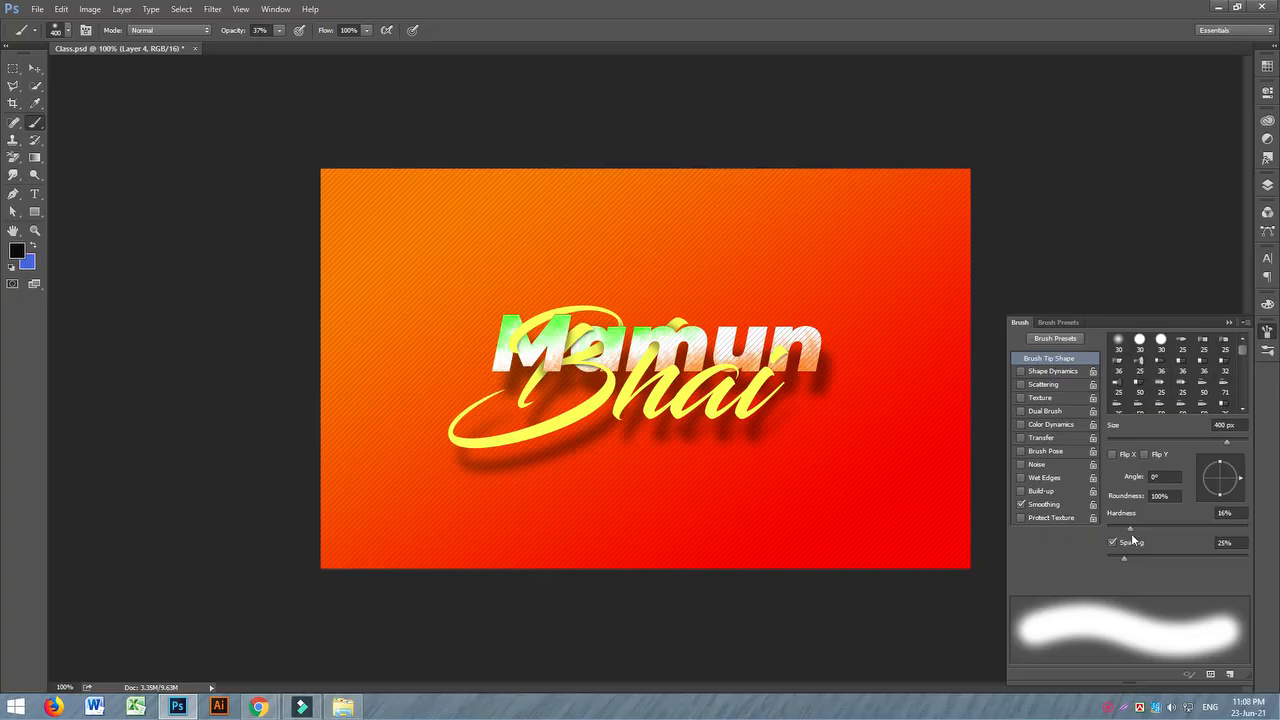
- Set the brush to 100% hardness and 135% spacing, with Shape Dynamics at 100% size jitter and 14% minimum diameter
mouse_move(1125, 525)
mouse_down()
mouse_move(1186, 519)
mouse_move(1117, 523)
mouse_move(1148, 524)
mouse_move(1163, 553)
mouse_move(1215, 553)
mouse_move(1171, 553)
mouse_move(1218, 542)
mouse_move(1190, 551)
mouse_move(1103, 525)
mouse_move(1256, 517)
mouse_up()
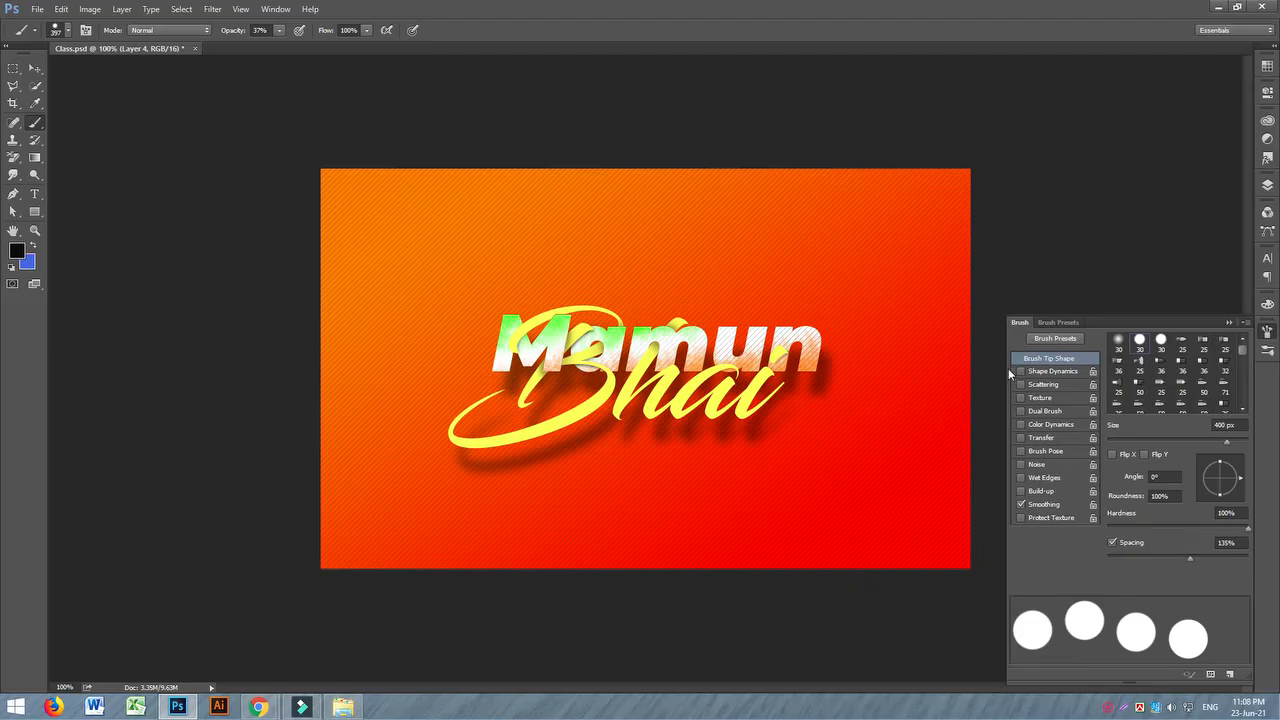
click(1040, 372)
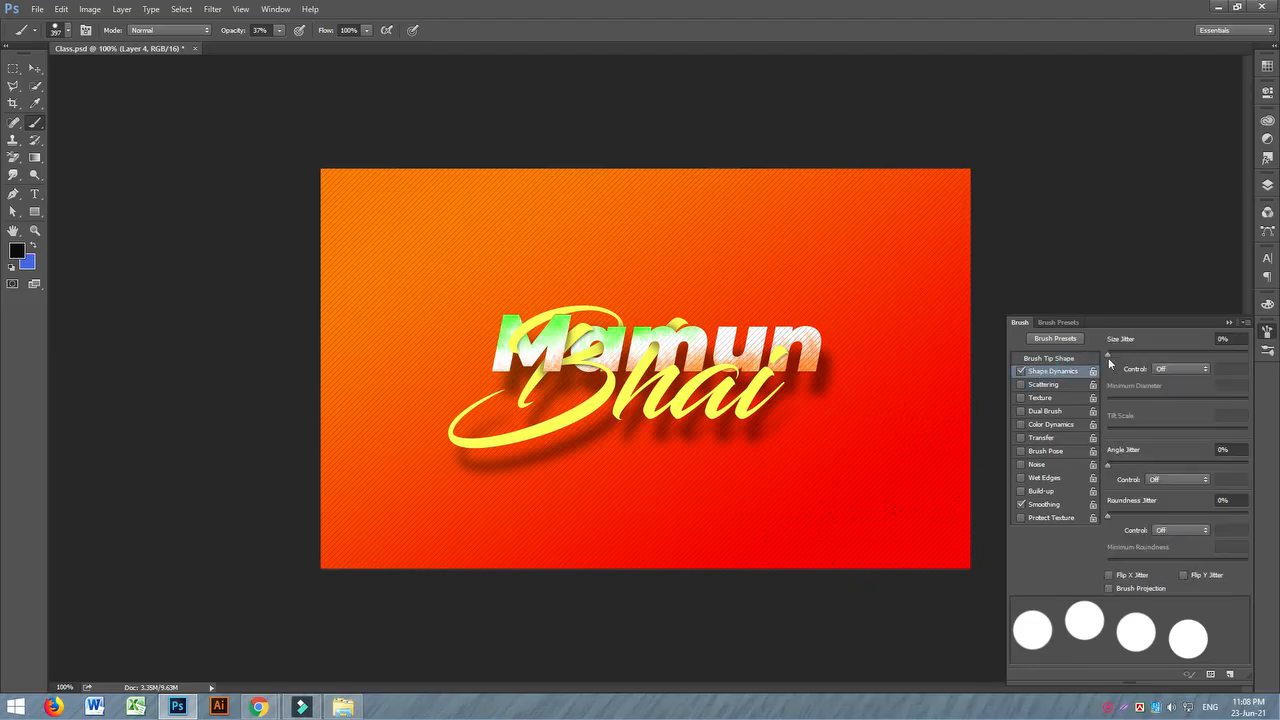
drag(1107, 352, 1265, 360)
mouse_move(1107, 398)
mouse_down()
mouse_move(1231, 400)
mouse_move(1107, 400)
mouse_move(1146, 403)
mouse_move(1127, 403)
mouse_up()
mouse_move(1107, 465)
mouse_down()
mouse_move(1162, 458)
mouse_move(1100, 463)
mouse_up()
mouse_move(1108, 521)
mouse_down()
mouse_move(1180, 506)
mouse_move(1078, 510)
mouse_up()
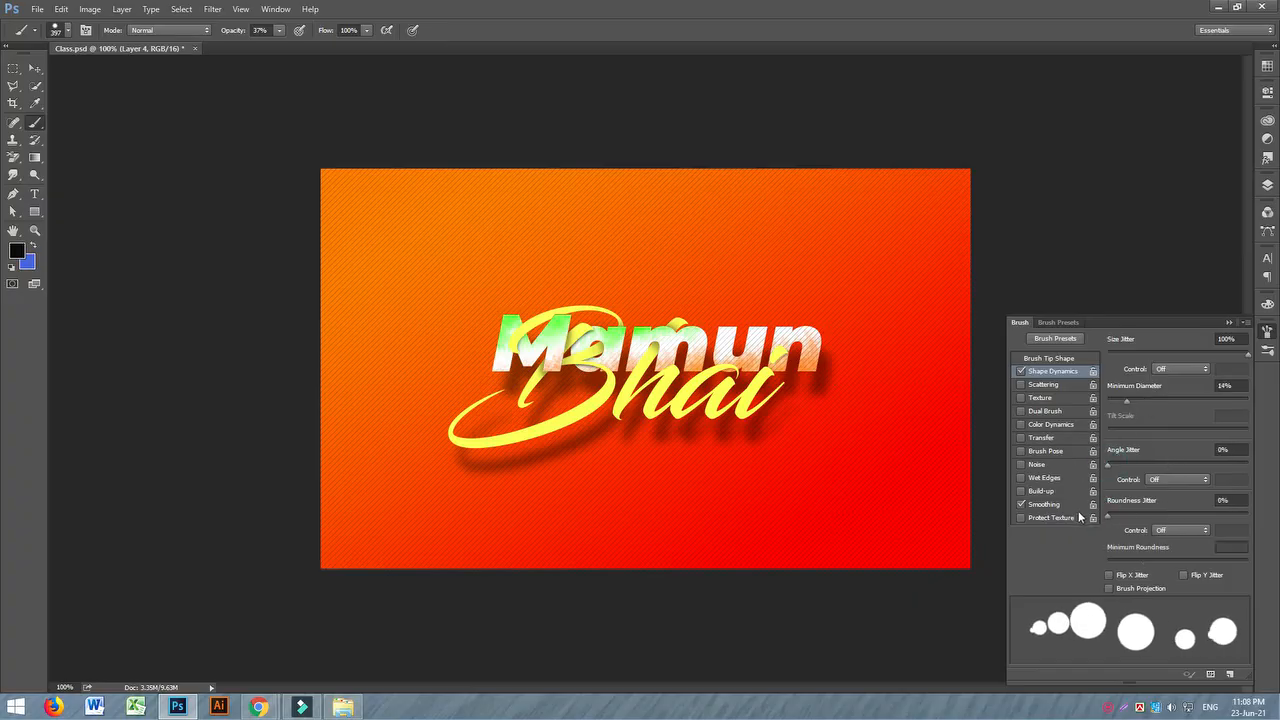
- Enable brush Scattering at 550% and Transfer with 100% opacity jitter and increased flow jitter
click(1050, 385)
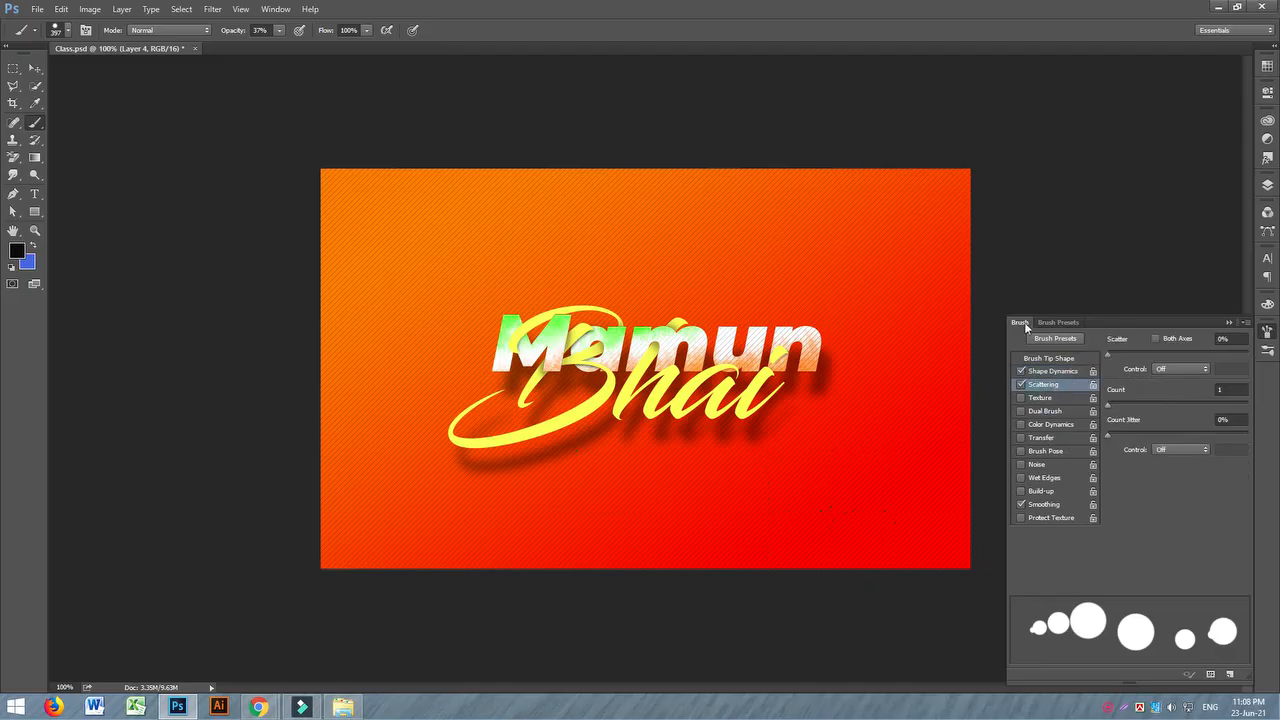
mouse_move(1108, 355)
mouse_down()
mouse_move(1201, 355)
mouse_move(1185, 355)
mouse_up()
mouse_move(1108, 405)
mouse_down()
mouse_move(1136, 411)
mouse_move(1105, 410)
mouse_move(1147, 440)
mouse_move(1167, 436)
mouse_up()
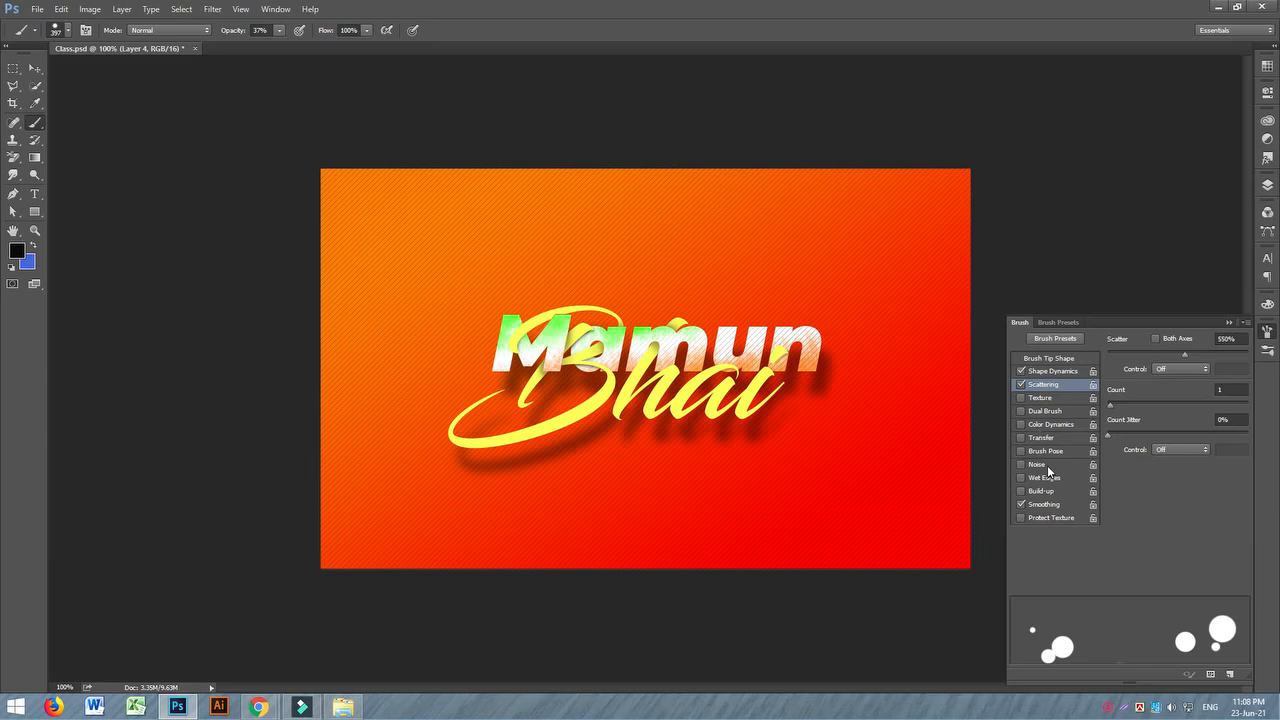
click(1041, 440)
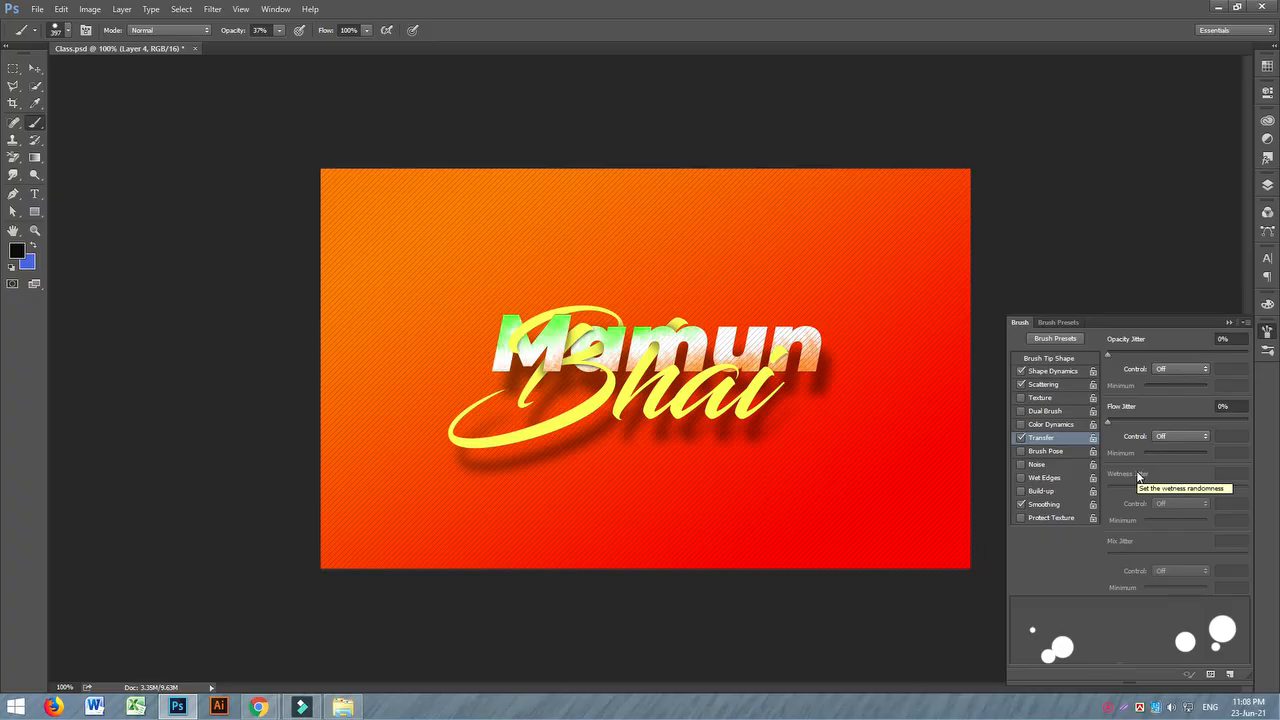
drag(1108, 355, 1264, 362)
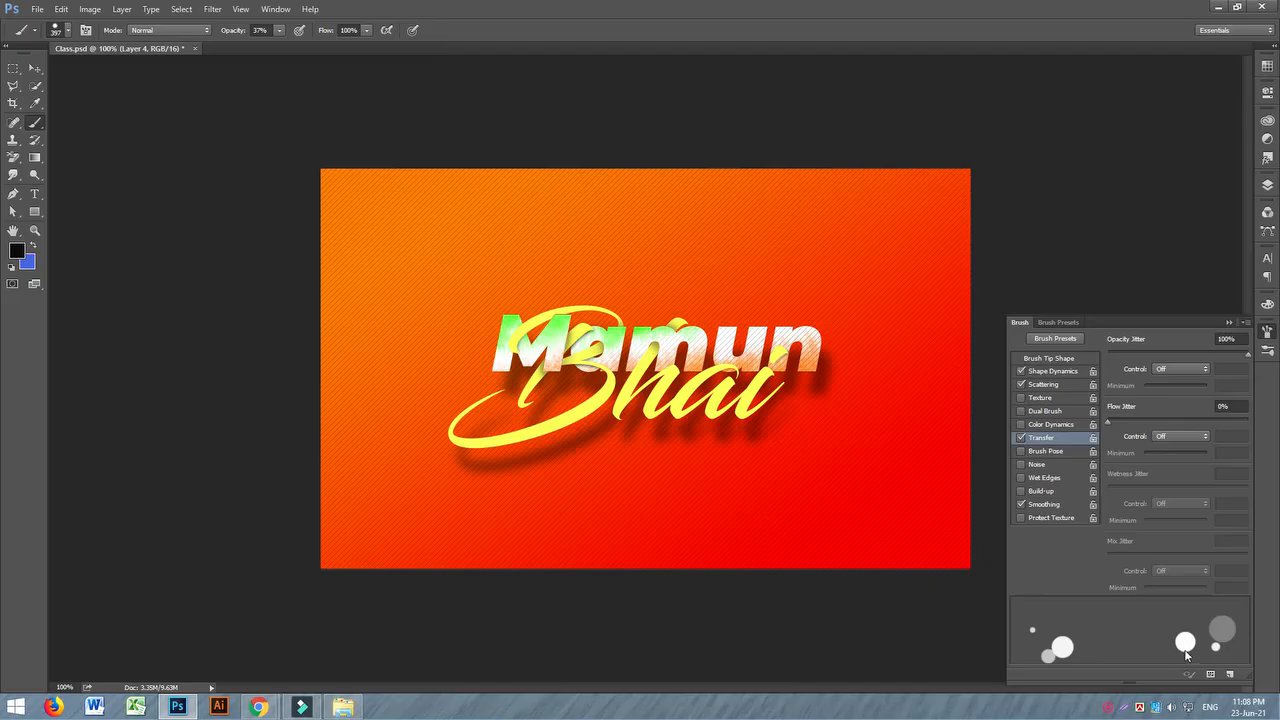
drag(1110, 424, 1238, 431)
click(1228, 323)
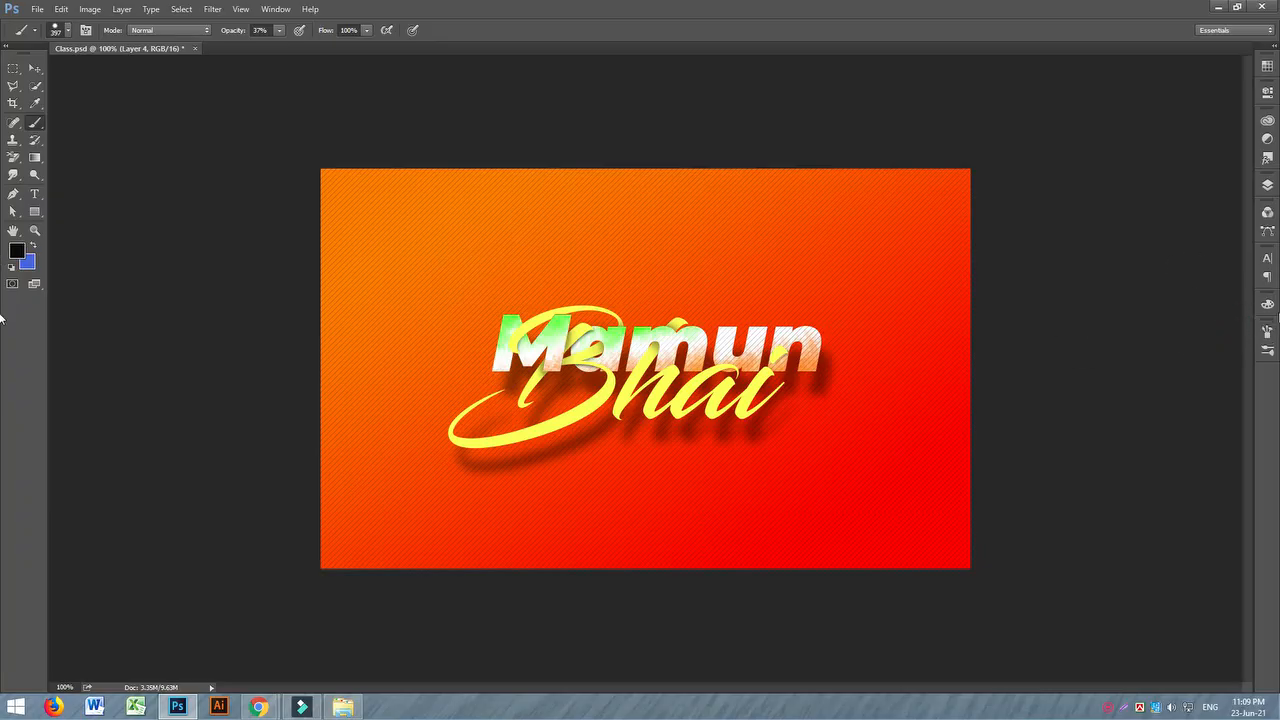
- Set the foreground to light orange #ff9a3d and stamp large translucent circles in the canvas's upper-left corner on Layer 4
click(1267, 185)
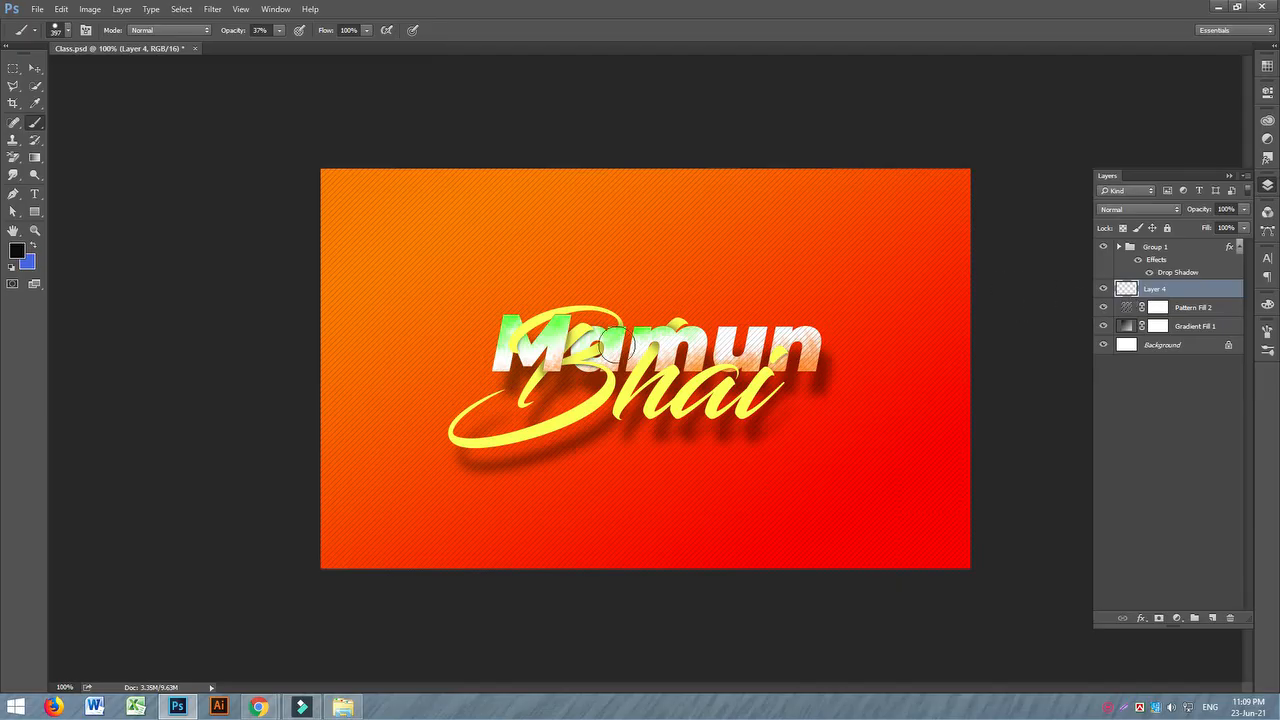
click(16, 250)
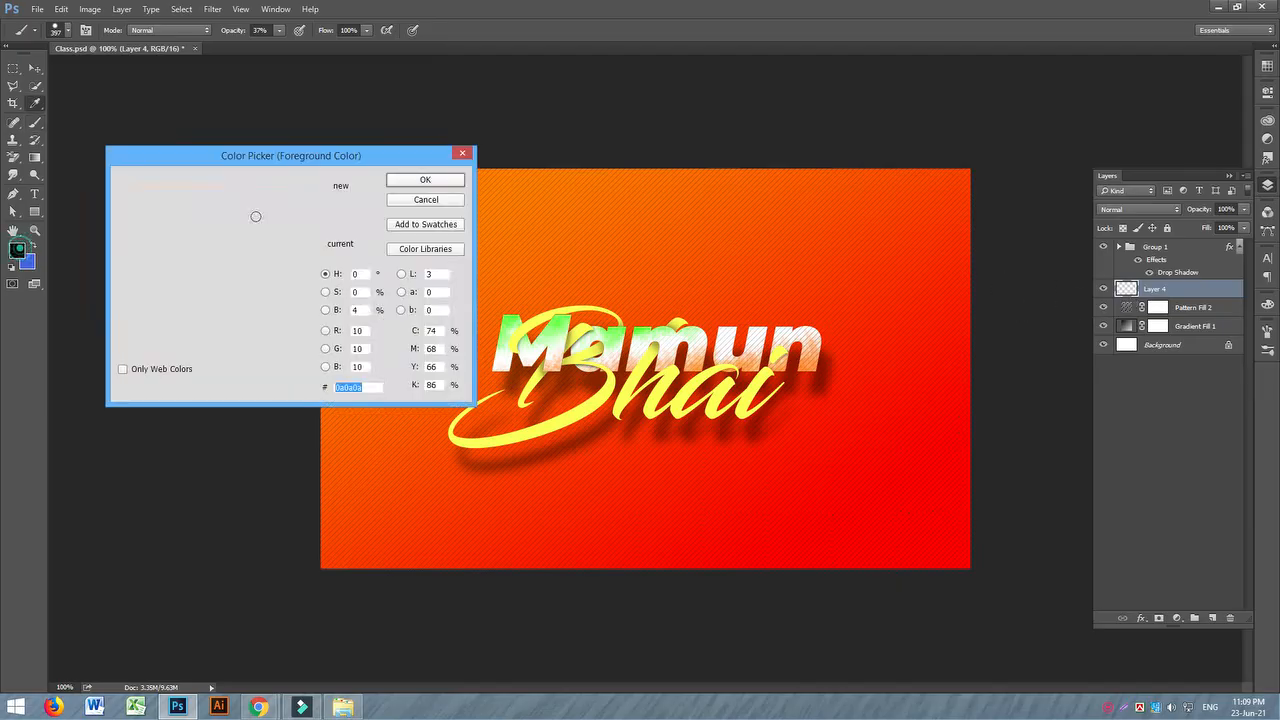
click(538, 191)
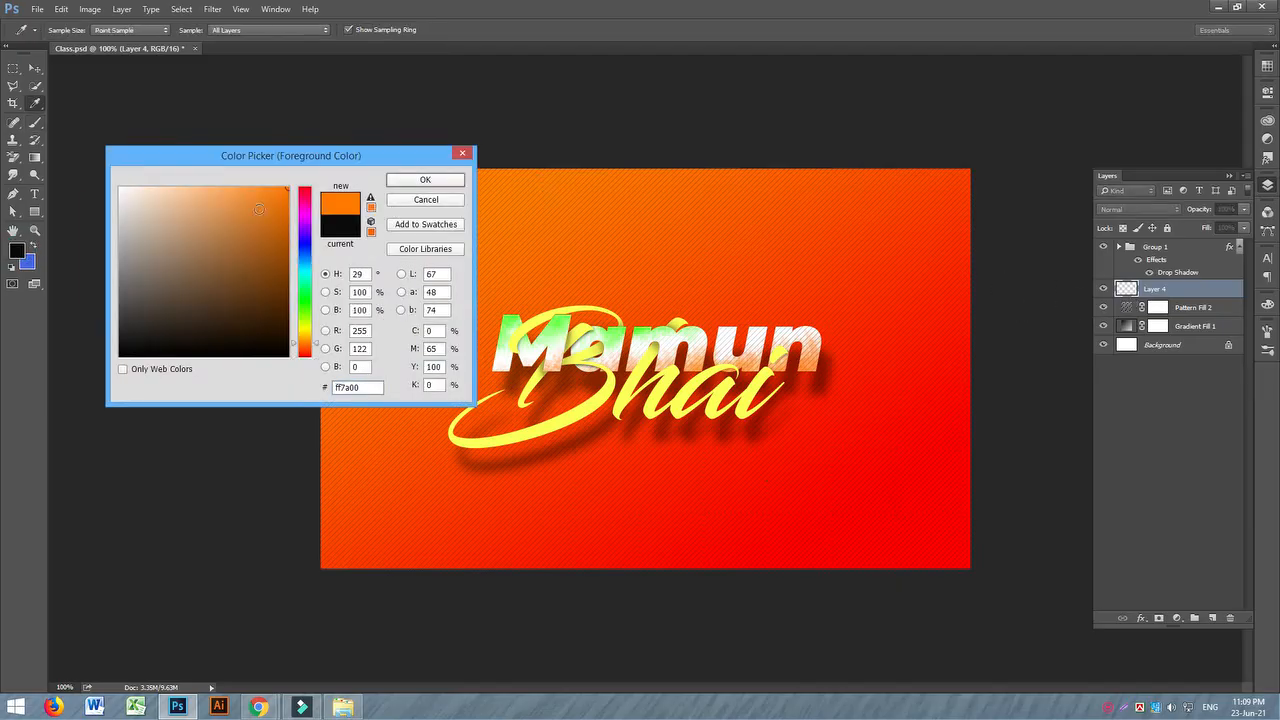
drag(247, 212, 248, 188)
click(418, 183)
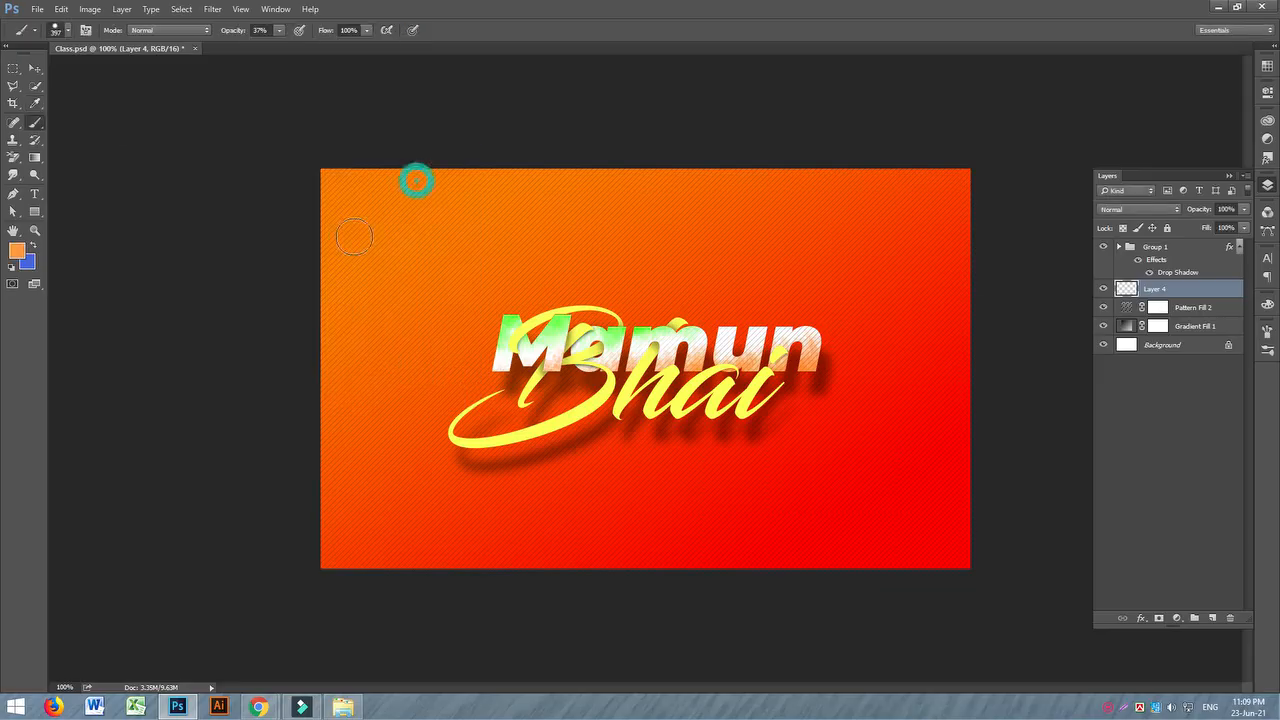
click(384, 196)
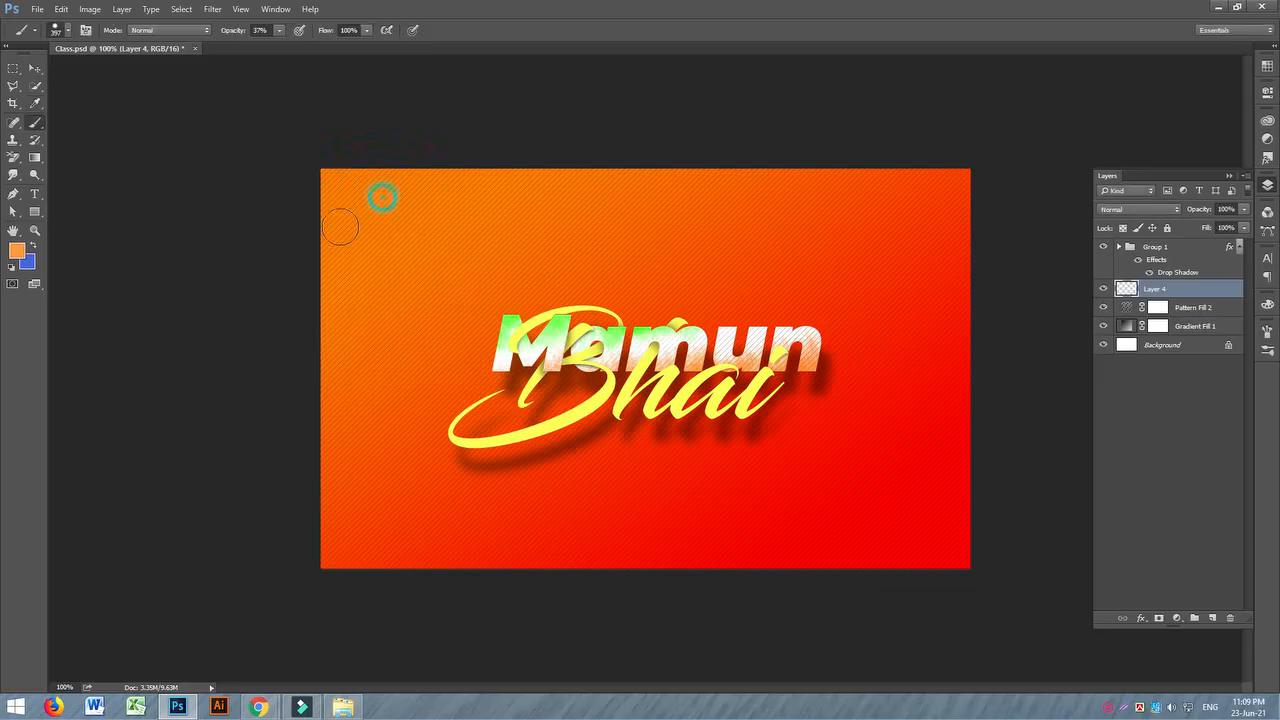
click(469, 211)
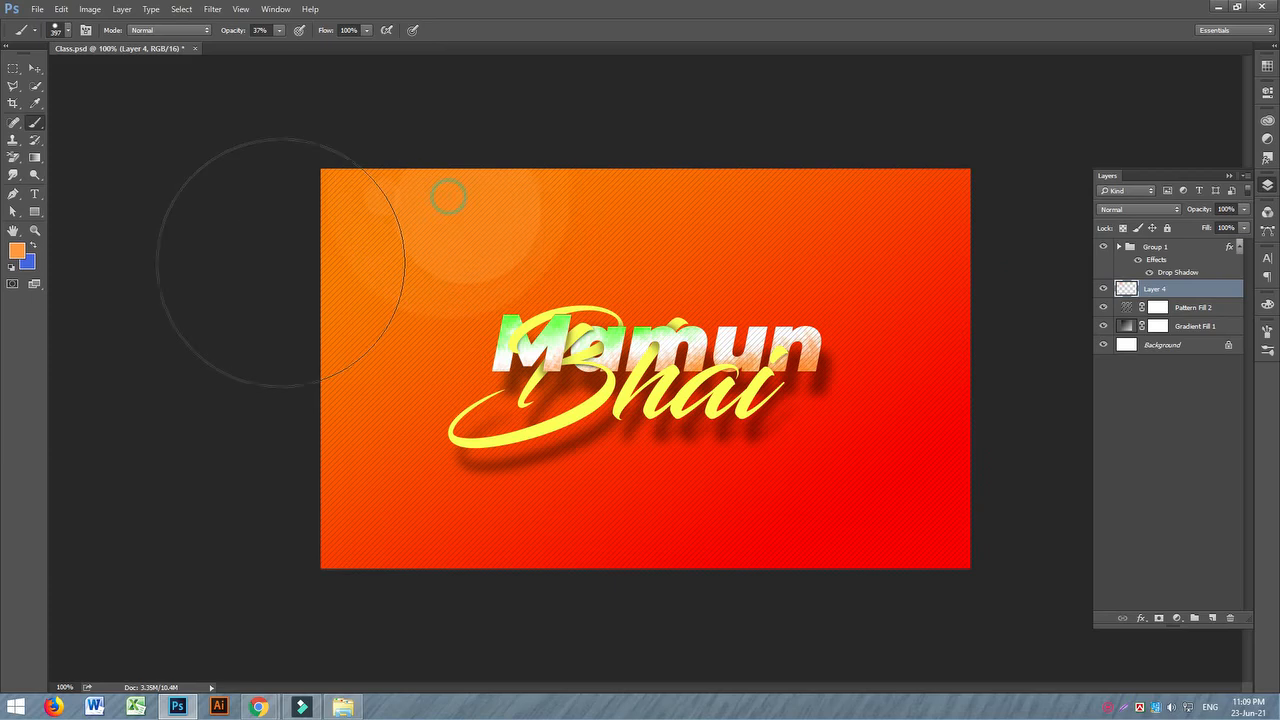
- Reduce the brush to 70 px and stamp smaller orange circles across the upper part of the canvas
key([)
key(bracketleft)
key(bracketleft)
key(bracketleft)
key(bracketleft)
key(bracketleft)
key(bracketleft)
key(bracketleft)
key(bracketleft)
key(bracketleft)
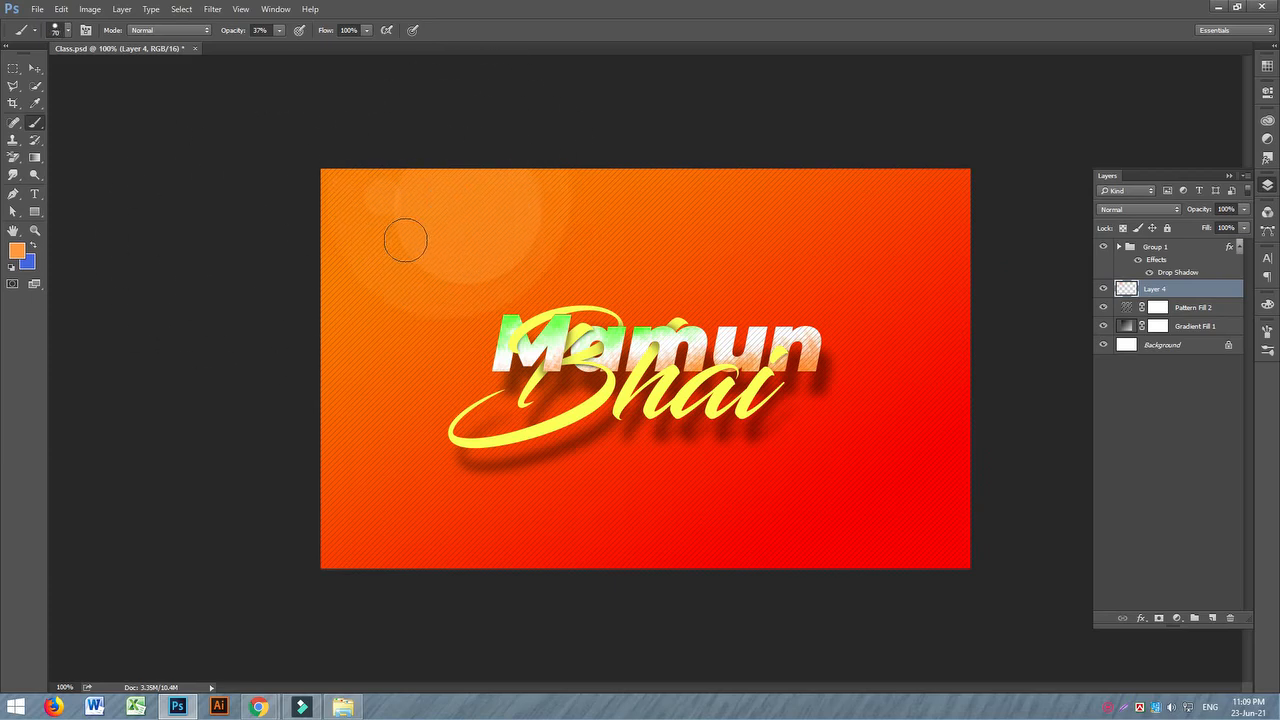
click(608, 222)
click(684, 266)
click(801, 197)
click(381, 363)
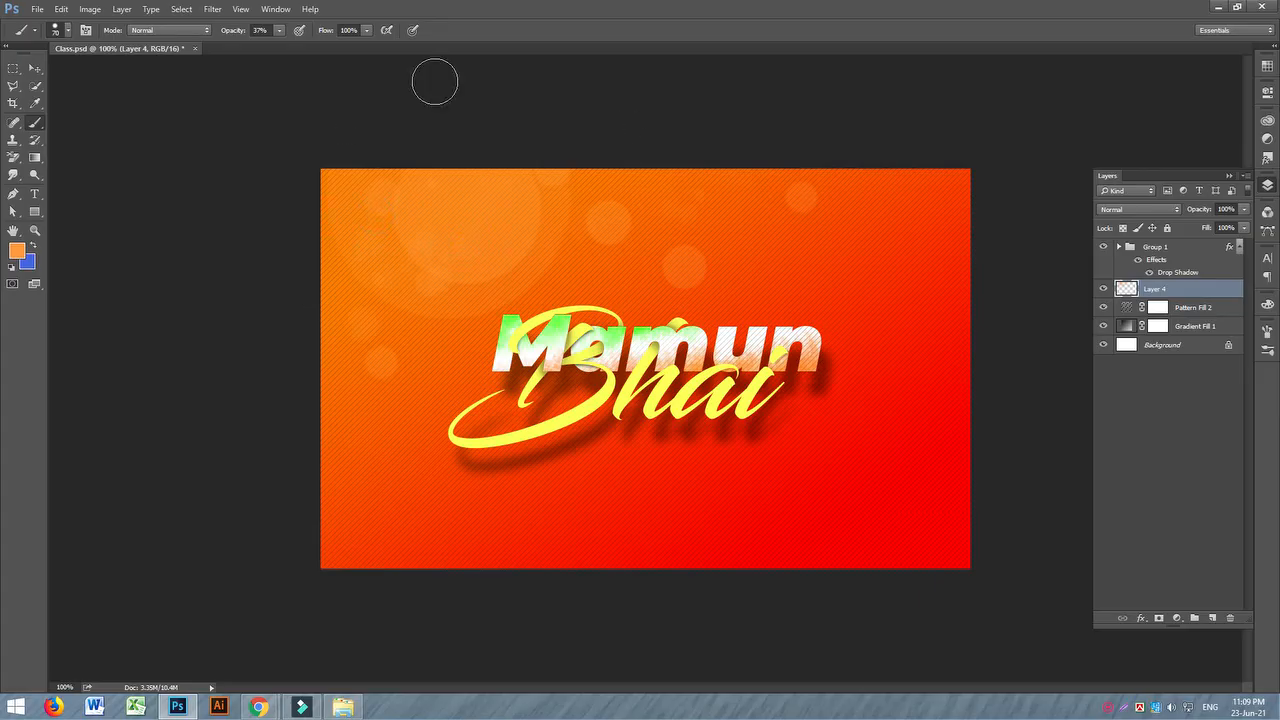
- Set the foreground to pale peach #ffe2c7 and paint scattered circles around the top and left of the canvas on Layer 4
click(16, 251)
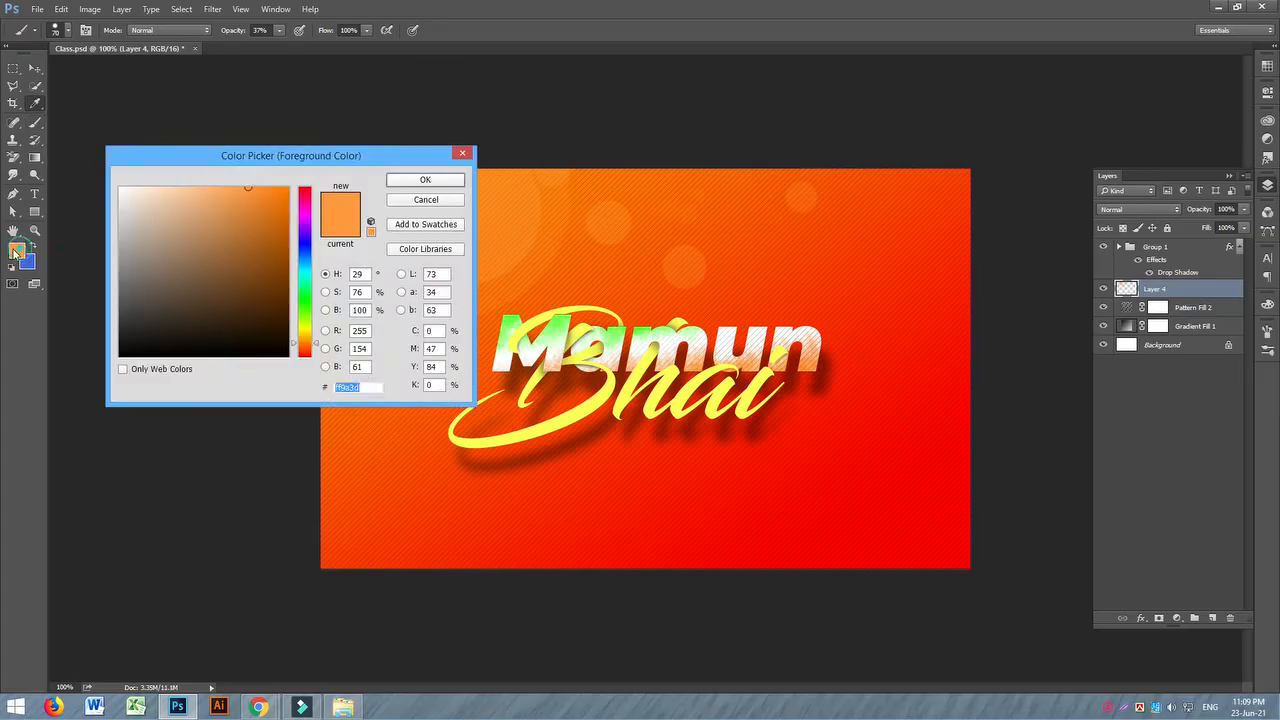
click(156, 189)
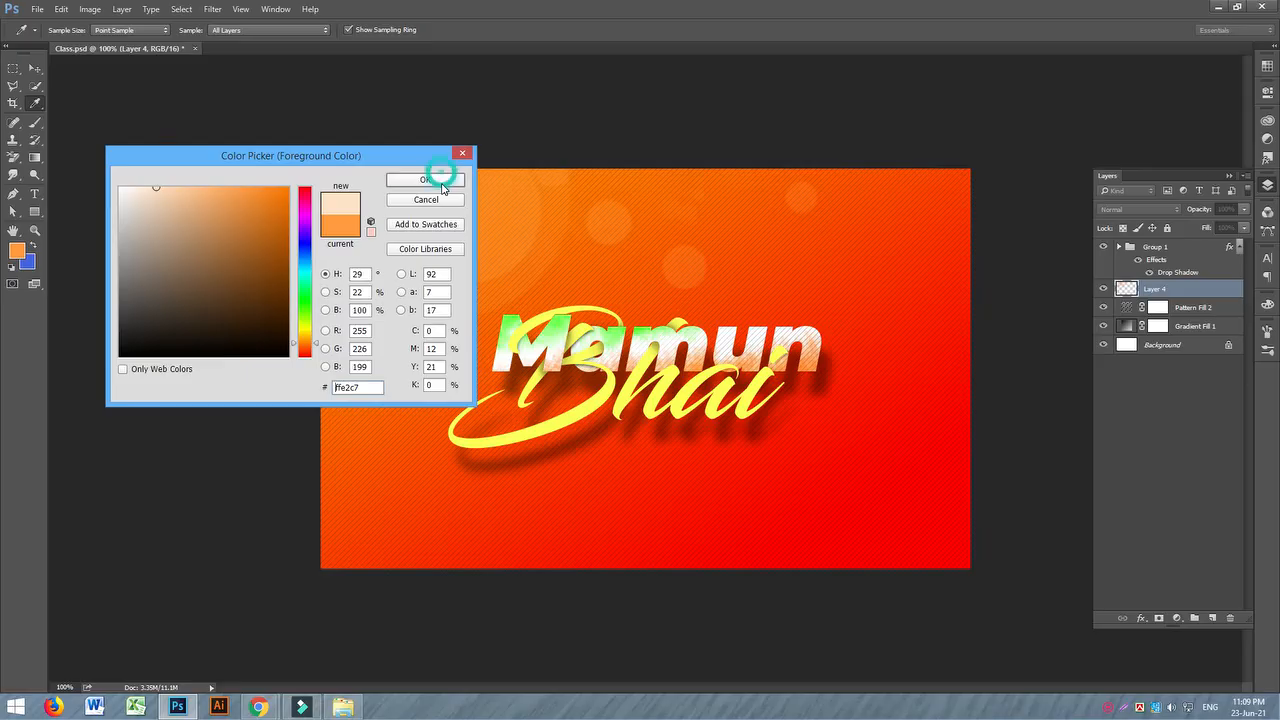
click(437, 181)
click(411, 232)
click(460, 204)
click(371, 206)
click(637, 176)
mouse_move(783, 126)
mouse_down()
mouse_move(516, 305)
mouse_move(400, 403)
mouse_move(400, 380)
mouse_up()
mouse_move(361, 310)
mouse_down()
mouse_move(278, 256)
mouse_move(280, 346)
mouse_up()
click(374, 238)
mouse_move(466, 246)
mouse_down()
mouse_move(971, 123)
mouse_move(650, 258)
mouse_move(1166, 208)
mouse_up()
mouse_move(941, 228)
mouse_down()
mouse_move(740, 286)
mouse_move(508, 266)
mouse_up()
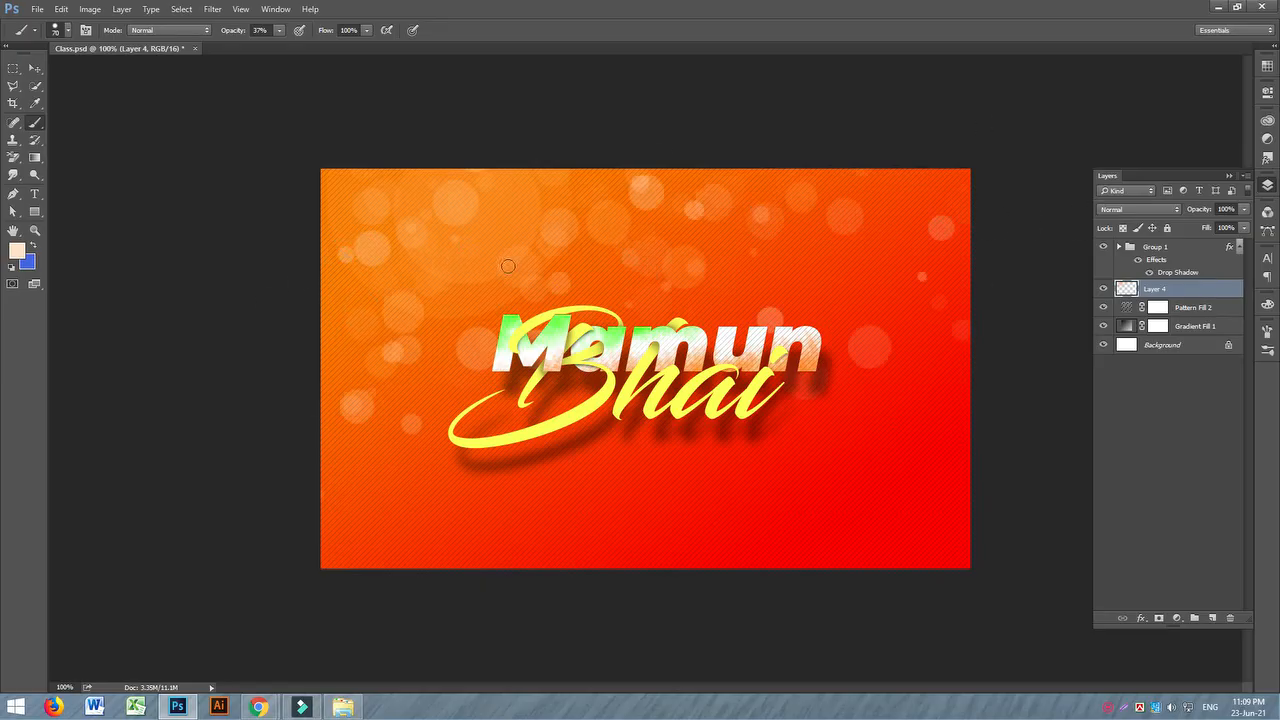
mouse_move(501, 220)
mouse_down()
mouse_move(519, 188)
mouse_move(306, 212)
mouse_up()
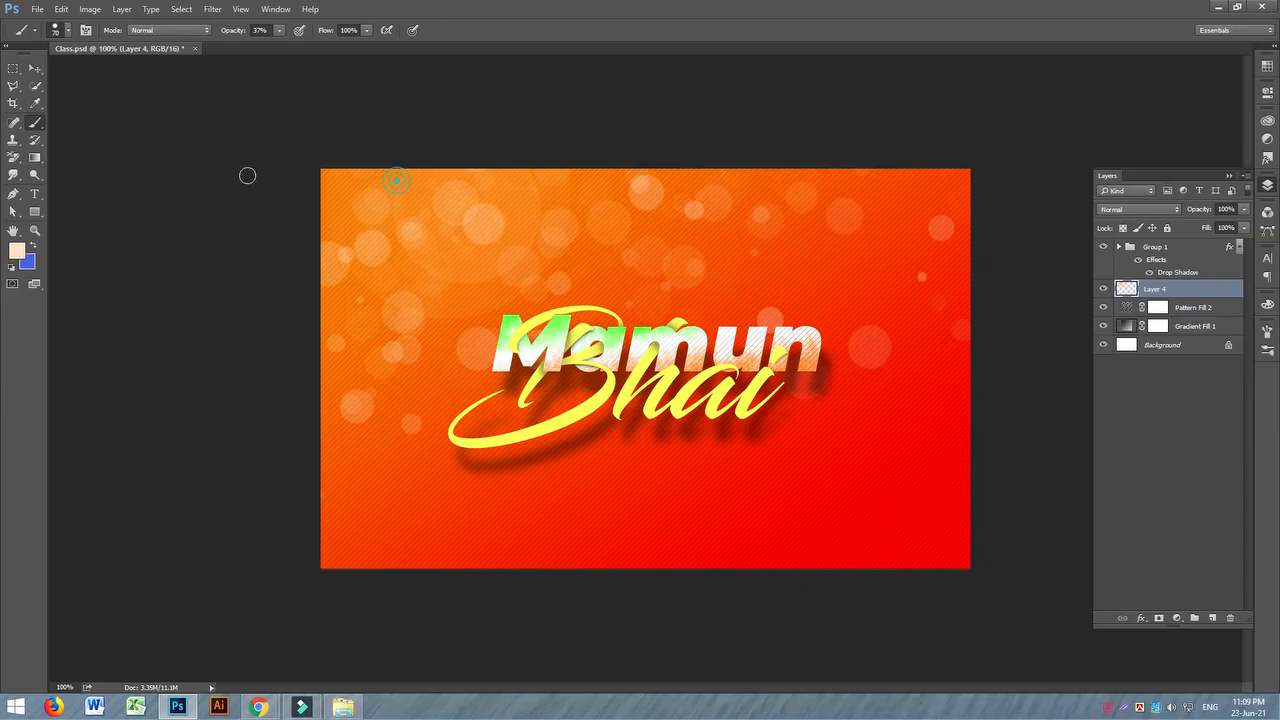
drag(392, 184, 640, 200)
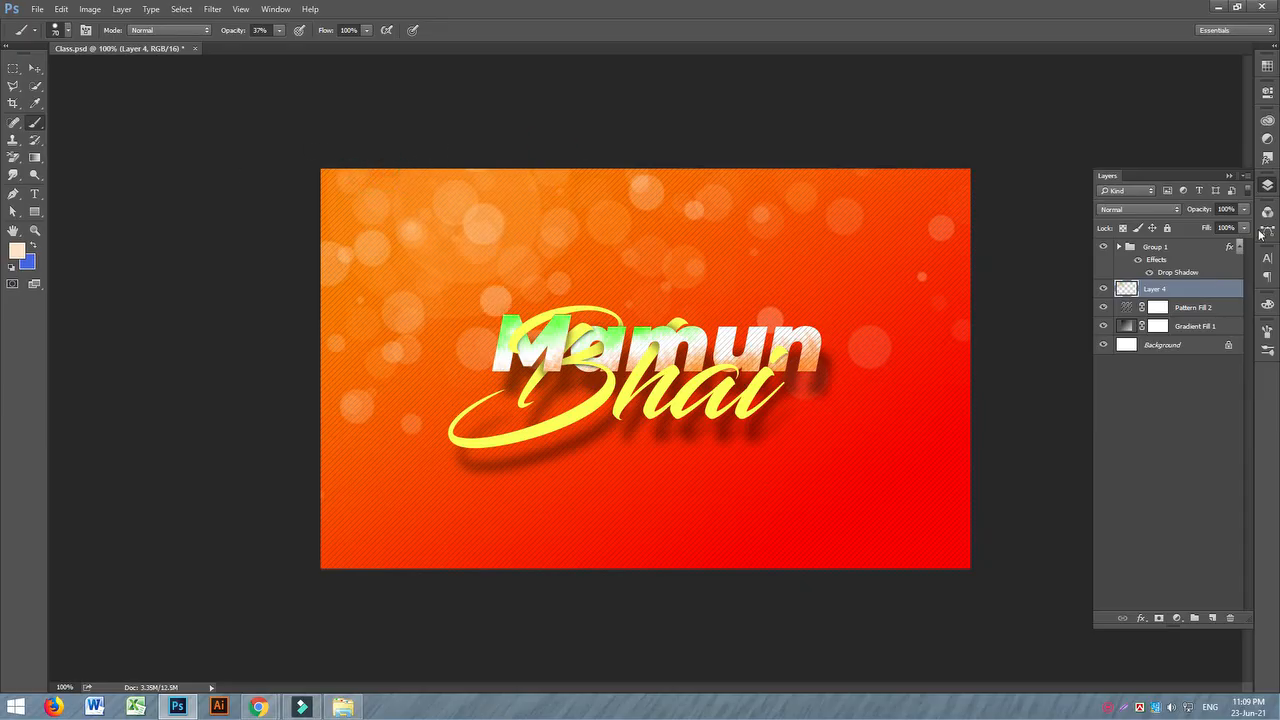
- Apply a slight Gaussian Blur to the circles on Layer 4
click(216, 9)
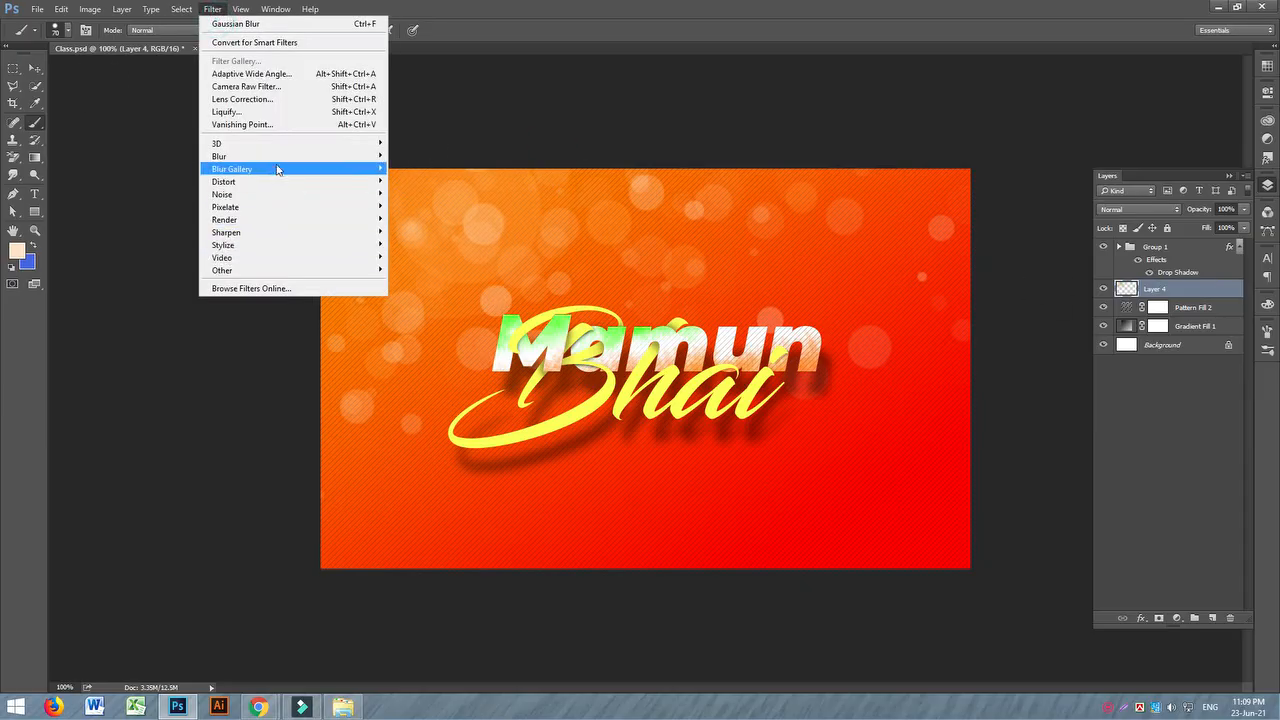
mouse_move(280, 157)
click(428, 207)
drag(921, 339, 932, 342)
click(1056, 157)
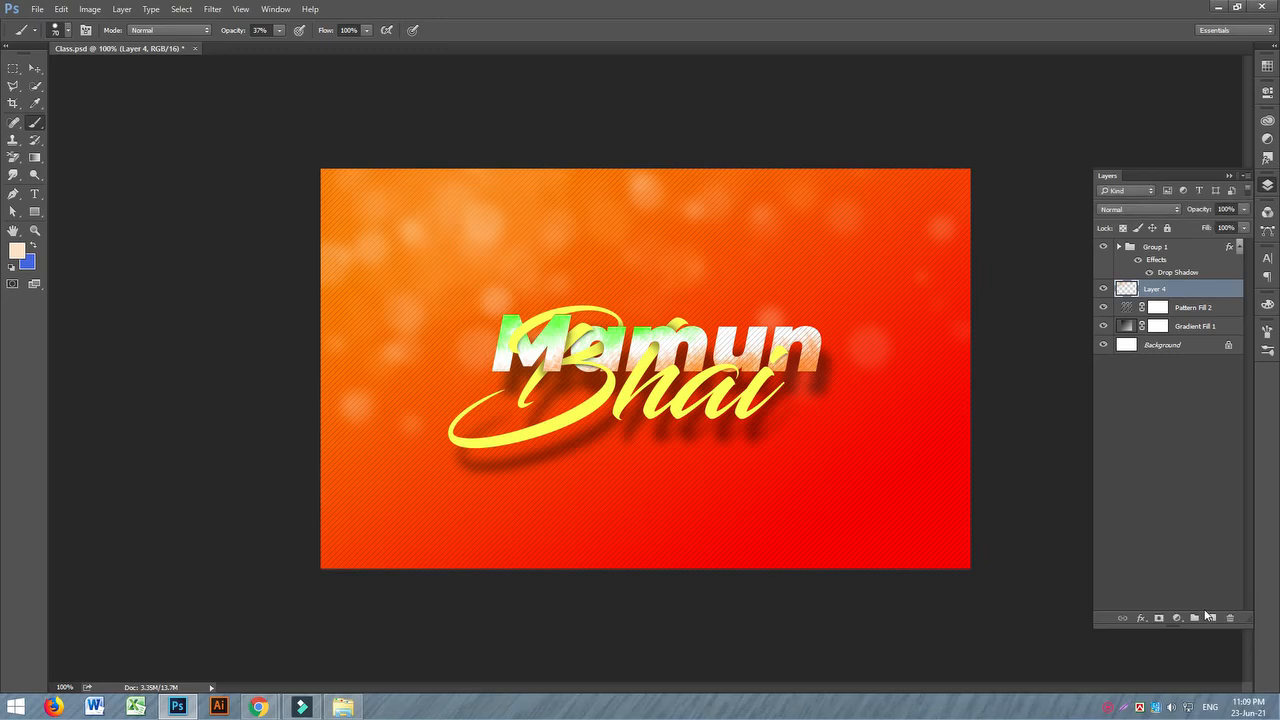
- Create a new layer above the blurred circles and set the foreground to off-white #fff0e3
click(1212, 618)
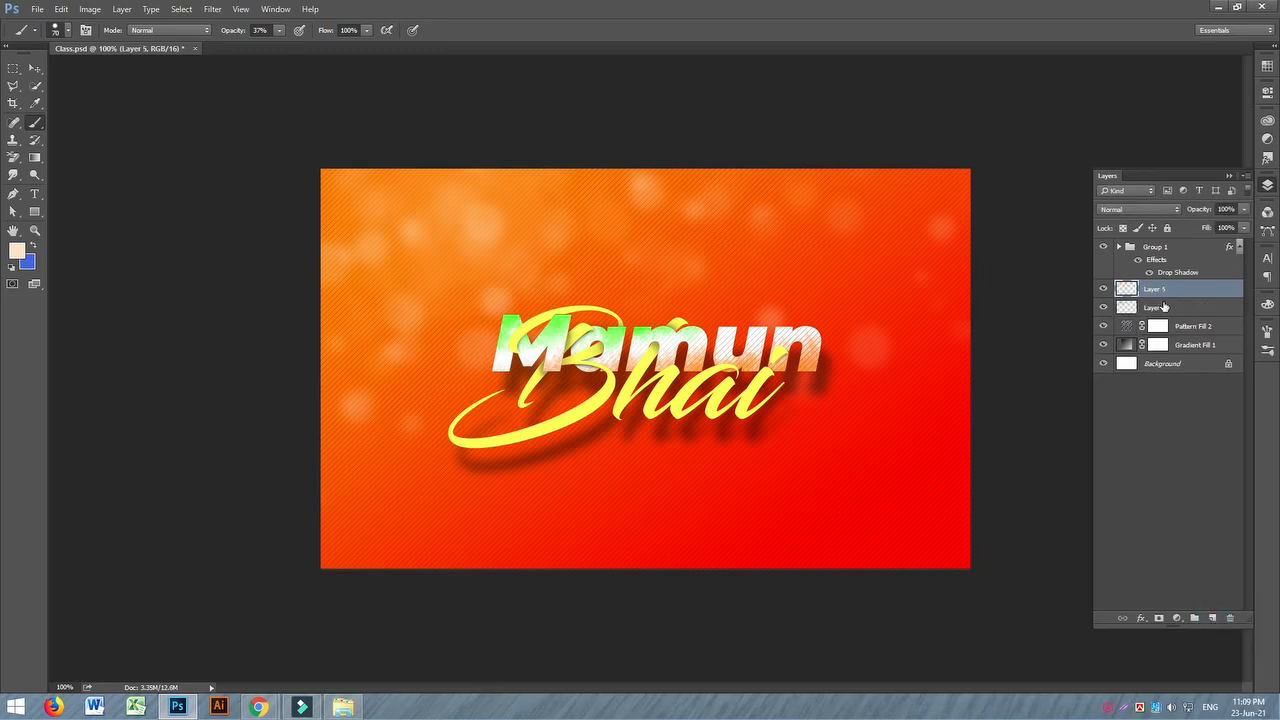
click(17, 251)
click(121, 192)
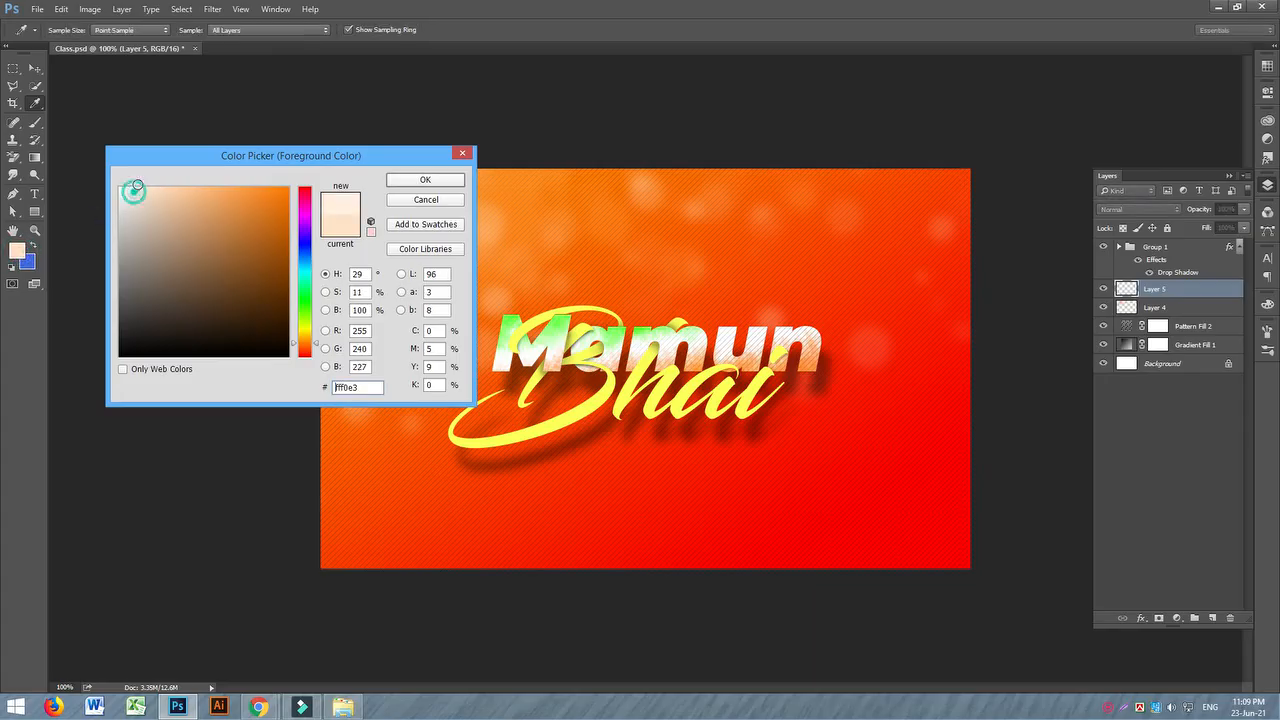
click(437, 184)
- Stamp sharp off-white circles on the new layer across the canvas's upper area, concentrating them in the upper-left corner
click(357, 154)
click(391, 177)
click(529, 206)
click(647, 174)
click(716, 191)
click(616, 210)
click(425, 231)
click(349, 323)
click(352, 275)
click(419, 283)
click(381, 303)
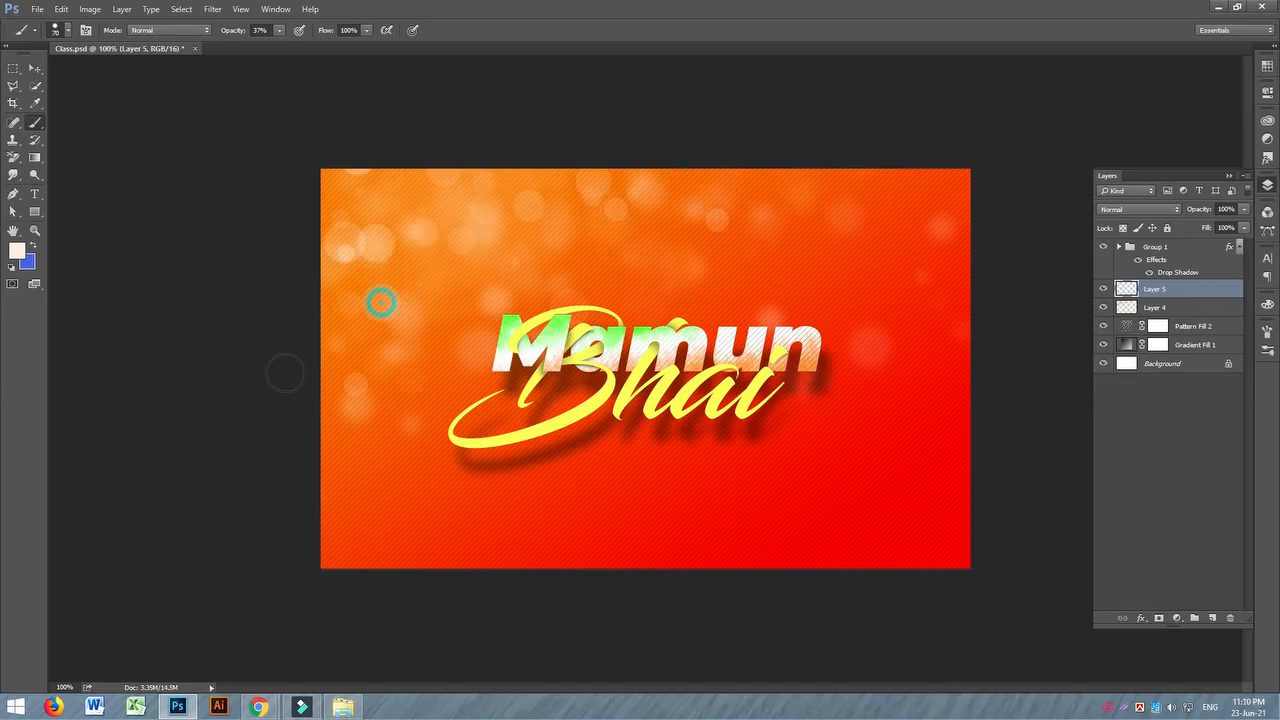
click(674, 175)
click(734, 176)
click(922, 186)
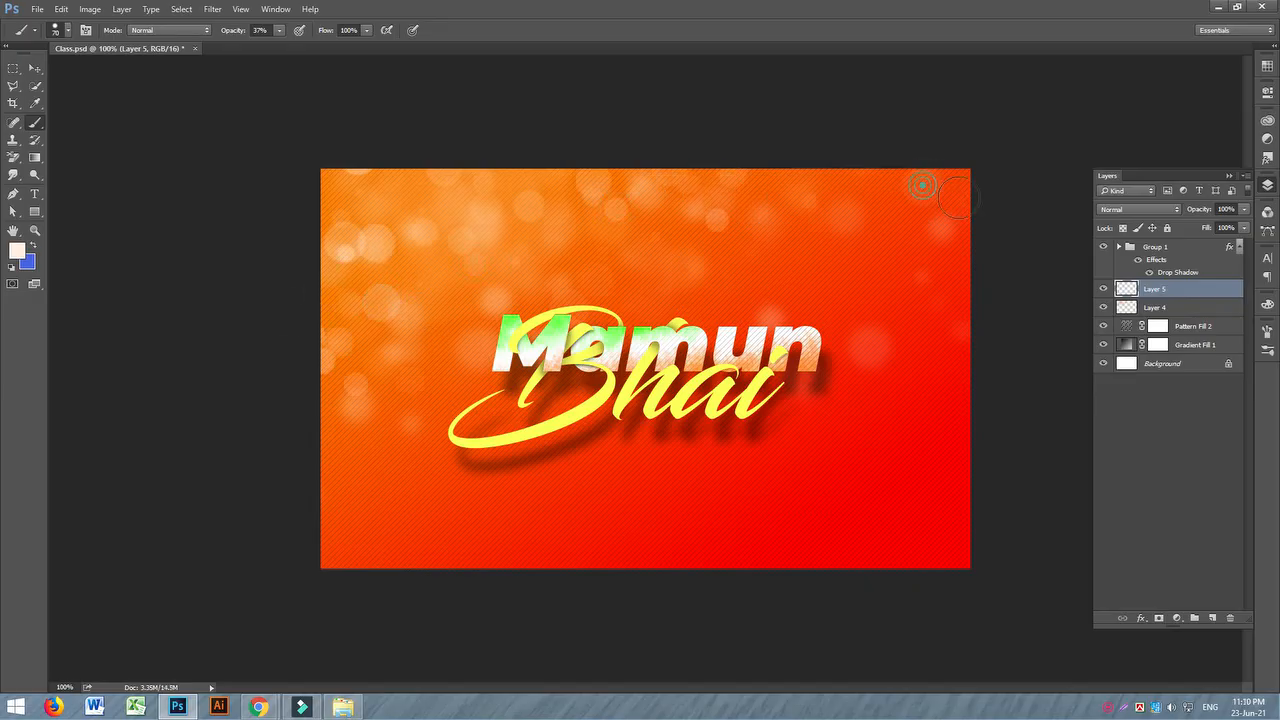
click(960, 203)
click(778, 283)
click(511, 187)
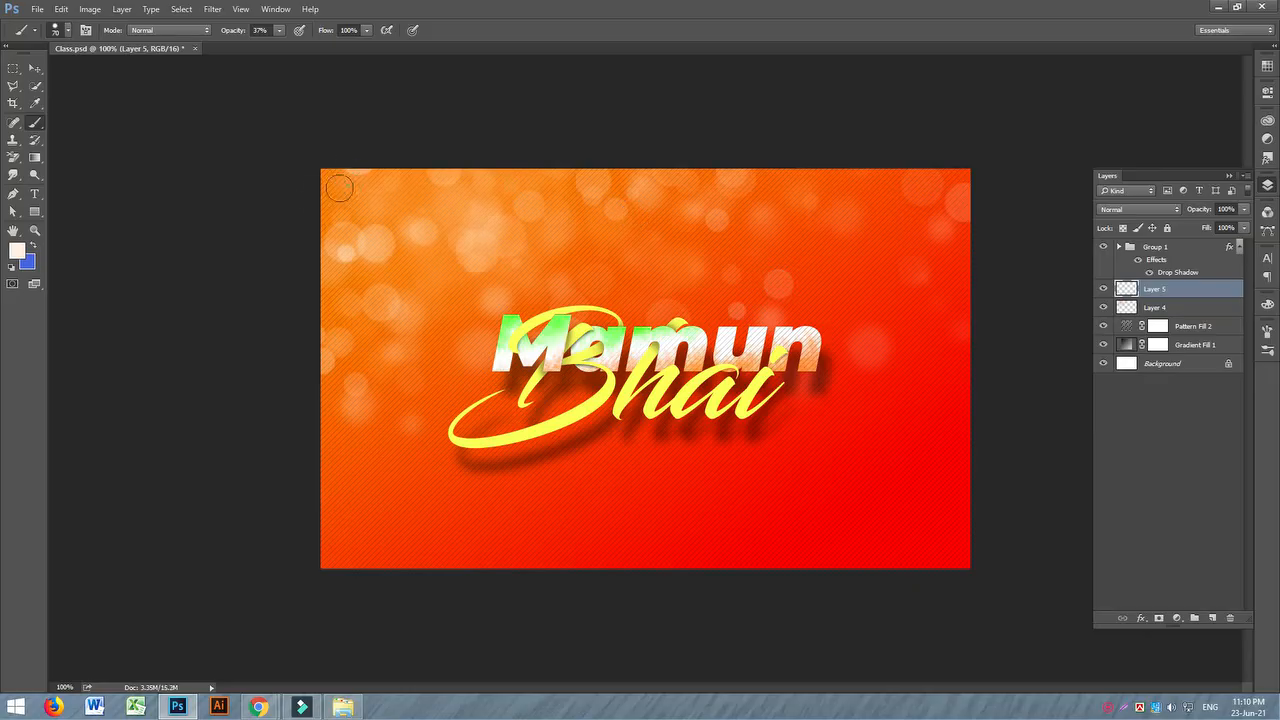
click(392, 185)
click(327, 187)
click(455, 222)
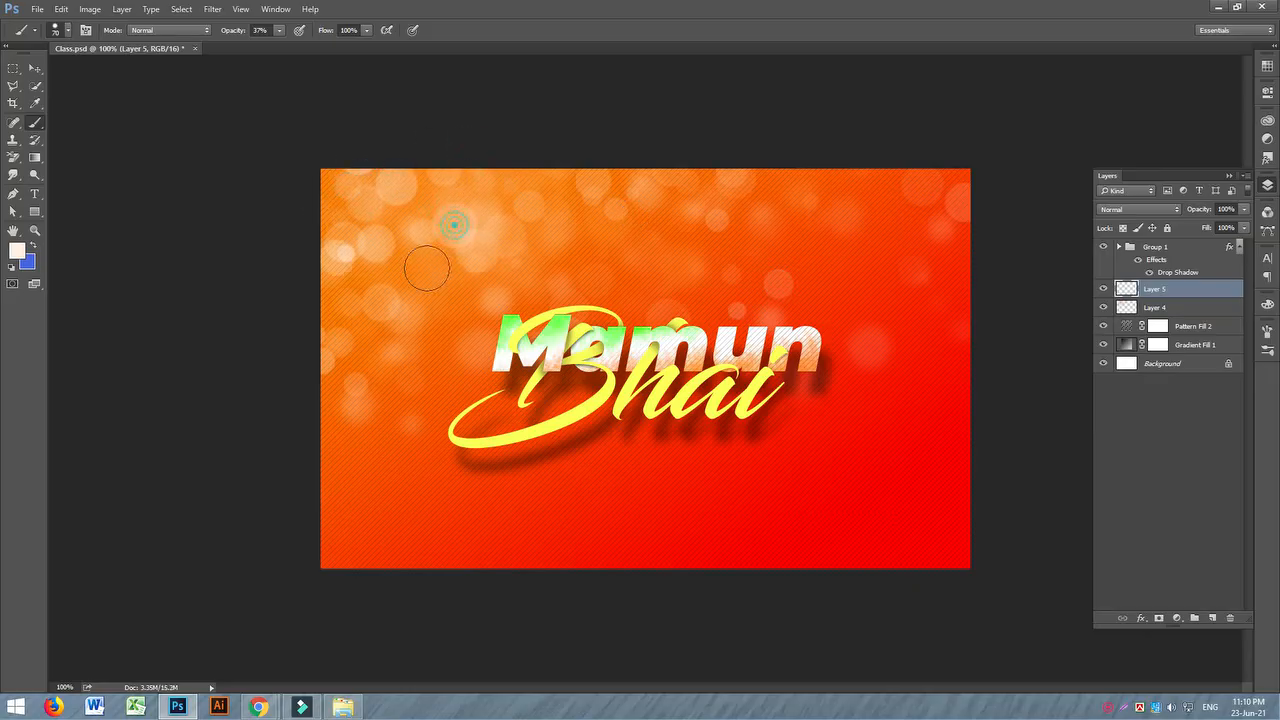
click(341, 185)
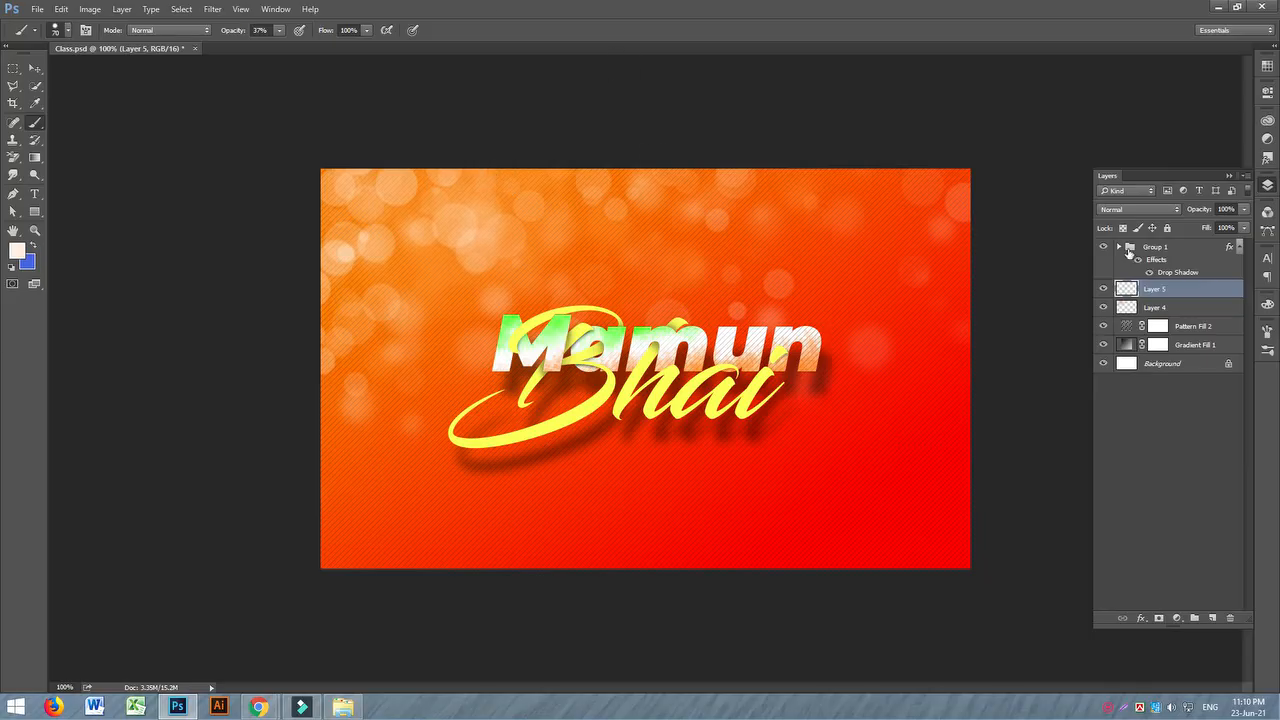
- Raise the brush opacity to 100% and paint brighter circles across the upper-left part of the canvas
drag(281, 31, 330, 45)
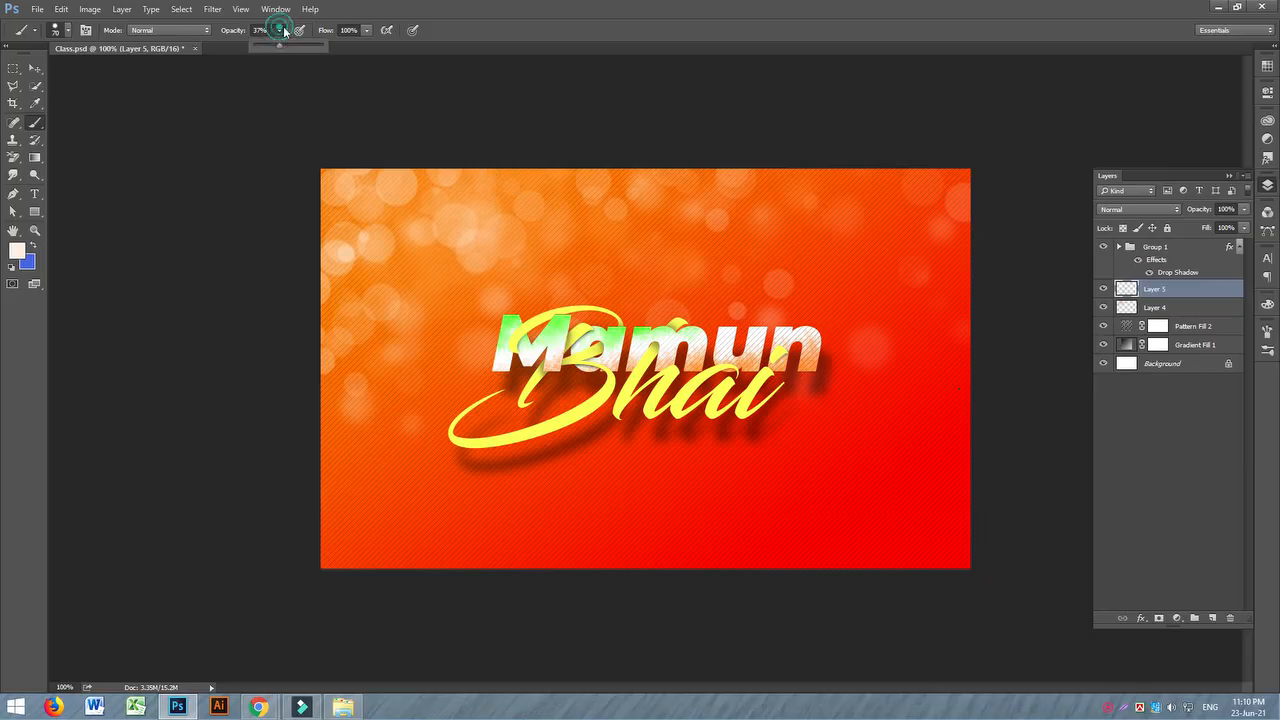
mouse_move(376, 207)
mouse_down()
mouse_move(486, 180)
mouse_move(520, 211)
mouse_move(903, 160)
mouse_move(656, 178)
mouse_up()
mouse_move(516, 211)
mouse_down()
mouse_move(410, 256)
mouse_move(396, 306)
mouse_move(344, 308)
mouse_move(368, 210)
mouse_up()
- Add smaller bright circles across the upper part of the canvas, using the brush at 50 px and at 30 px
key(bracketleft)
key(bracketleft)
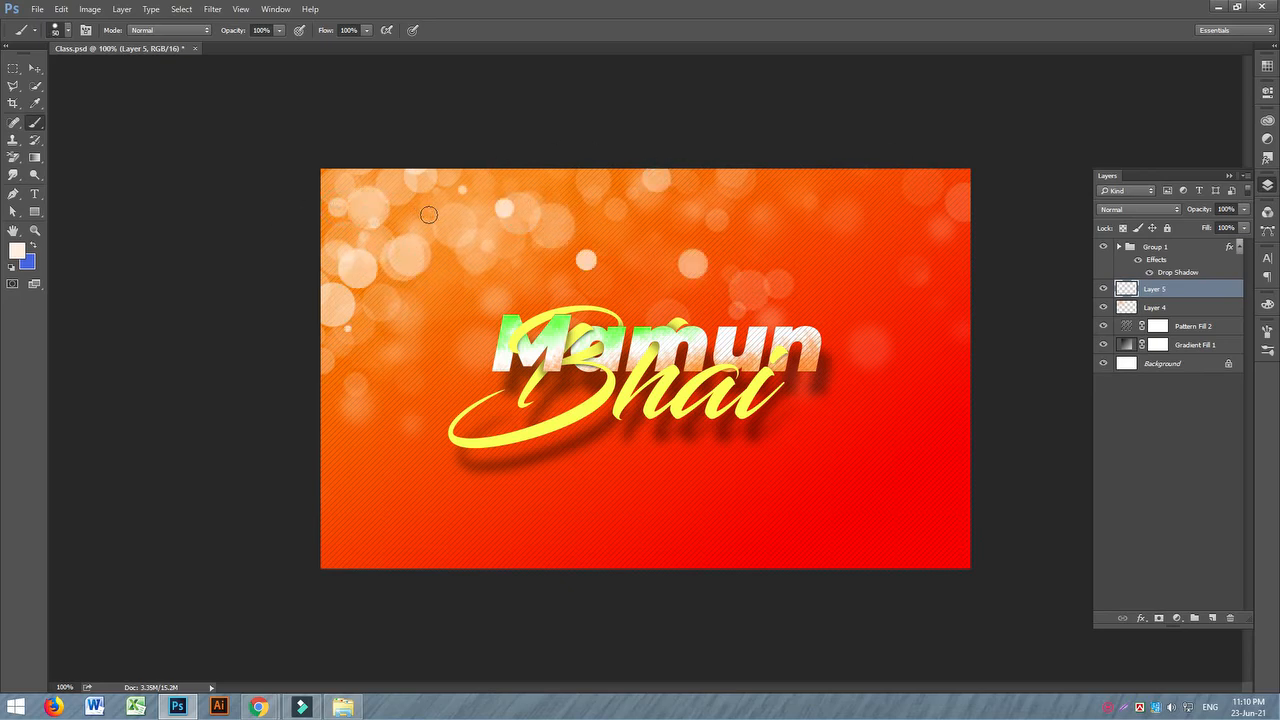
drag(425, 210, 381, 336)
key(bracketleft)
click(399, 320)
click(471, 280)
drag(609, 204, 782, 192)
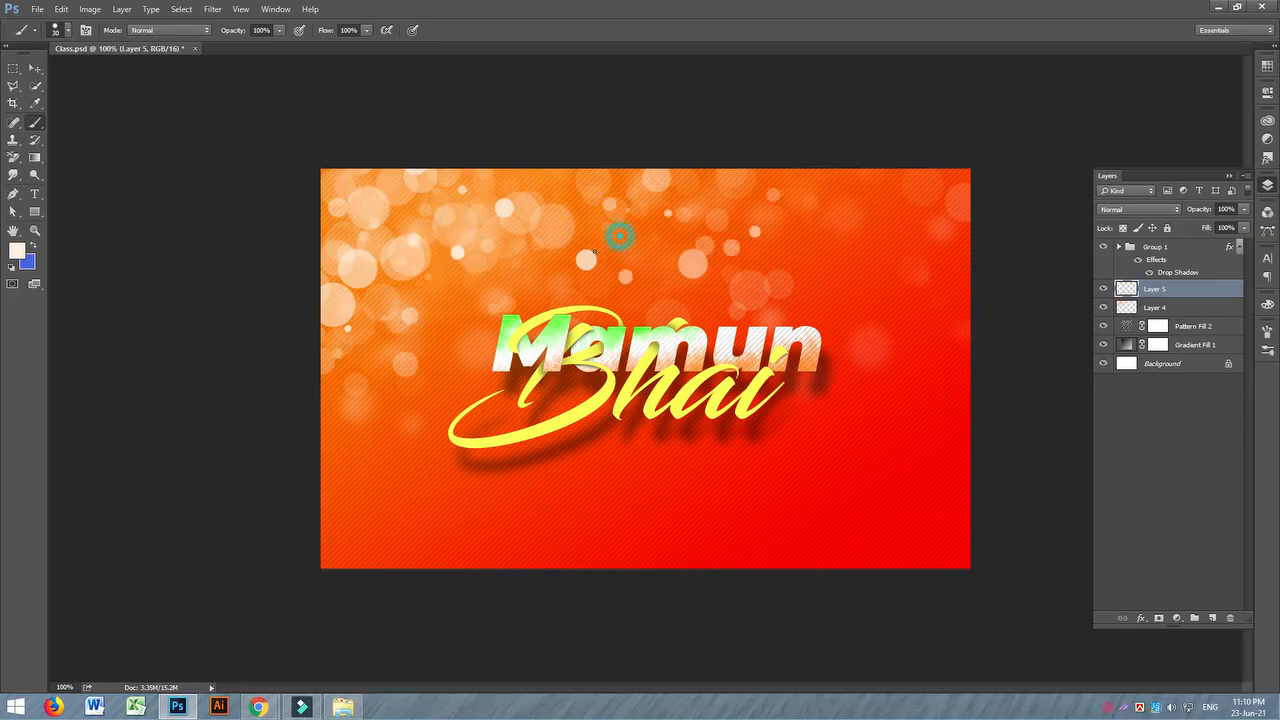
mouse_move(620, 236)
mouse_down()
mouse_move(531, 223)
mouse_move(532, 179)
mouse_up()
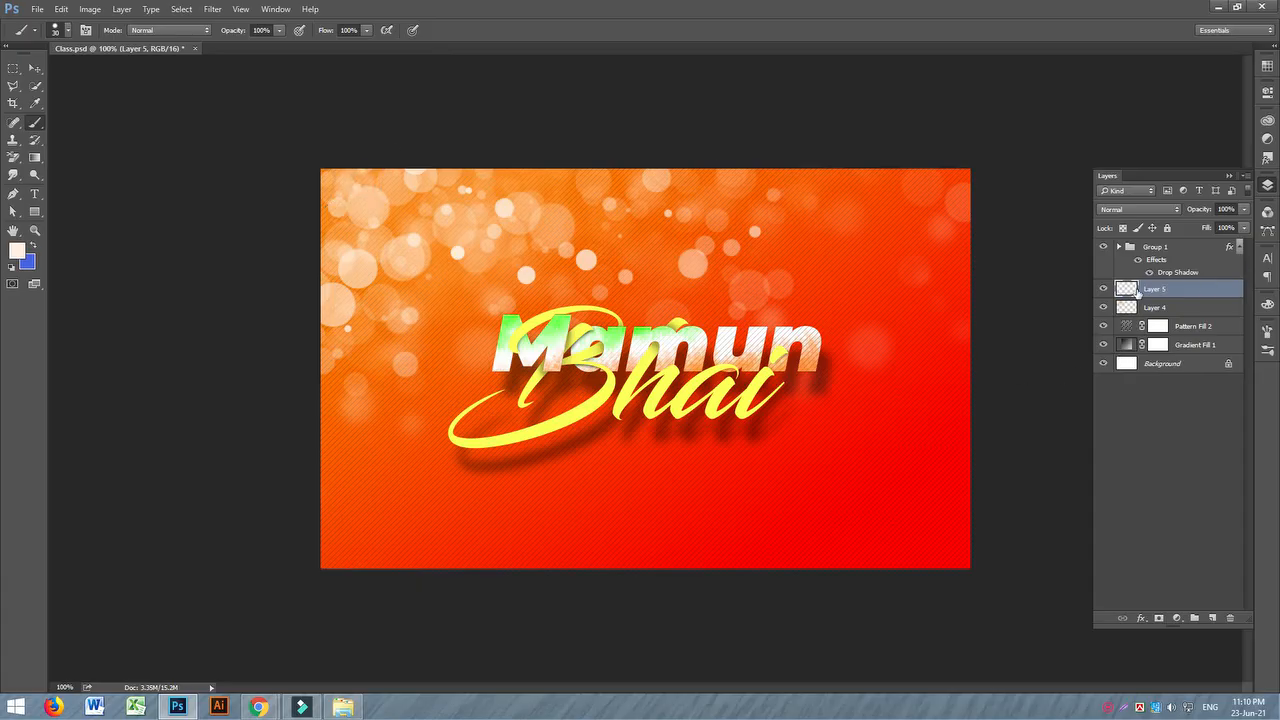
- Try several blend modes on Layer 5 and set it to Overlay
click(1140, 212)
click(1122, 232)
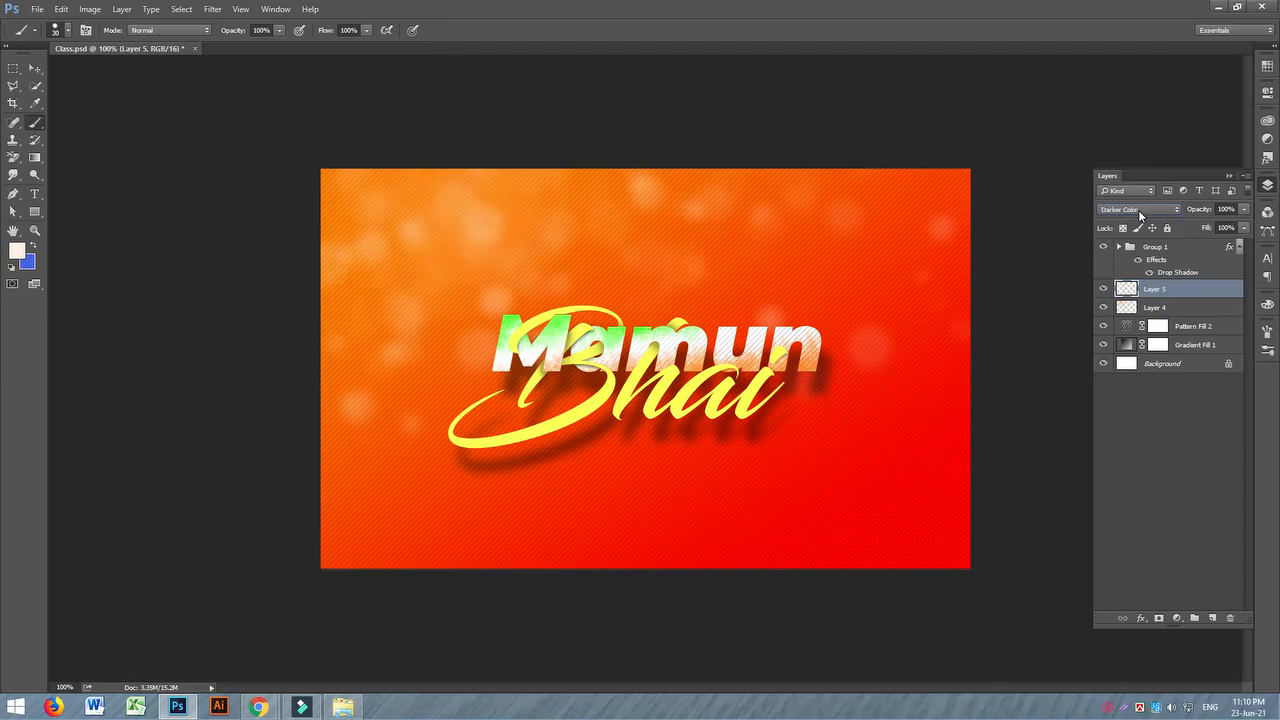
scroll(1138, 210, down, 1)
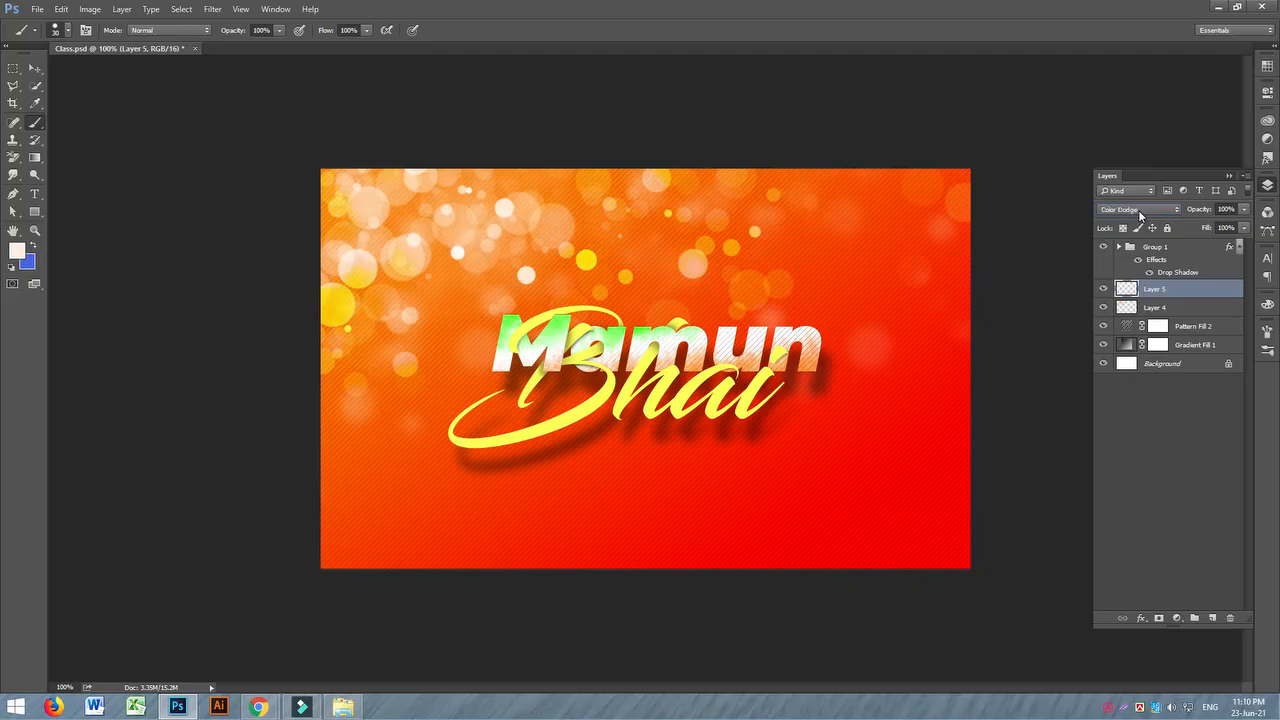
scroll(1138, 210, down, 1)
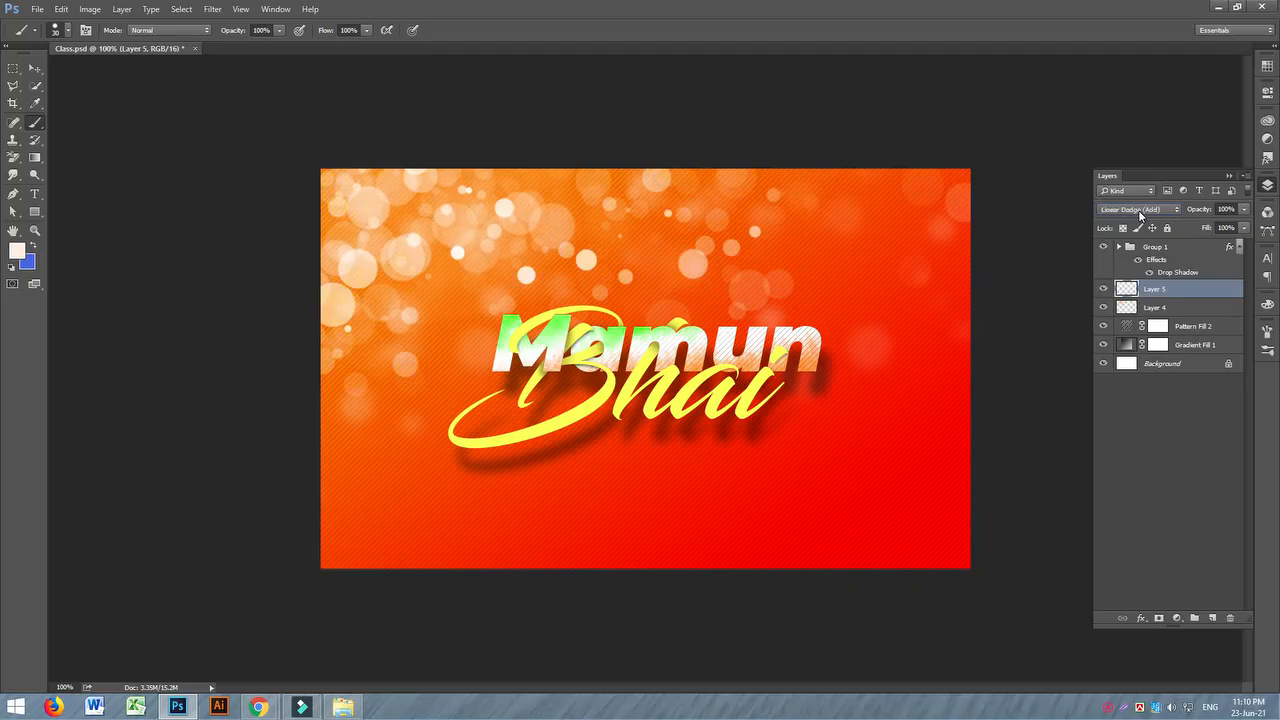
scroll(1138, 210, down, 1)
scroll(1138, 210, down, 1)
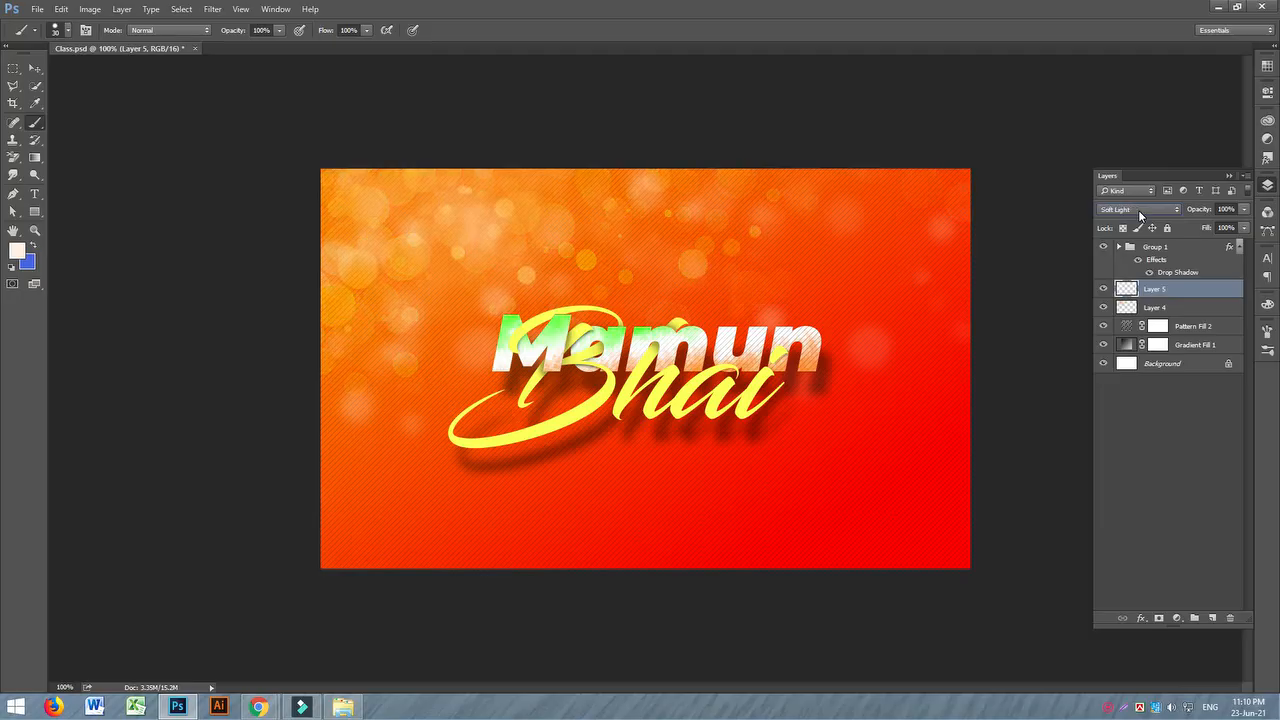
scroll(1138, 210, up, 1)
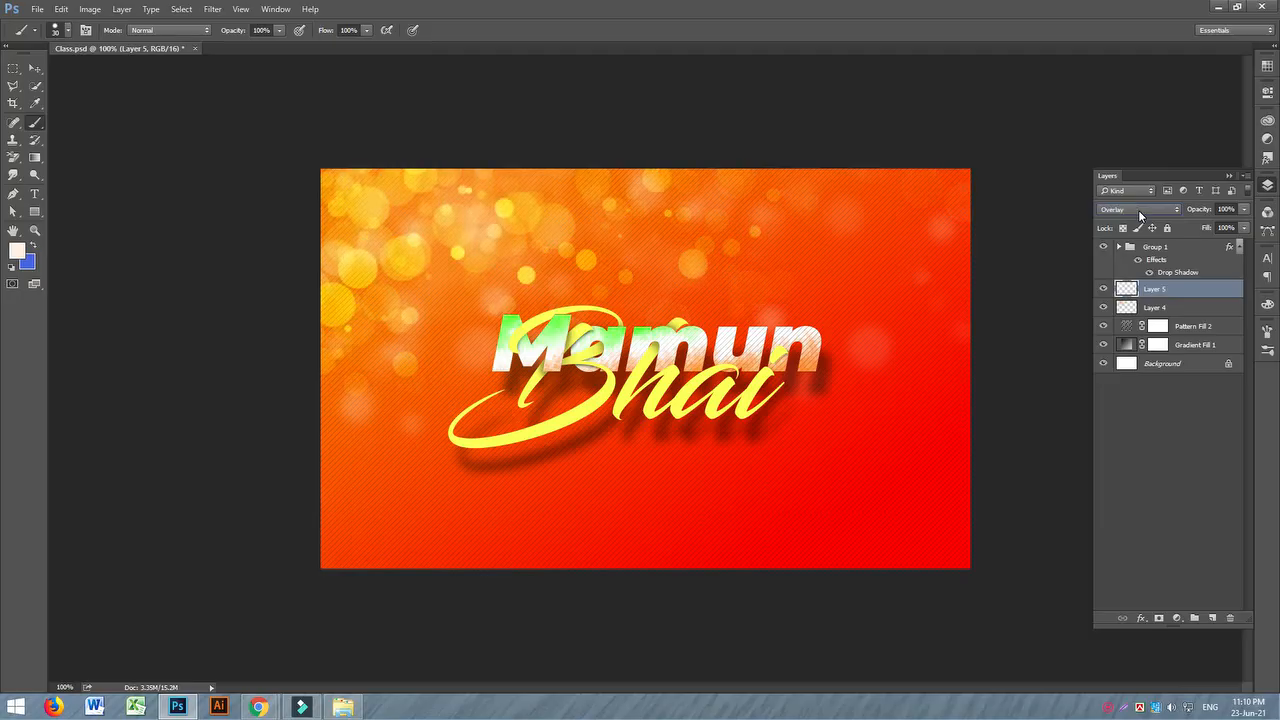
- Create a new layer above Layer 5 and set the foreground colour to red #d00000
click(1212, 617)
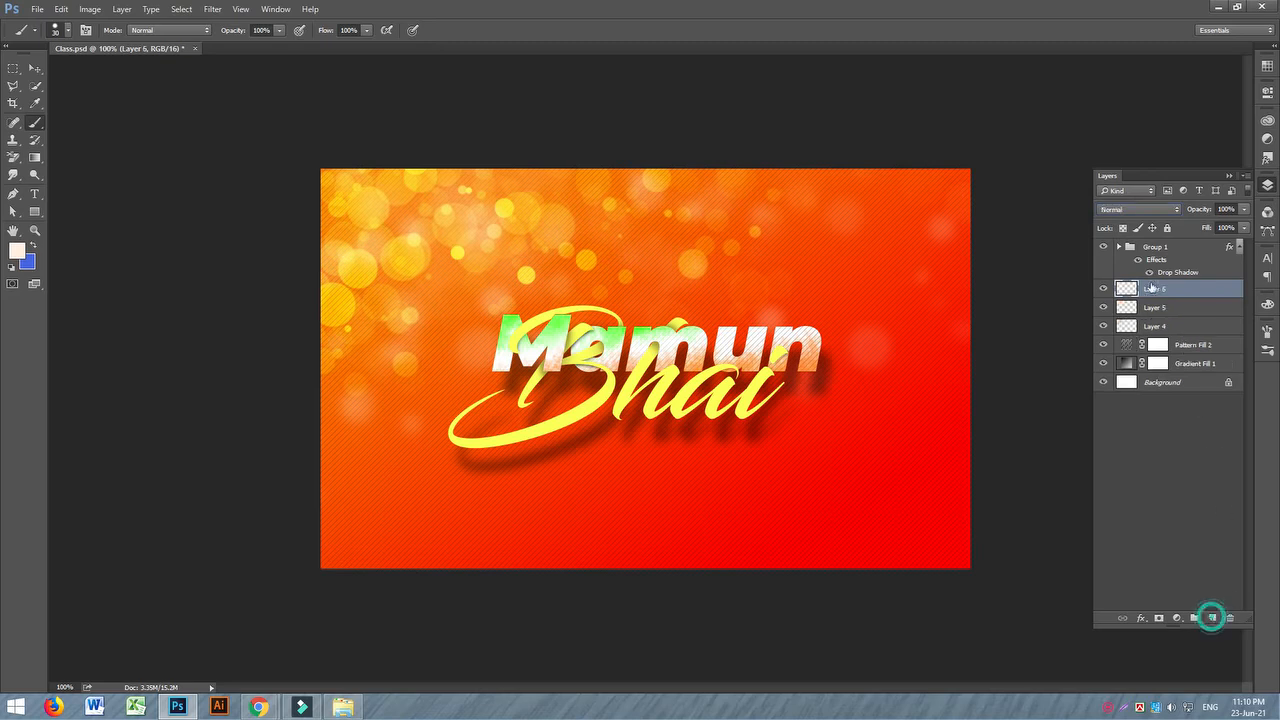
click(16, 249)
click(963, 552)
click(270, 217)
click(457, 178)
- Stamp red circles of varying size on the new layer across the canvas's lower area and right side, concentrating them in the lower-right corner
click(945, 538)
click(950, 525)
click(991, 477)
click(565, 521)
click(660, 530)
click(903, 468)
click(752, 476)
click(578, 553)
click(458, 522)
click(392, 548)
click(915, 268)
click(880, 346)
click(938, 380)
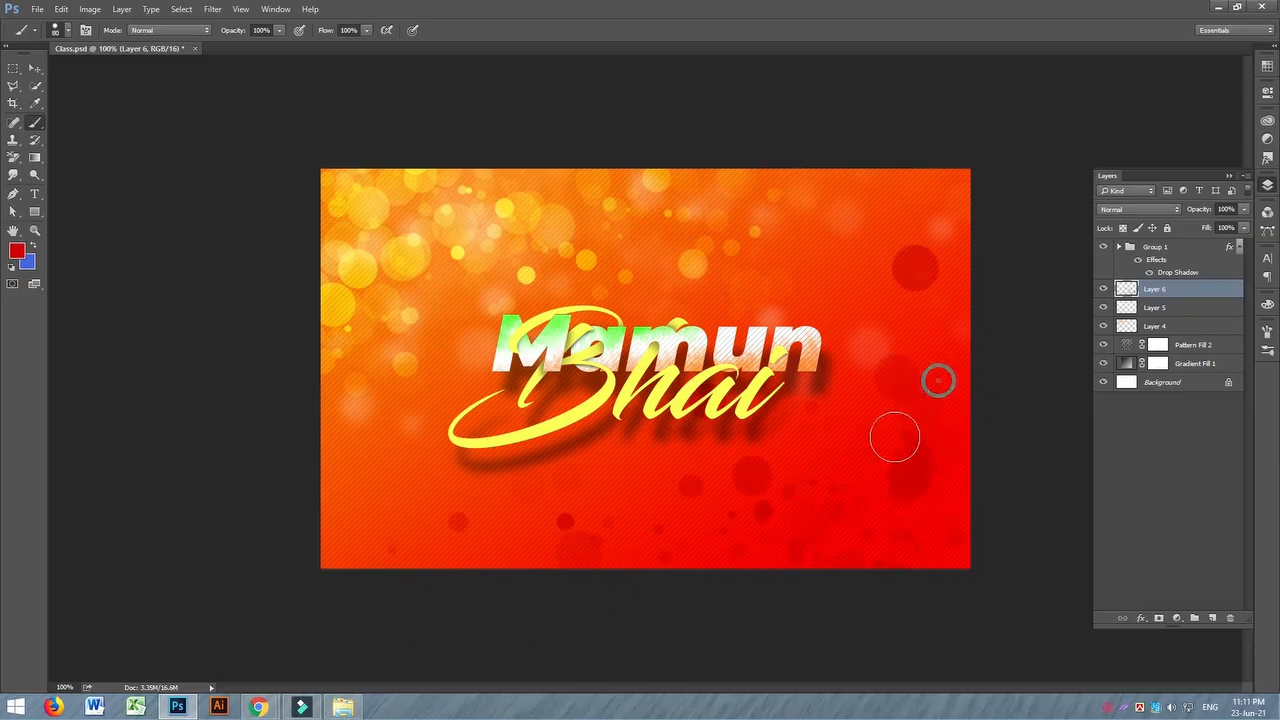
click(837, 437)
click(835, 520)
click(920, 435)
click(864, 542)
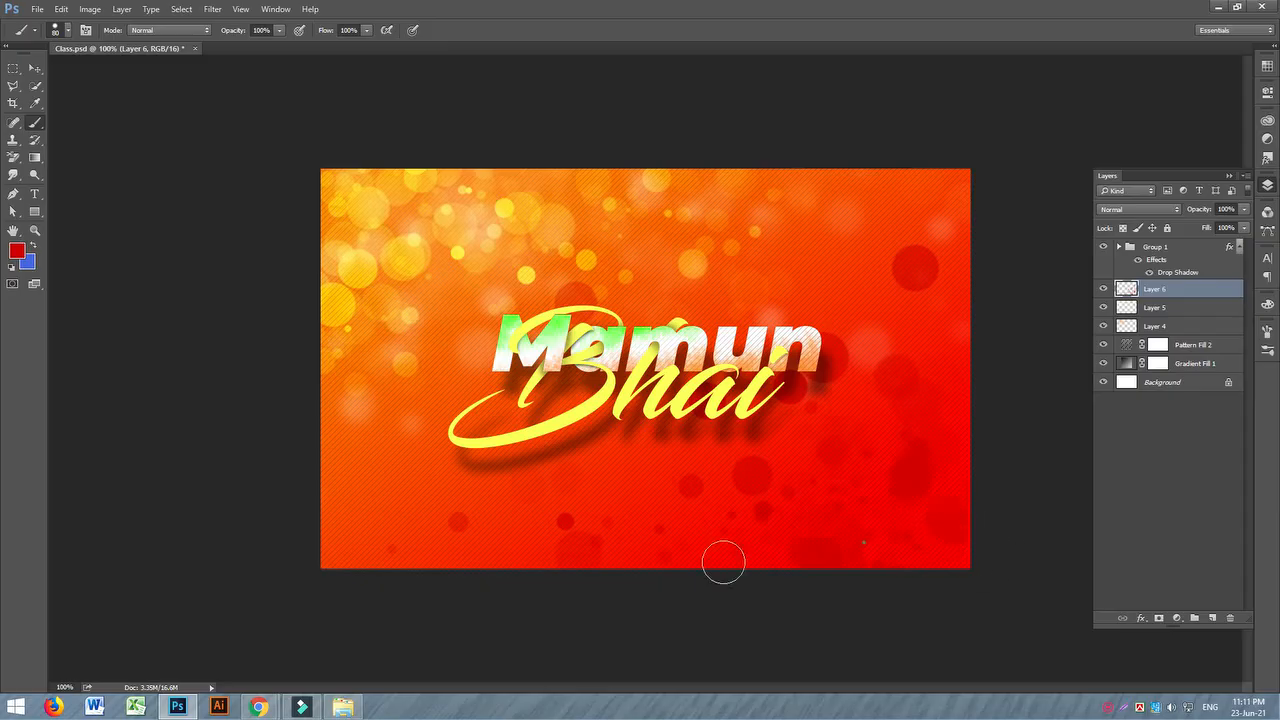
- Darken the foreground red and stamp dark red circles across the canvas's lower-right area with the 80 px brush
click(16, 250)
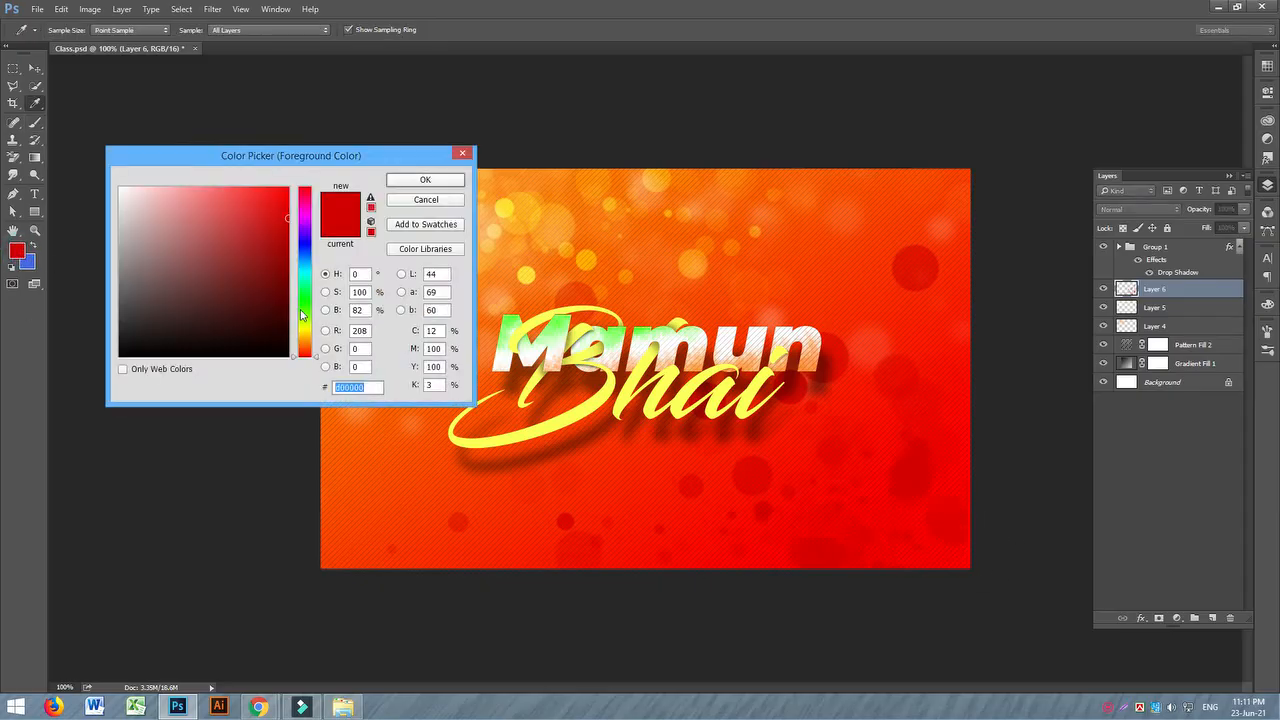
click(284, 280)
click(425, 180)
click(914, 497)
click(851, 551)
click(717, 548)
click(886, 546)
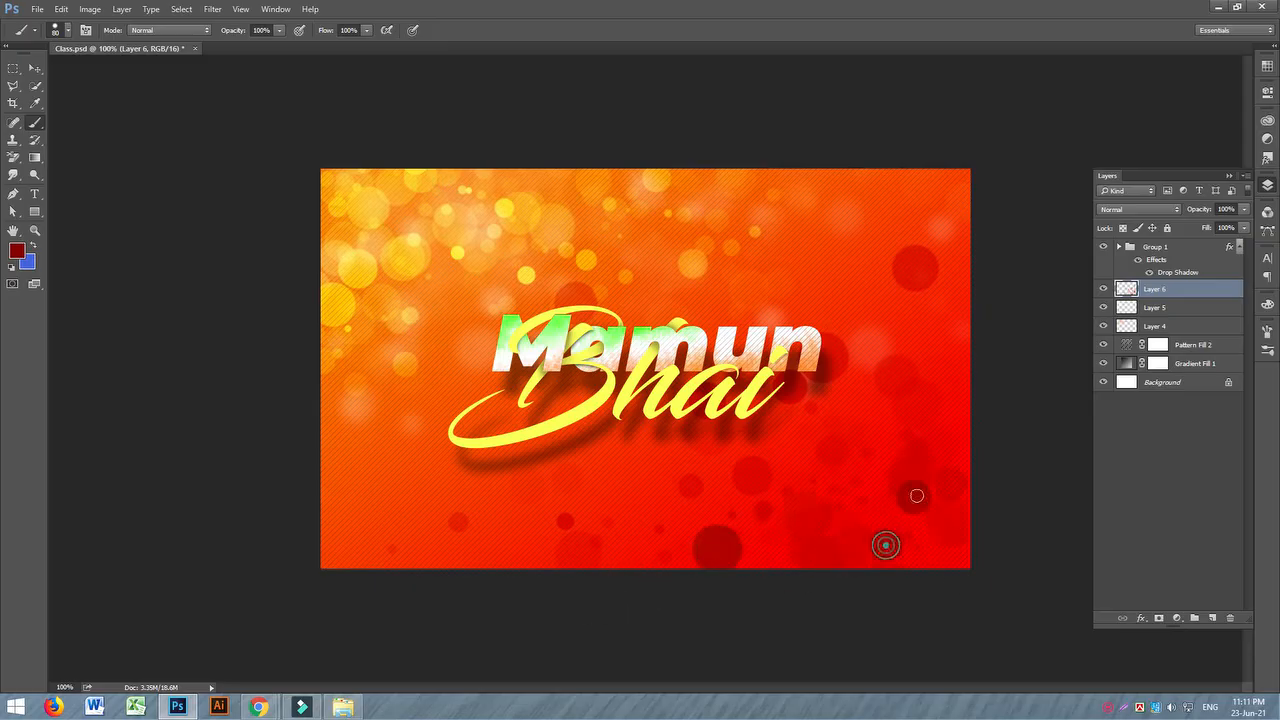
click(939, 403)
click(874, 483)
click(814, 551)
click(887, 553)
click(621, 544)
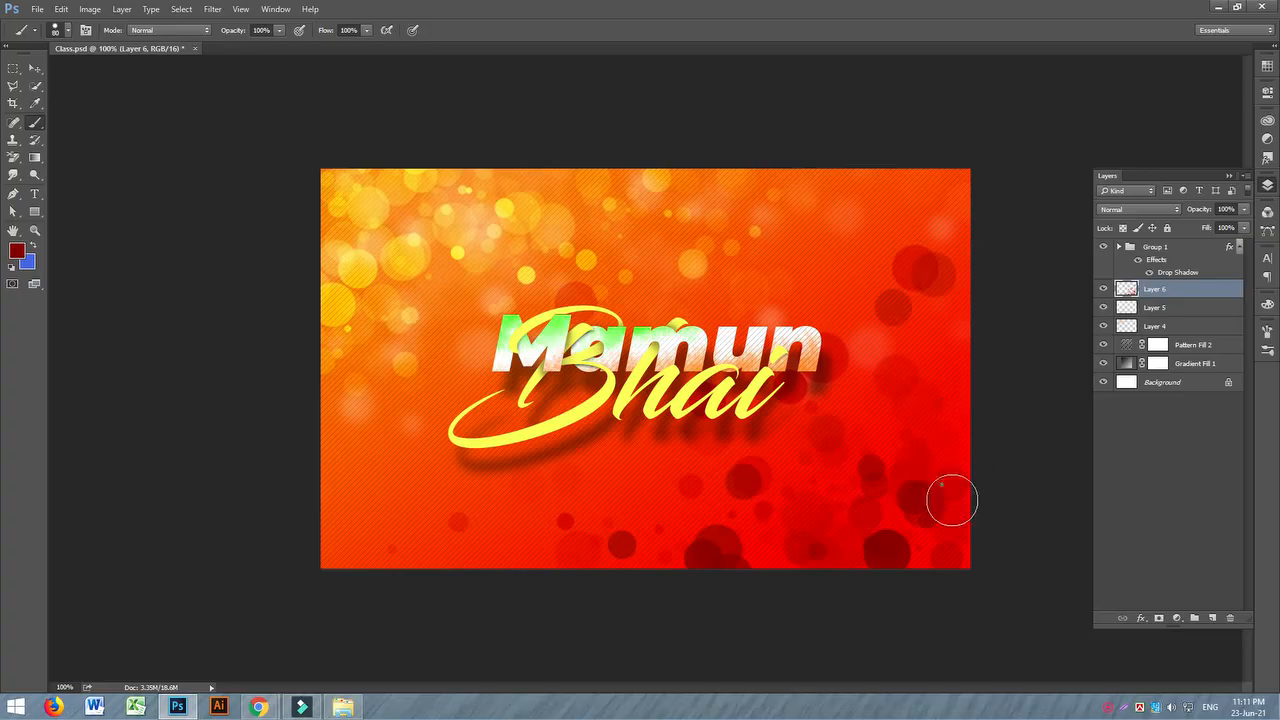
- Add more dark red circles along the canvas's right edge
click(933, 402)
click(963, 369)
click(971, 411)
click(974, 389)
click(948, 389)
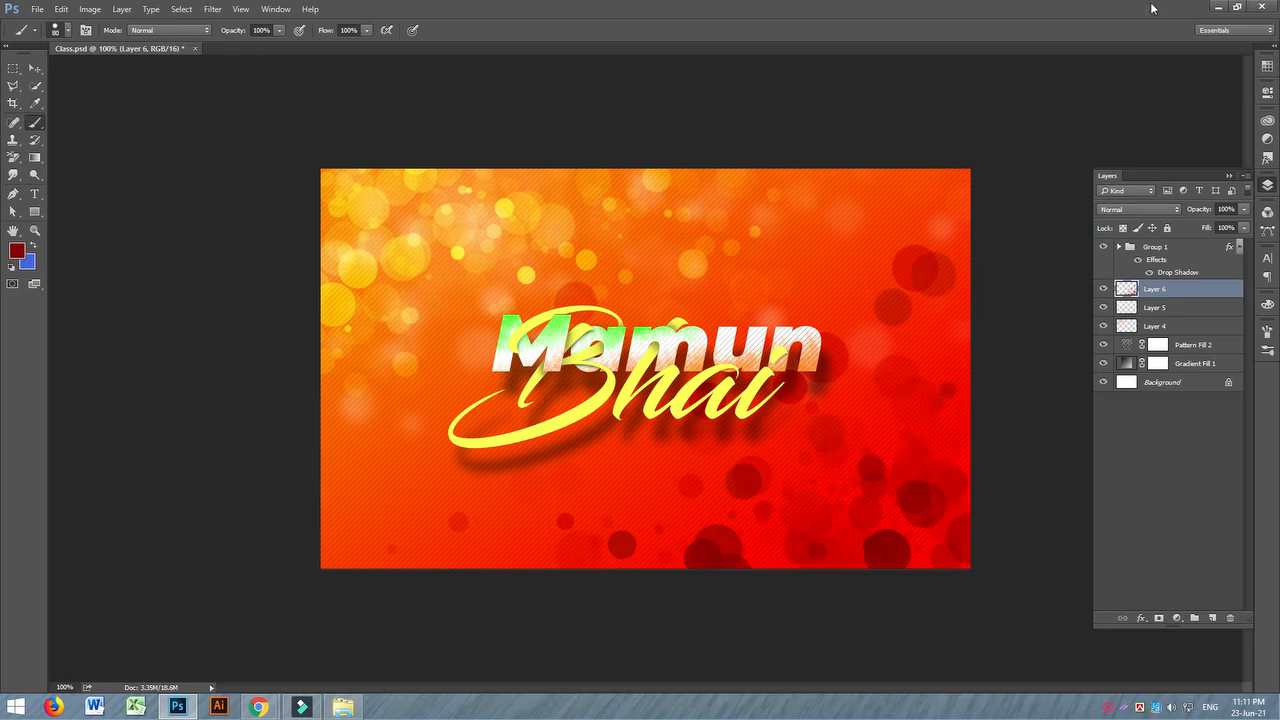
- Launch KeyPose from the keypose folder and switch back to Photoshop
click(1216, 10)
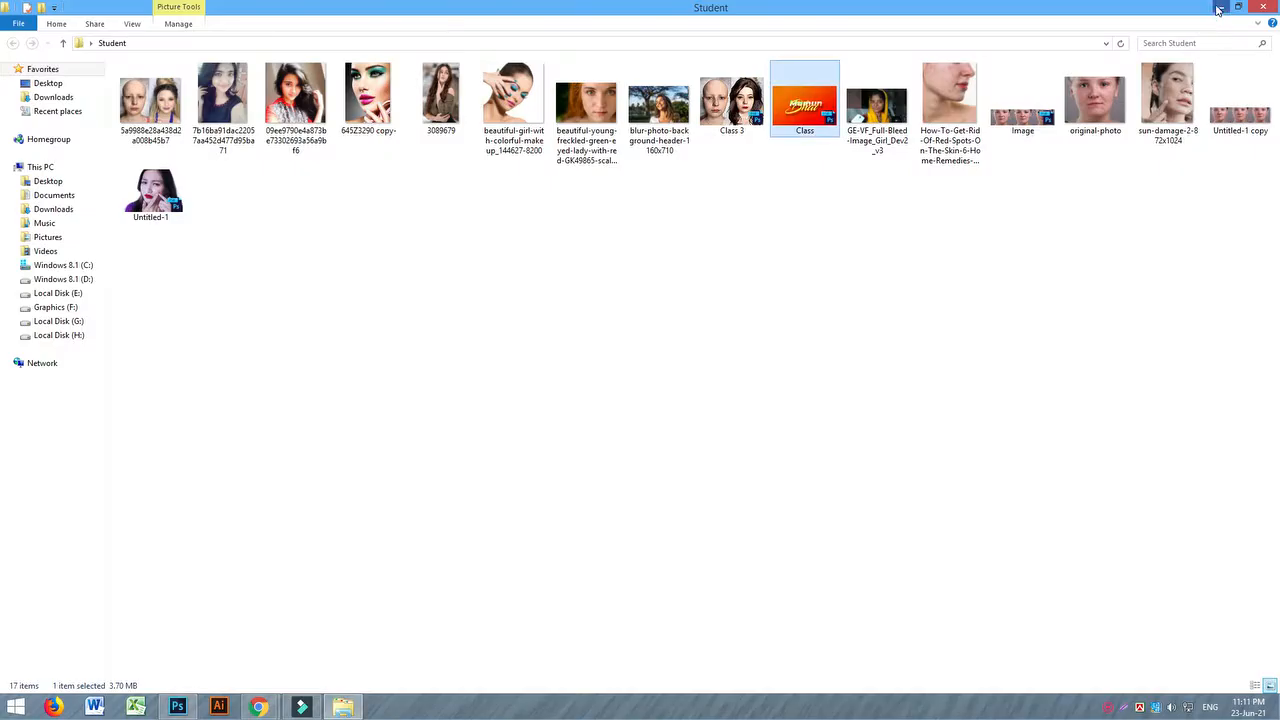
click(1211, 12)
double_click(24, 648)
double_click(140, 82)
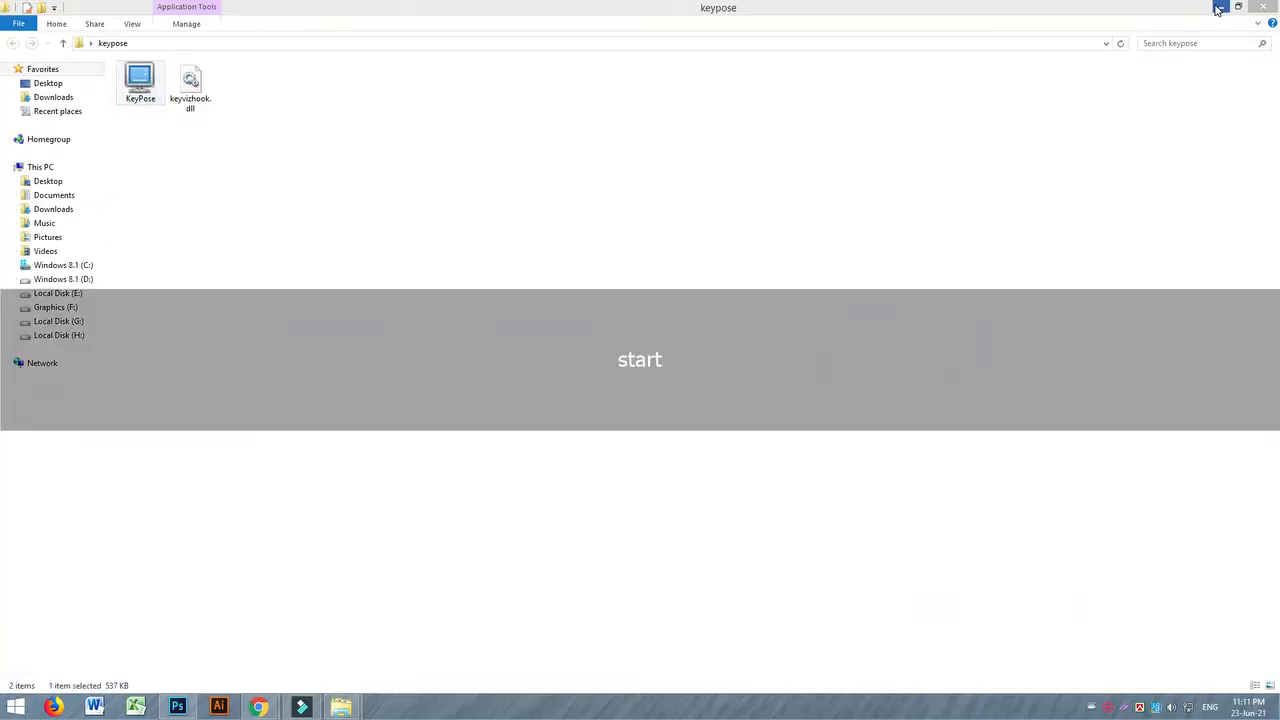
click(1219, 9)
click(177, 707)
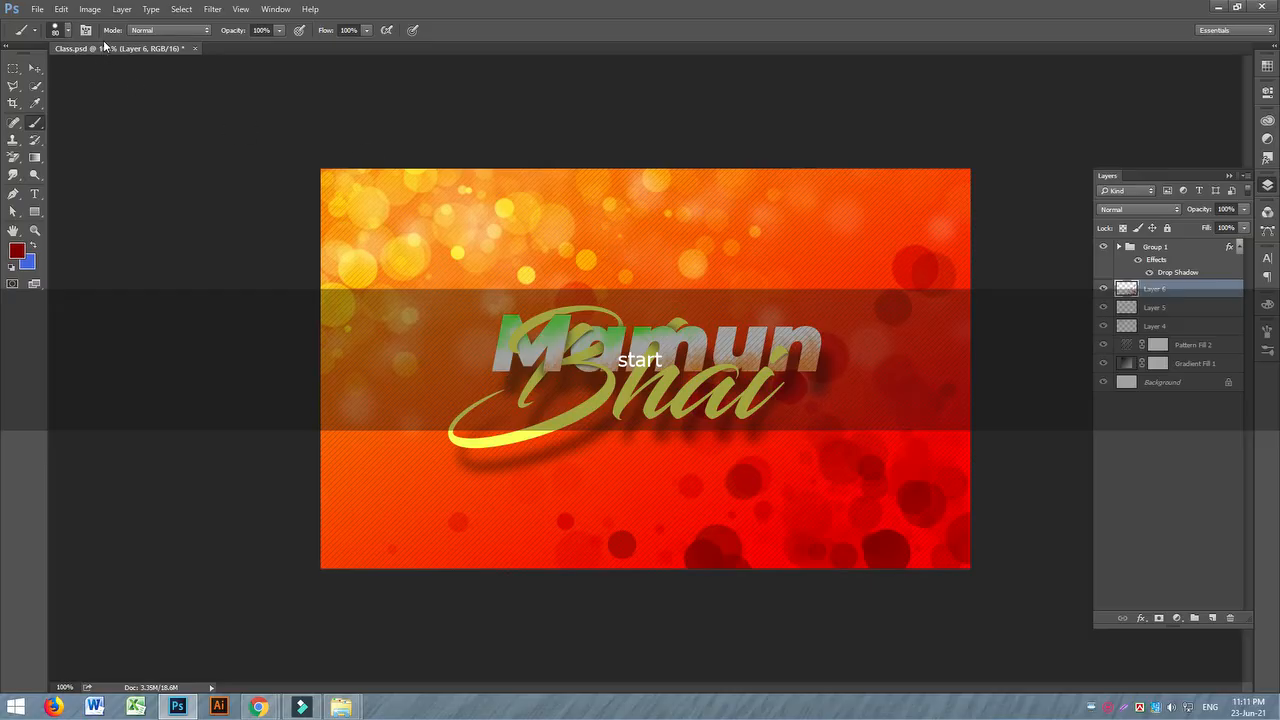
- Apply a Box Blur with a radius of about 10 pixels to the red circles on Layer 6
click(212, 9)
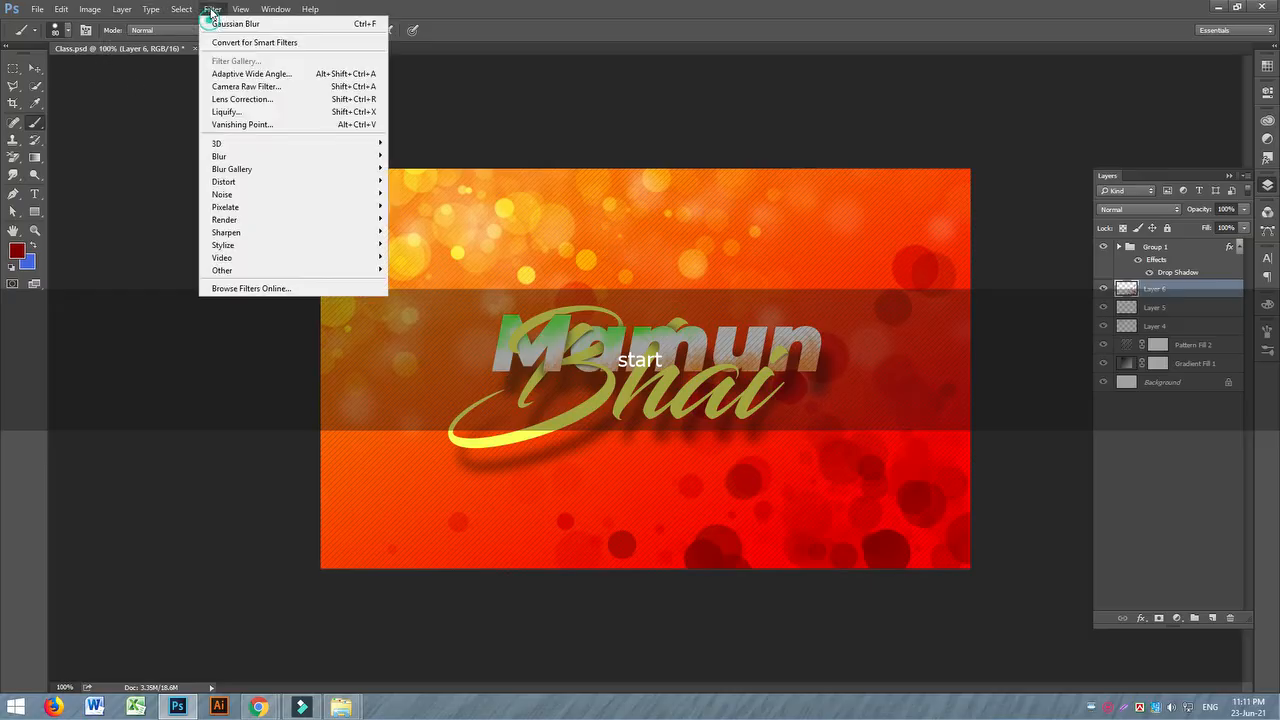
click(224, 157)
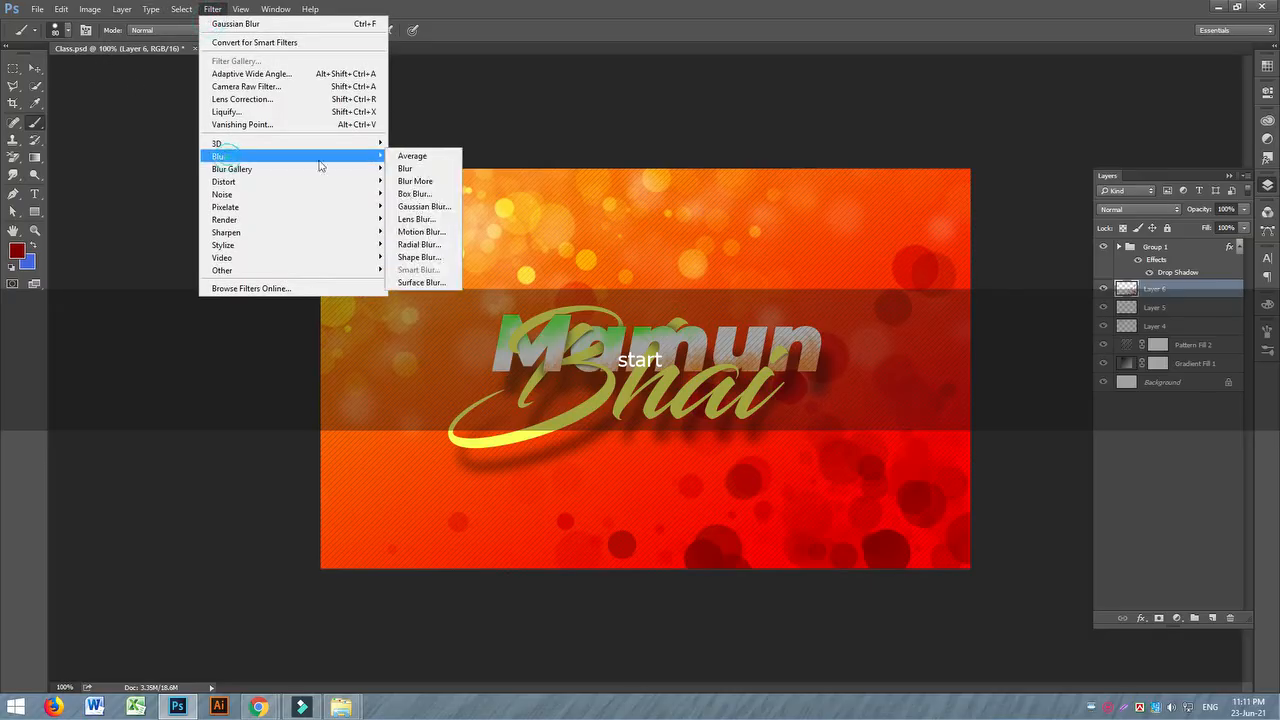
click(433, 194)
drag(761, 370, 751, 370)
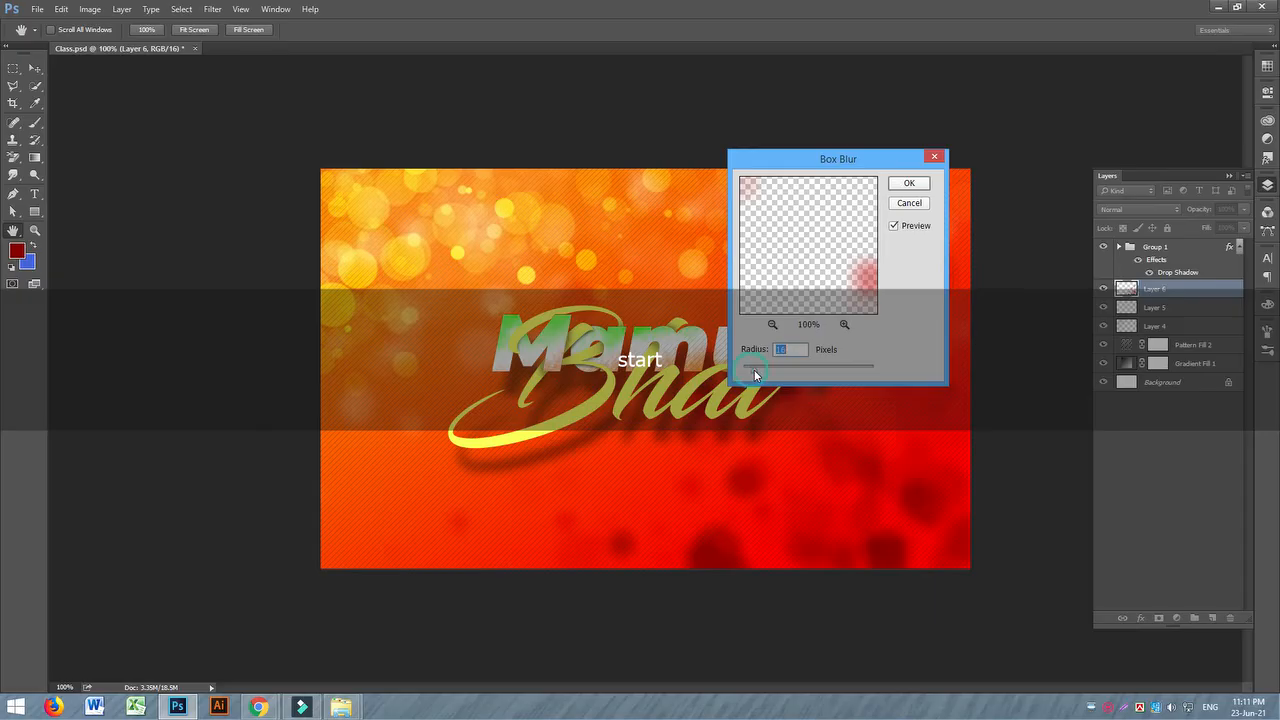
click(908, 183)
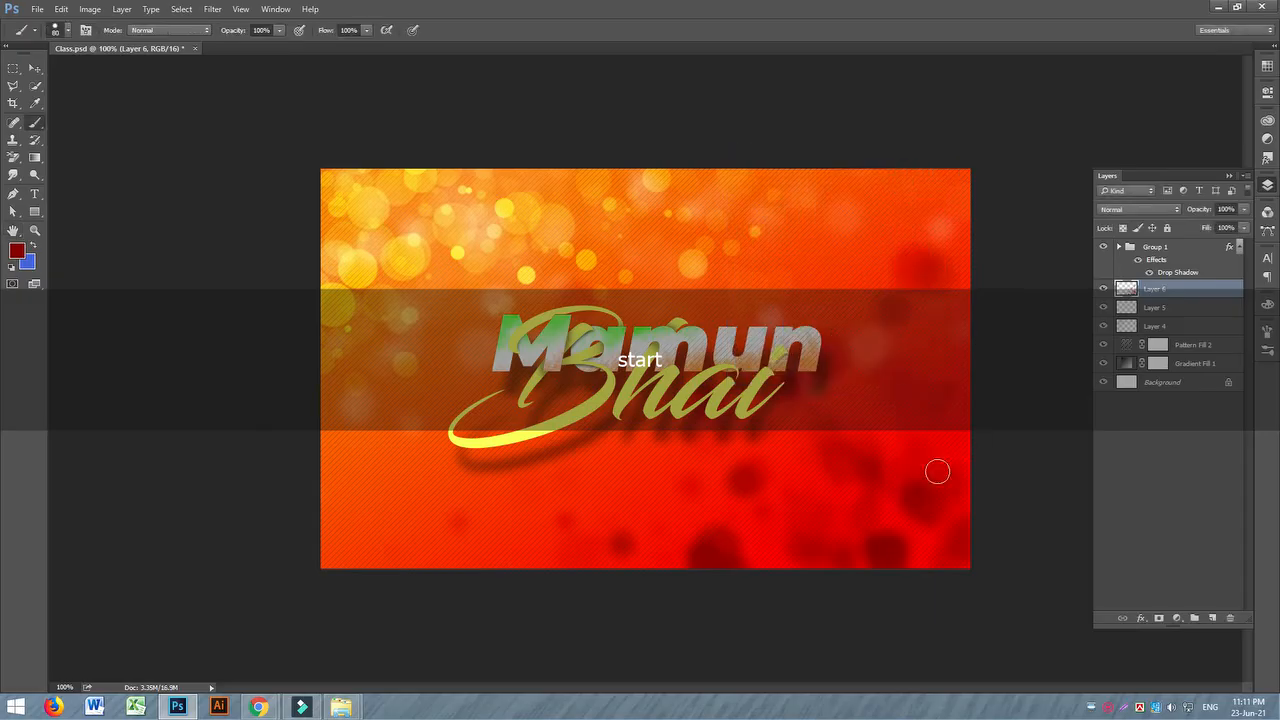
- Set the brush's scatter to about 275%, size jitter to 95% and minimum diameter to 20%
click(85, 31)
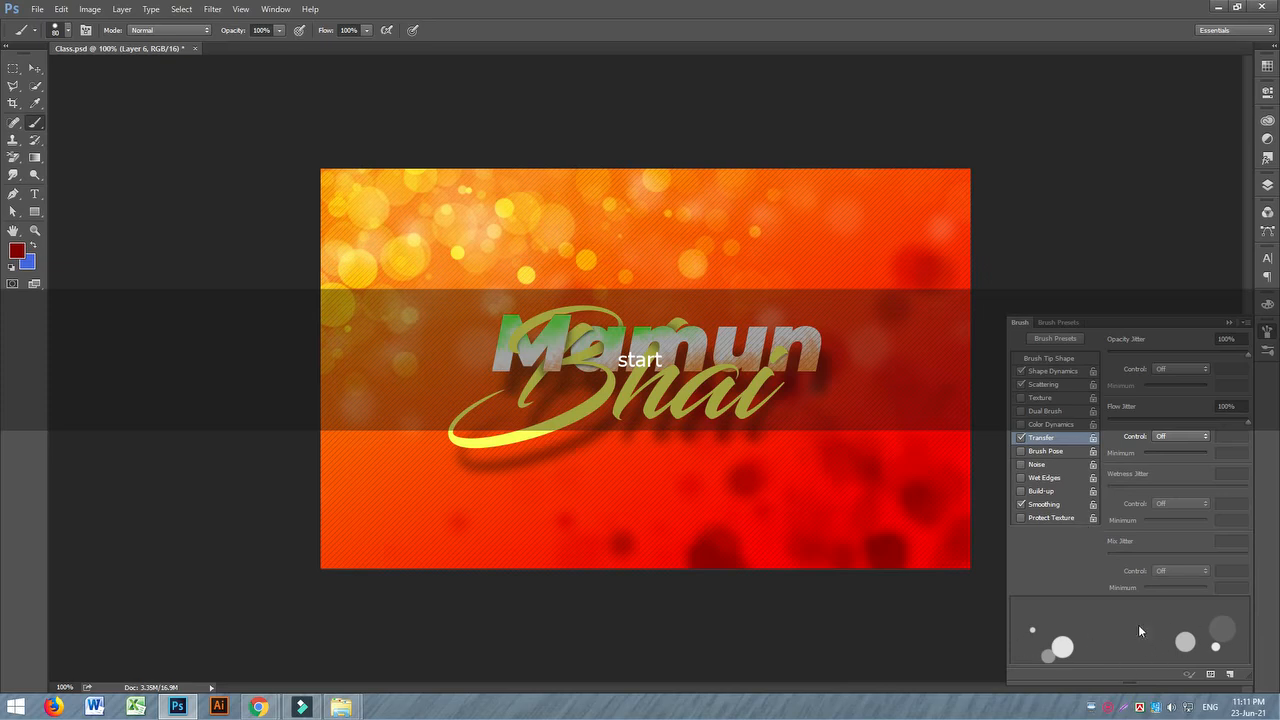
click(1064, 375)
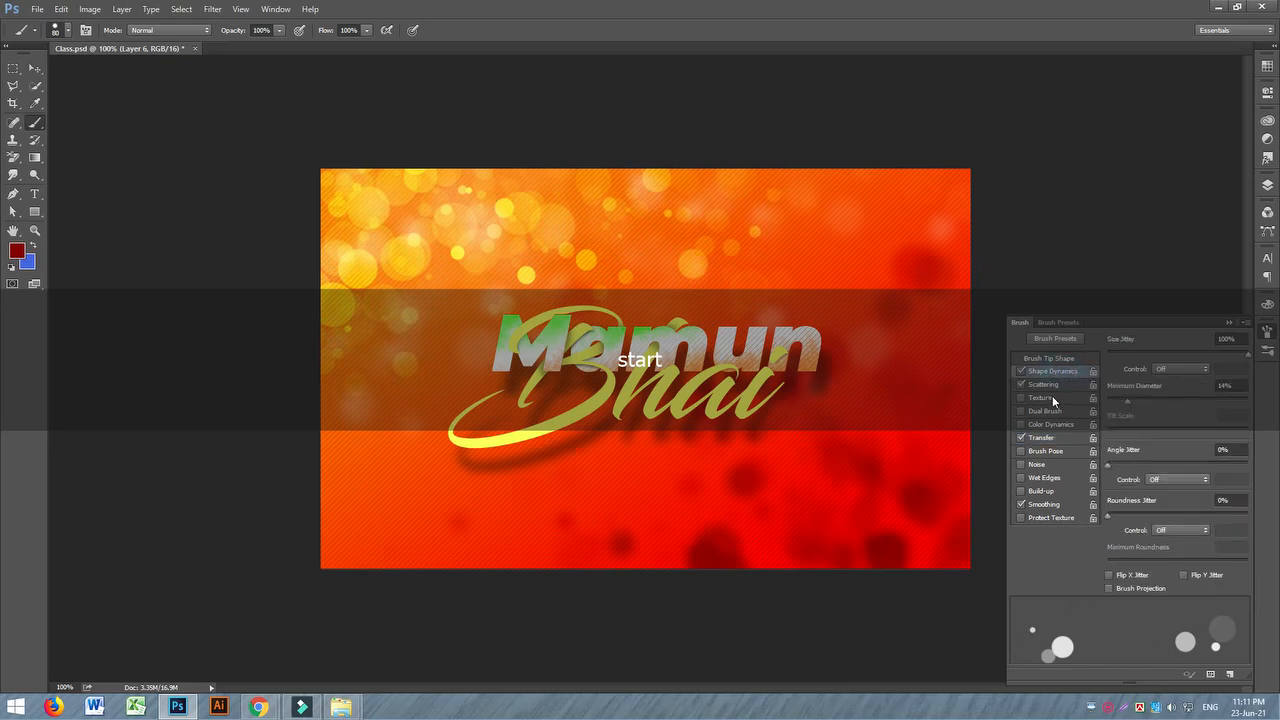
click(1056, 386)
mouse_move(1188, 354)
mouse_down()
mouse_move(1121, 354)
mouse_move(1146, 357)
mouse_up()
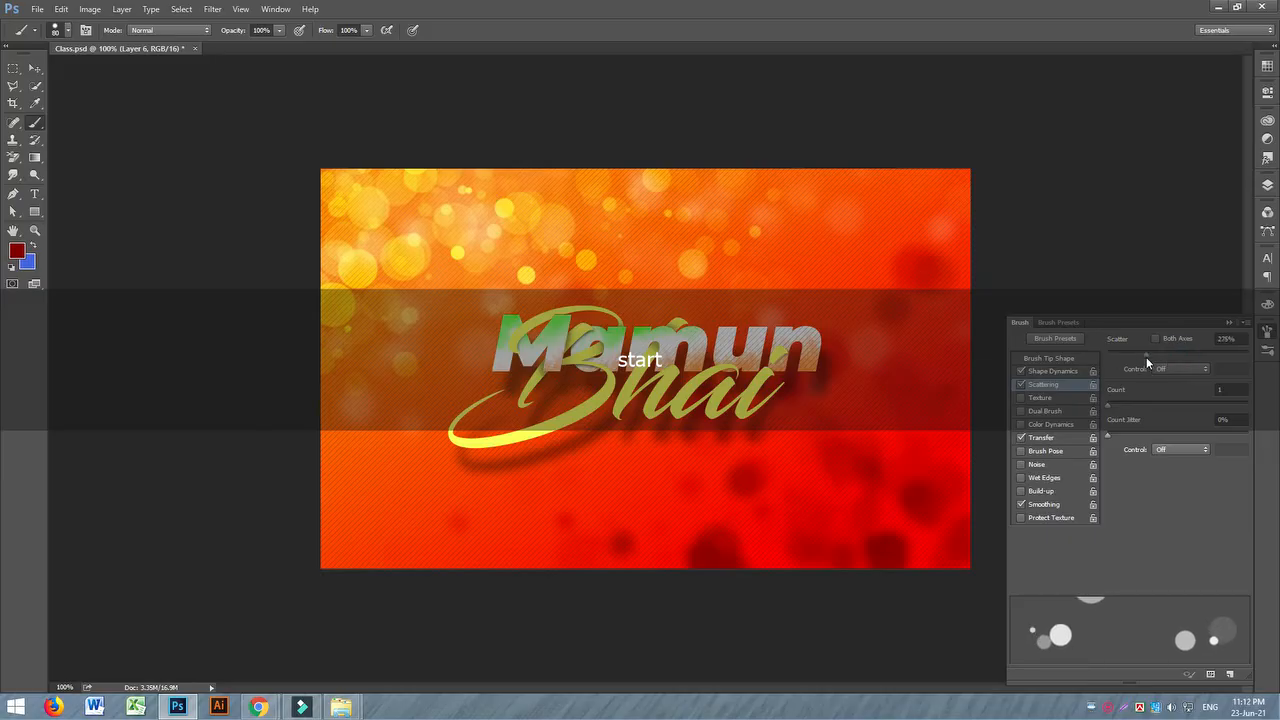
click(1066, 372)
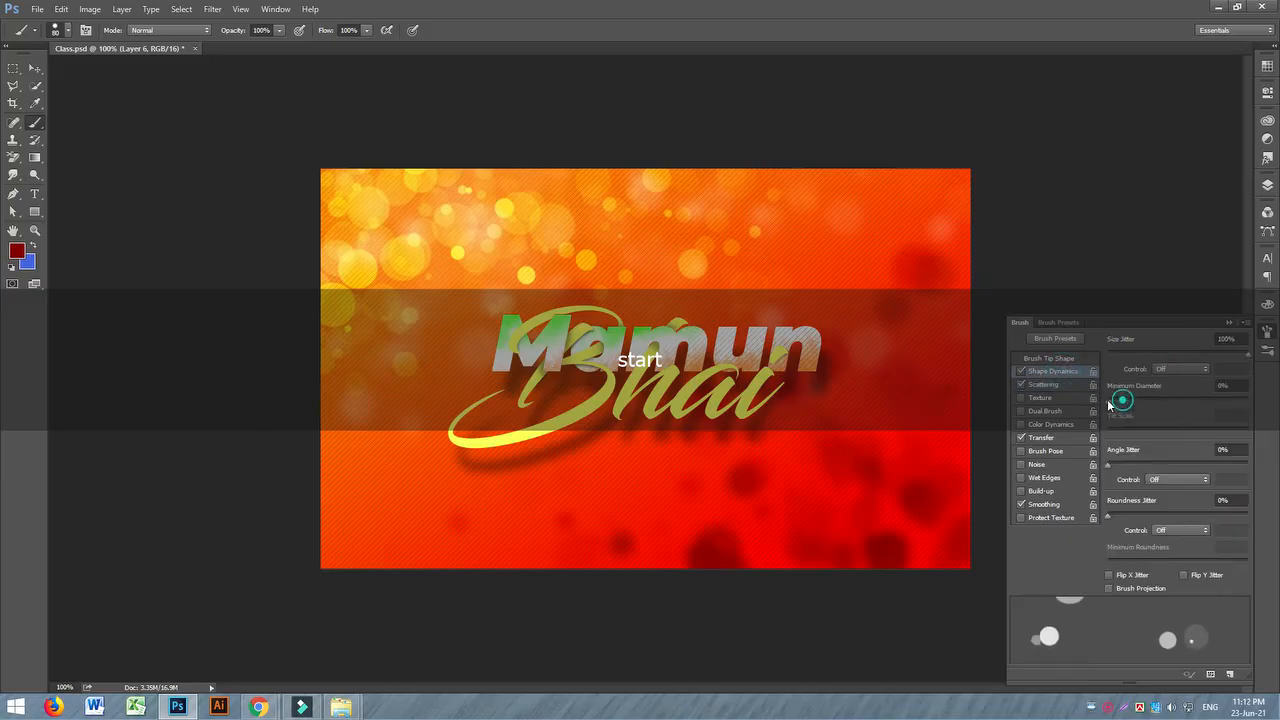
mouse_move(1140, 400)
mouse_down()
mouse_move(1178, 399)
mouse_move(1121, 399)
mouse_move(1136, 400)
mouse_up()
drag(1250, 357, 1239, 358)
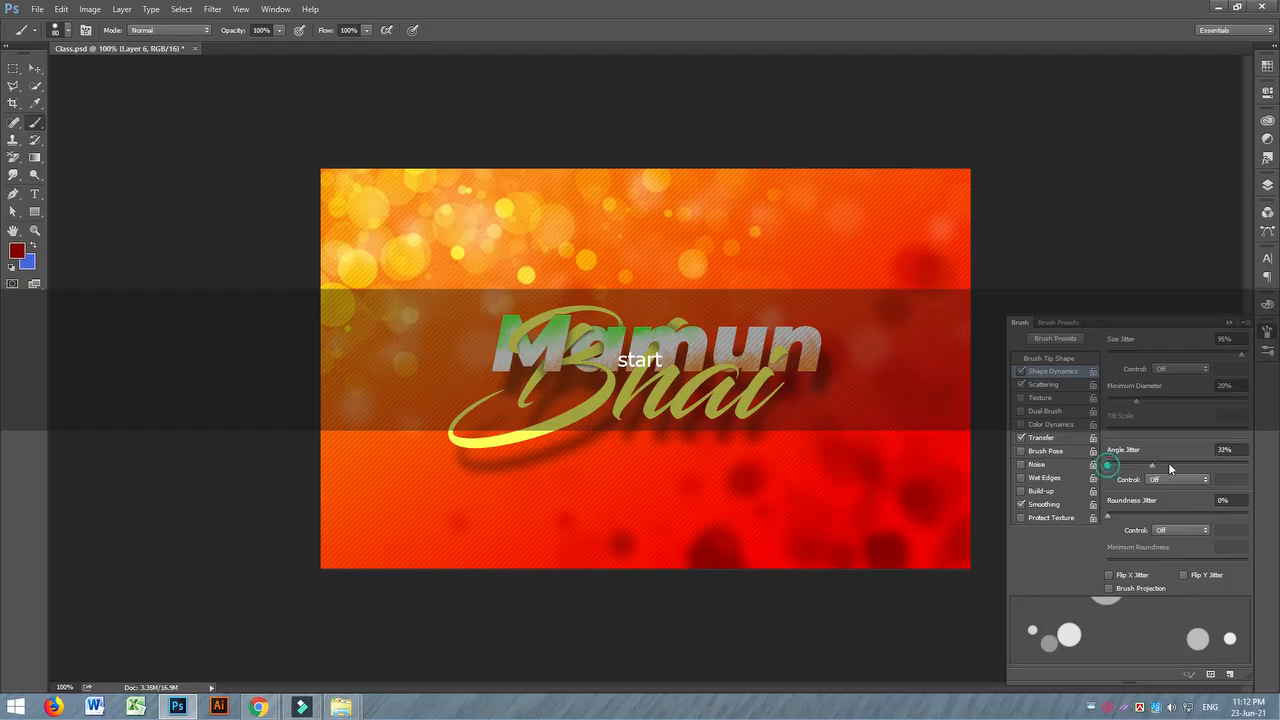
- Lower the brush's opacity jitter to about 77% and flow jitter to about 75%, and set the tip spacing to 61%
click(1040, 438)
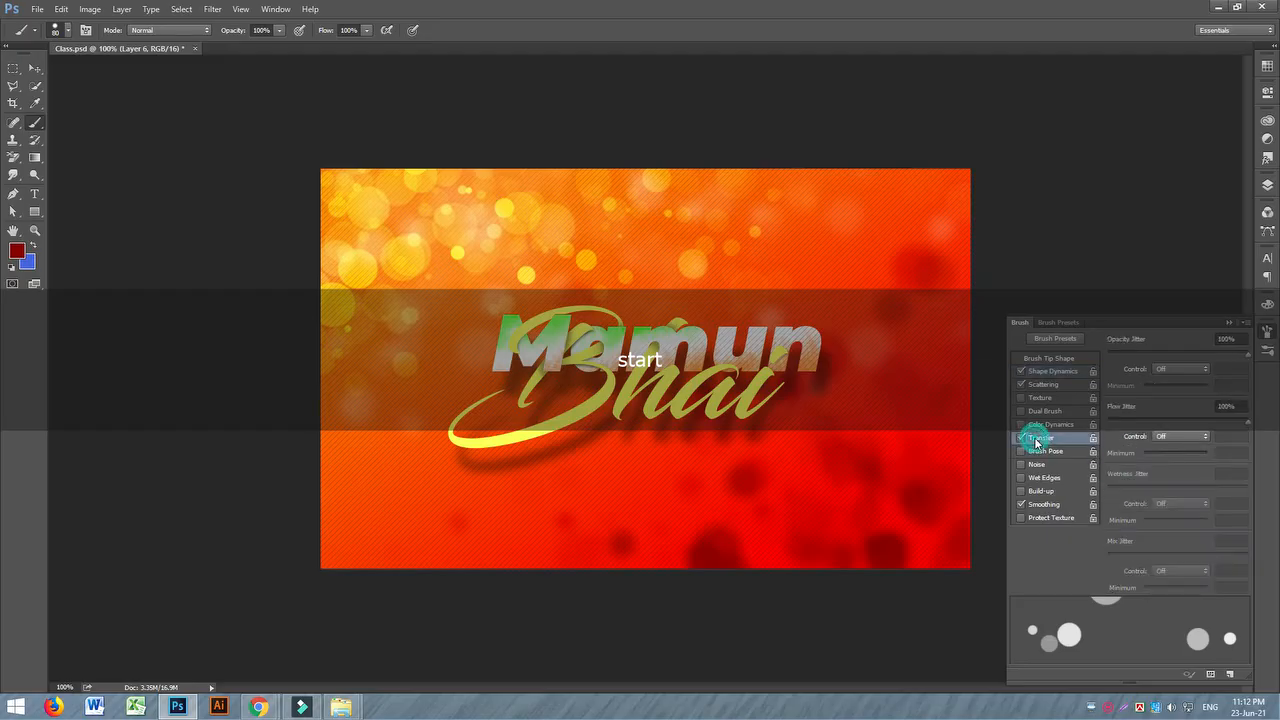
mouse_move(1240, 354)
mouse_down()
mouse_move(1156, 351)
mouse_move(1215, 354)
mouse_up()
mouse_move(1247, 422)
mouse_down()
mouse_move(1116, 421)
mouse_move(1248, 428)
mouse_move(1214, 438)
mouse_up()
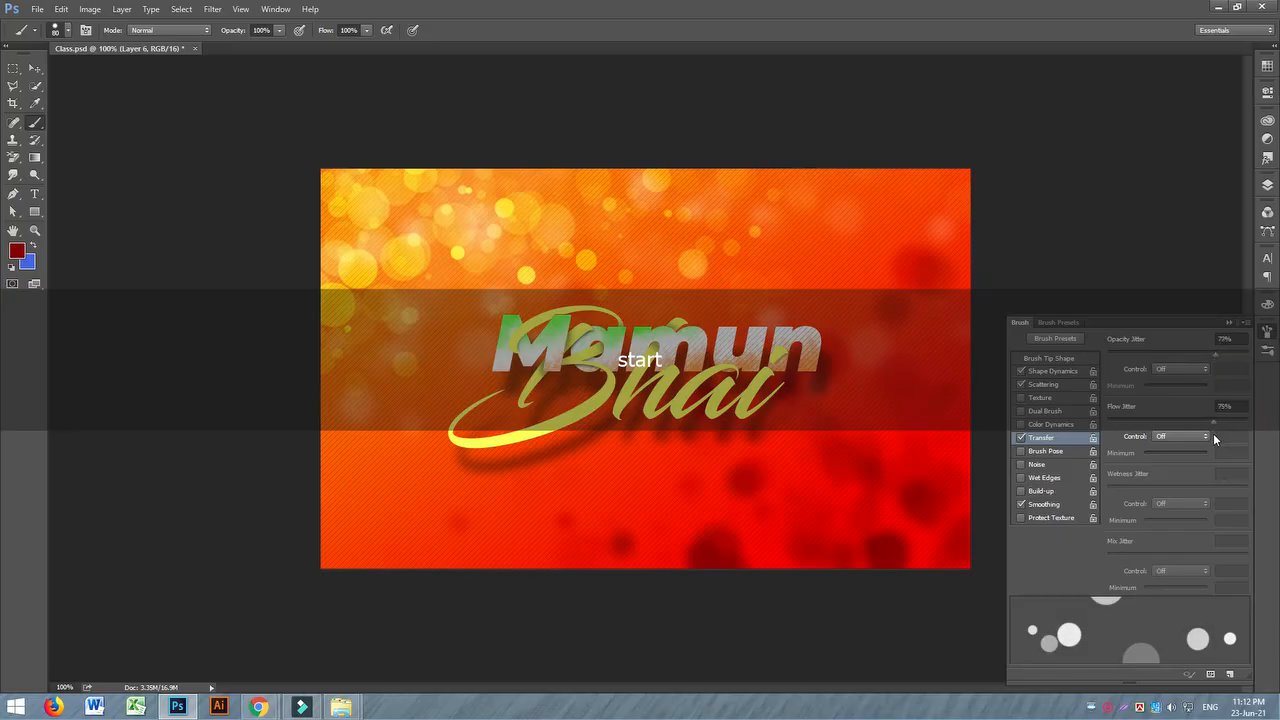
click(1049, 358)
mouse_move(1176, 558)
mouse_down()
mouse_move(1134, 550)
mouse_move(1195, 548)
mouse_move(1149, 559)
mouse_up()
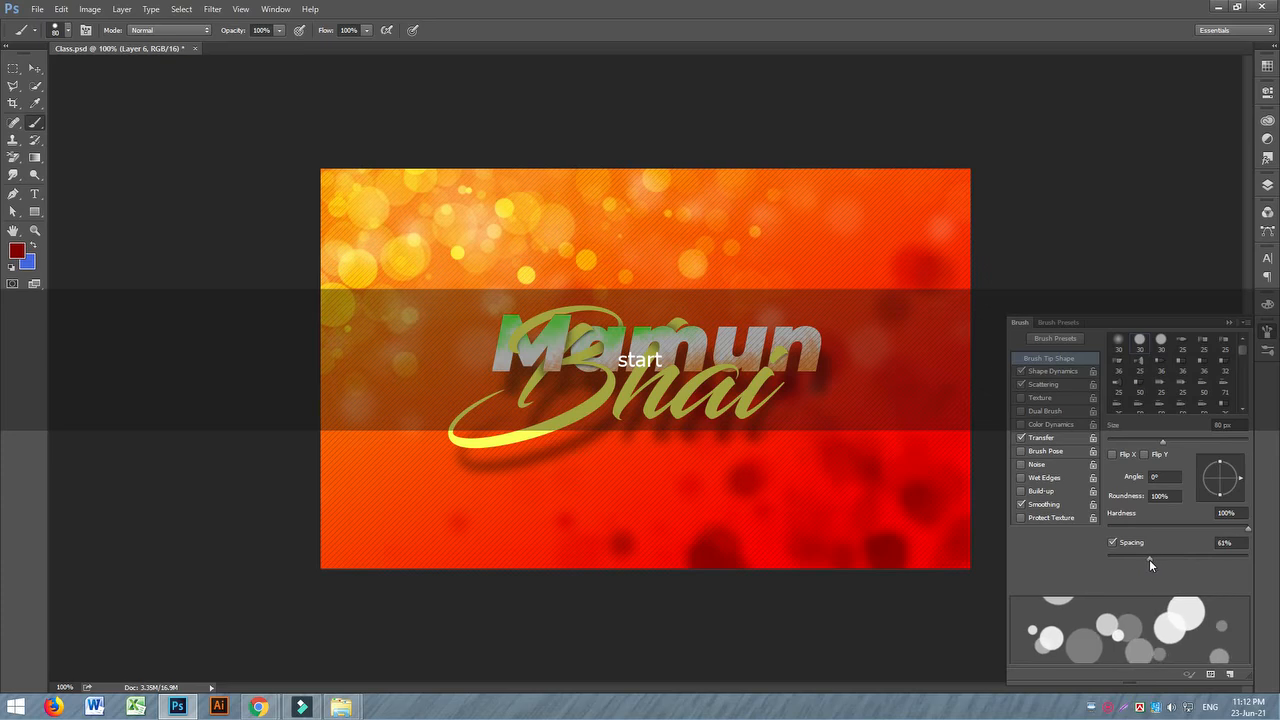
click(1229, 323)
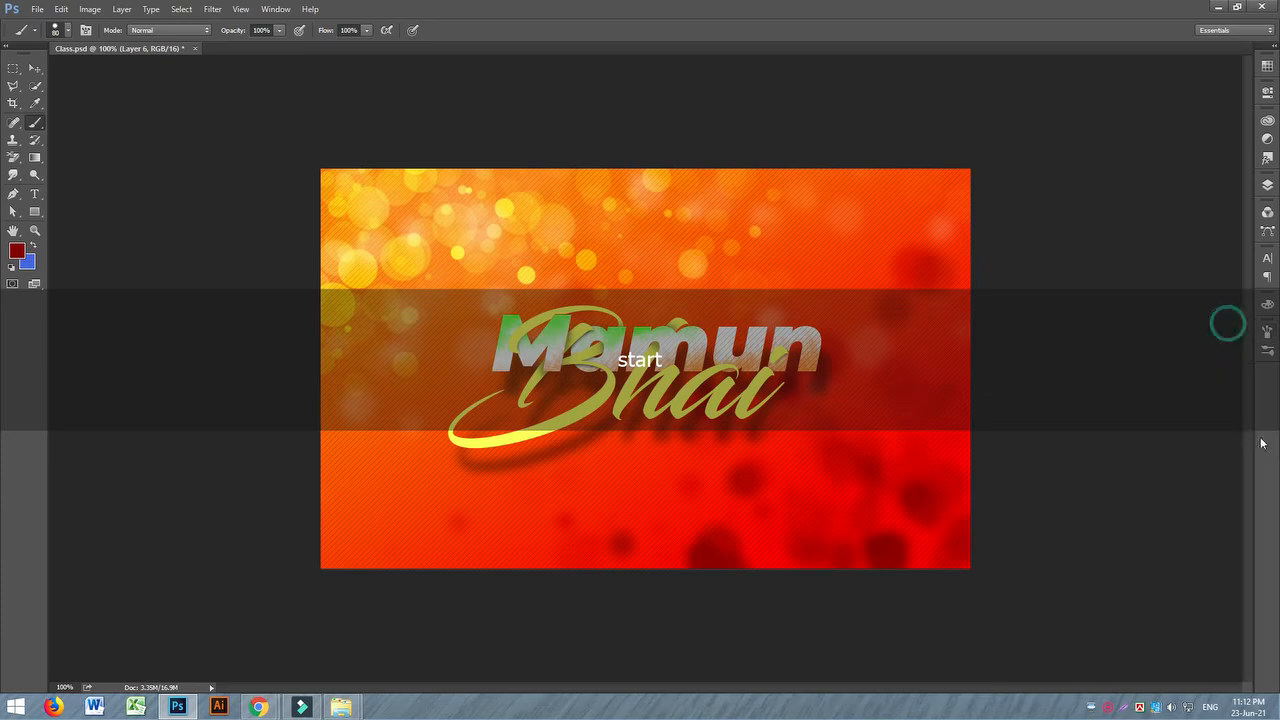
- Paint sharp dark red circles over the blurred ones along the canvas's lower part and lower-right area
mouse_move(945, 520)
mouse_down()
mouse_move(951, 450)
mouse_move(745, 569)
mouse_up()
mouse_move(608, 528)
mouse_down()
mouse_move(332, 532)
mouse_move(625, 560)
mouse_up()
click(754, 474)
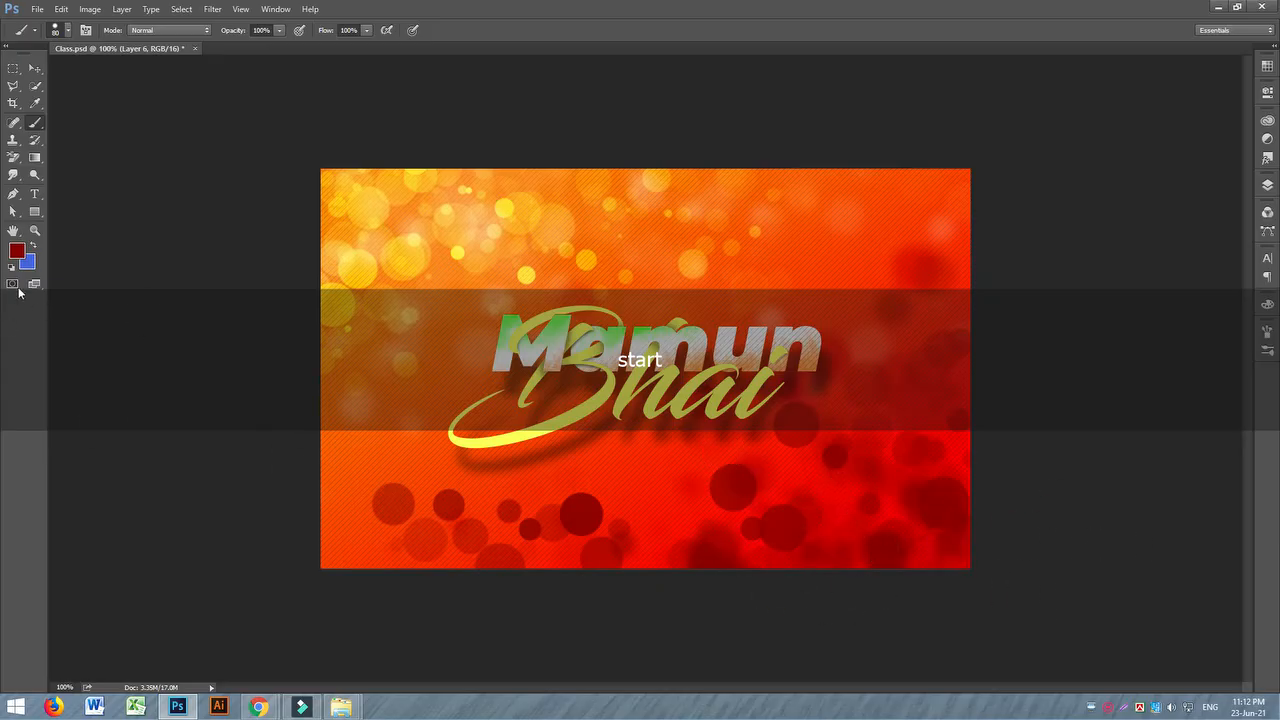
- Set the foreground to red #ce0000 and paint smaller circles along the canvas's lower part and right side, with the brush reduced to 40 px
click(17, 251)
click(268, 223)
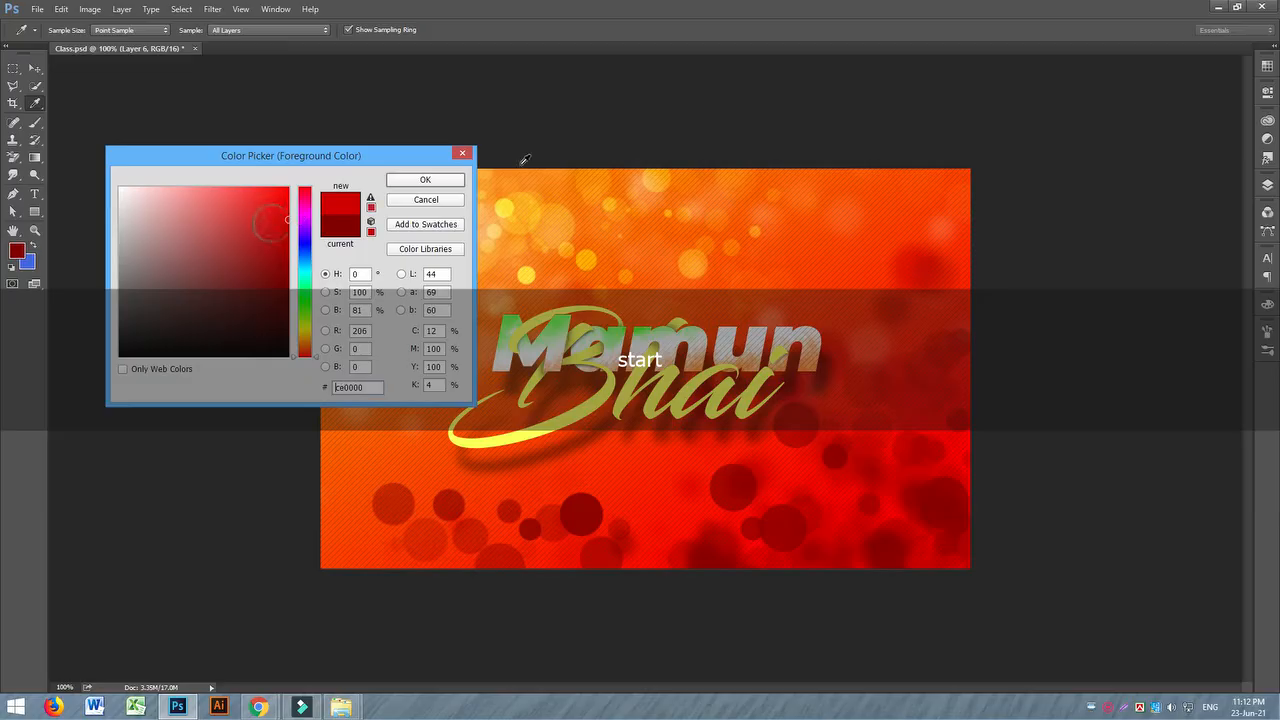
click(425, 180)
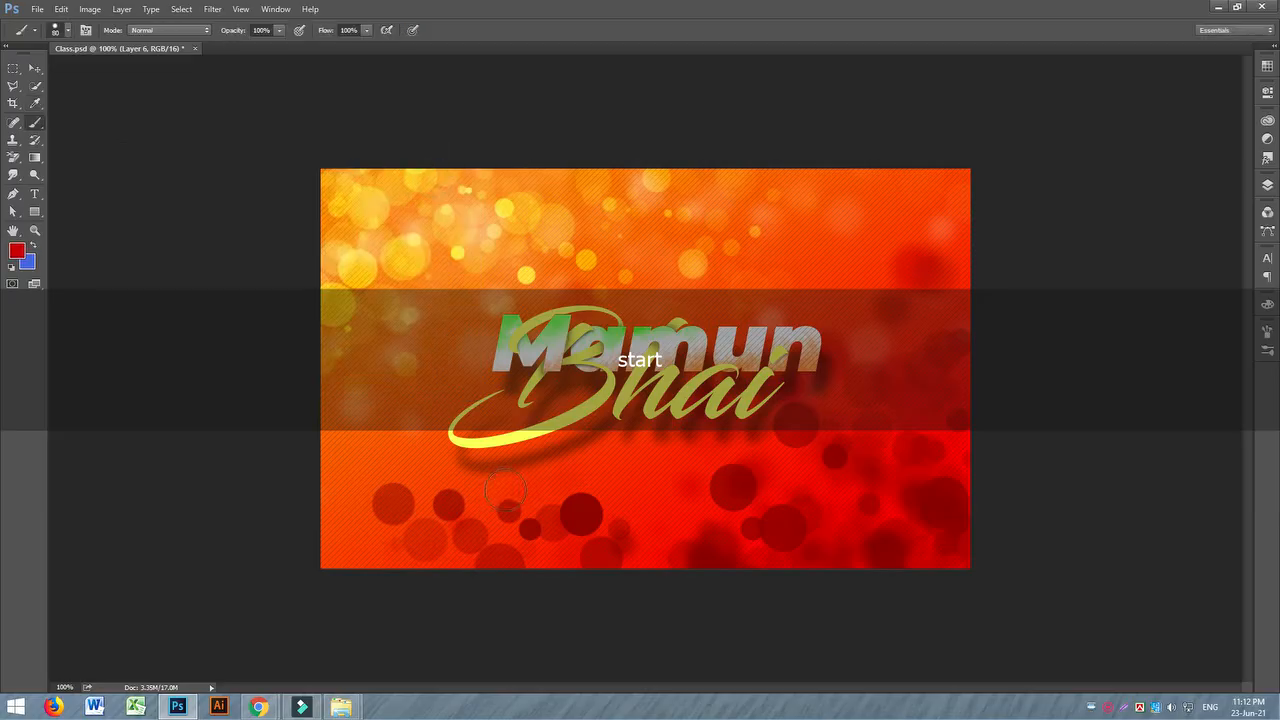
key(bracketleft)
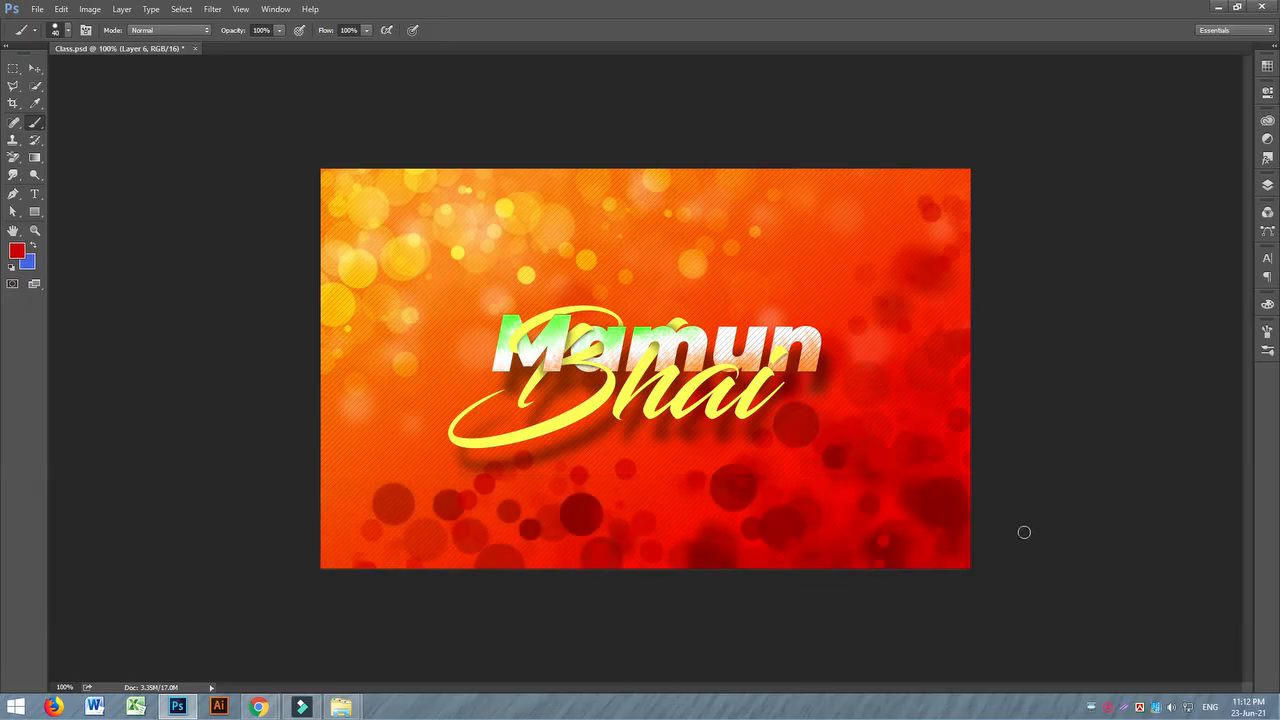
- Set the foreground to orange #f85505 and paint circles over the red ones along the canvas's right side and lower part, using a 60 px brush
click(17, 251)
drag(279, 205, 285, 191)
drag(314, 356, 314, 347)
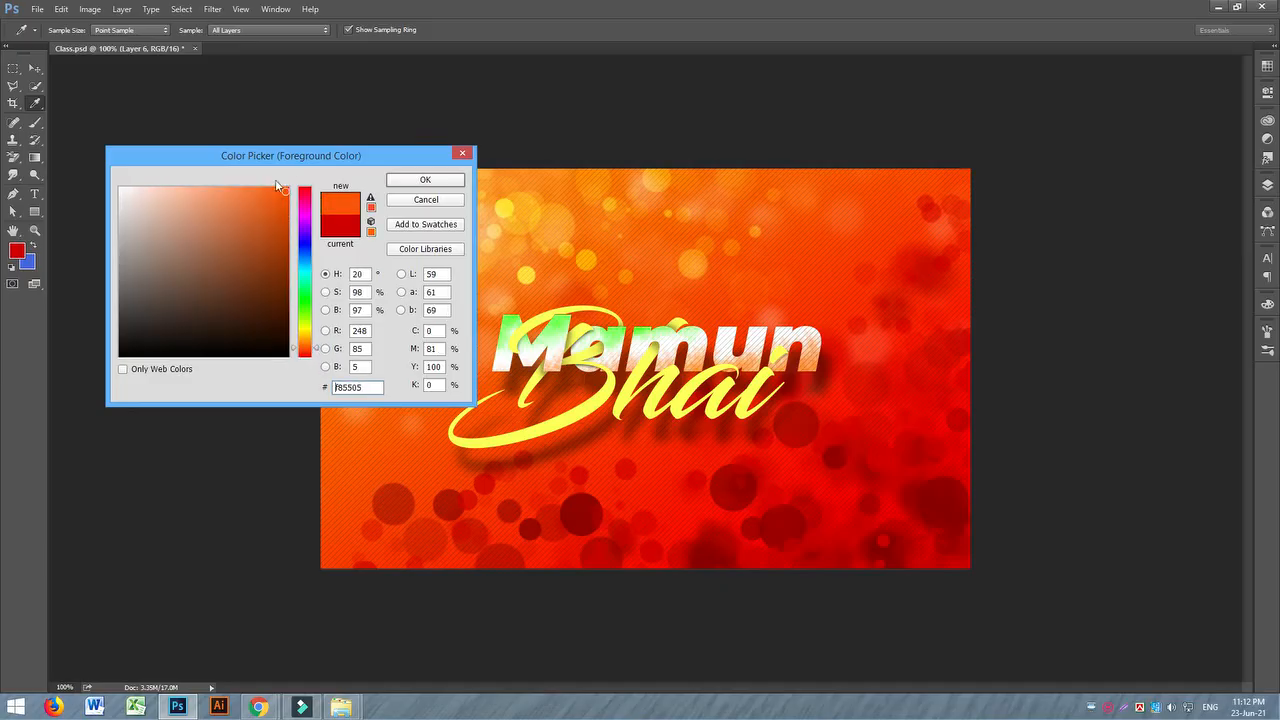
click(424, 182)
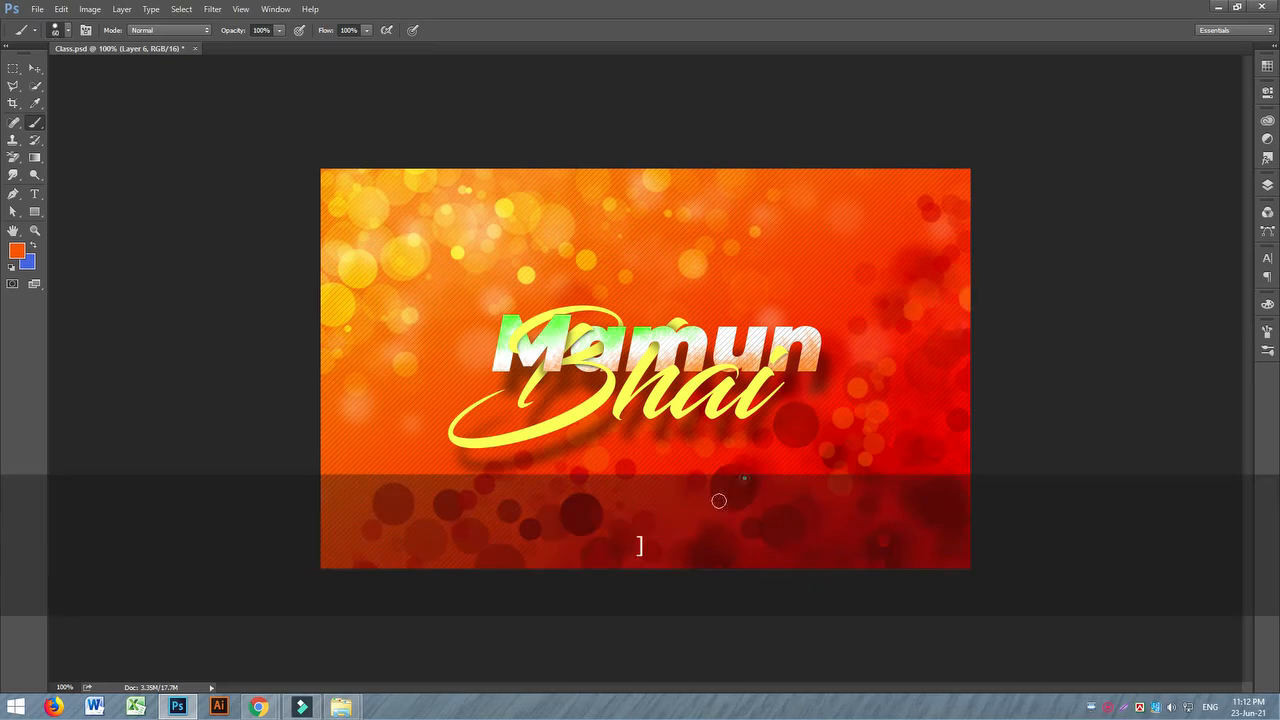
drag(567, 501, 352, 535)
click(894, 466)
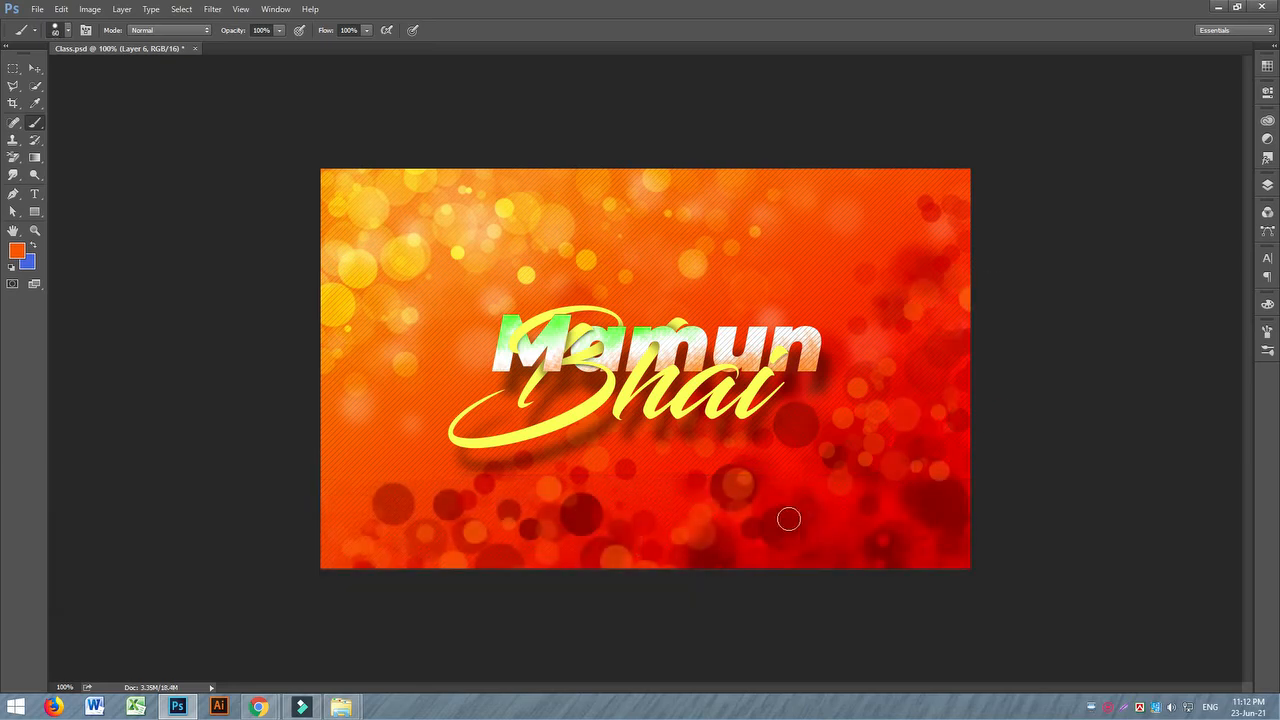
- Paint more orange circles with the 60 px brush in the canvas's lower-right area and up along its right side
click(789, 524)
click(886, 272)
click(853, 386)
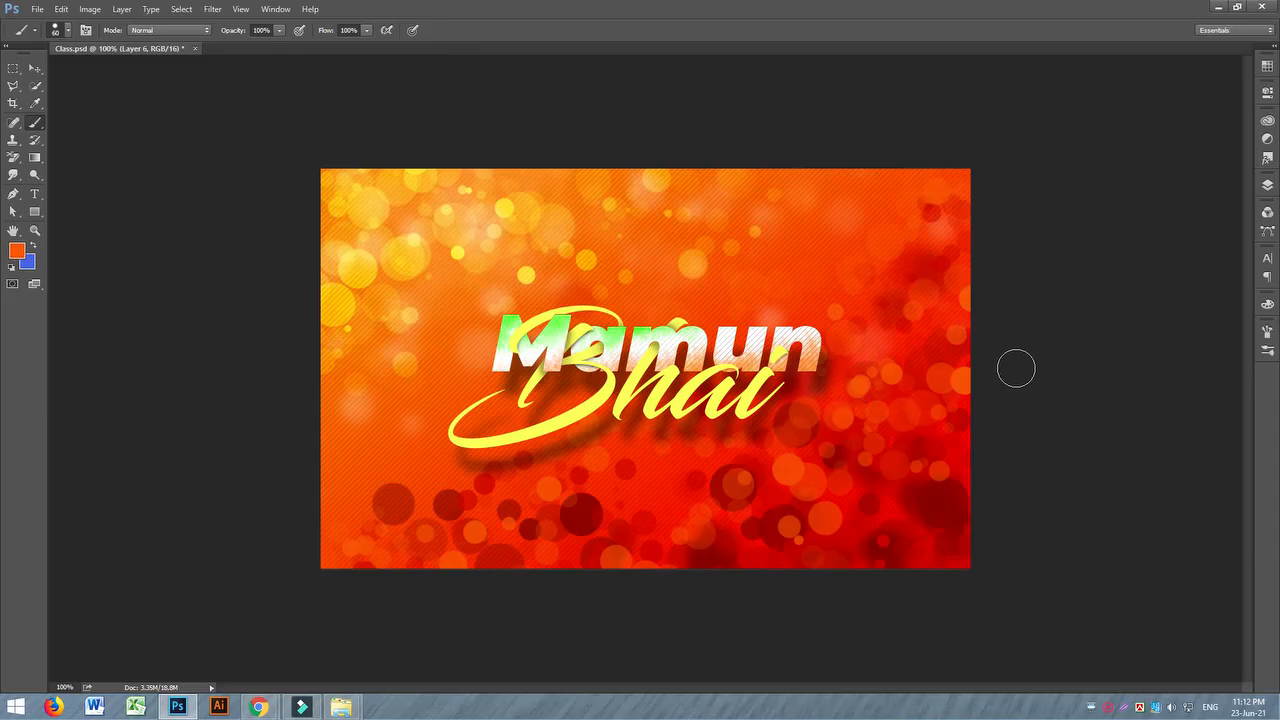
- Compare the artwork with and without the circles painted on Layer 6
click(1267, 185)
click(1103, 289)
click(1103, 289)
click(1103, 289)
click(1103, 289)
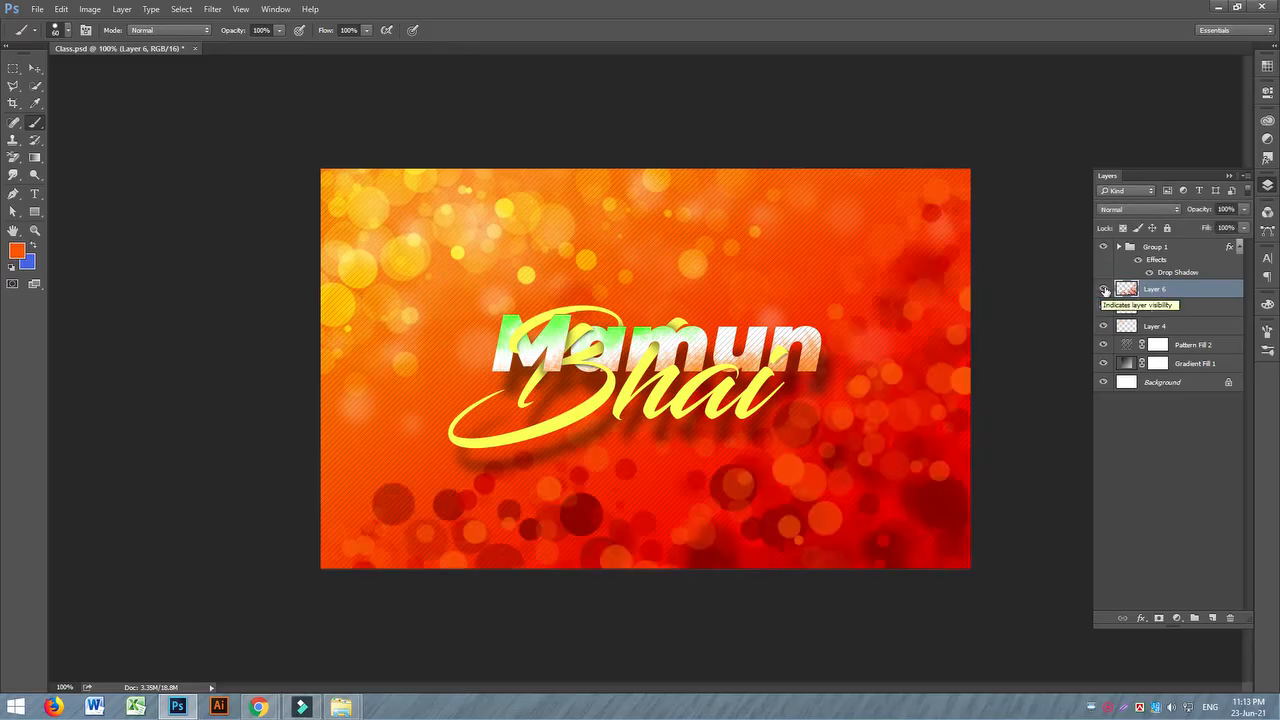
- Preview the available blend modes on Layer 6 and set it to Luminosity
click(1140, 209)
click(1130, 222)
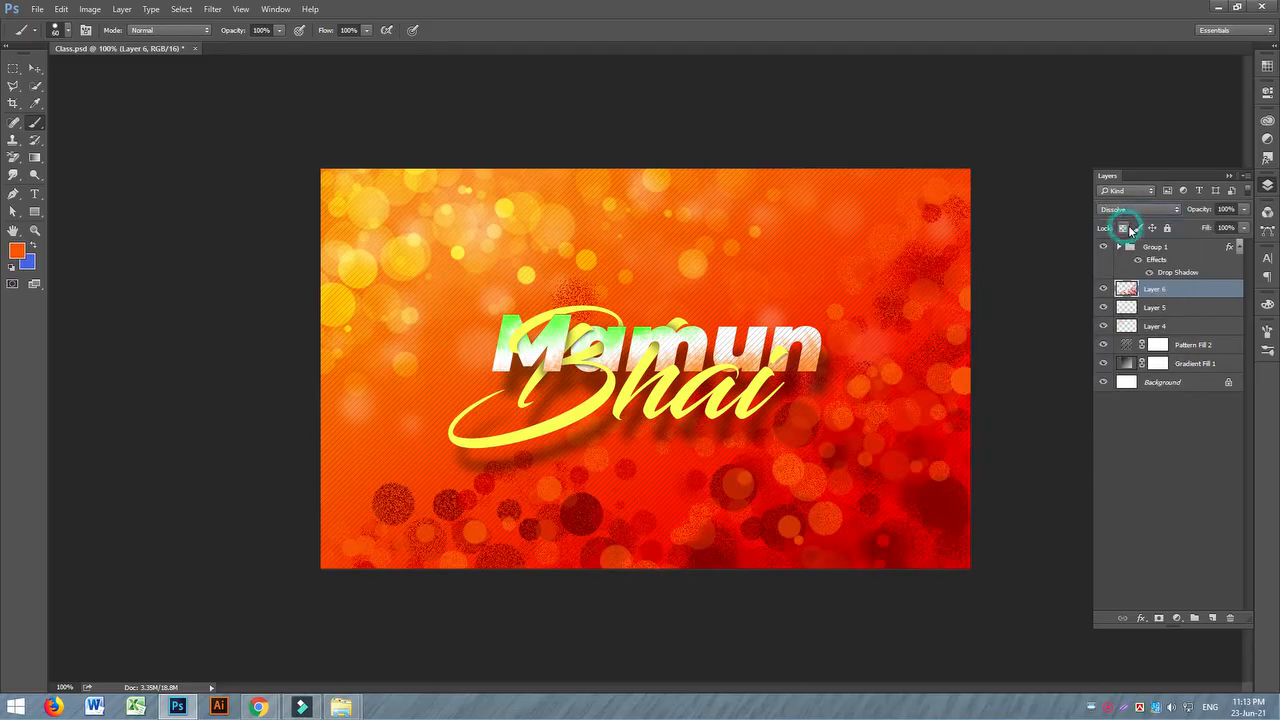
key(Down)
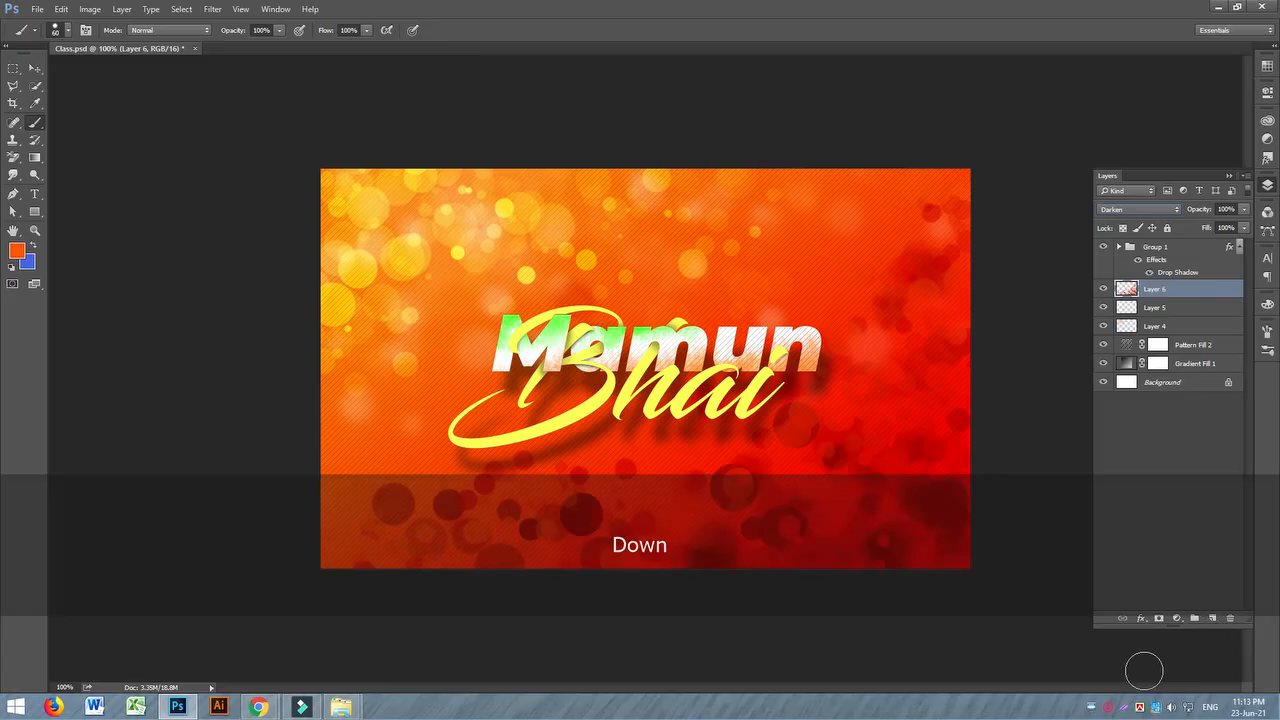
key(Down)
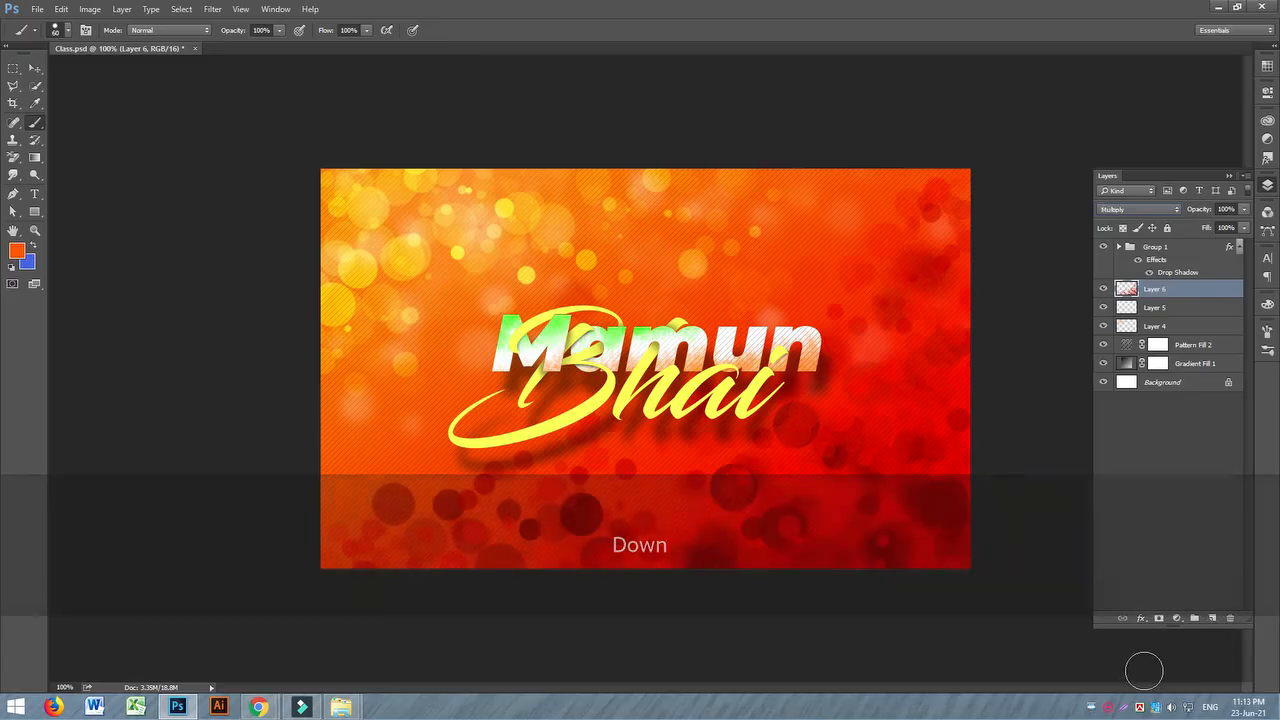
key(Down)
key(Down)
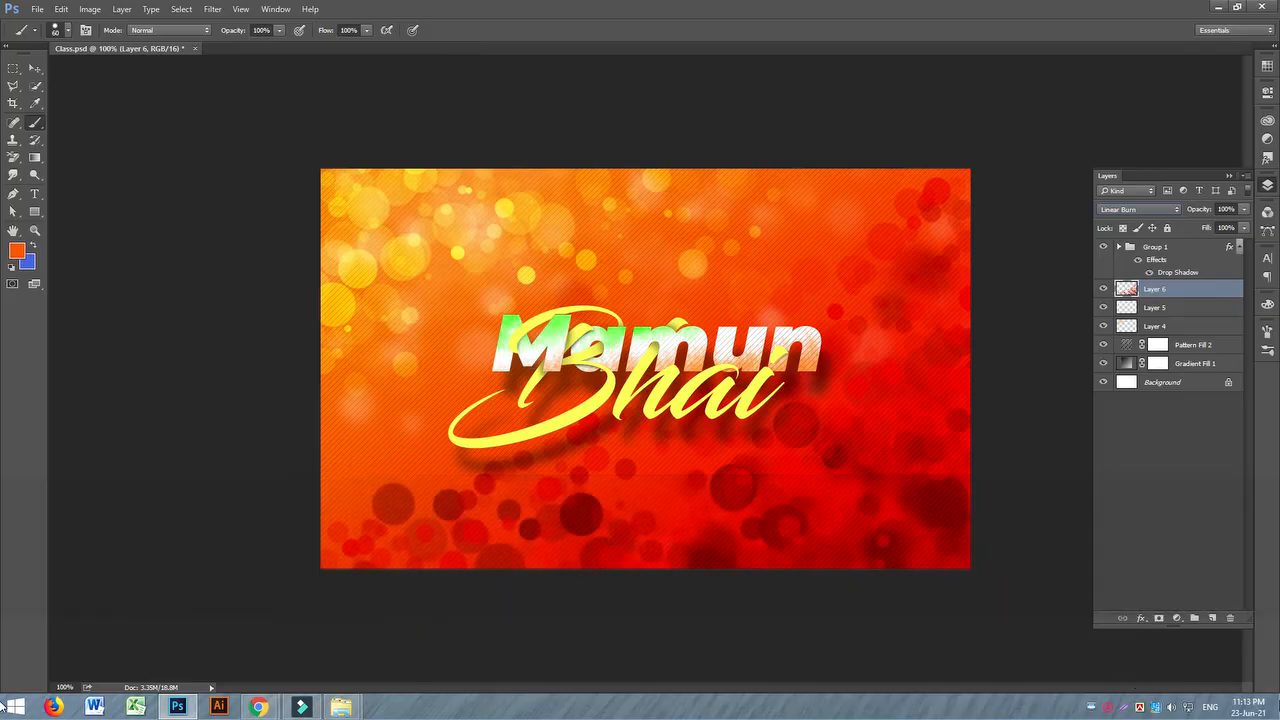
mouse_move(2, 705)
key(Down)
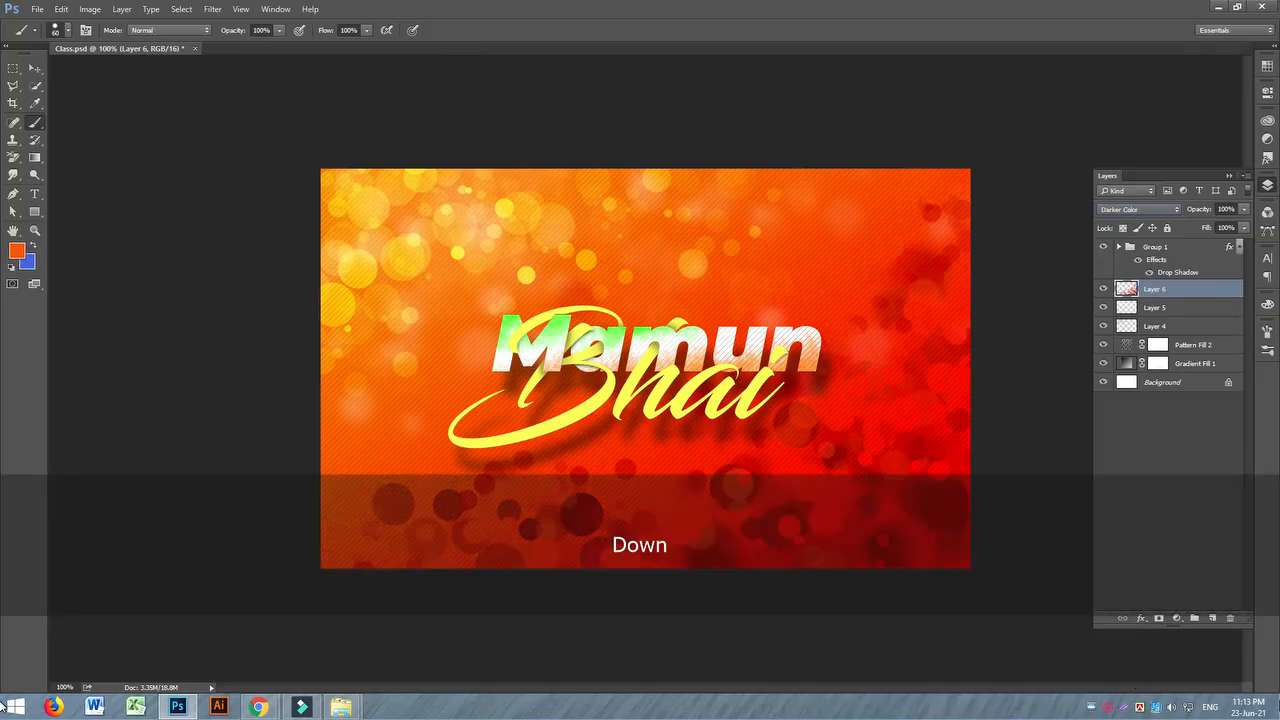
key(Down)
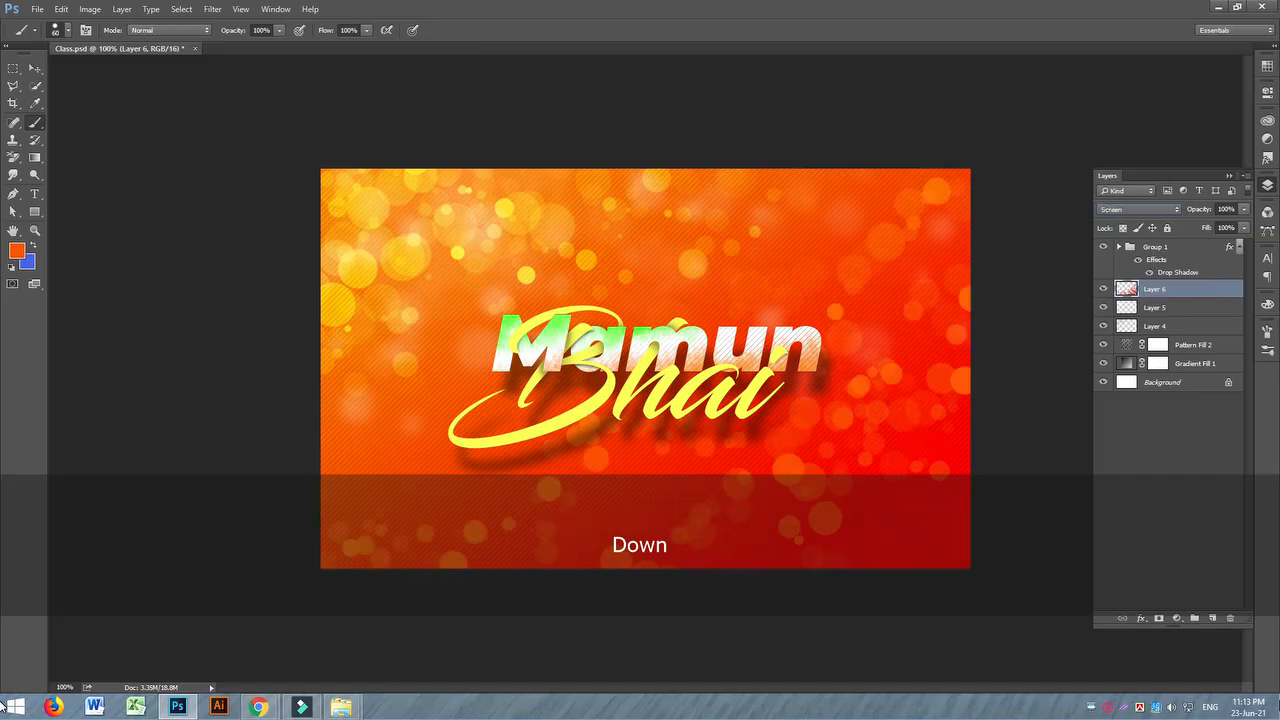
key(Down)
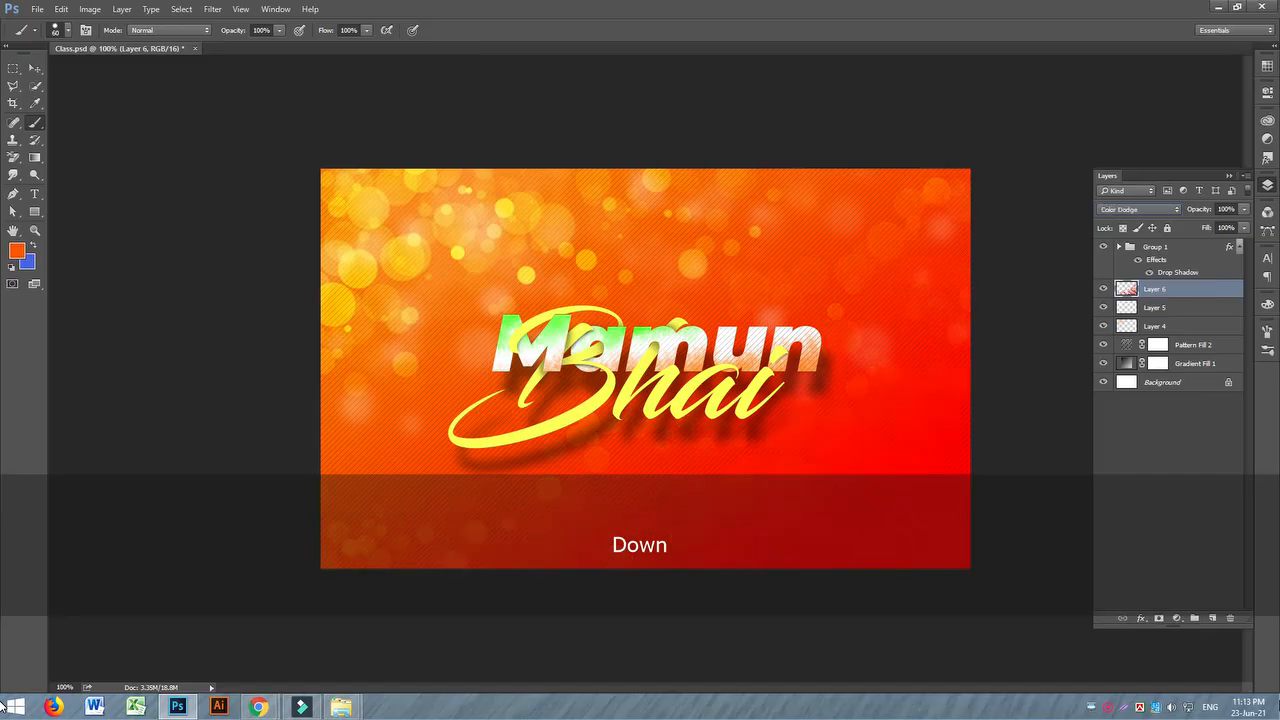
key(Down)
key(Down)
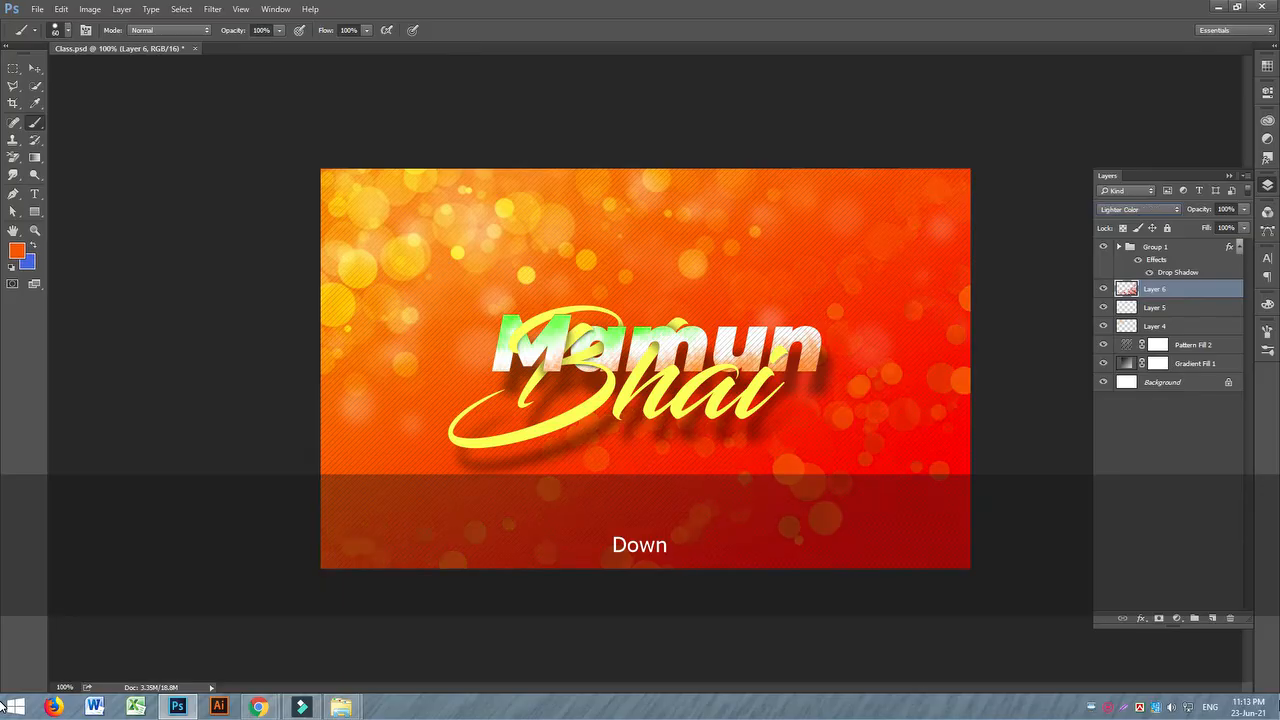
key(Down)
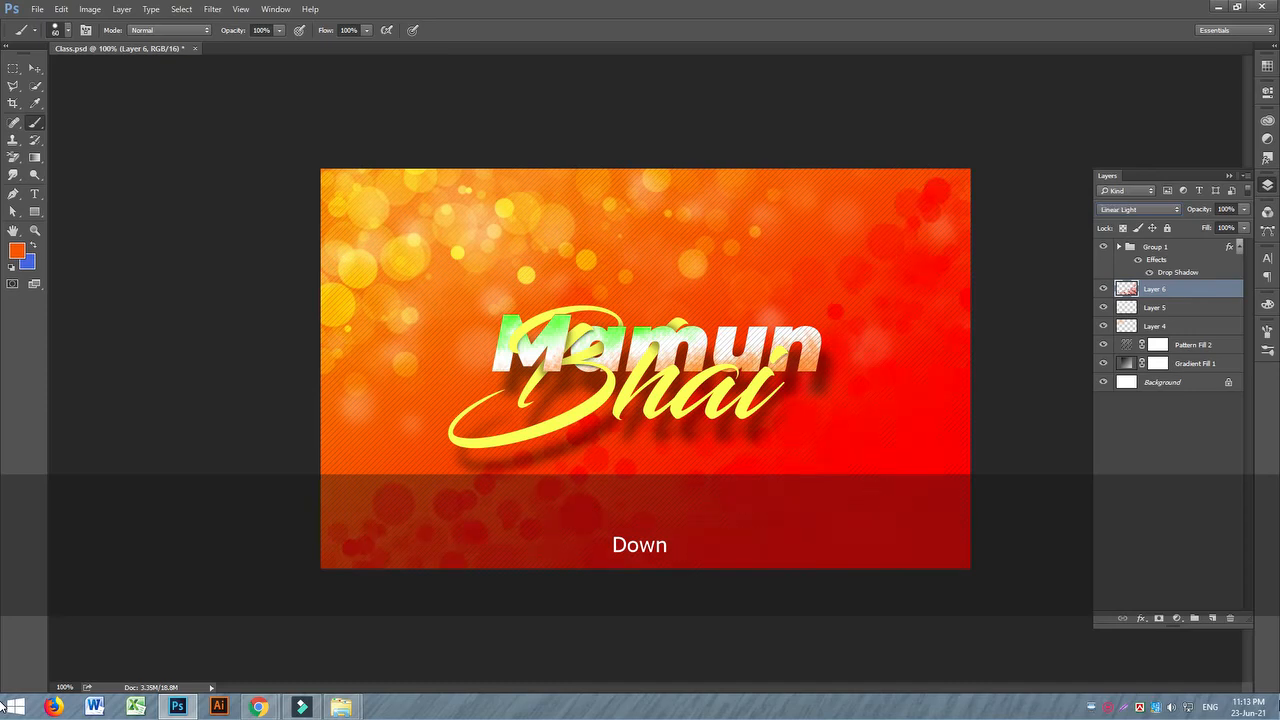
key(Down)
key(Down)
key(Down)
key(Down)
key(Down)
key(Down)
key(Down)
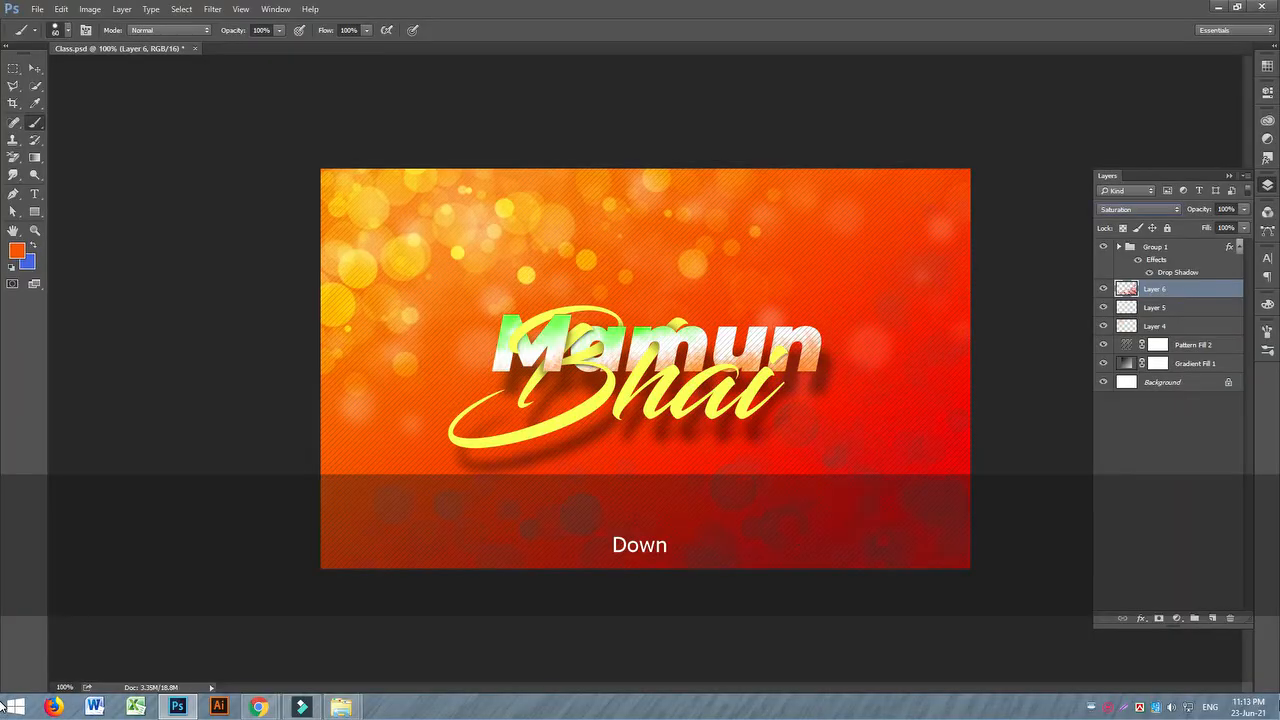
key(Down)
key(Up)
key(Down)
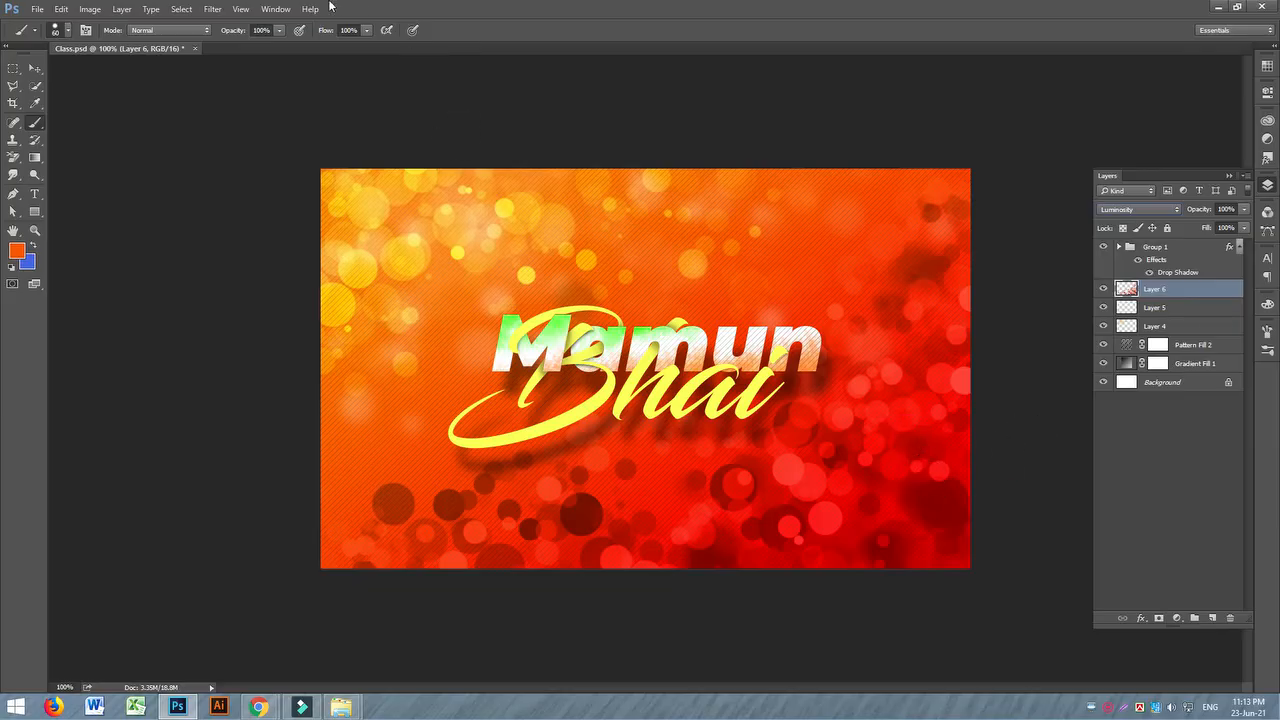
- Start a Lens Blur on Layer 6 and try different specular highlight threshold and noise amounts
click(212, 9)
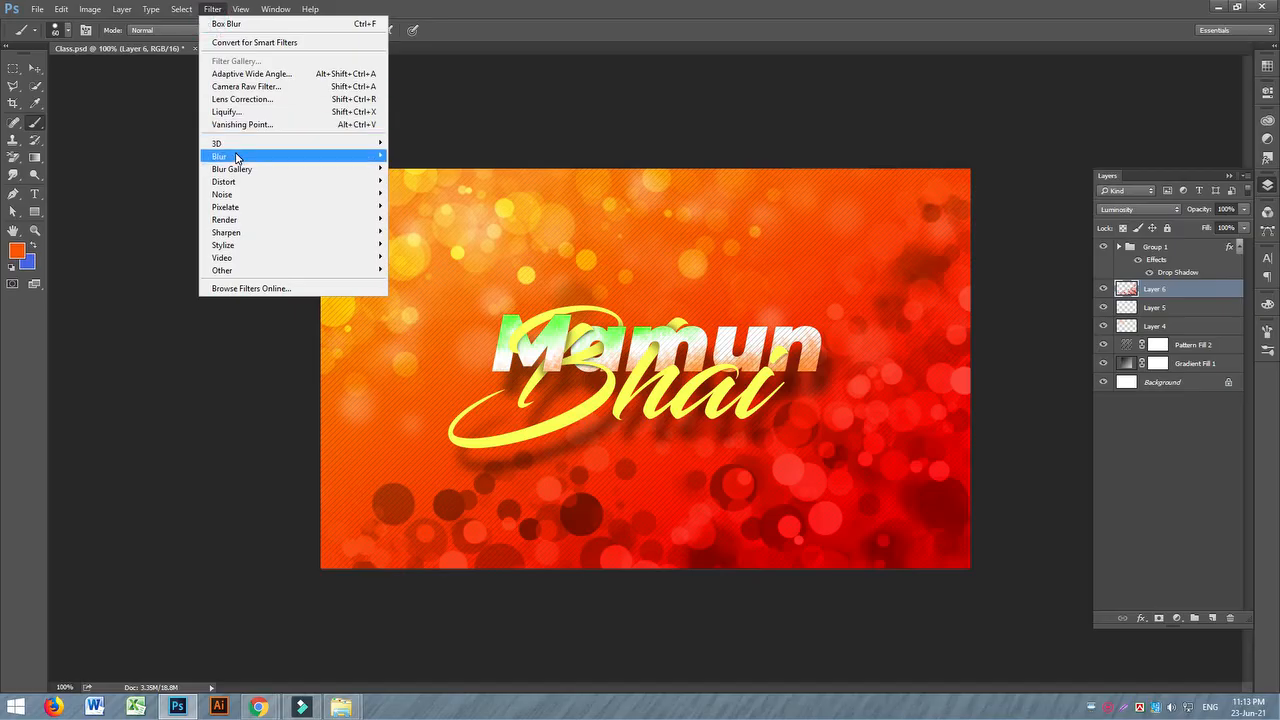
mouse_move(237, 157)
click(442, 220)
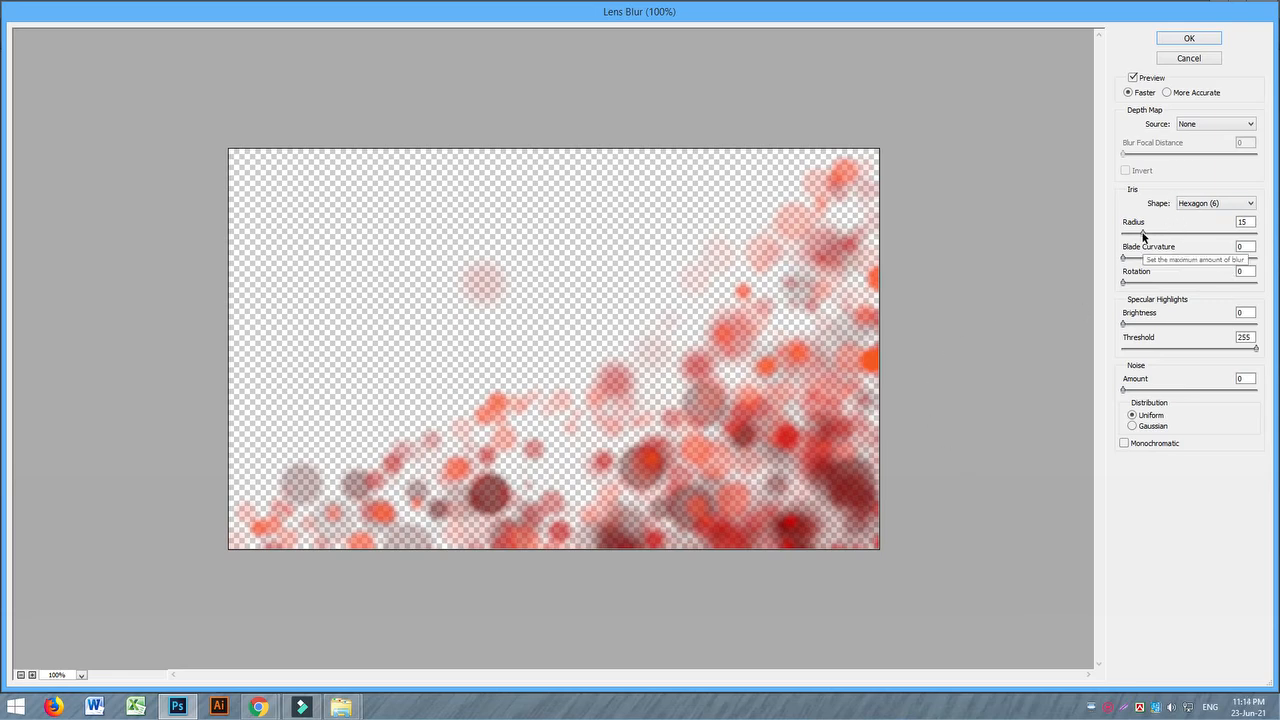
click(1124, 156)
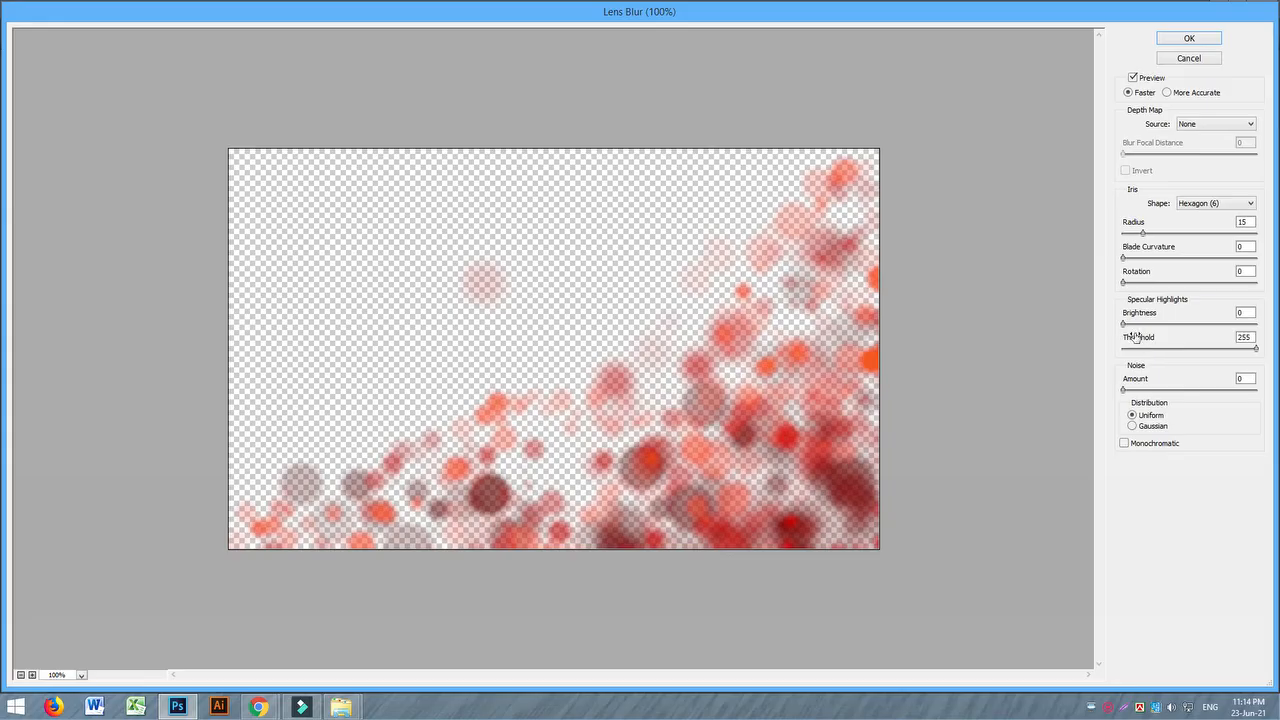
drag(1254, 348, 1191, 350)
drag(1190, 347, 1171, 349)
drag(1125, 391, 1158, 391)
drag(1171, 348, 1257, 358)
drag(1159, 392, 1091, 394)
drag(1259, 352, 1183, 355)
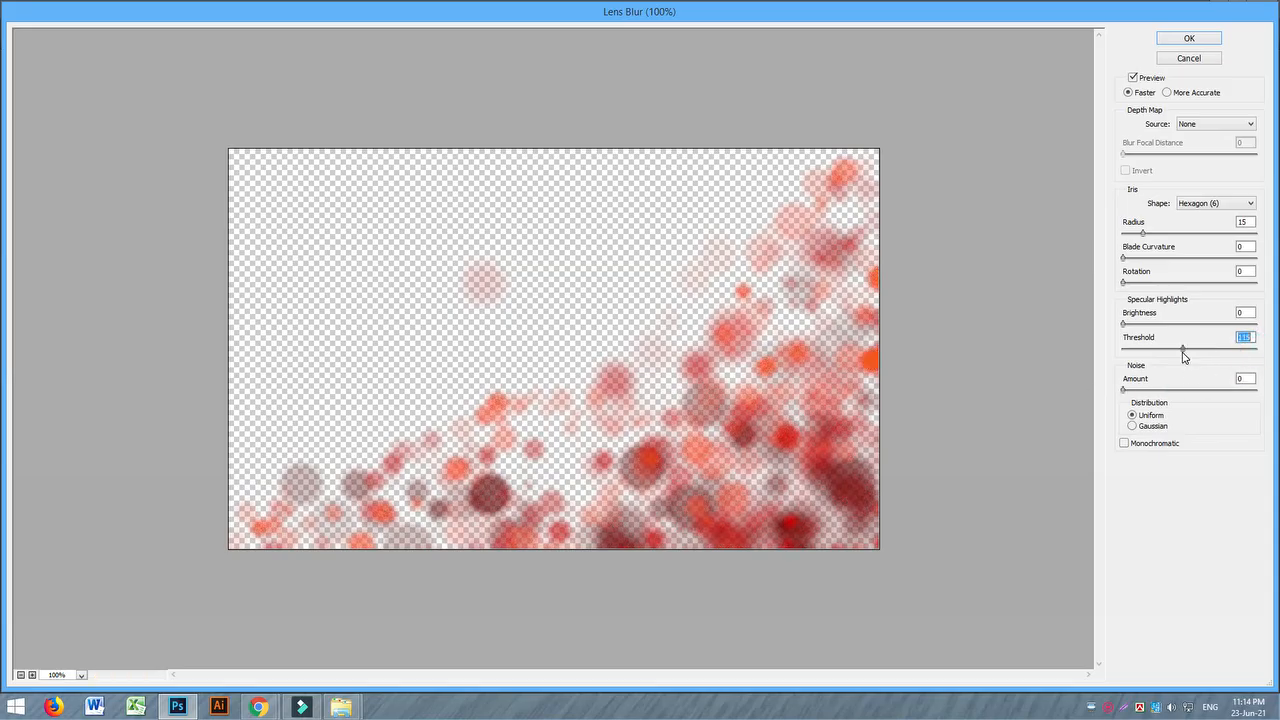
- Apply the Lens Blur with Gaussian noise distribution, highlight brightness 34, threshold 93, iris rotation 117 and radius 28
click(1145, 430)
drag(1126, 330, 1172, 346)
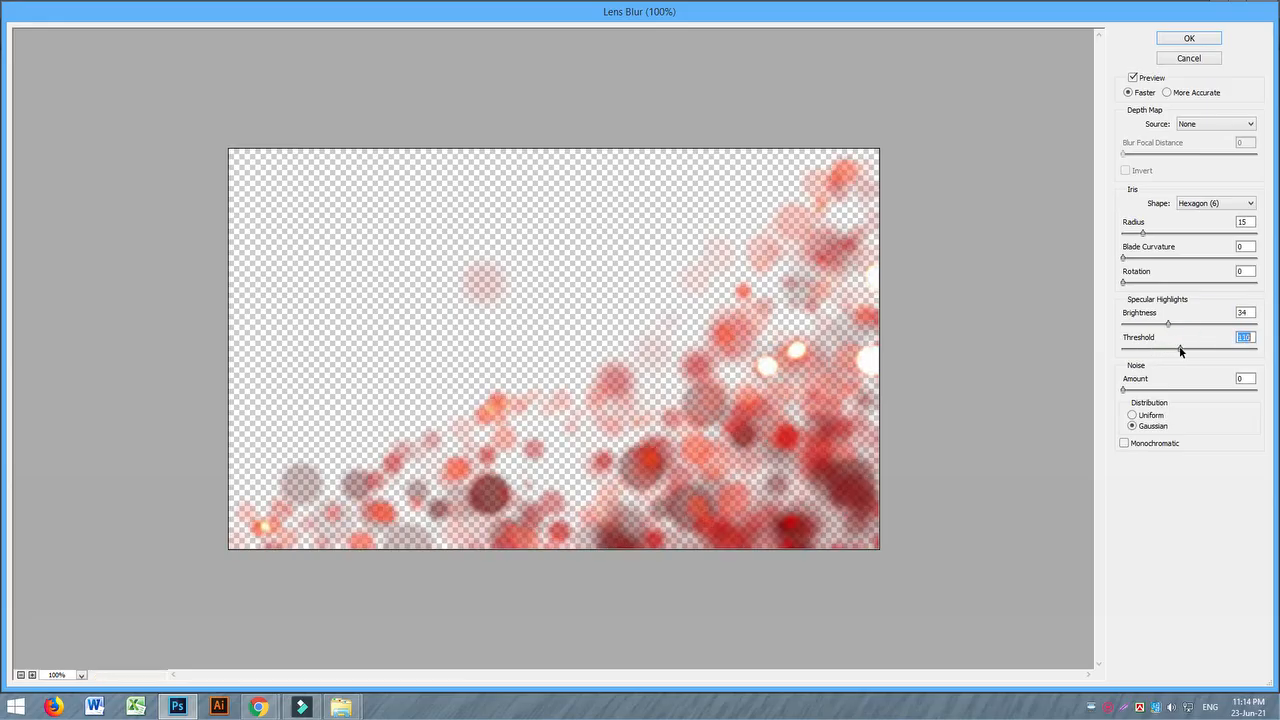
drag(1128, 284, 1155, 243)
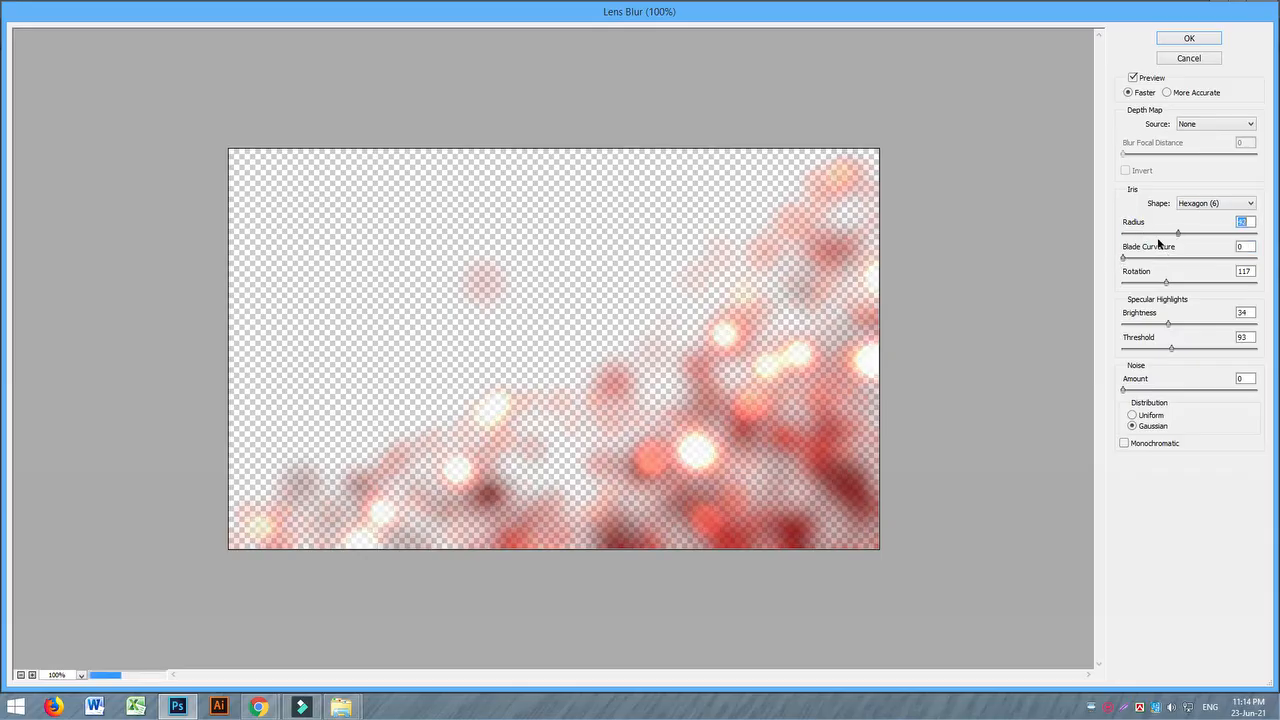
drag(1155, 243, 1166, 244)
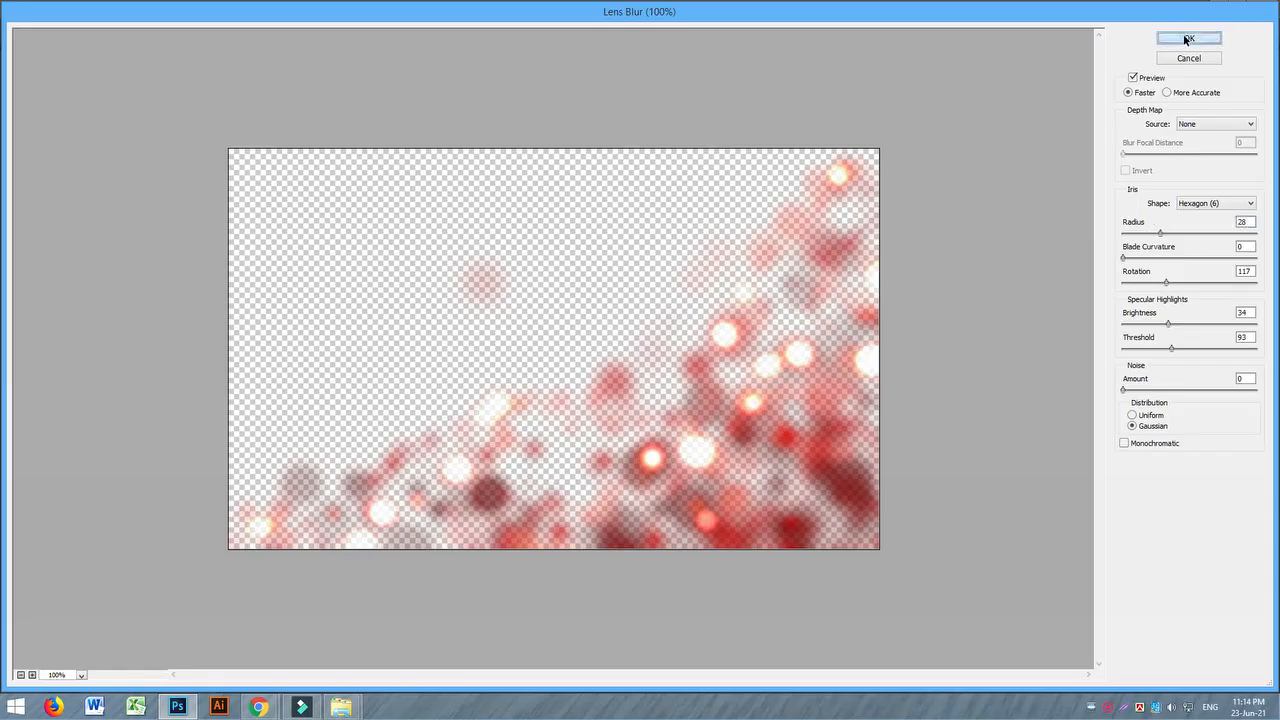
click(1187, 39)
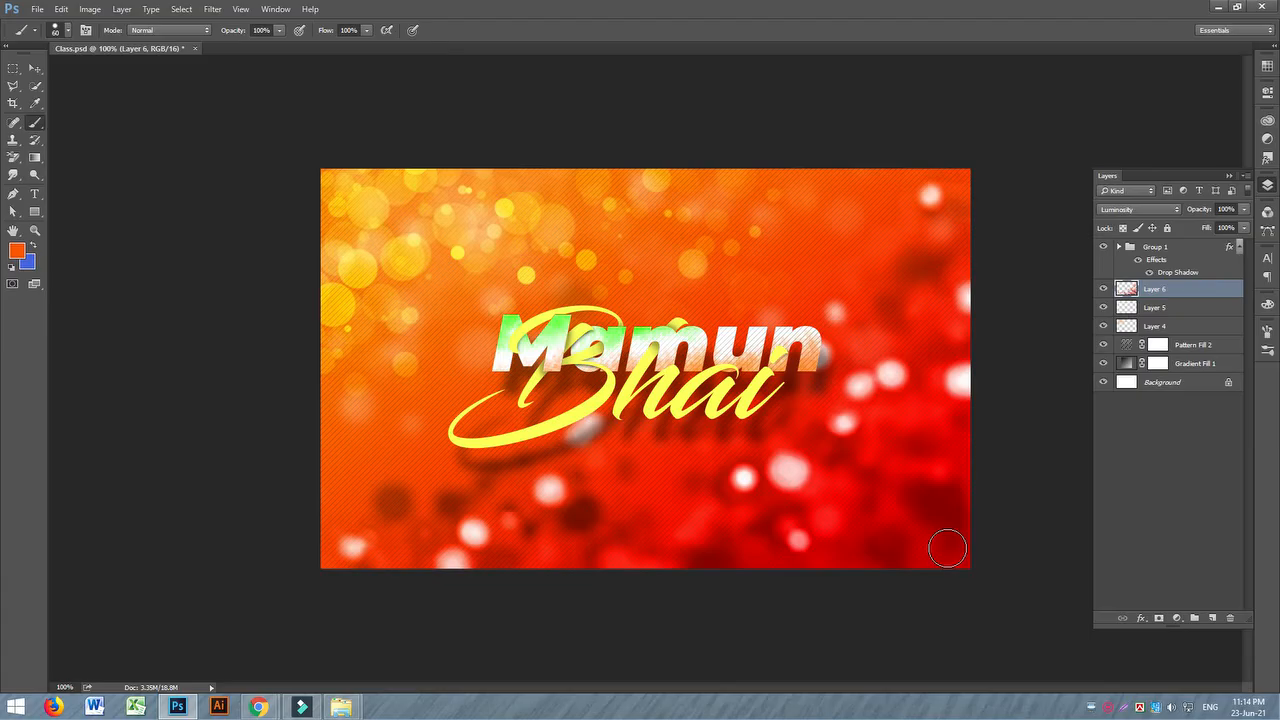
- Try other blend modes on the blurred Layer 6 and return it to Luminosity
click(1144, 211)
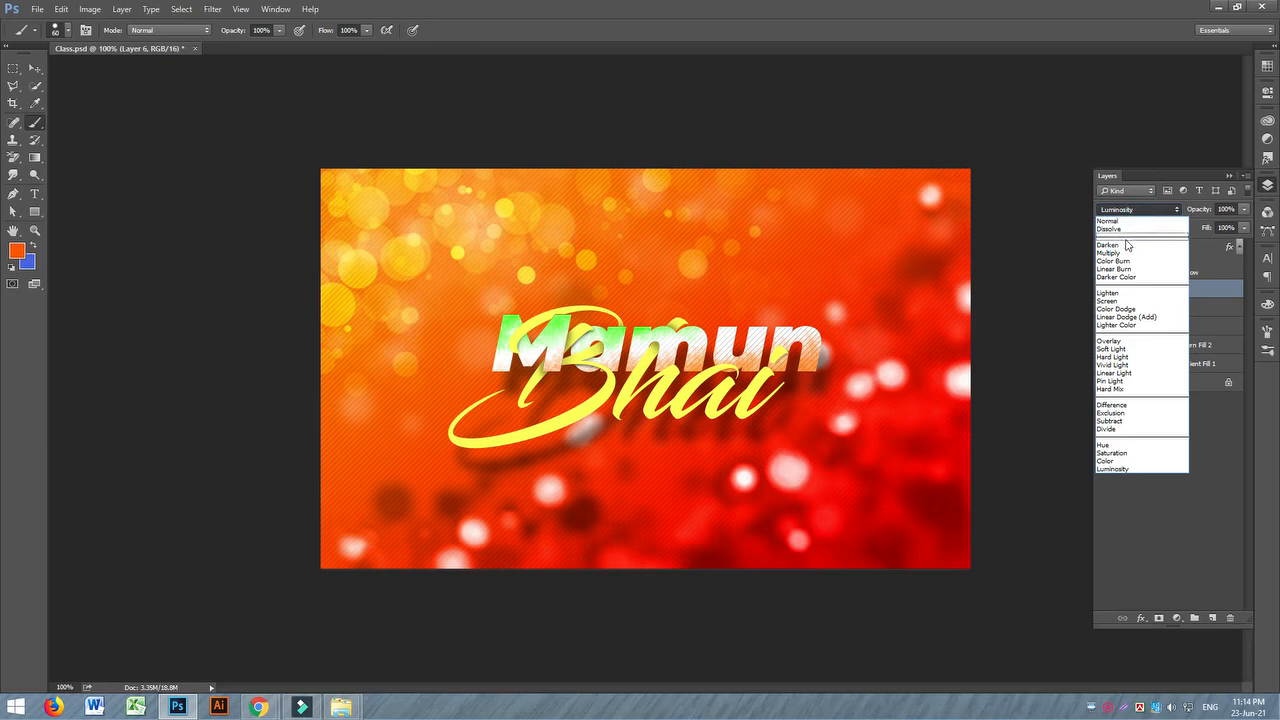
click(1126, 262)
key(Down)
key(Down)
key(Down)
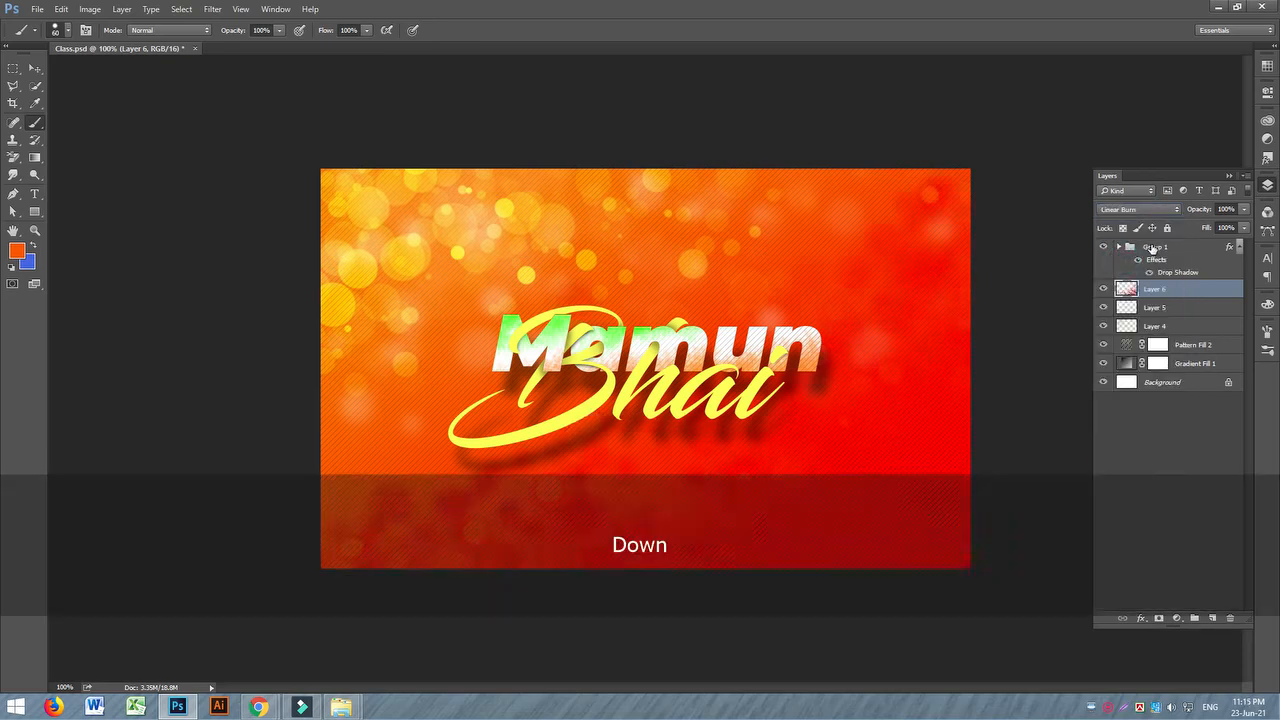
key(Up)
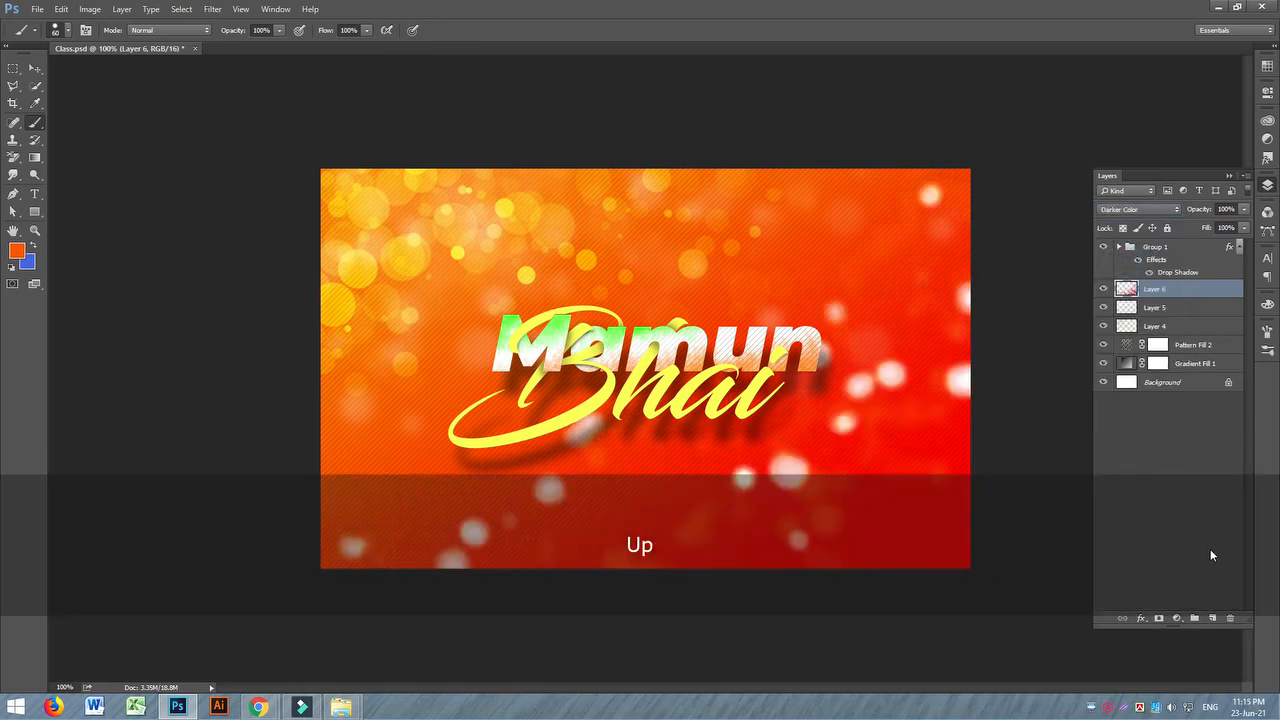
key(Down)
key(Down)
key(Down)
key(Down)
key(Down)
key(Down)
key(Down)
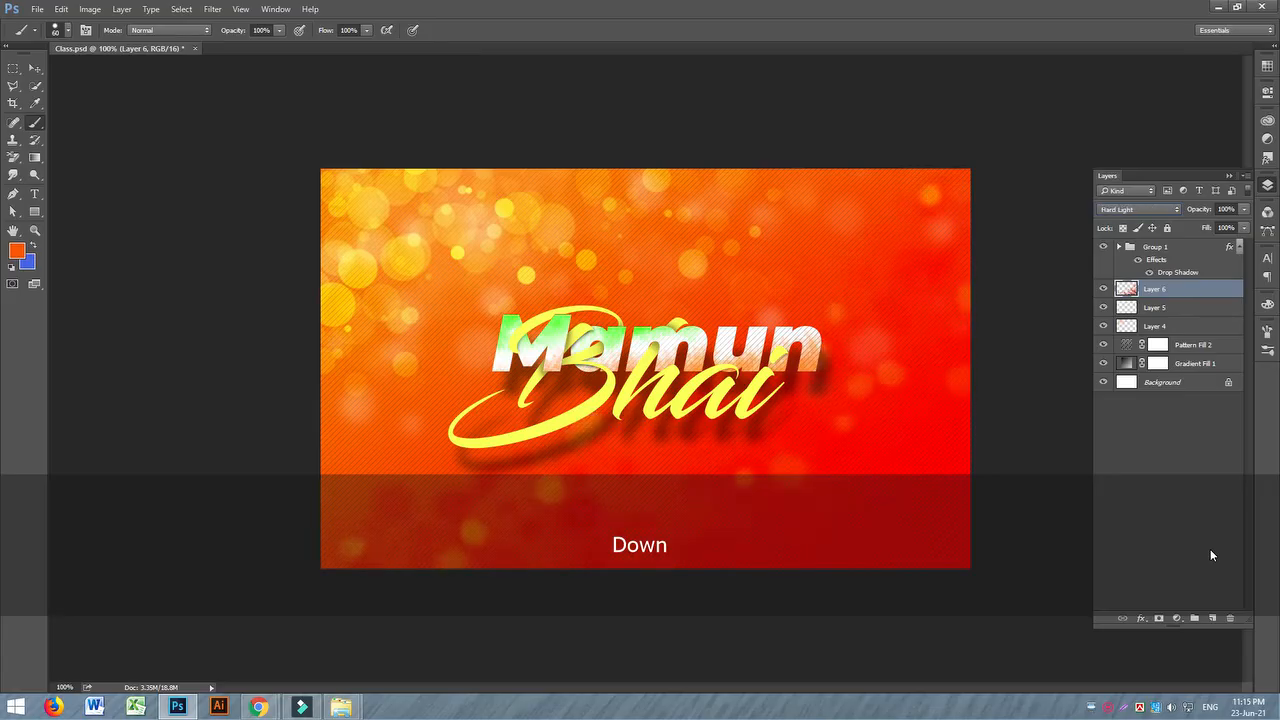
key(Down)
key(Down)
key(Down)
key(Down)
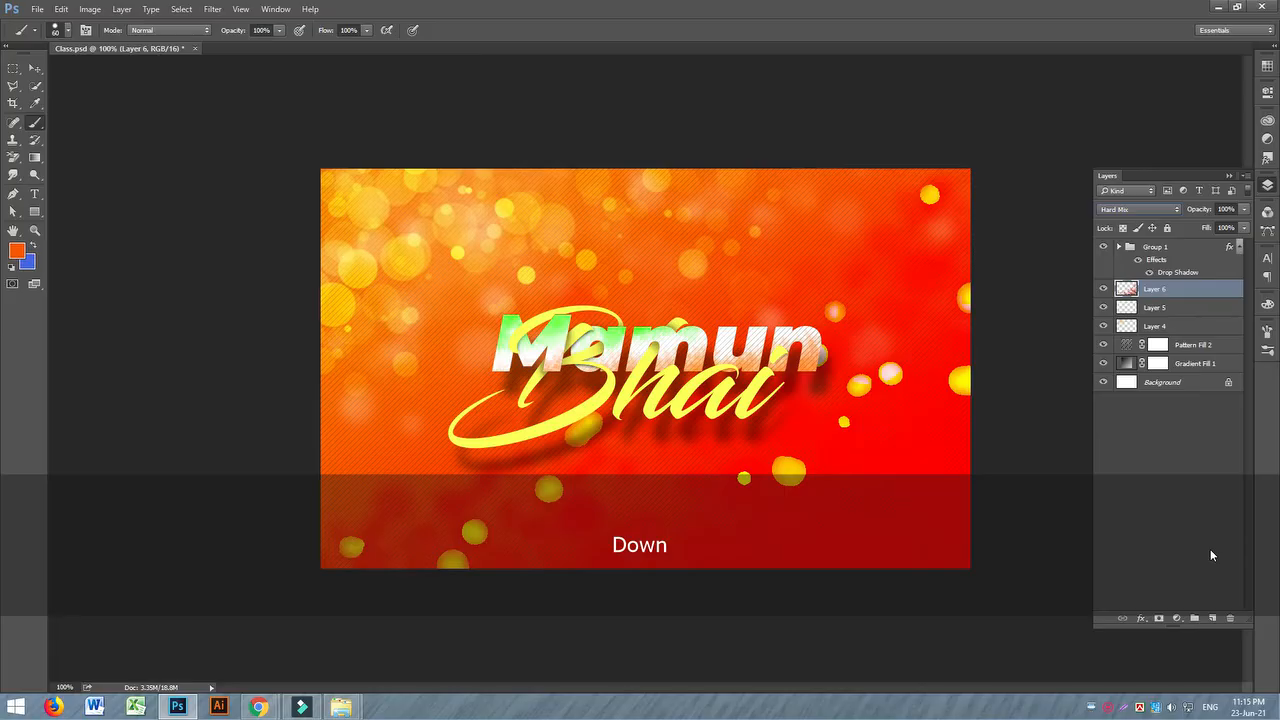
key(Down)
key(Down)
key(Down)
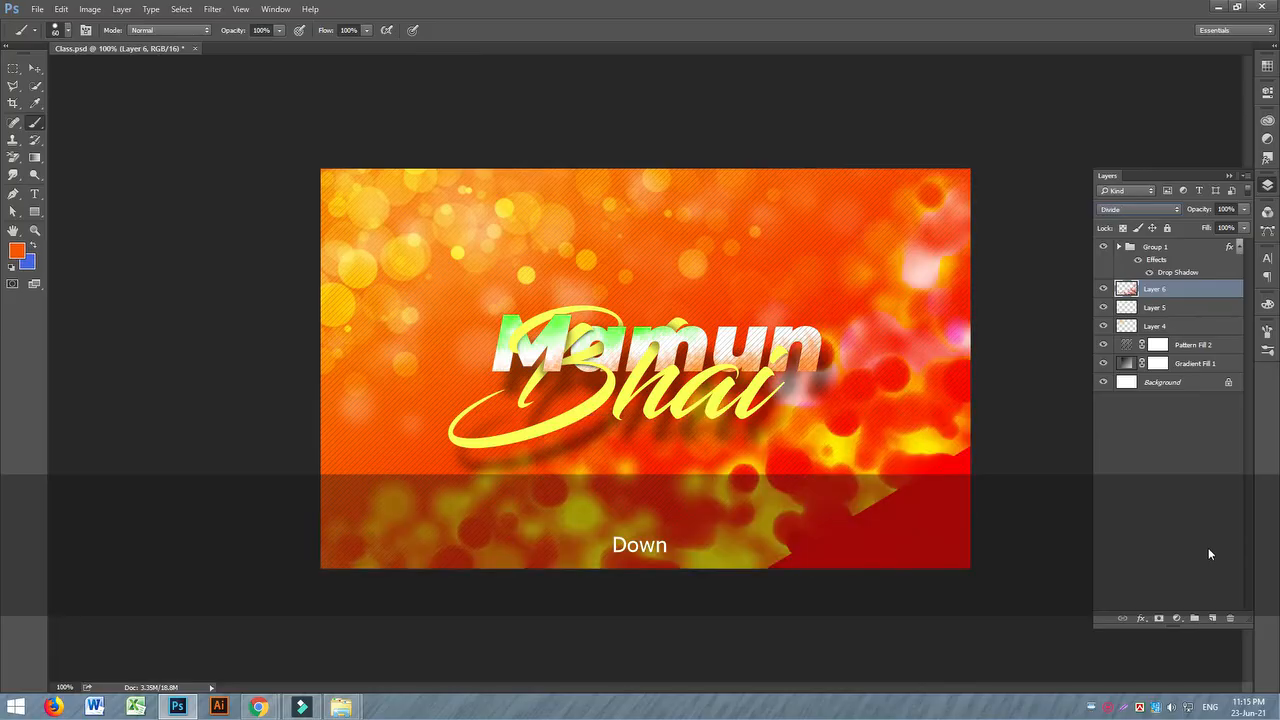
key(Down)
click(1140, 214)
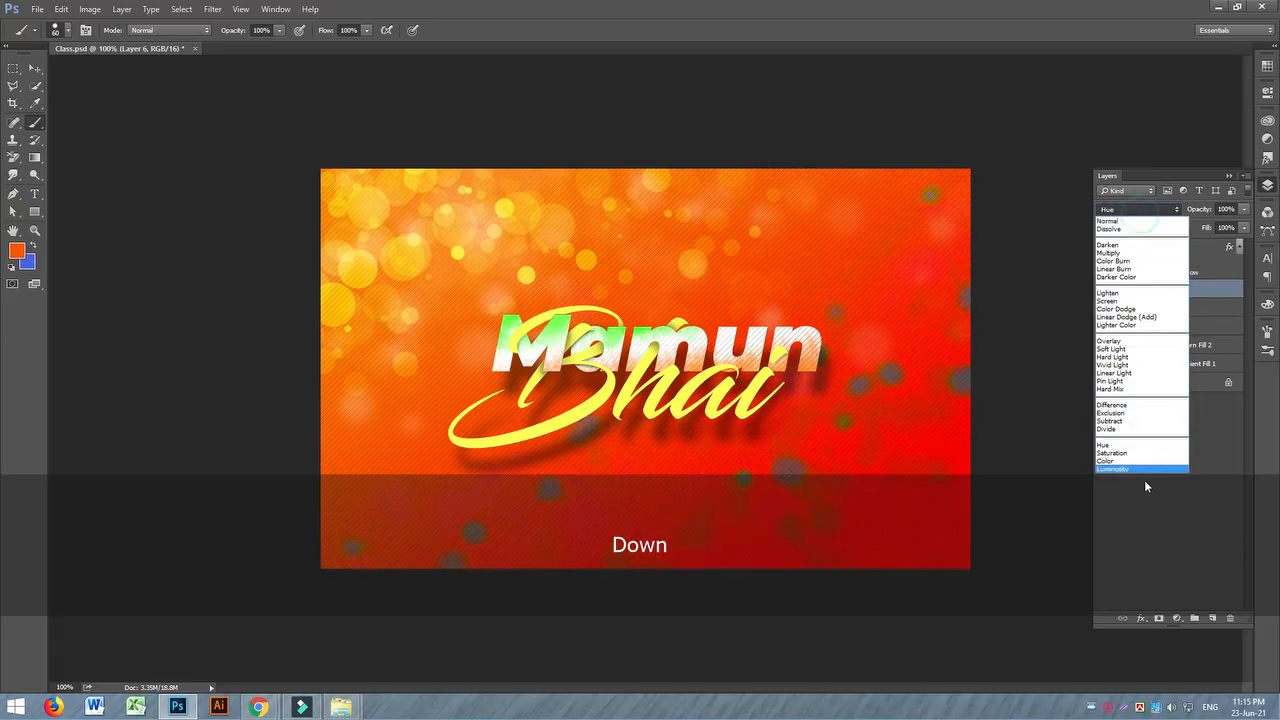
click(1136, 470)
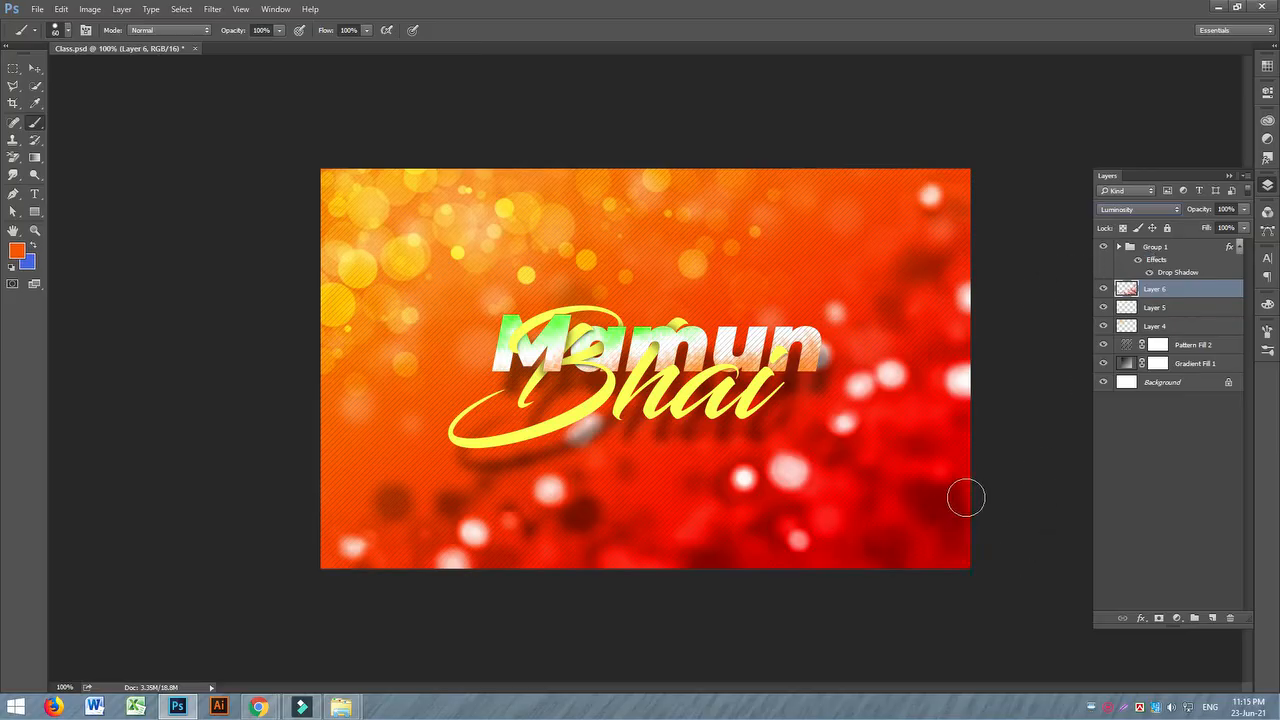
- Hide the text group Group 1 and the Pattern Fill 2 layer so only the bokeh background shows
click(33, 69)
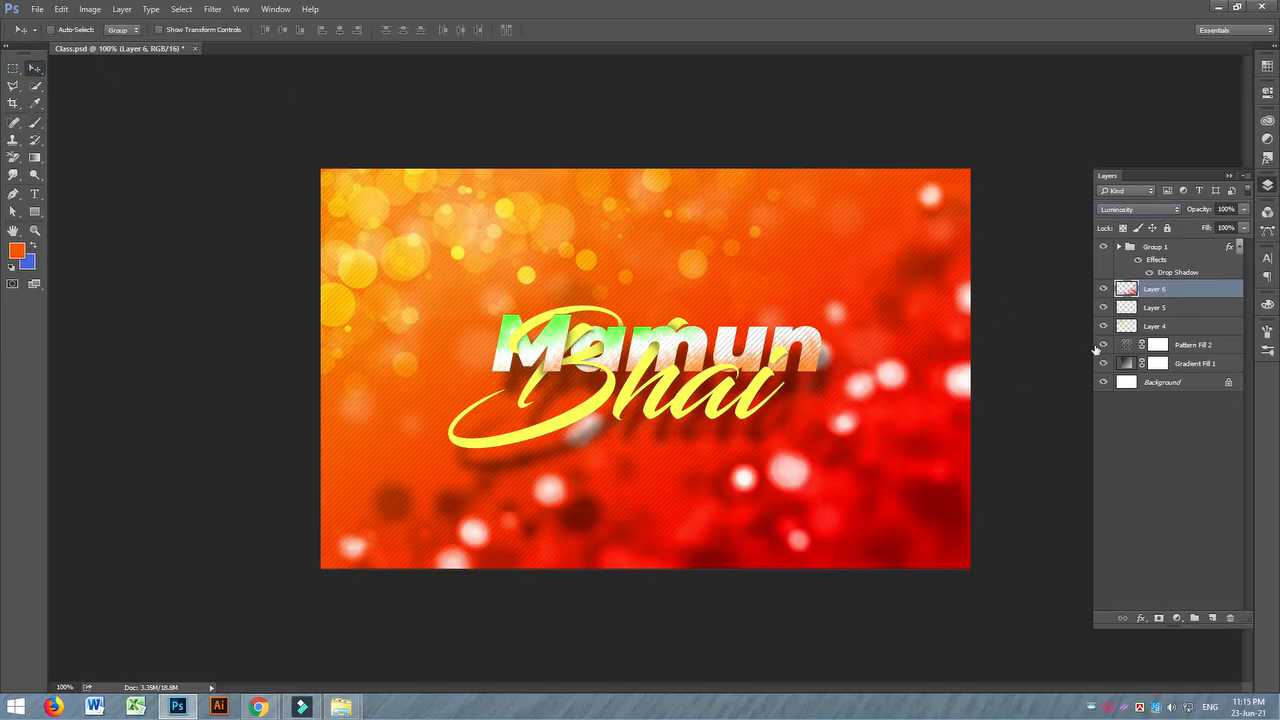
click(1104, 247)
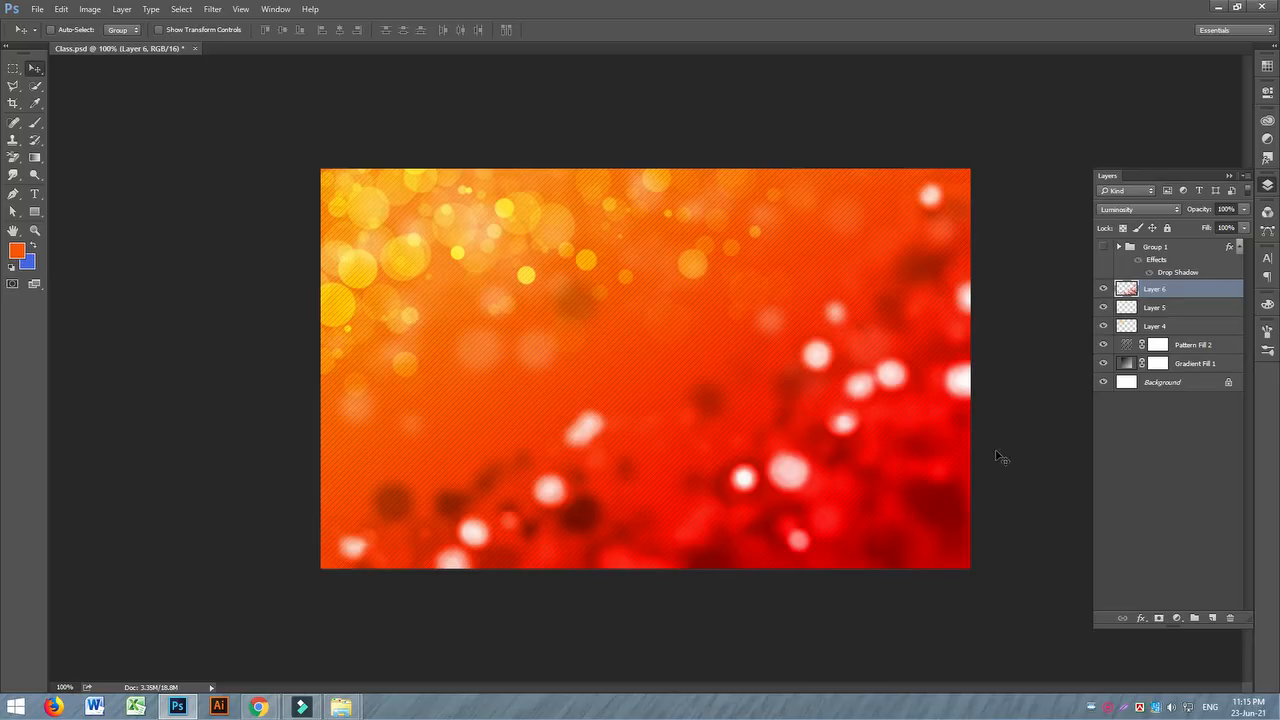
click(1104, 346)
key(ctrl+equal)
key(ctrl+minus)
- Create a new transparent RGB document of 1000 × 1000 pixels at 300 pixels/inch
key(ctrl+n)
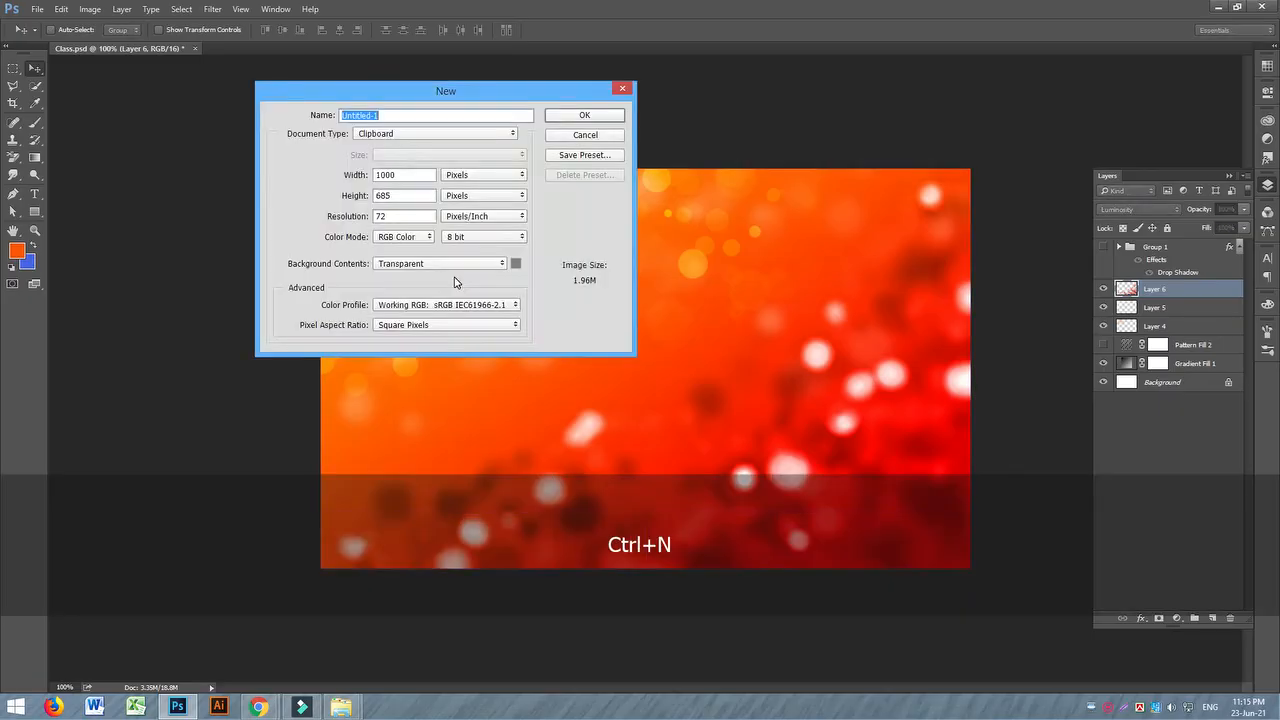
key(Tab)
key(Tab)
text(100)
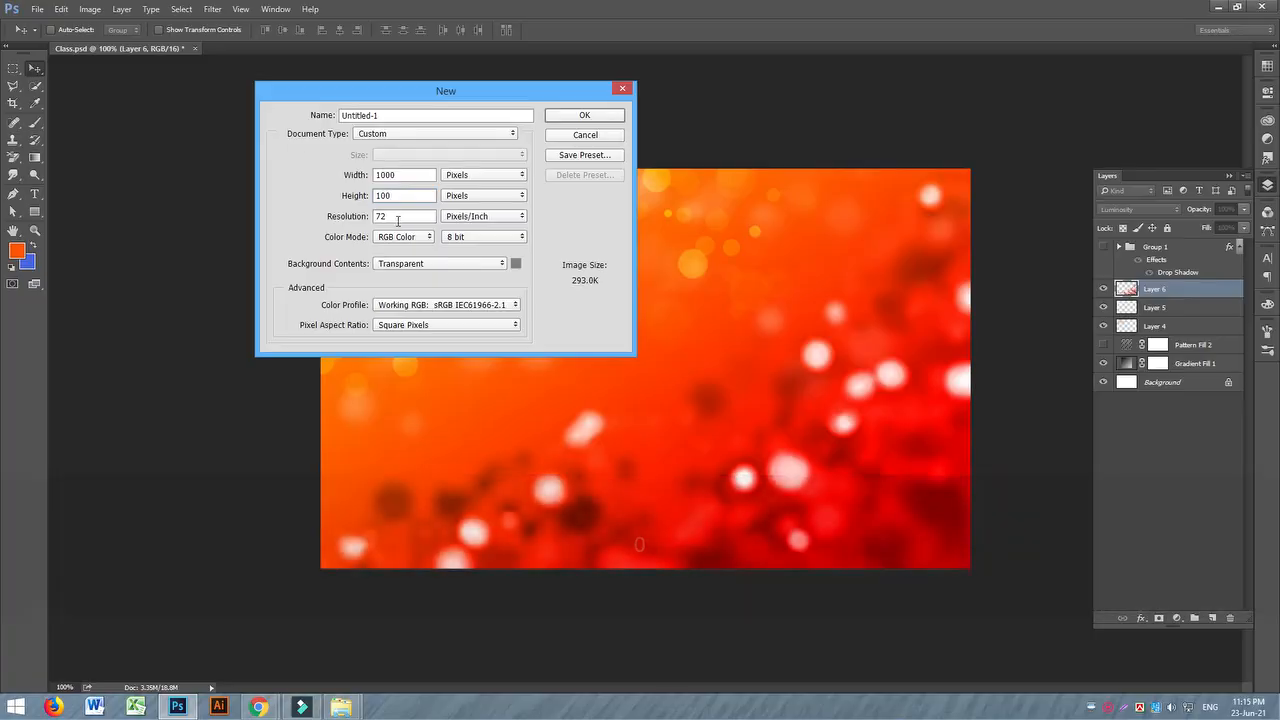
text(0)
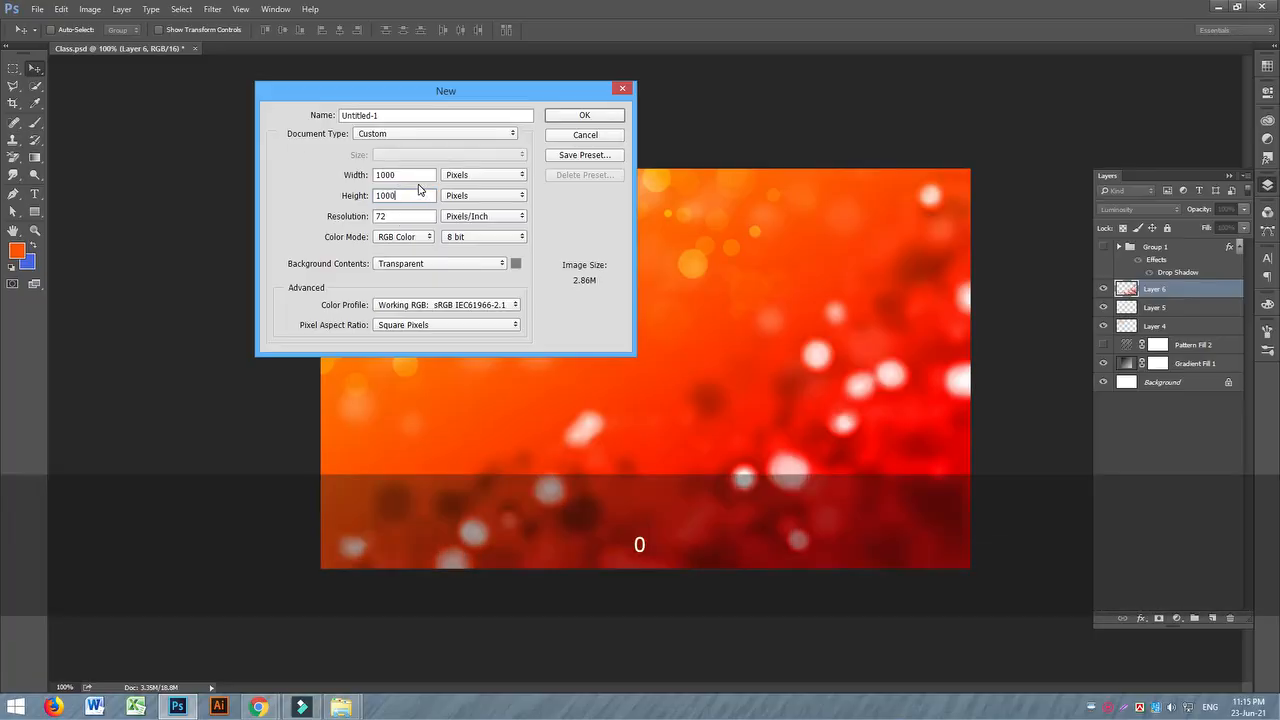
double_click(410, 217)
text(300)
key(Return)
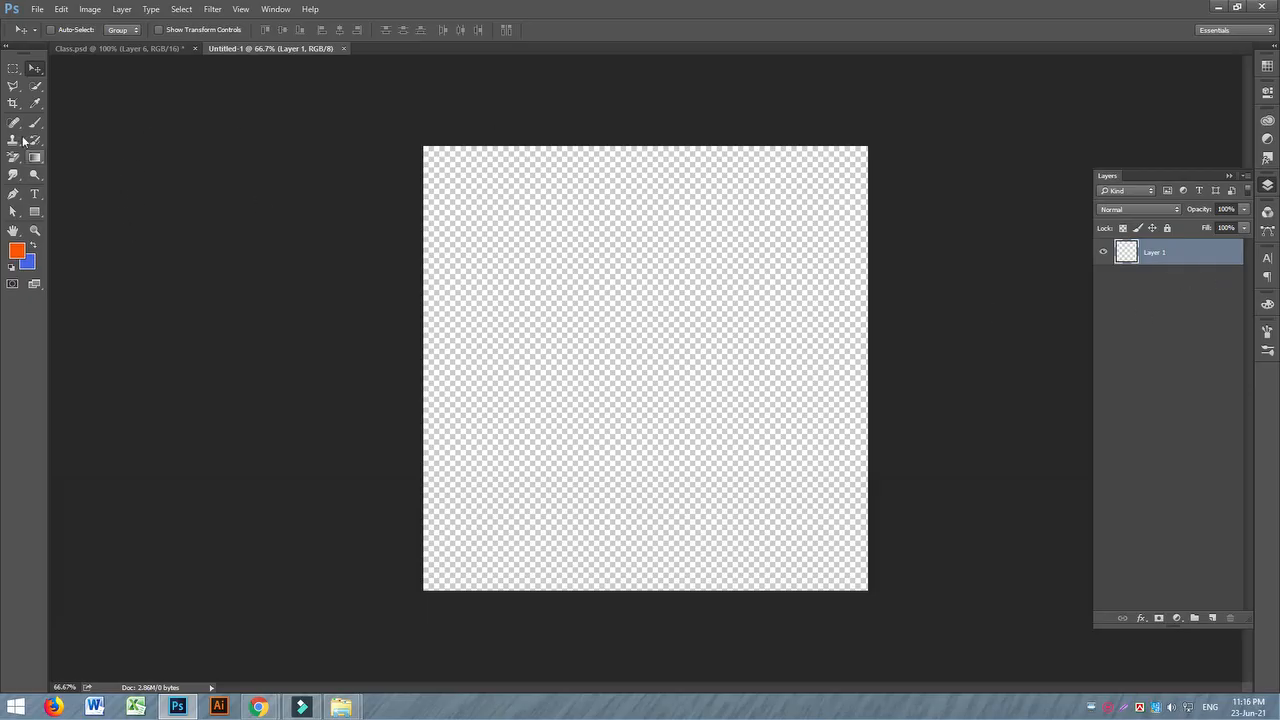
- Draw an 850 × 850 px circle without fill in the middle of the canvas and give it a solid black stroke
drag(34, 211, 86, 233)
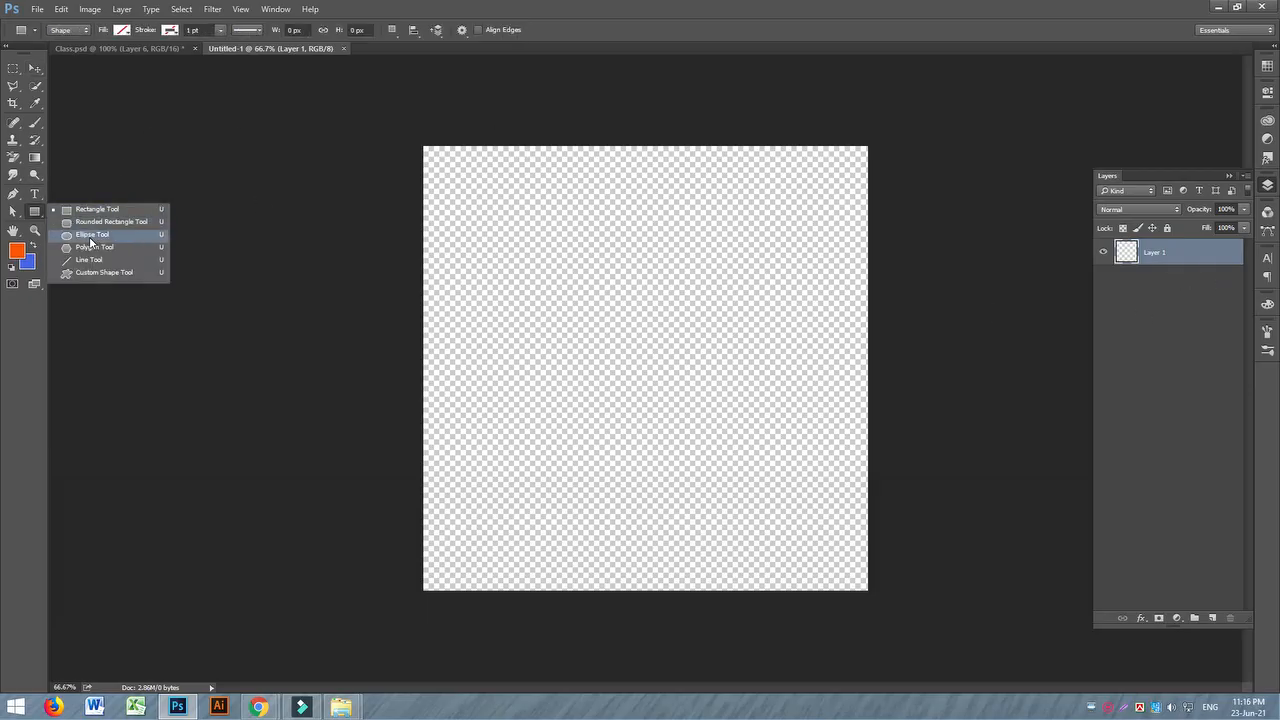
click(86, 234)
drag(456, 188, 848, 545)
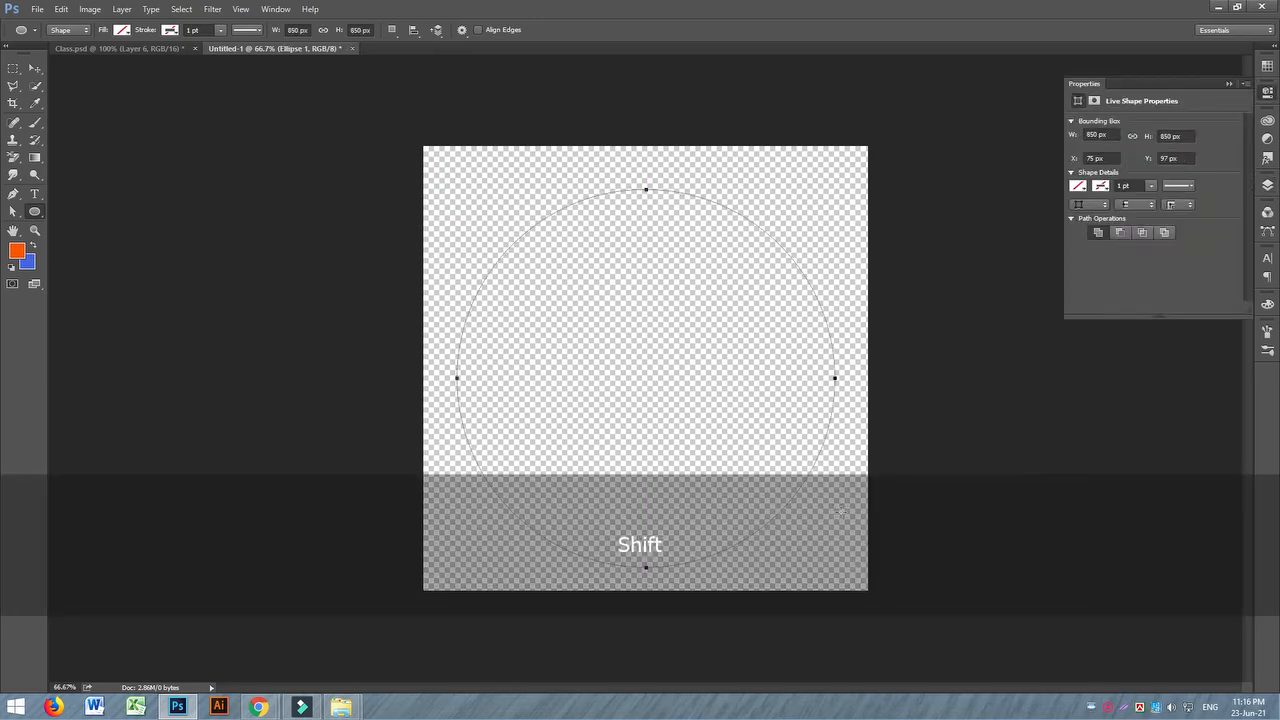
click(171, 31)
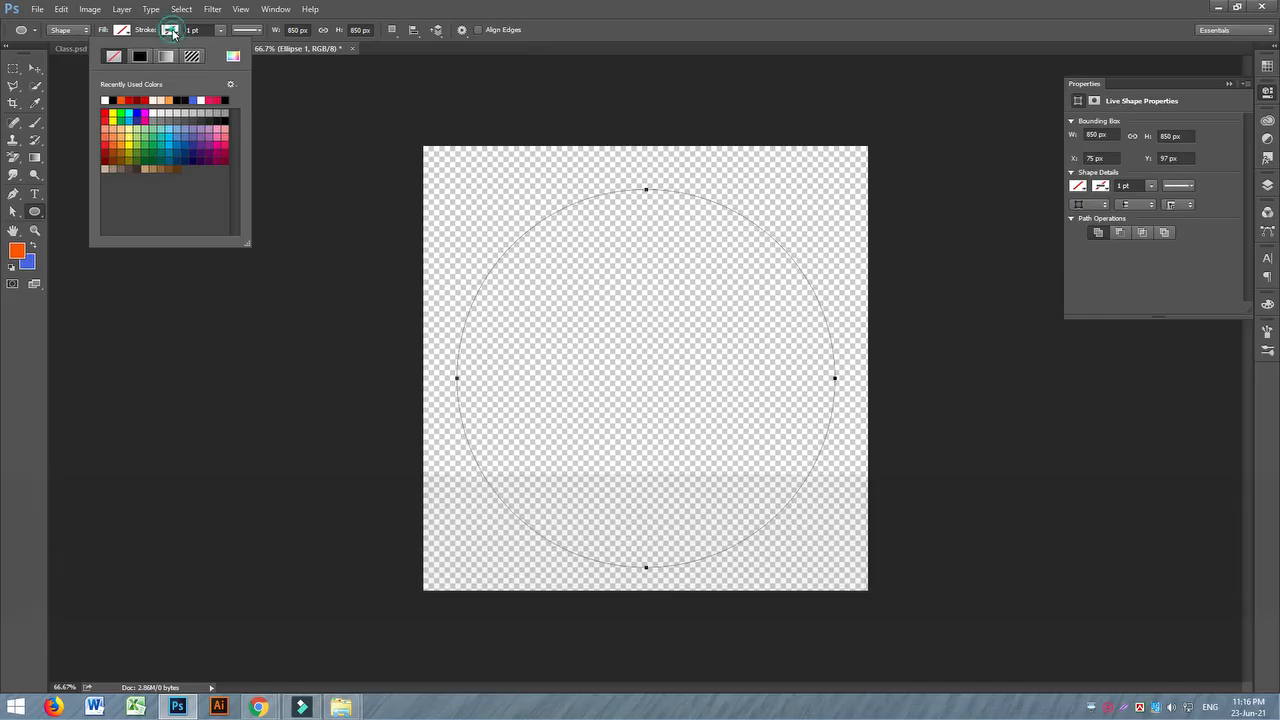
click(141, 58)
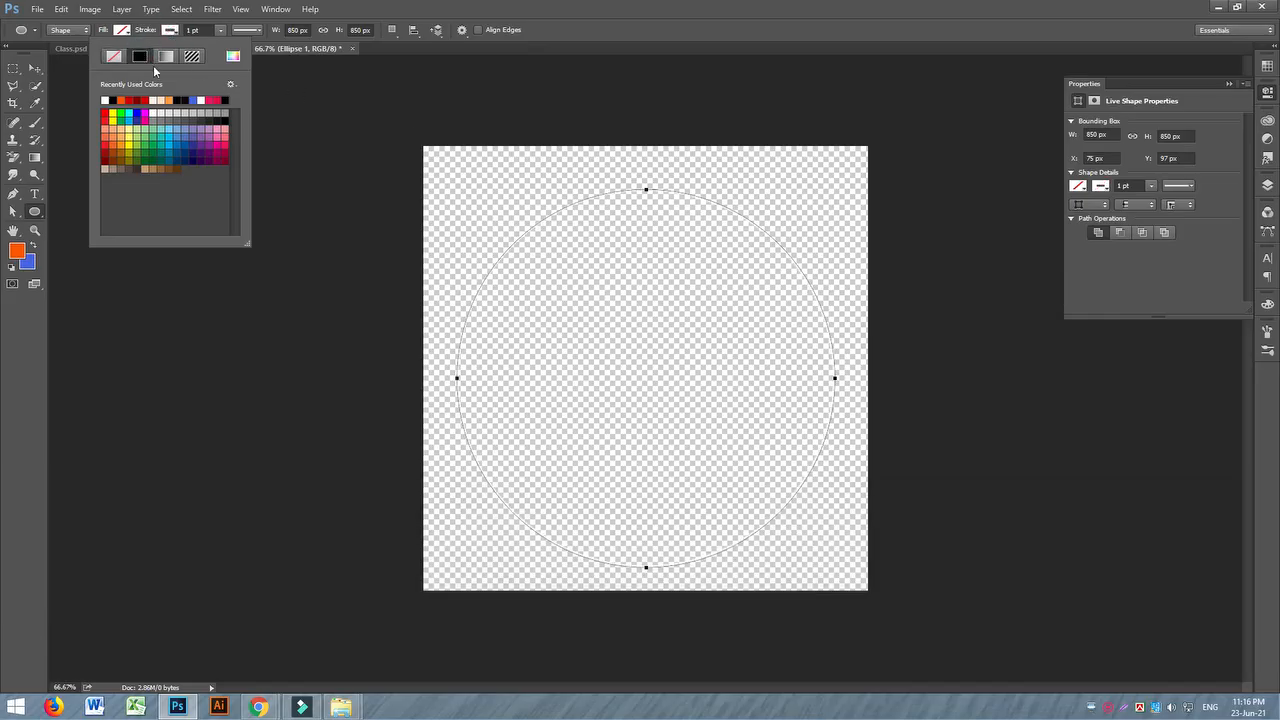
click(117, 99)
click(35, 68)
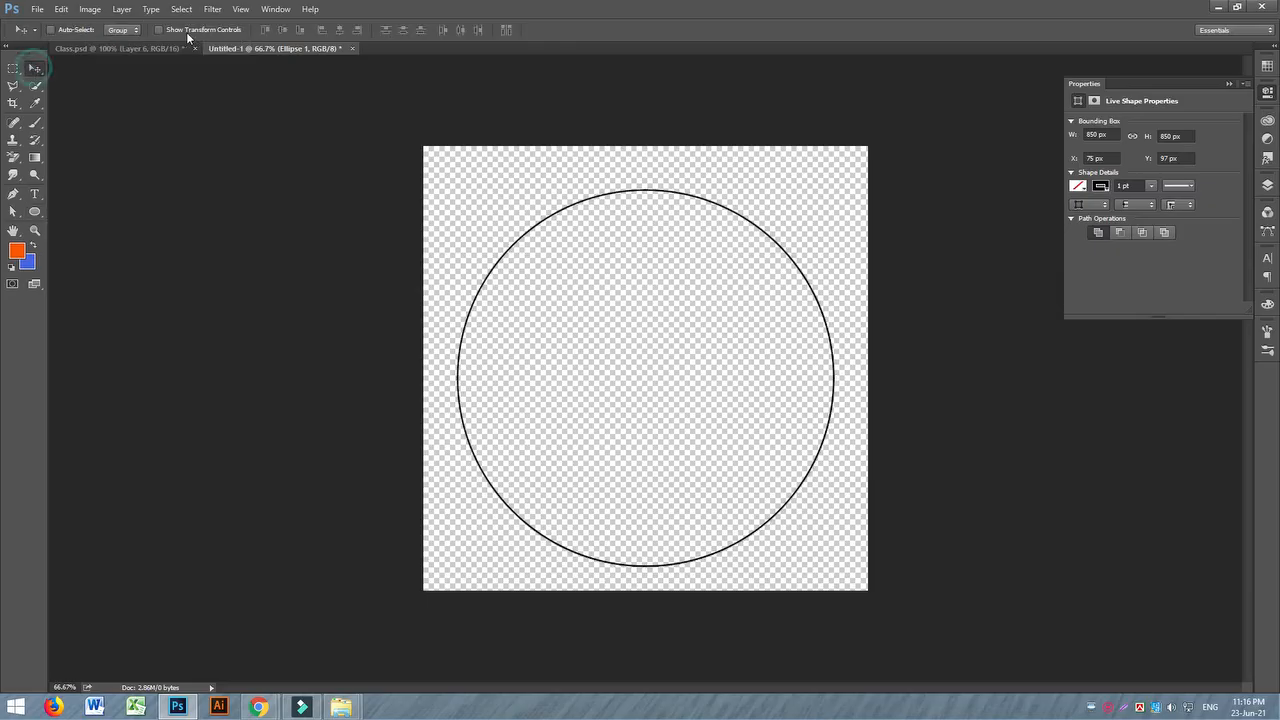
- Set the circle's stroke width to 2 pt
click(35, 211)
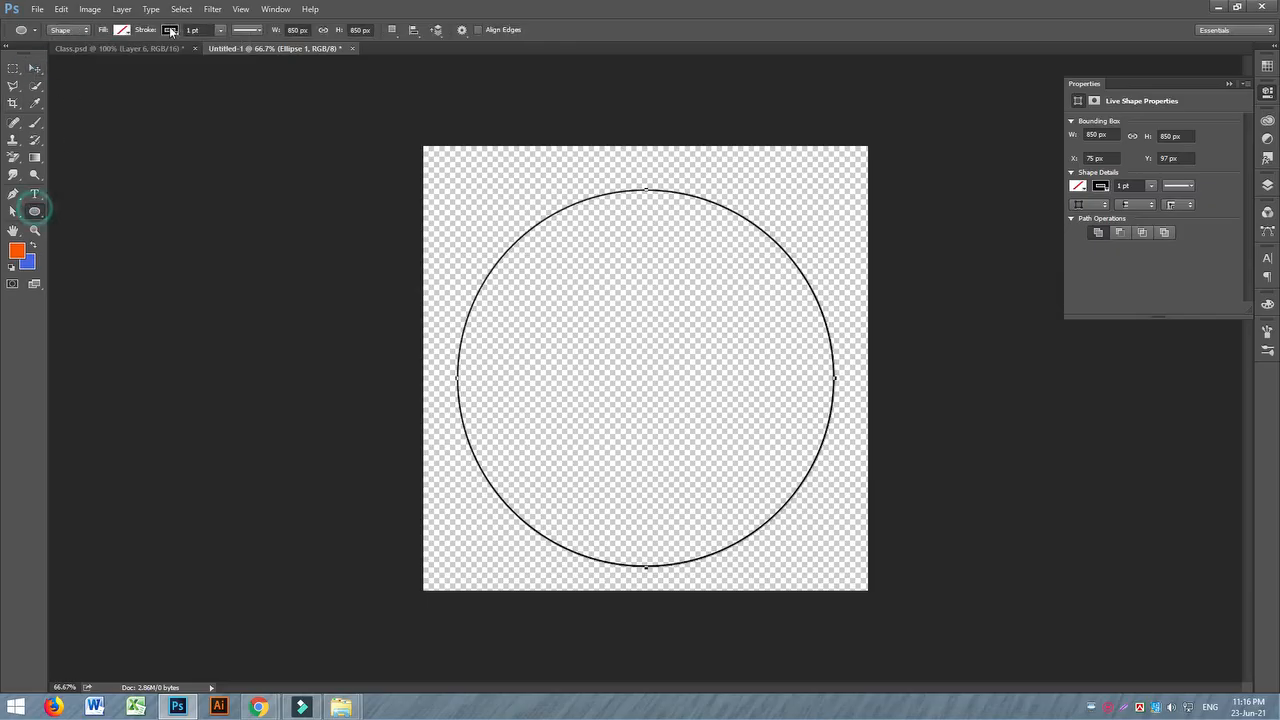
click(193, 30)
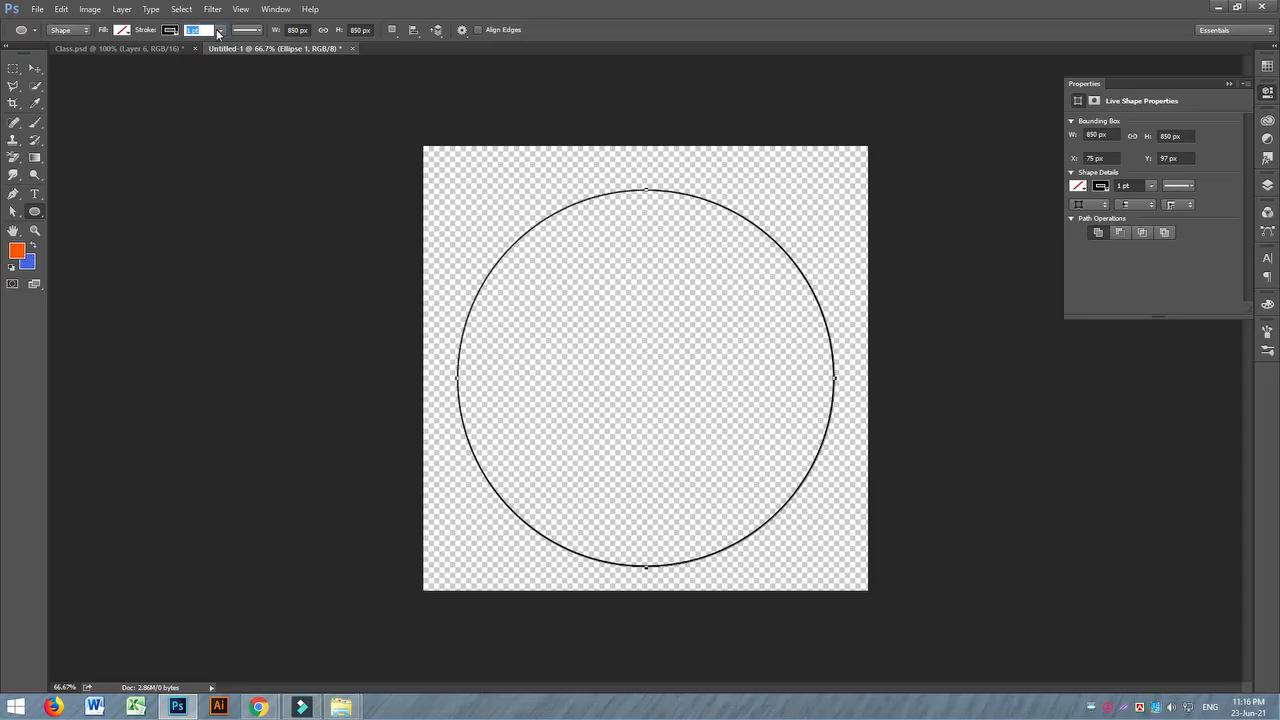
key(Up)
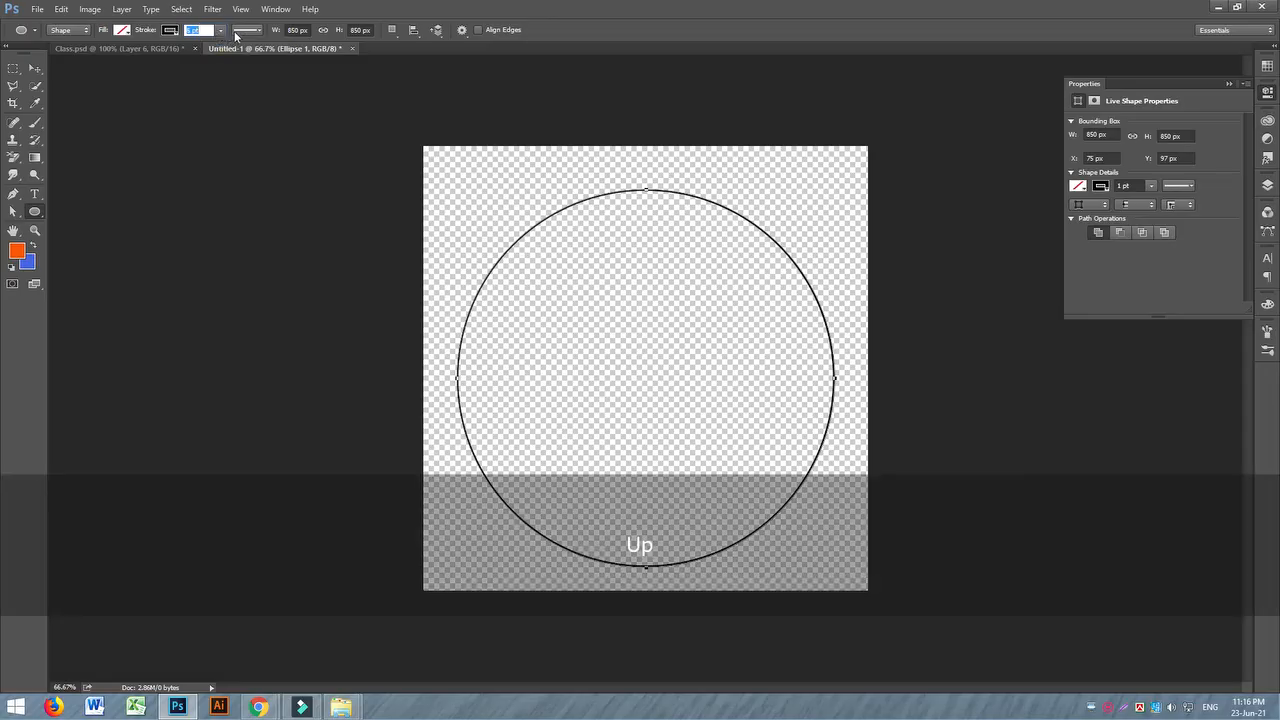
key(Down)
key(Tab)
click(220, 30)
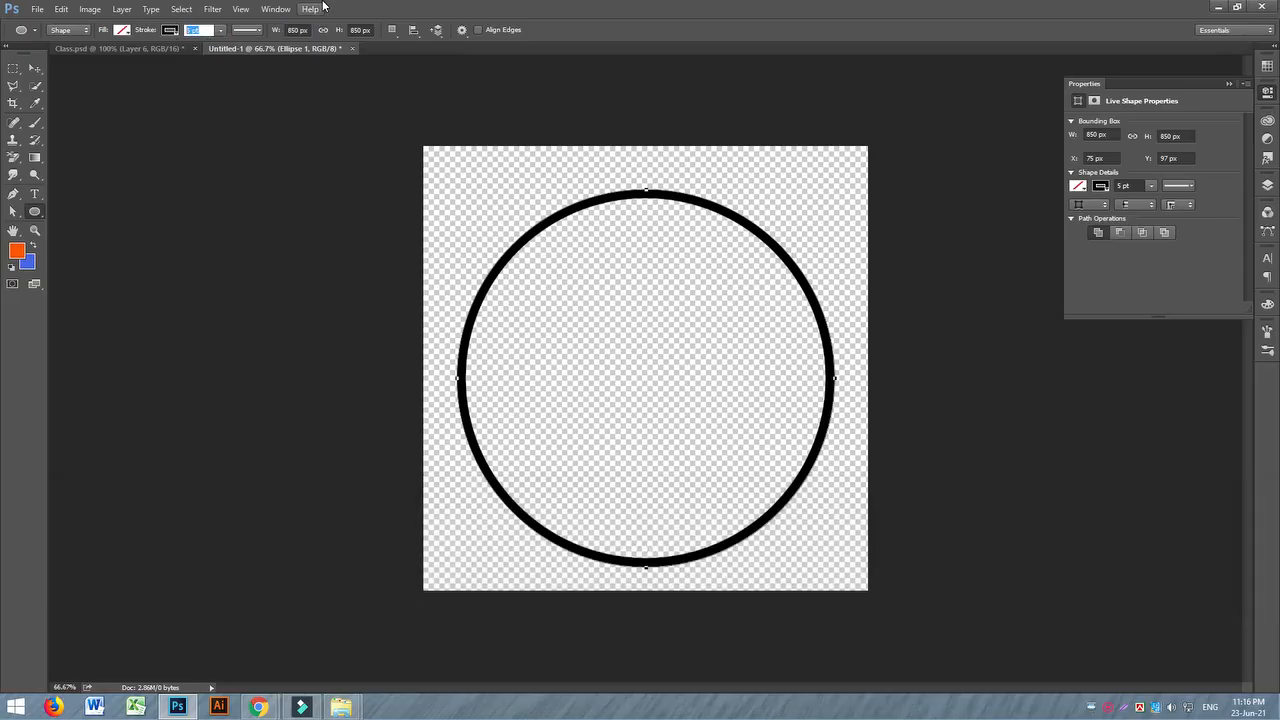
key(Down)
key(Down)
key(Down)
key(Tab)
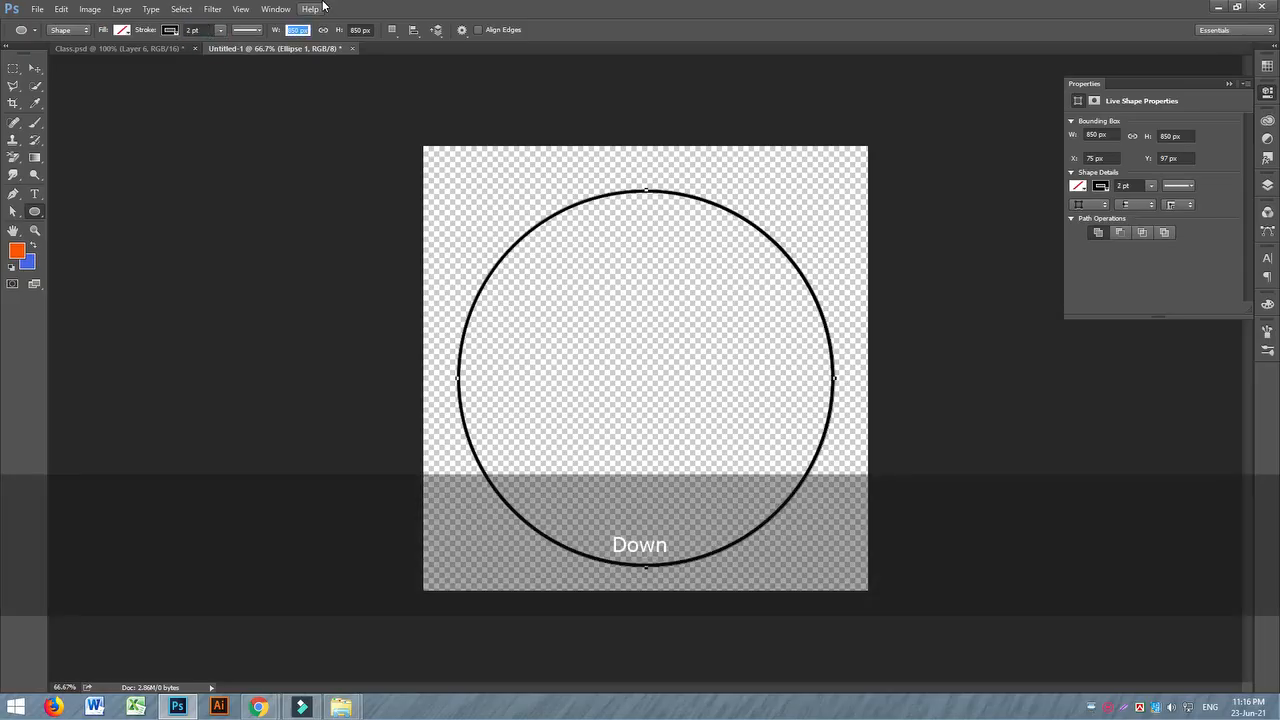
click(34, 68)
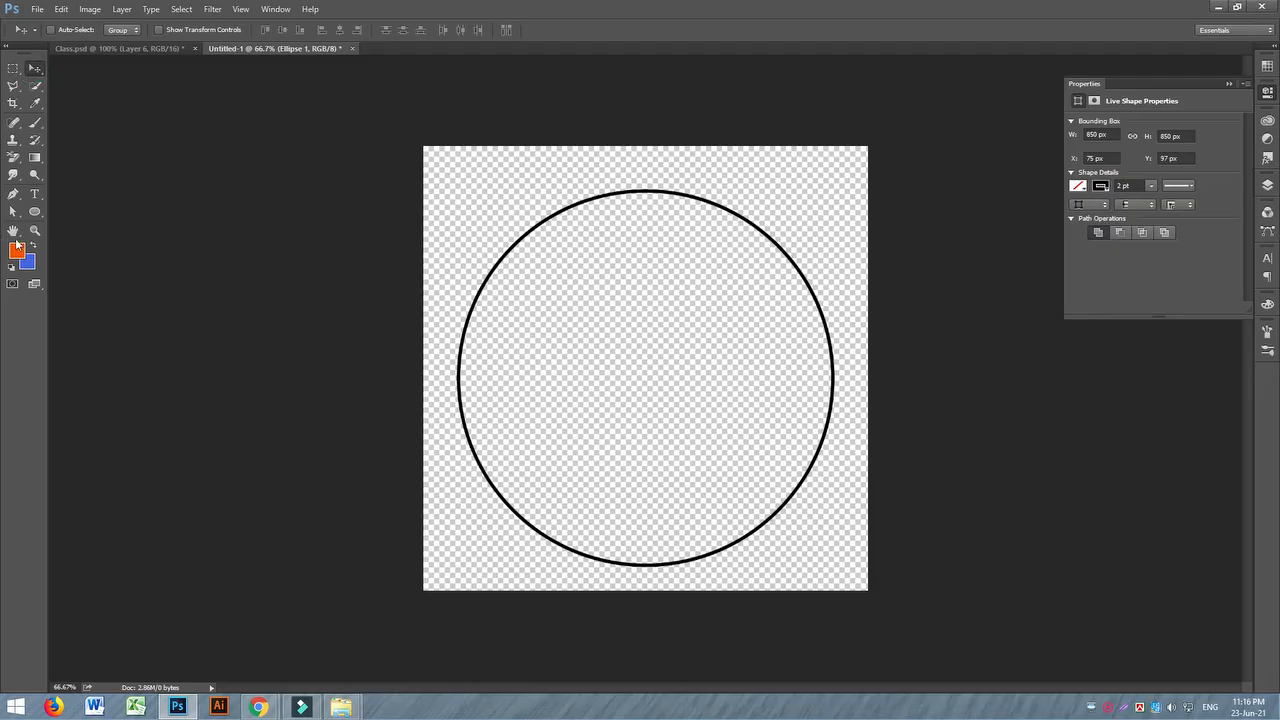
- Change the circle's stroke colour to white
click(34, 212)
click(172, 30)
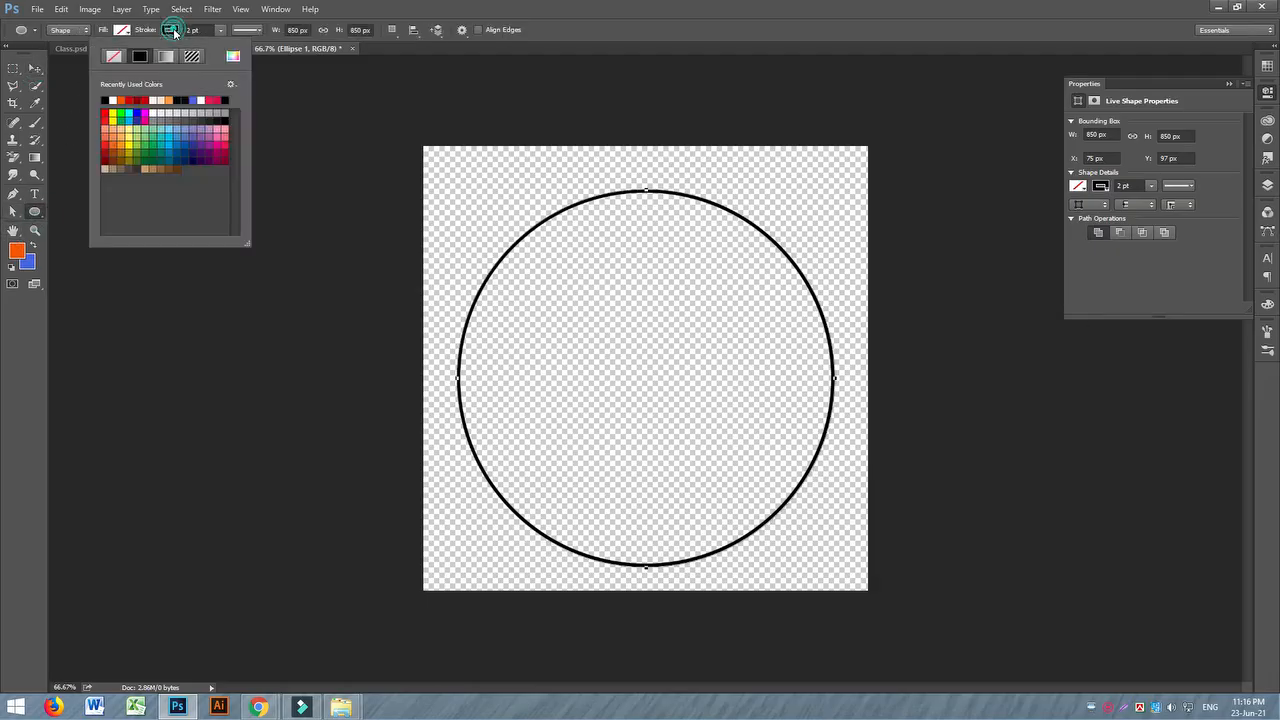
click(112, 100)
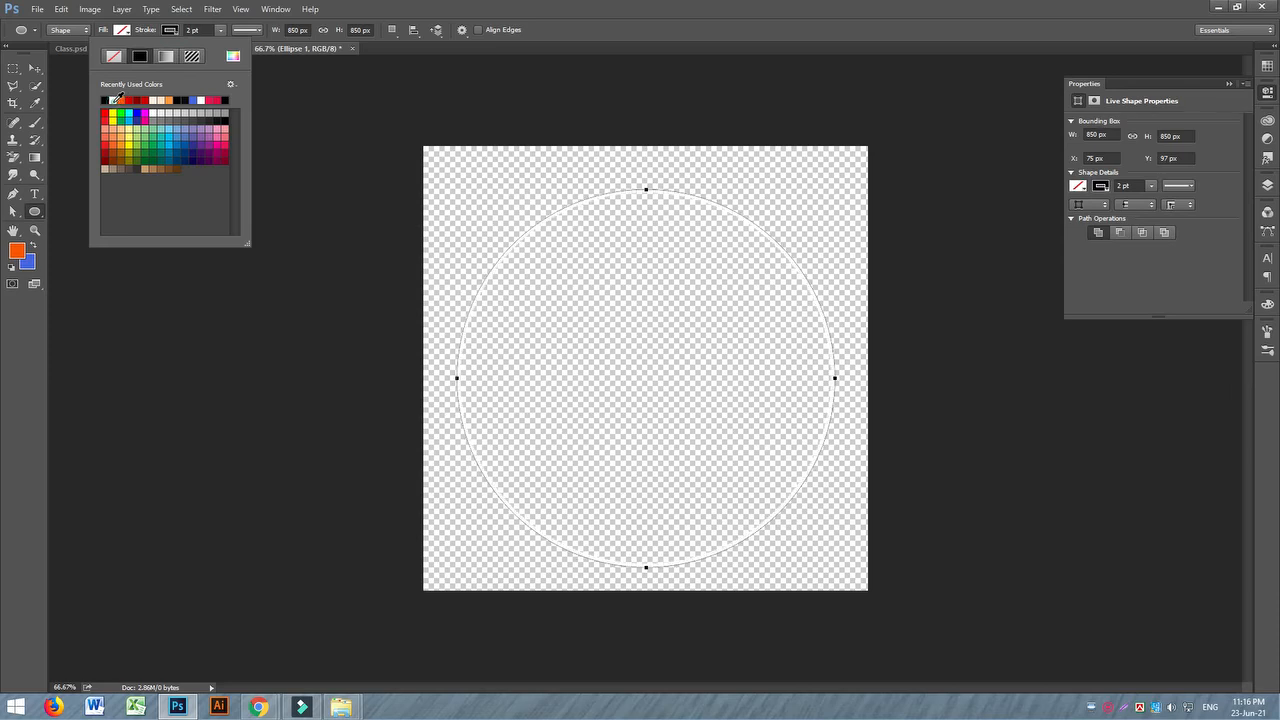
click(35, 68)
- Add an empty layer beneath the Ellipse 1 layer and delete it again
click(1264, 186)
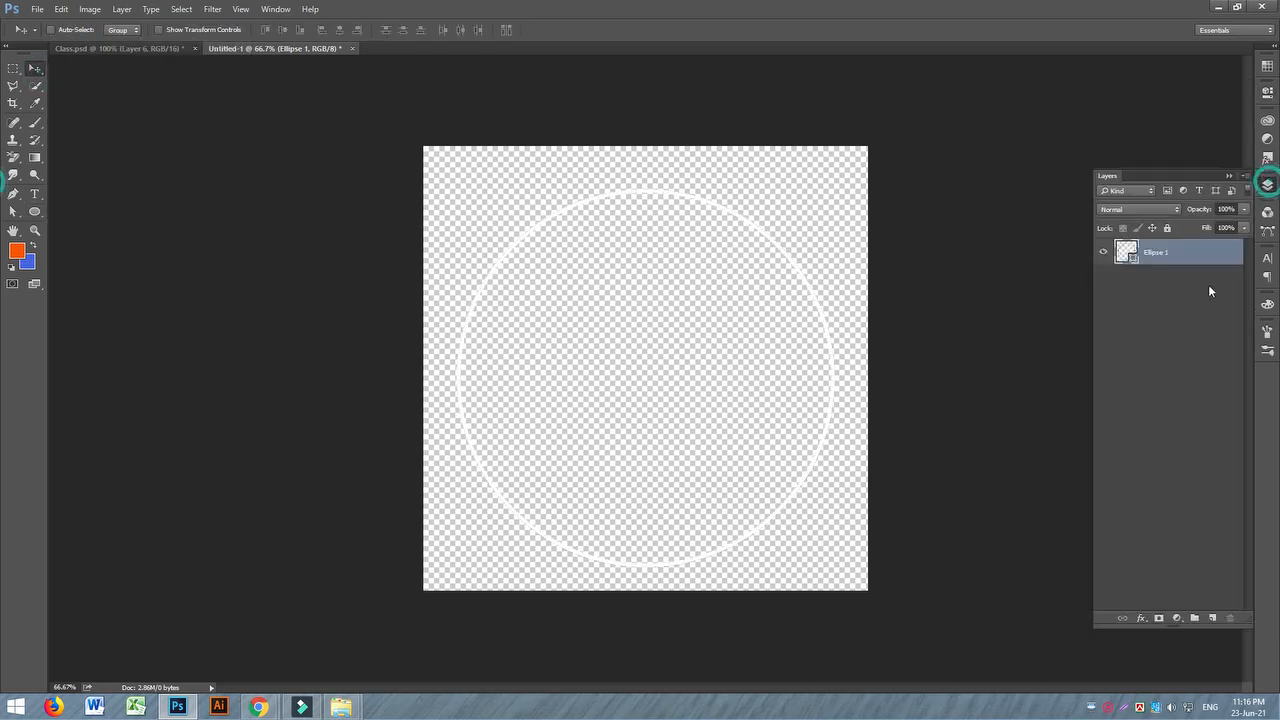
click(1212, 617)
drag(1191, 260, 1206, 294)
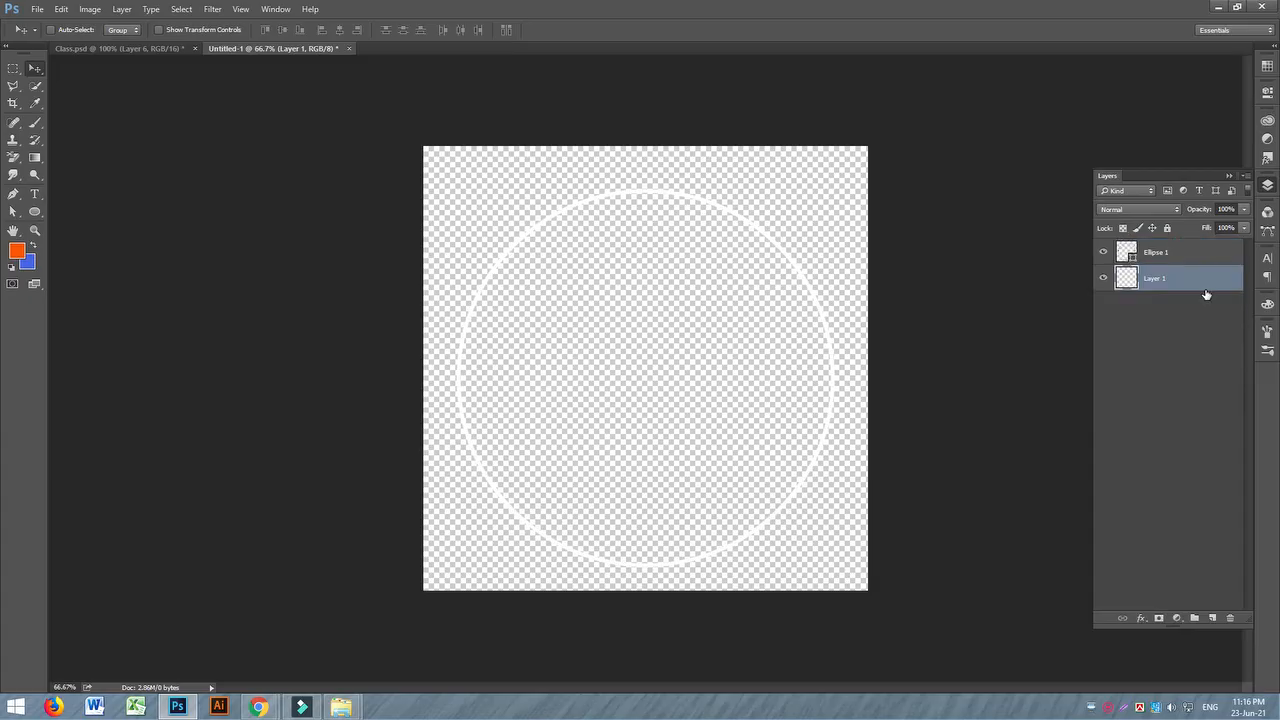
key(Delete)
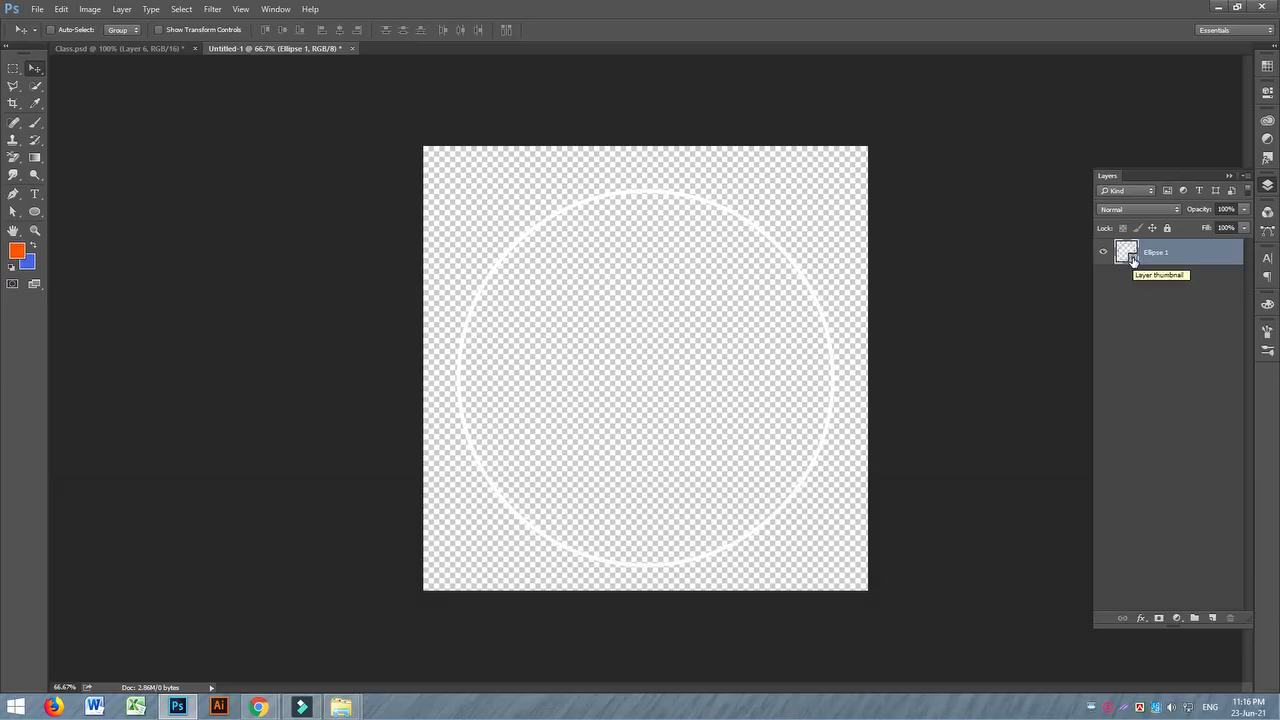
- Try to define the white circle outline as a brush preset
click(38, 10)
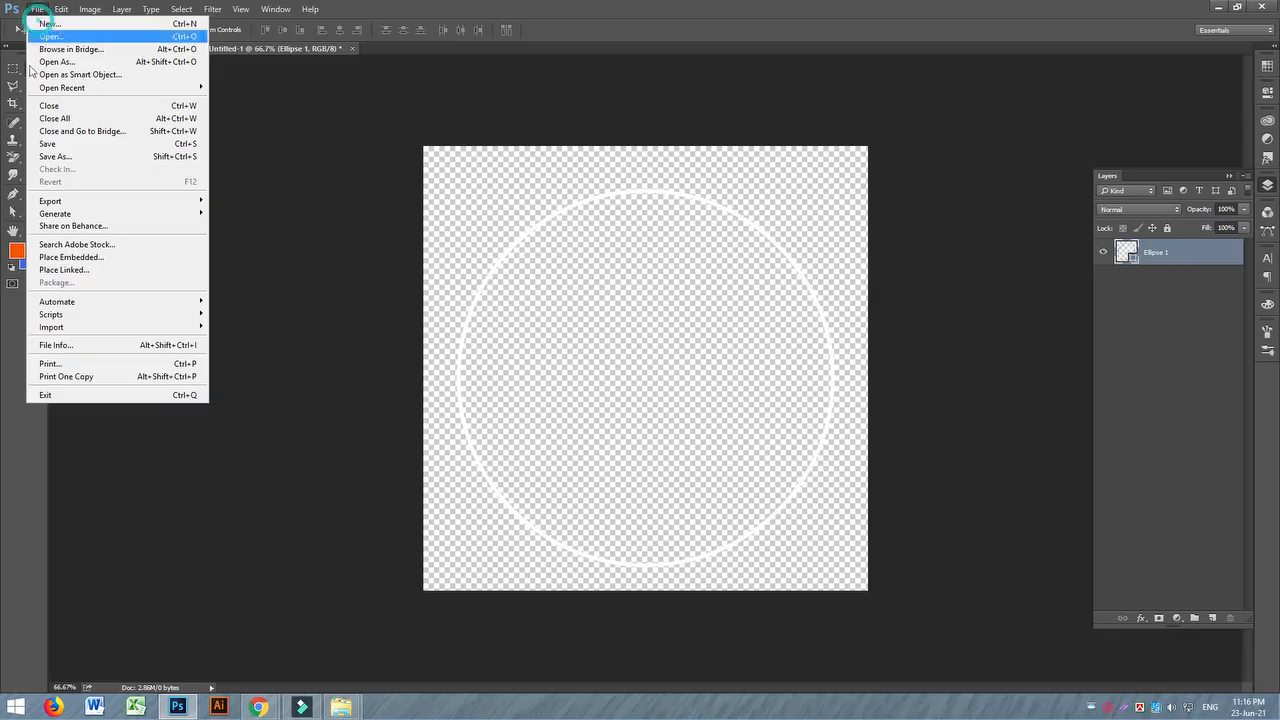
mouse_move(64, 12)
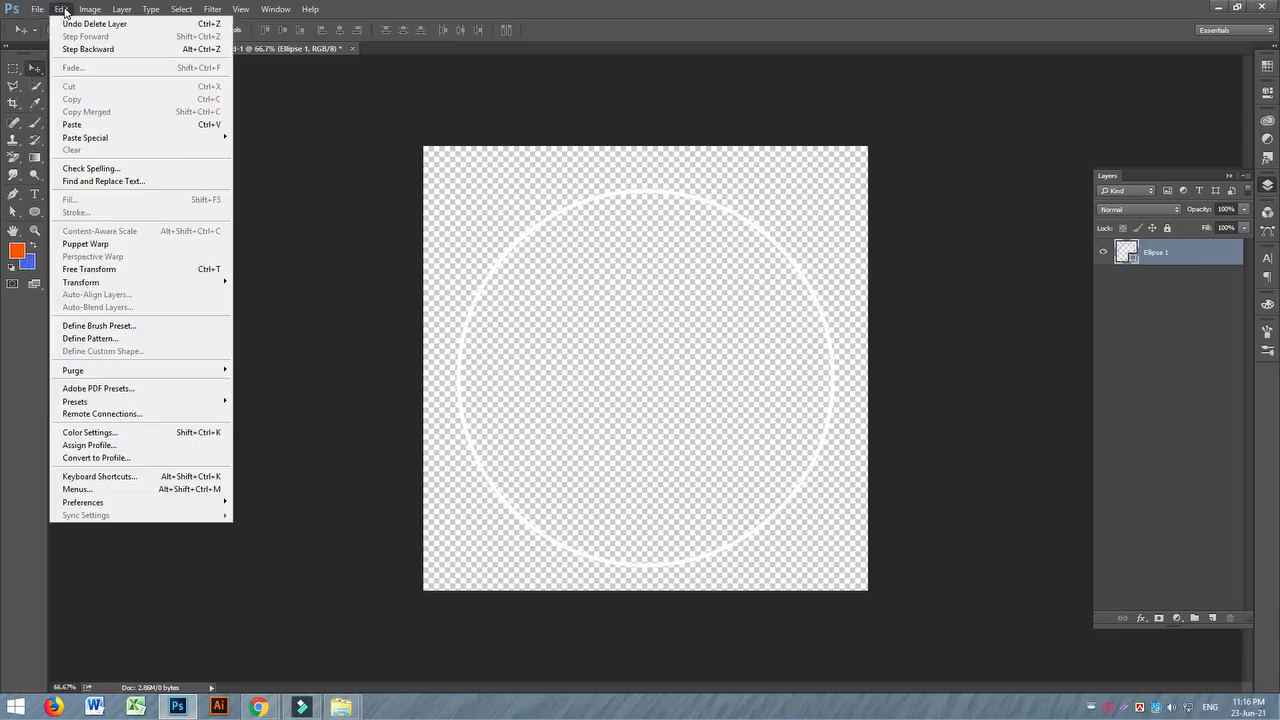
click(114, 331)
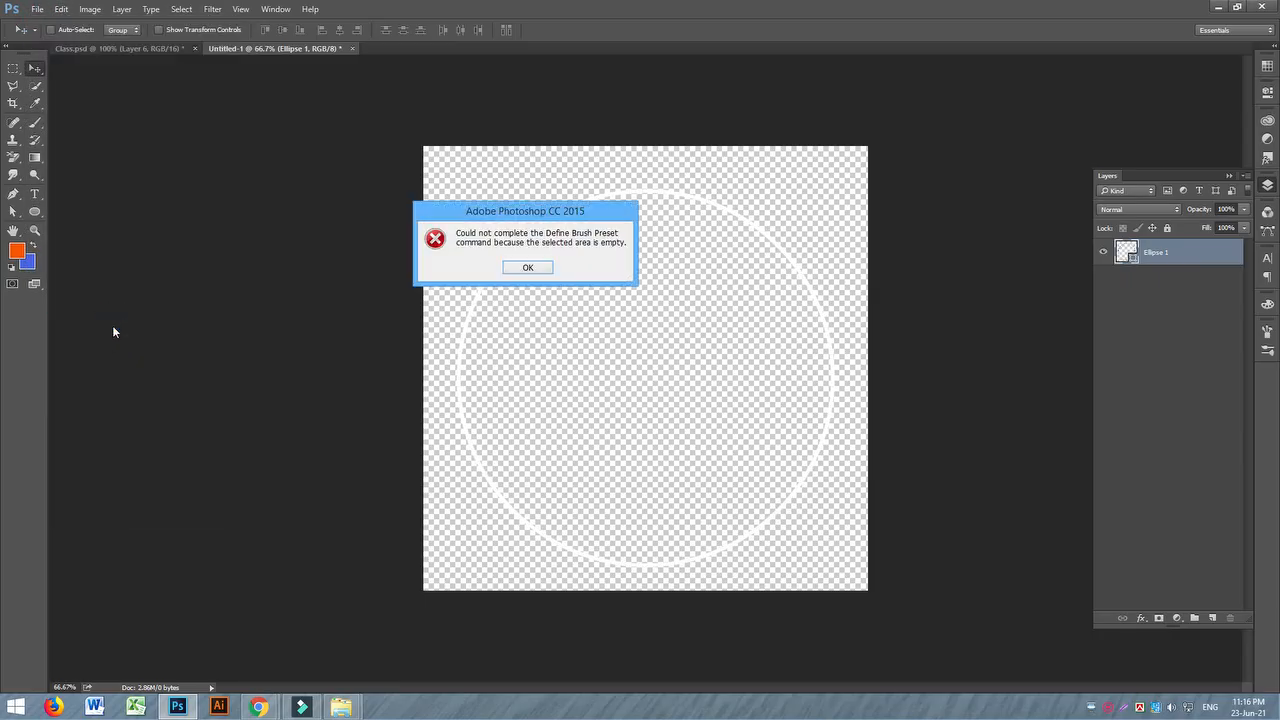
click(530, 266)
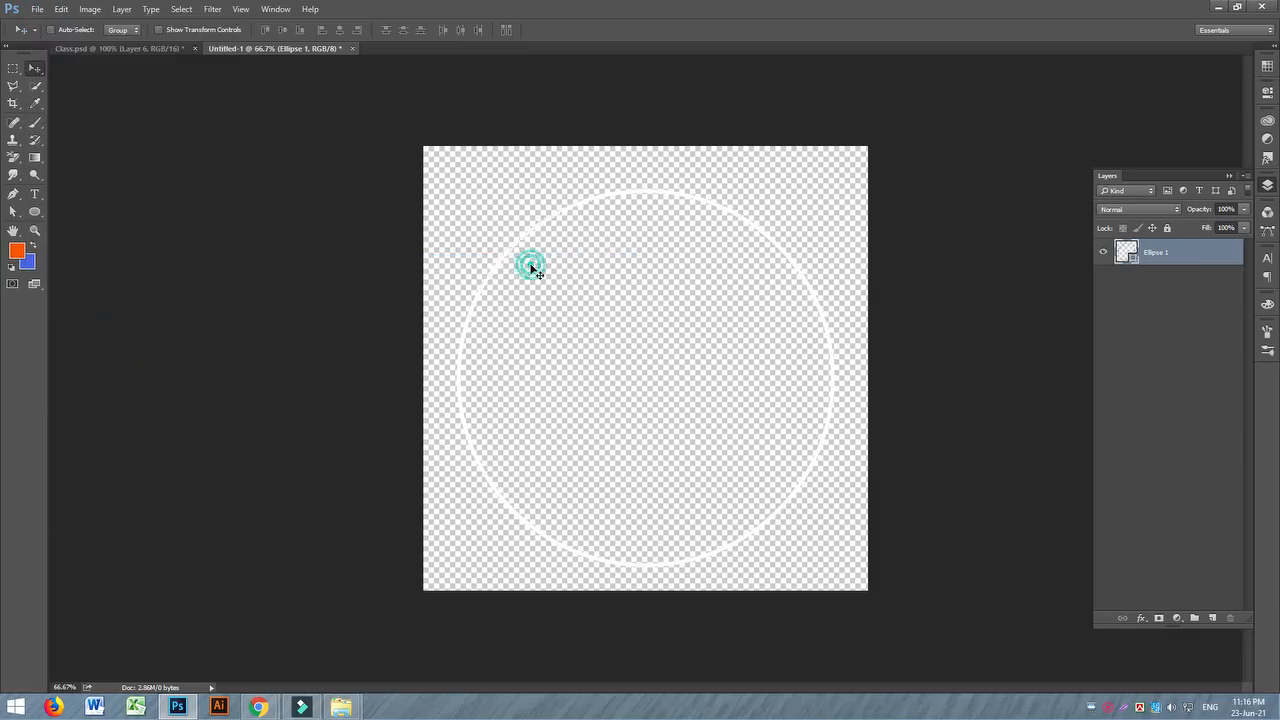
double_click(1131, 256)
click(875, 114)
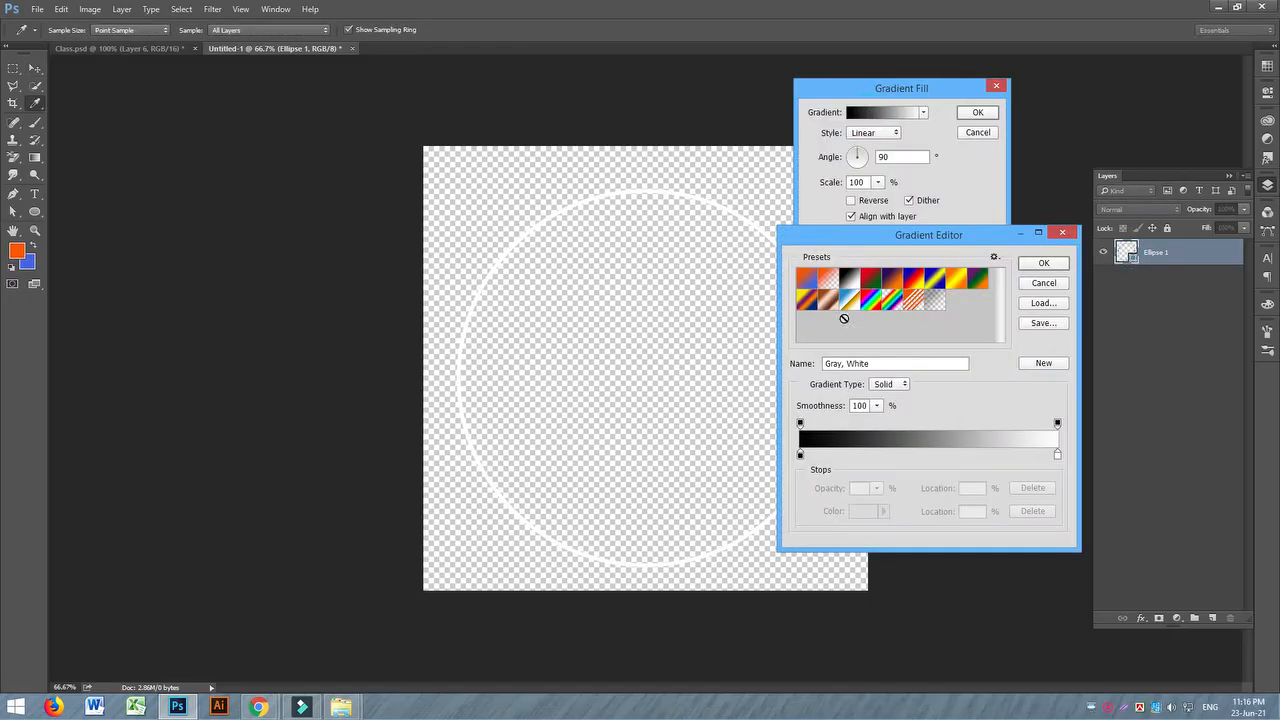
click(1064, 234)
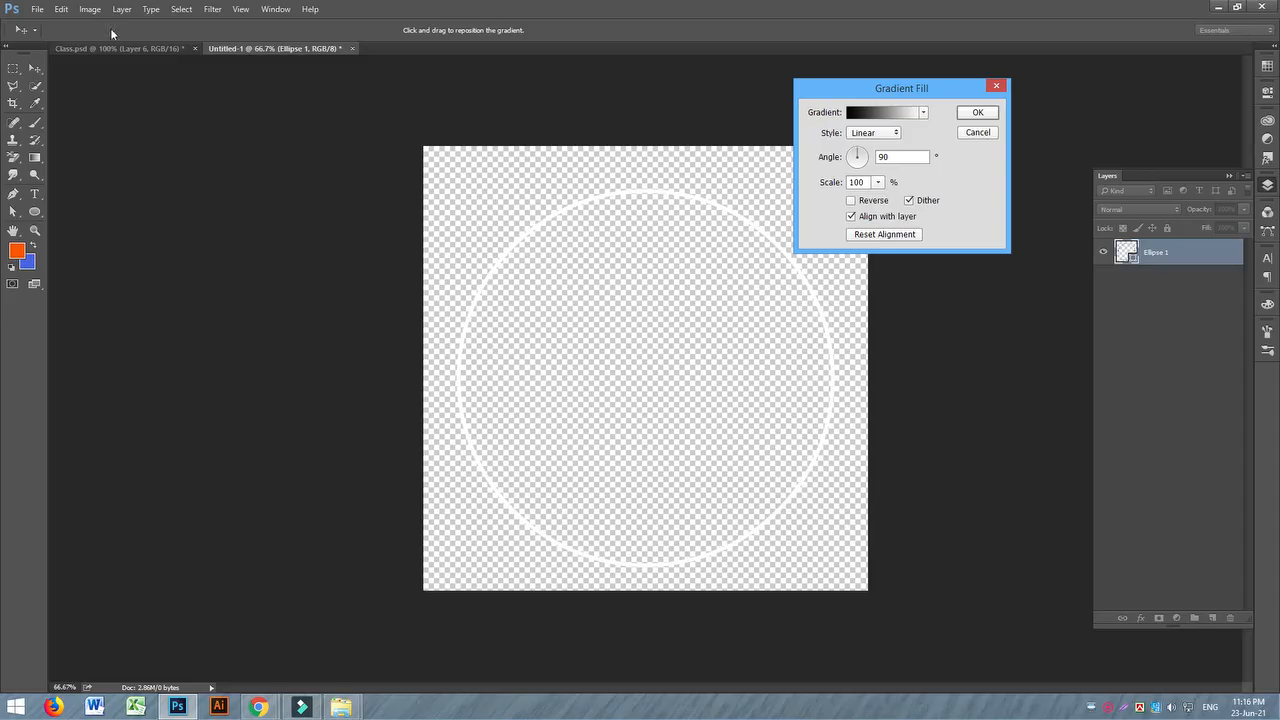
click(979, 136)
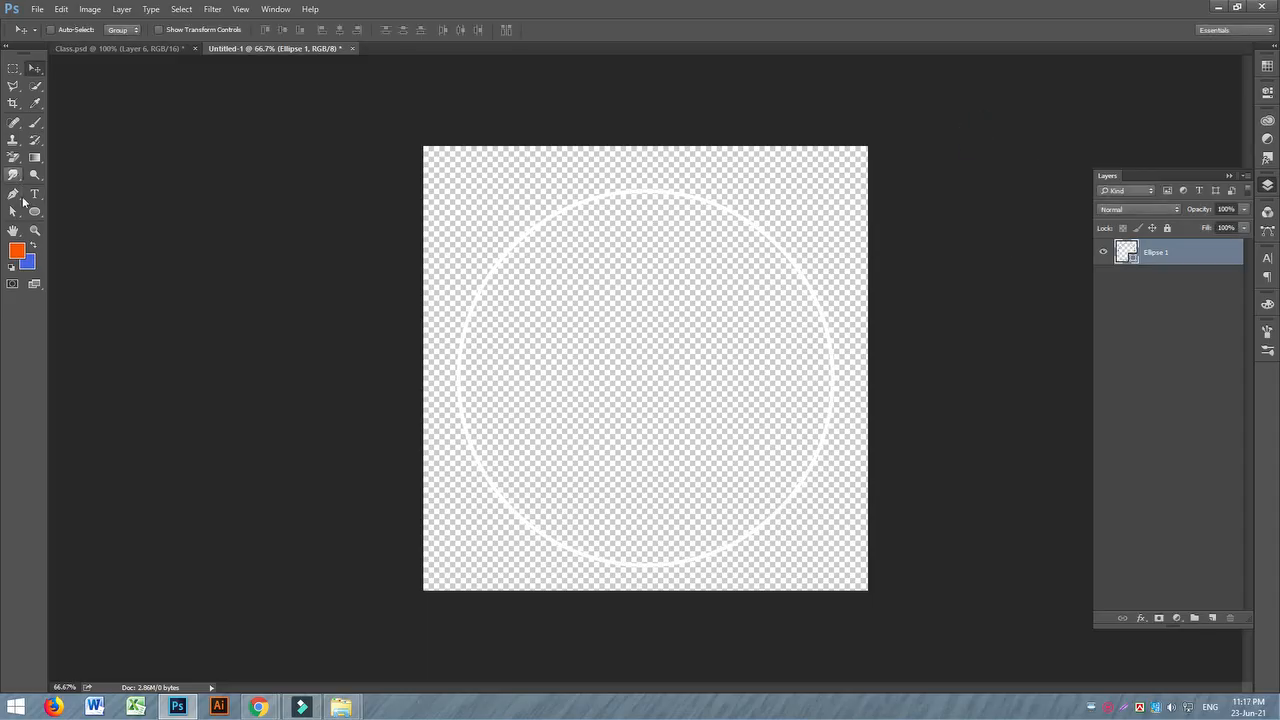
- Change the circle's stroke colour to black
click(35, 211)
click(170, 30)
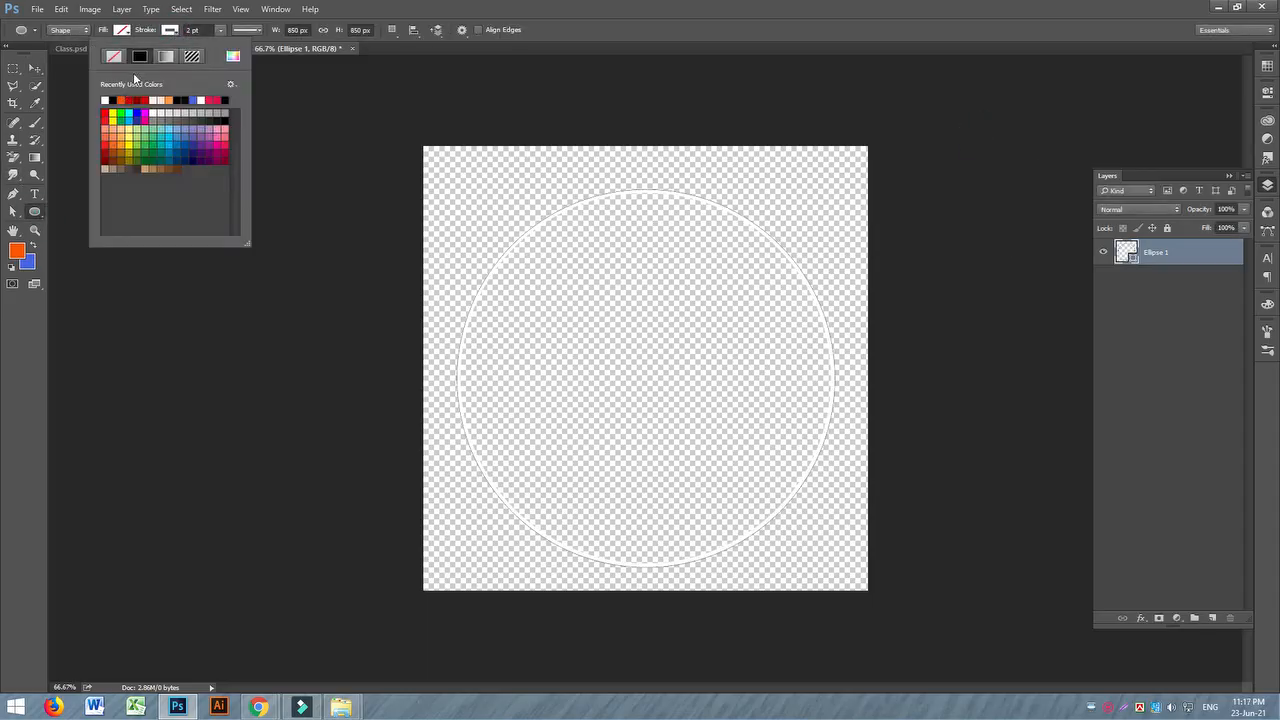
click(141, 57)
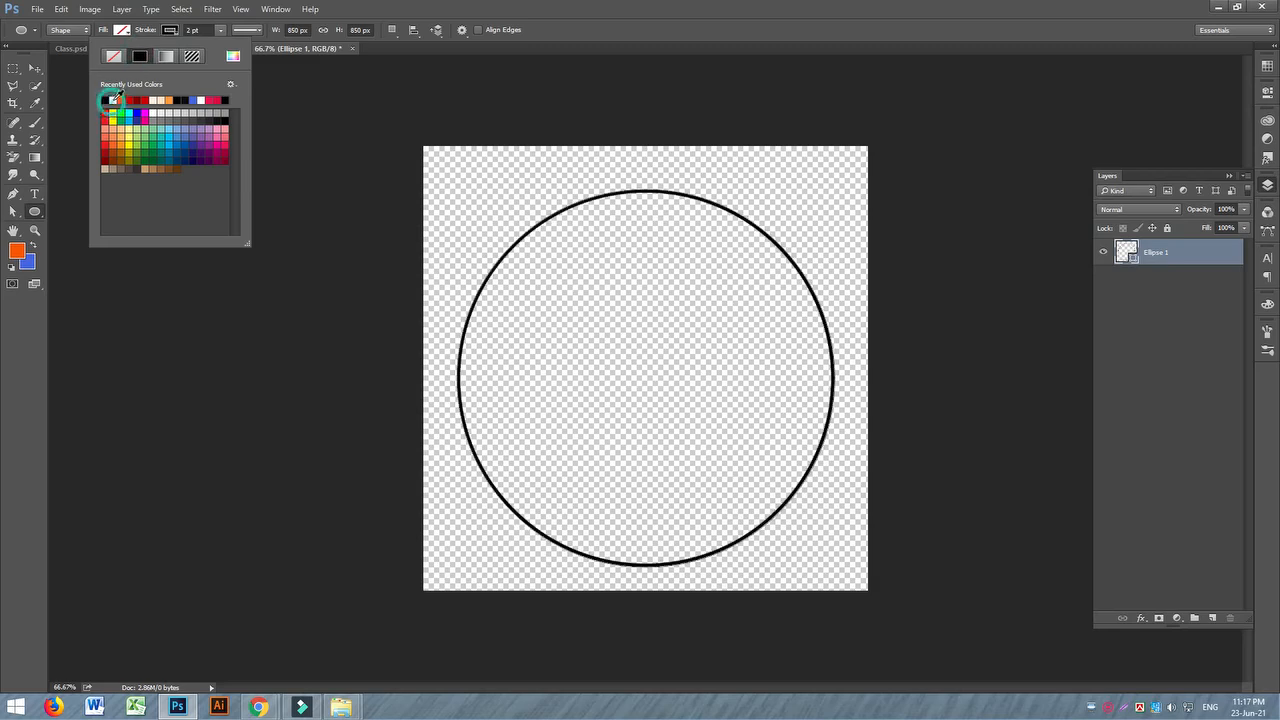
click(35, 68)
click(61, 9)
click(120, 329)
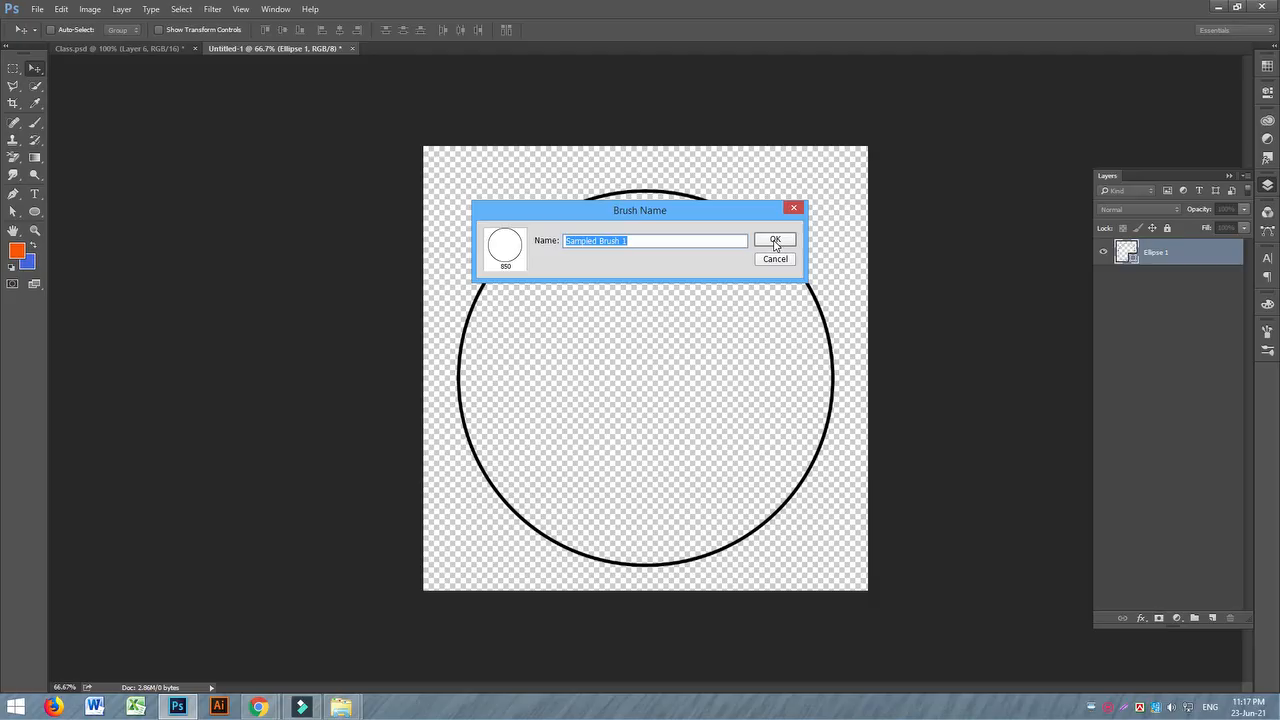
click(774, 242)
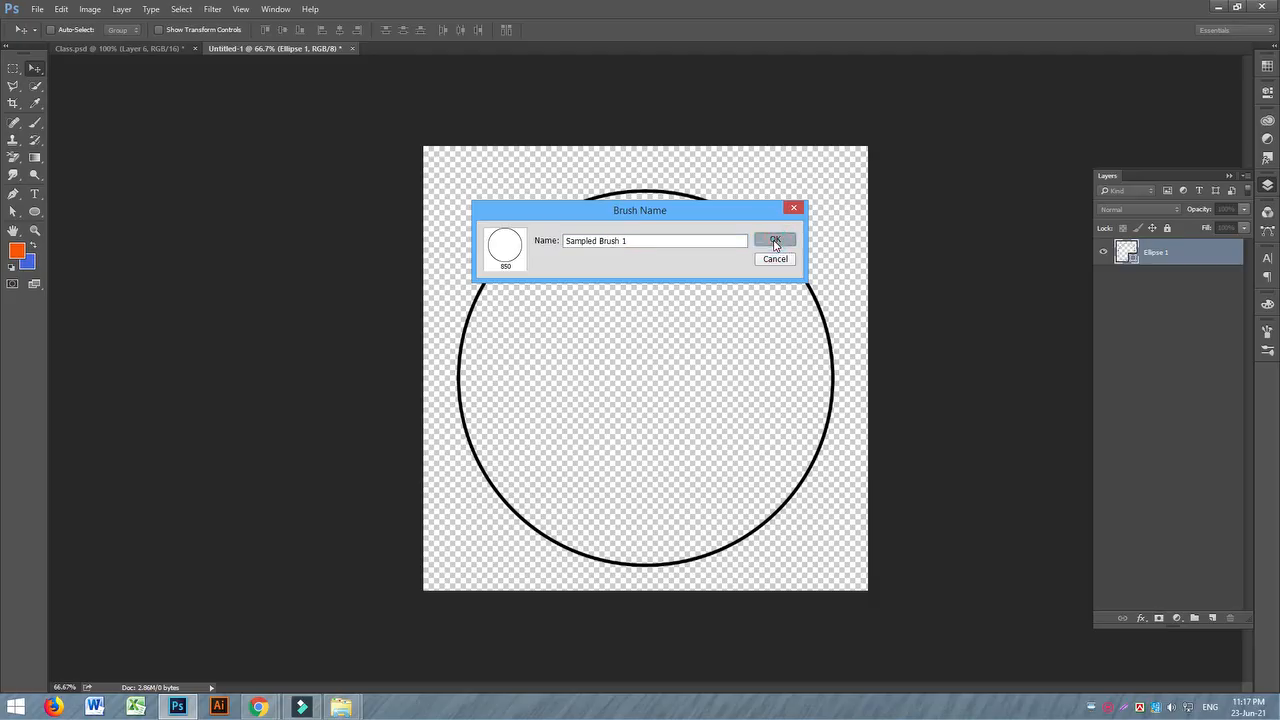
click(794, 208)
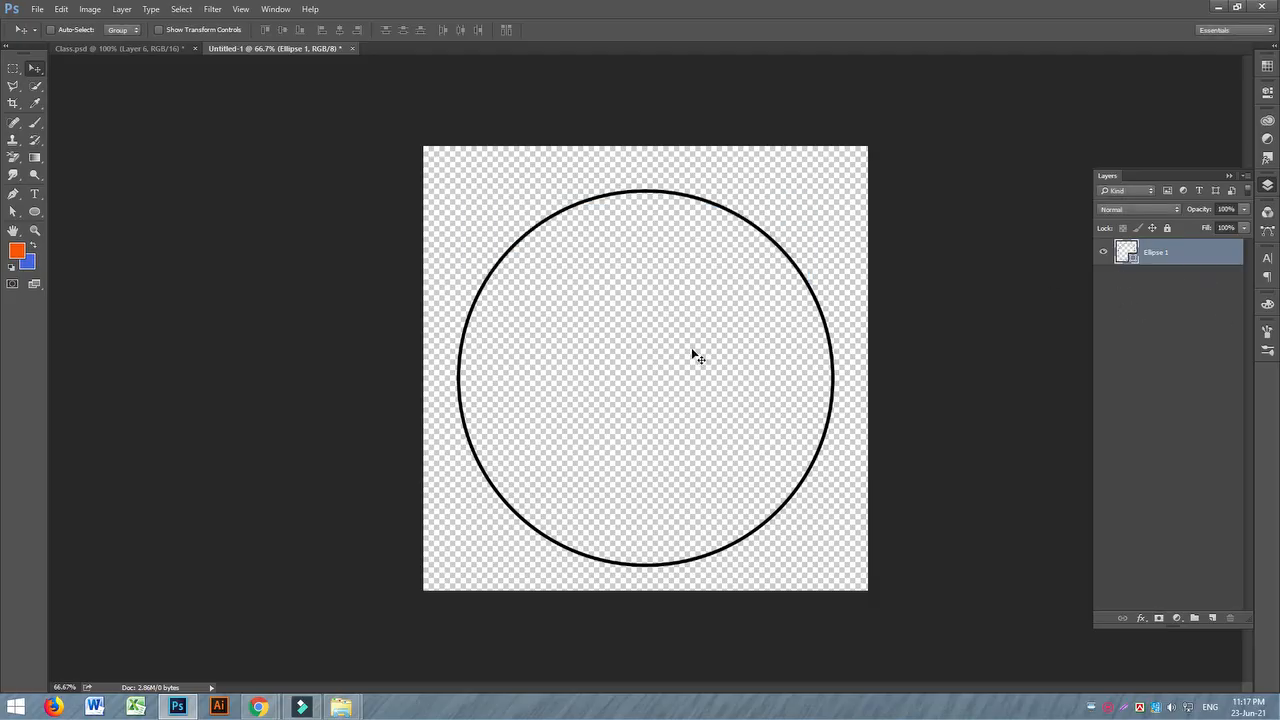
click(212, 9)
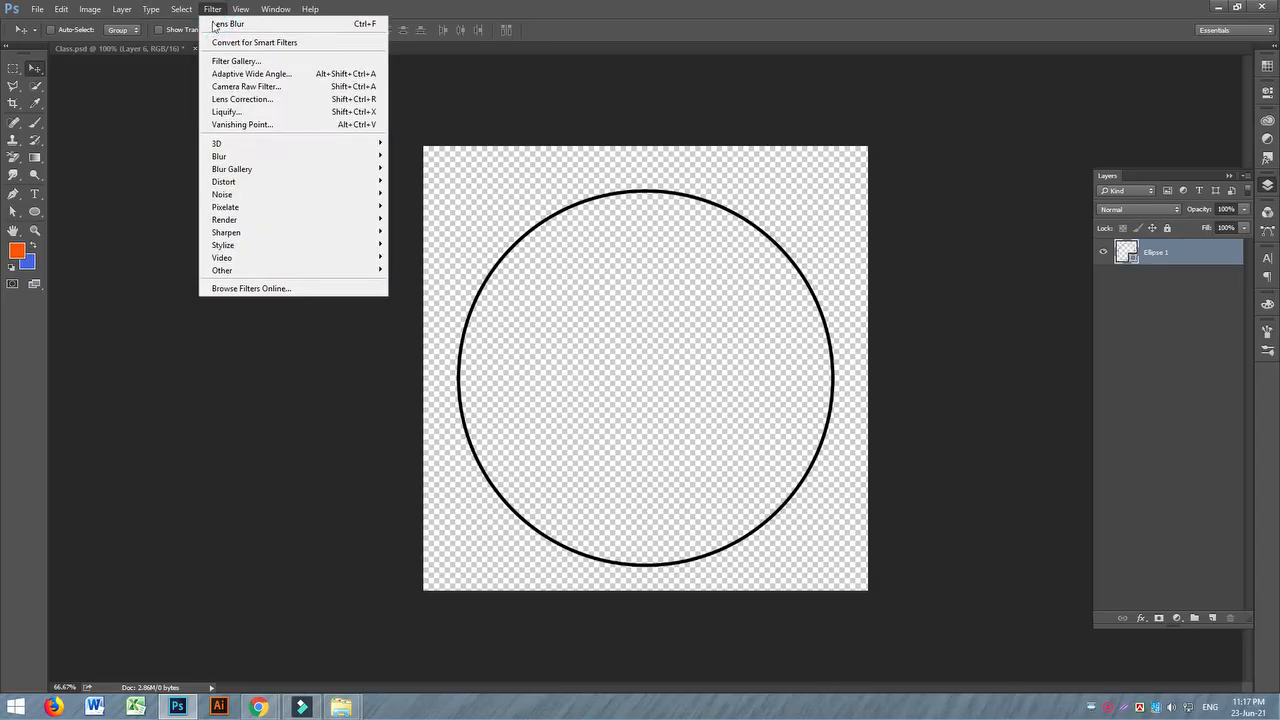
mouse_move(278, 157)
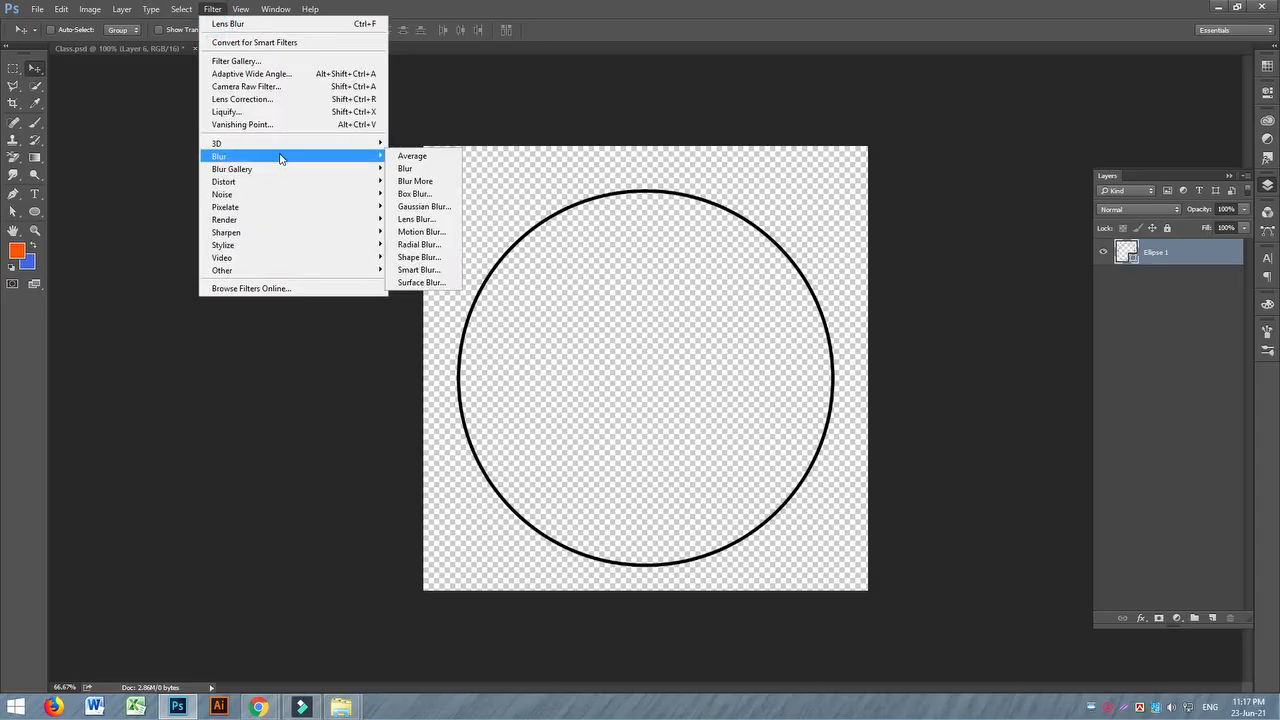
click(438, 206)
click(518, 267)
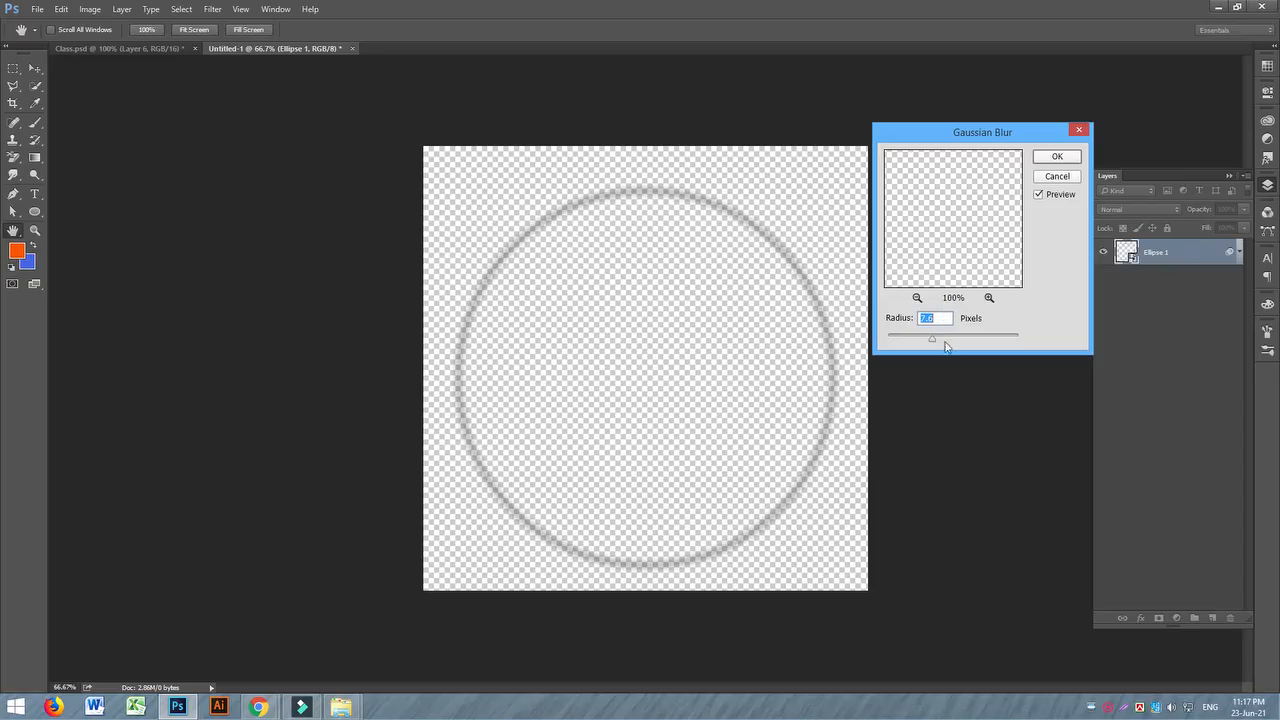
drag(930, 343, 914, 342)
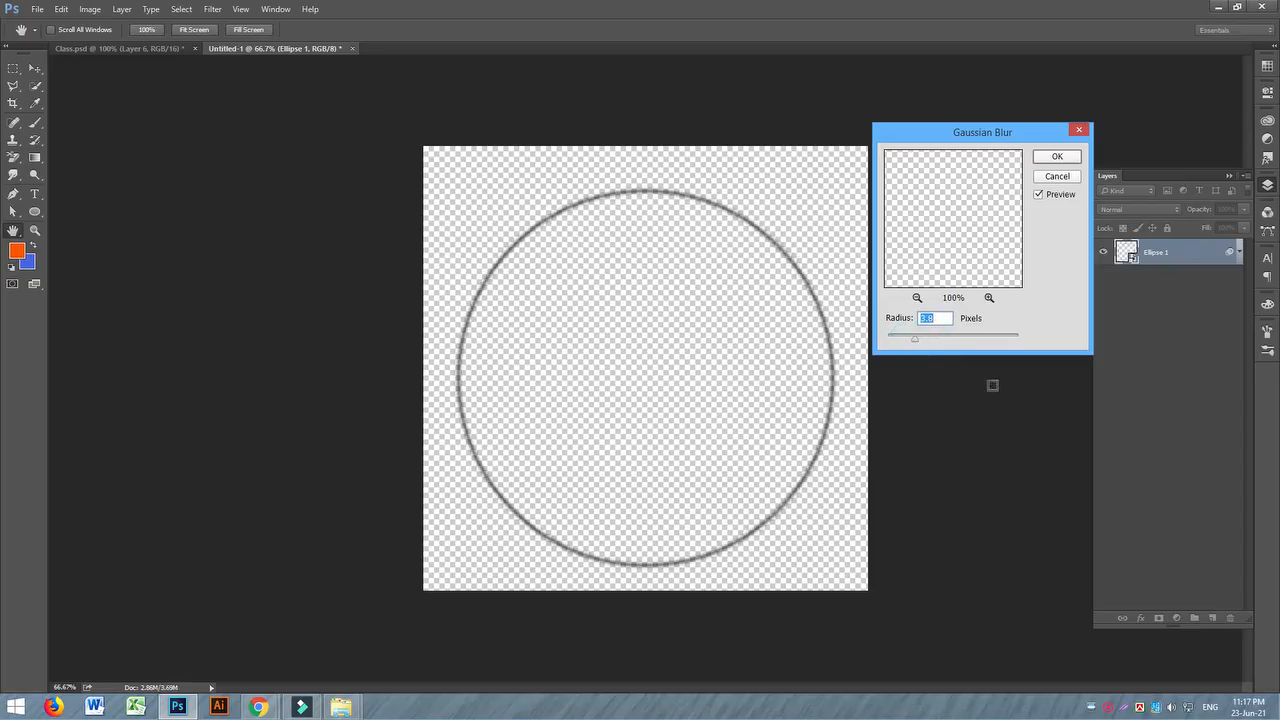
drag(918, 347, 893, 330)
click(1062, 175)
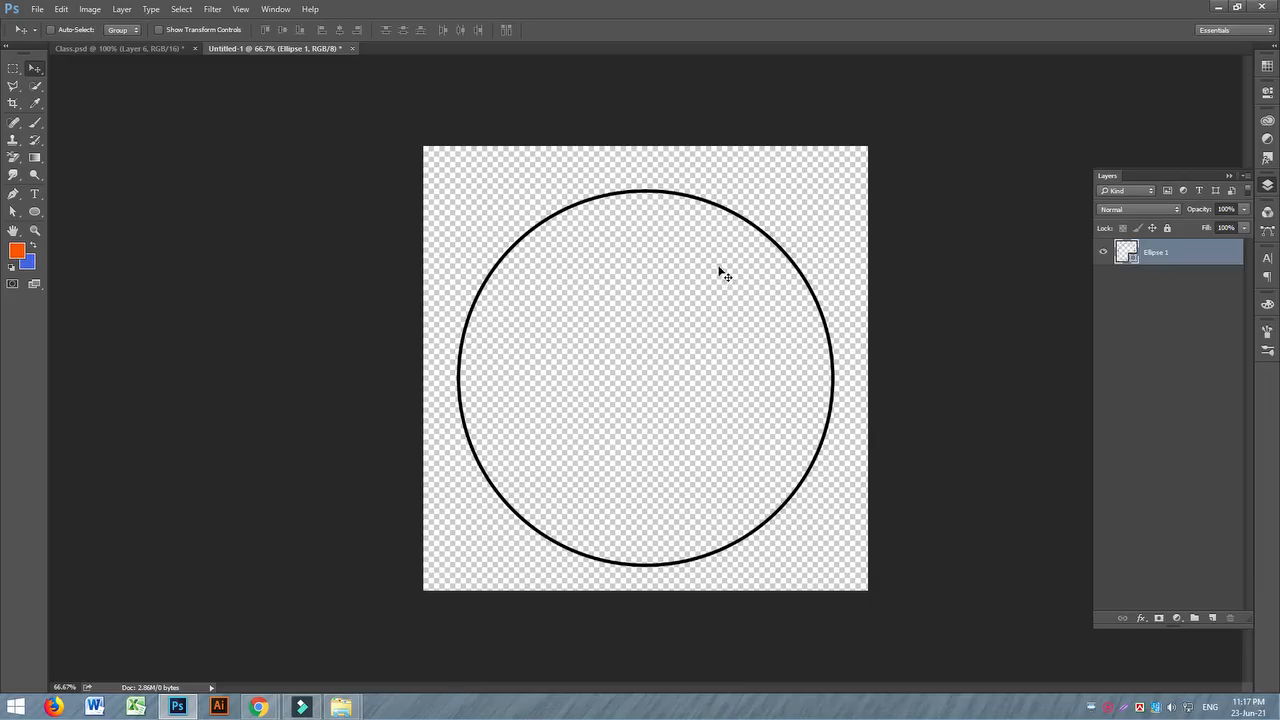
- Define the black circle outline as a new brush preset
click(61, 9)
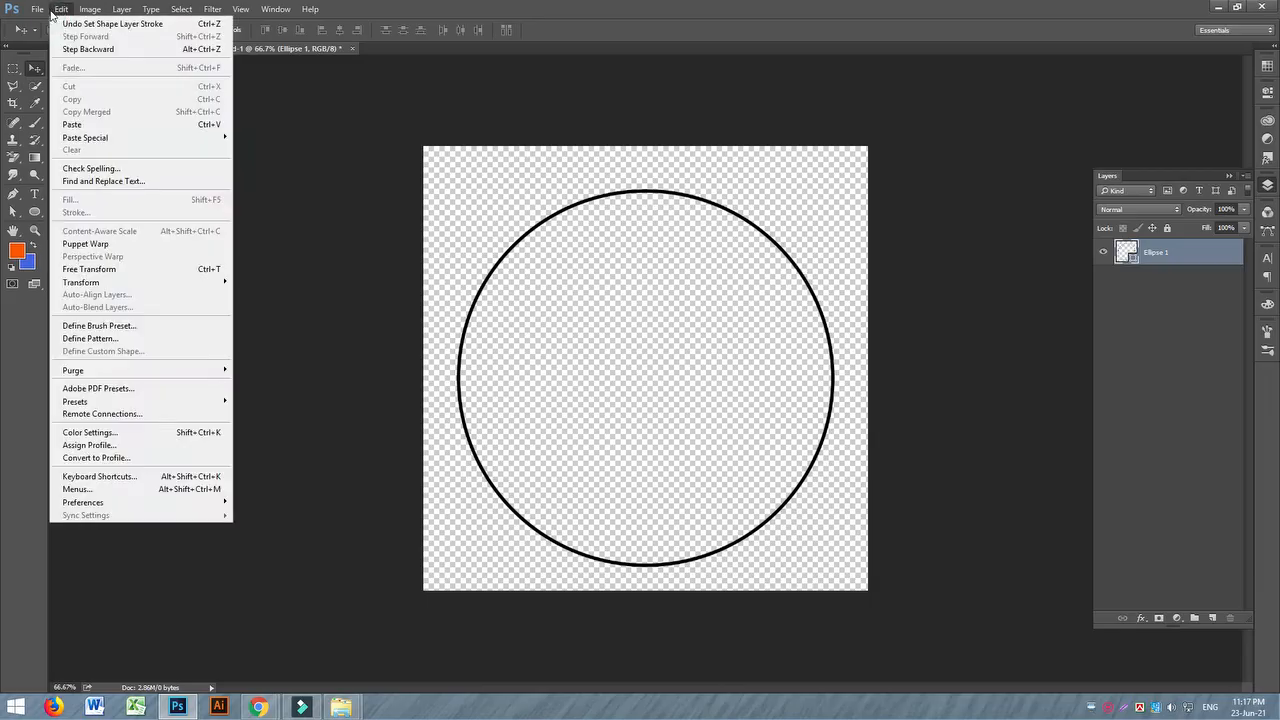
click(138, 327)
click(757, 241)
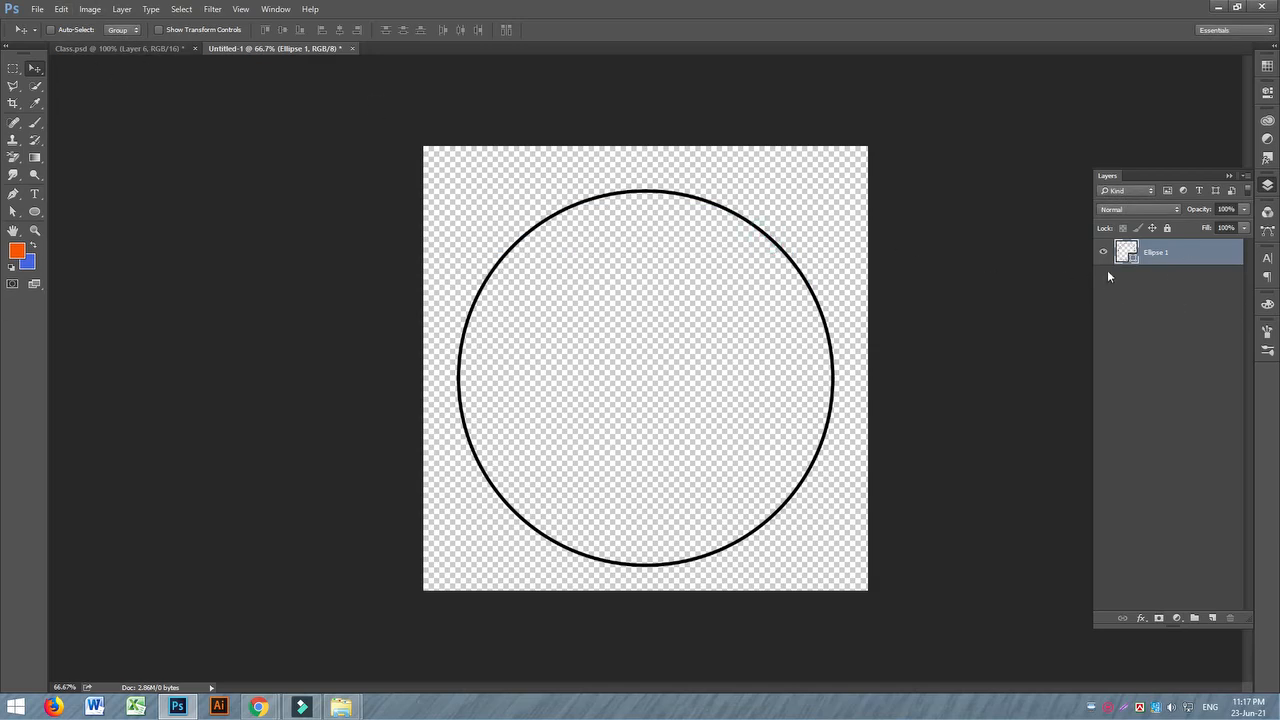
- Switch to the Class.psd document and add a new empty layer above Layer 6
click(151, 47)
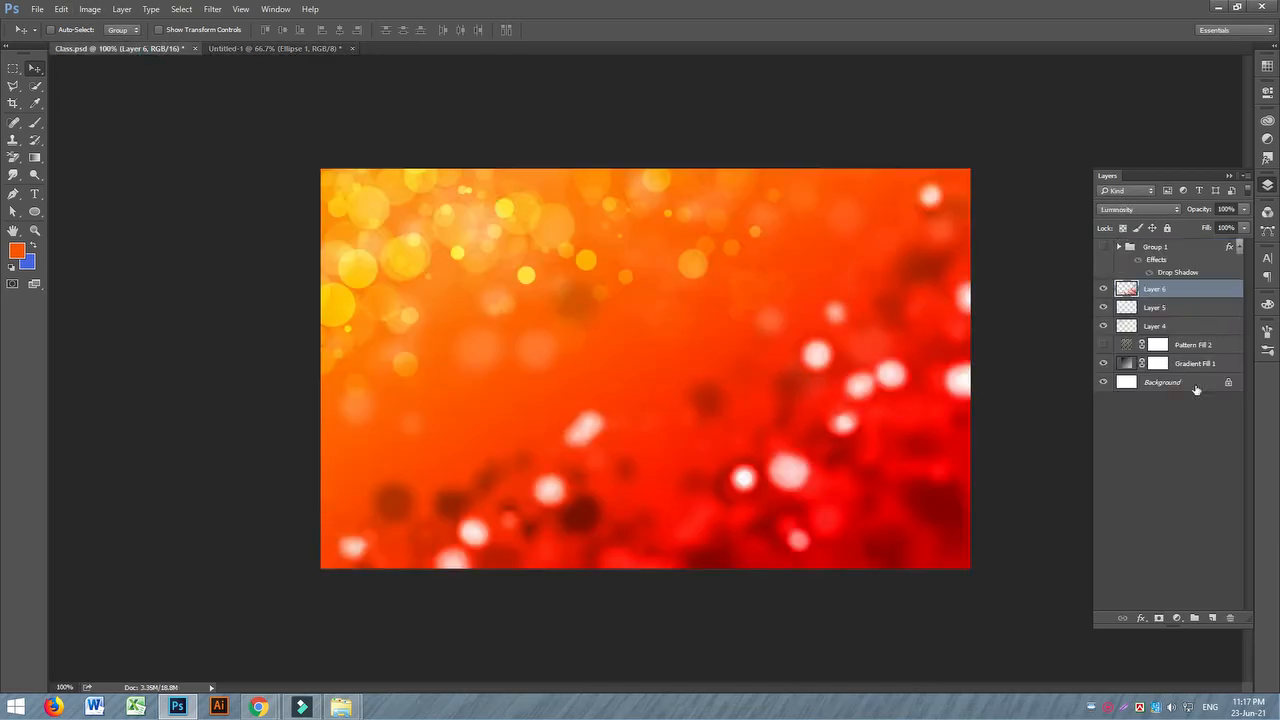
click(1215, 618)
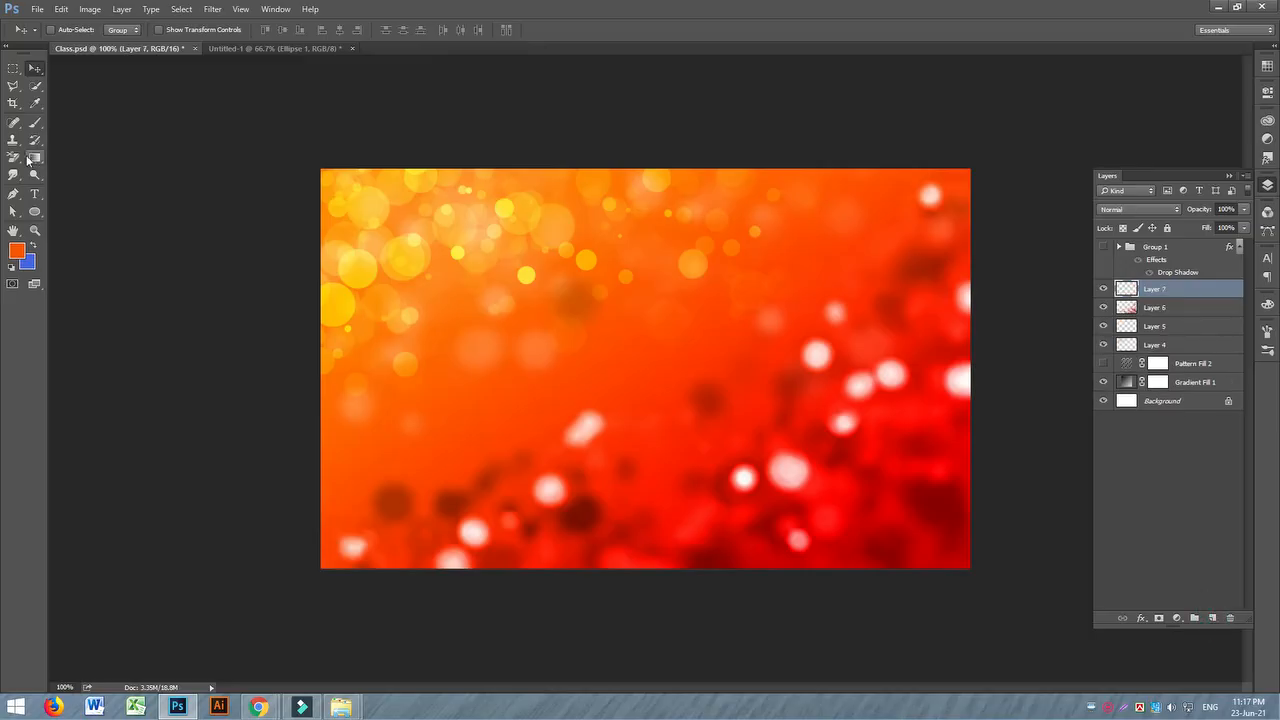
- Activate the Brush tool with the ring brush and reduce its size to 70 px
click(35, 122)
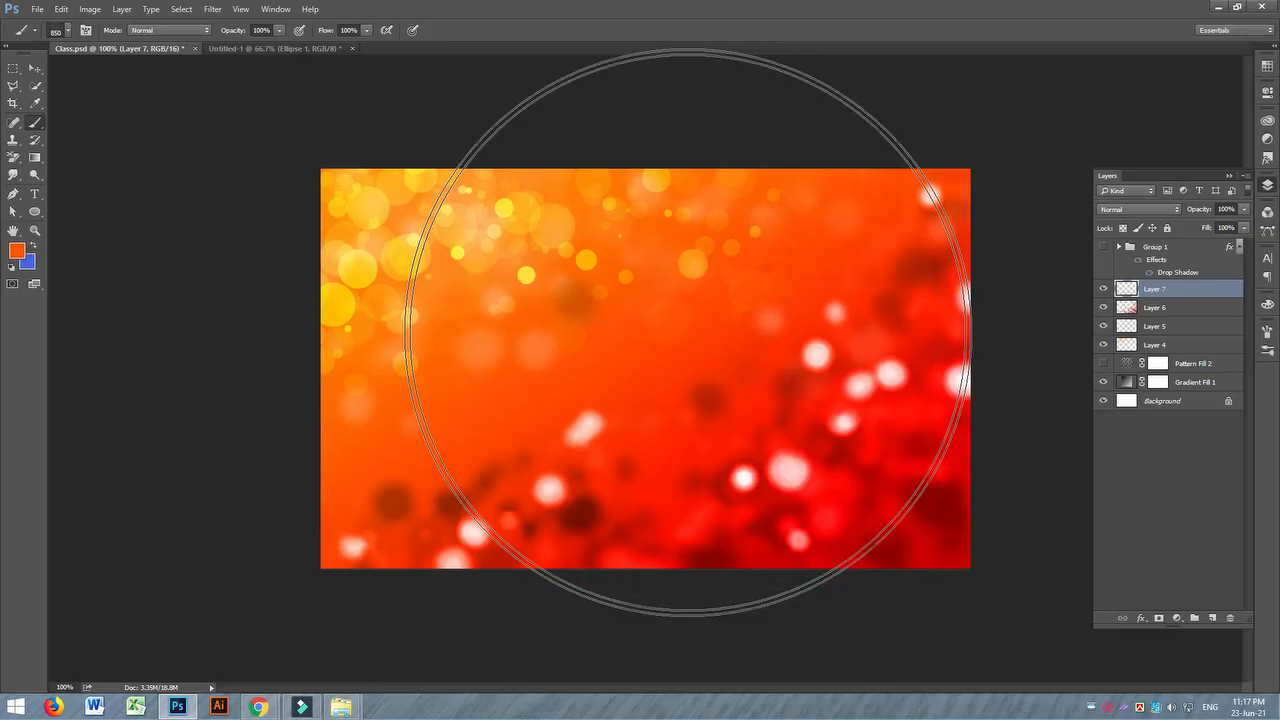
key(bracketleft)
key(bracketleft)
key(bracketleft)
key(bracketleft)
key(bracketleft)
key(bracketleft)
key(bracketleft)
key(bracketleft)
key(bracketleft)
key(bracketleft)
key(bracketleft)
key(bracketleft)
key(bracketleft)
key(bracketleft)
key(bracketleft)
- Test the ring brush with two strokes across the background and undo both
drag(695, 247, 431, 363)
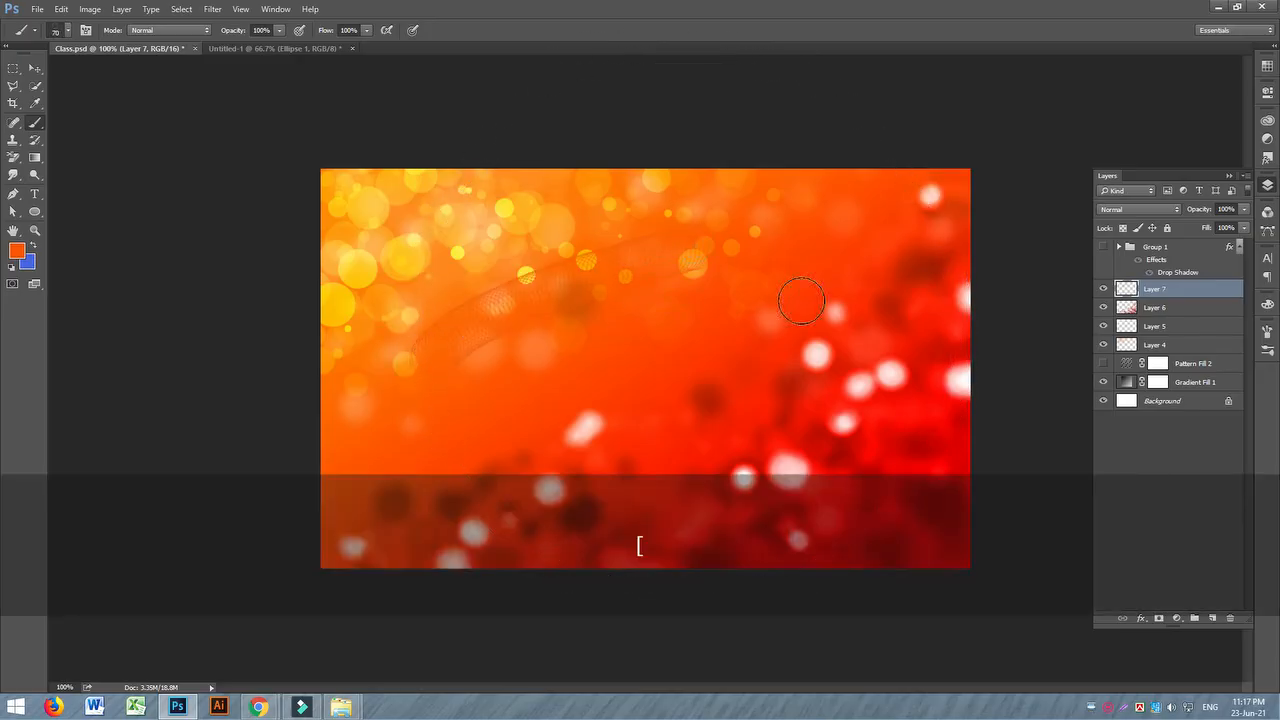
key(ctrl+z)
mouse_move(330, 308)
mouse_down()
mouse_move(595, 155)
mouse_move(690, 162)
mouse_up()
key(ctrl+z)
- Set the ring brush's tip spacing to 148% and its Shape Dynamics size jitter to 98%
click(86, 30)
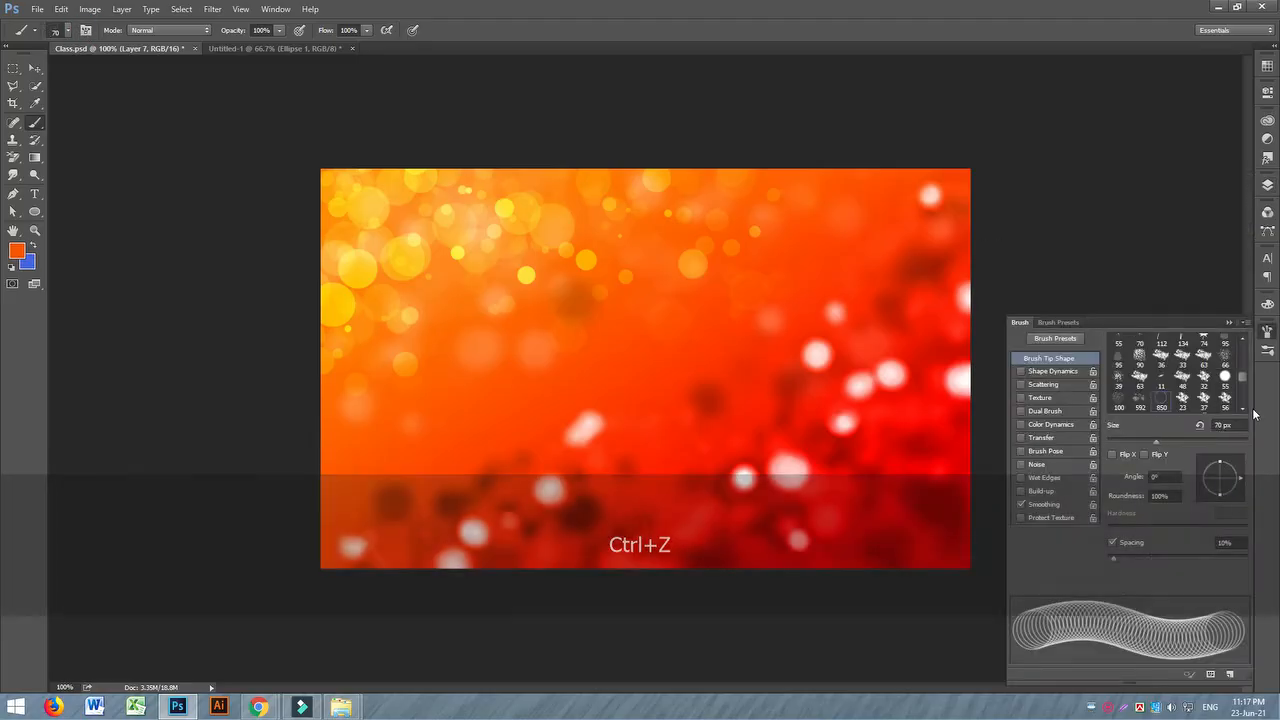
mouse_move(1113, 557)
mouse_down()
mouse_move(1096, 556)
mouse_move(1116, 560)
mouse_up()
drag(1146, 558, 1195, 558)
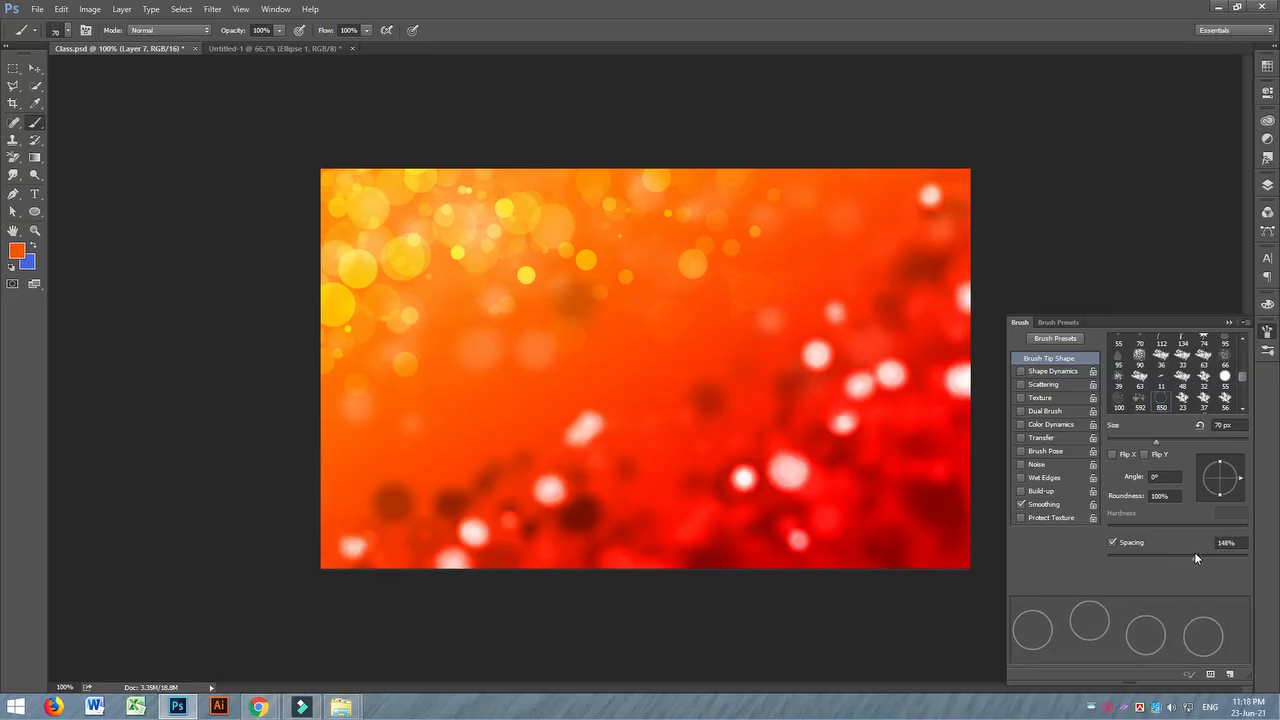
click(1055, 371)
mouse_move(1109, 352)
mouse_down()
mouse_move(1276, 358)
mouse_move(1244, 356)
mouse_up()
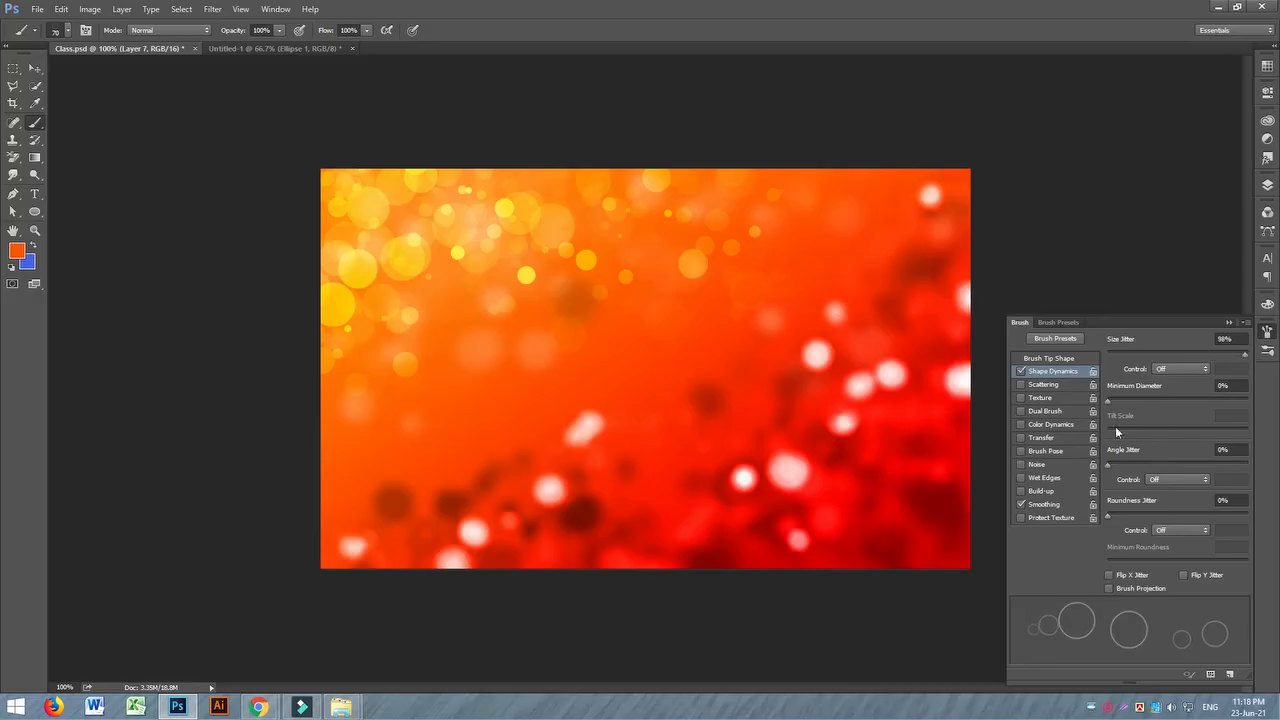
- Enable Scattering for the ring brush at 536% and set its tip spacing to 64%
click(1045, 385)
drag(1114, 360, 1201, 358)
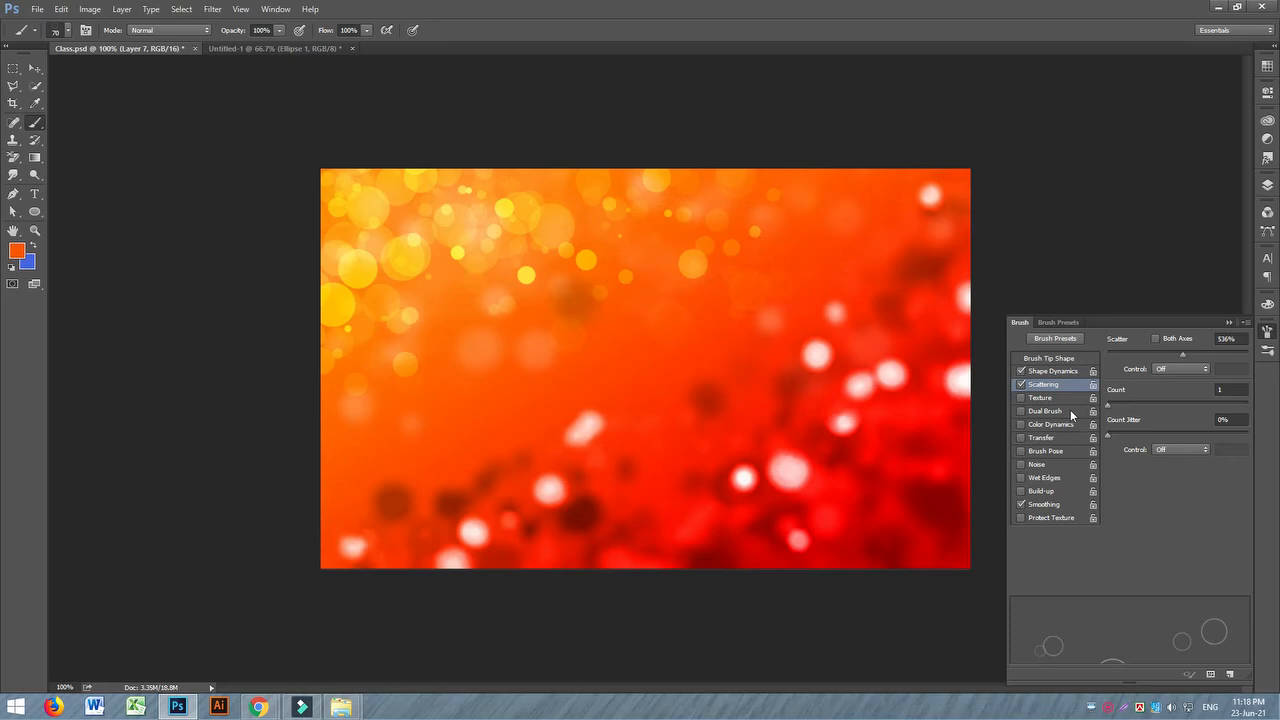
click(1053, 359)
mouse_move(1195, 558)
mouse_down()
mouse_move(1134, 555)
mouse_move(1165, 556)
mouse_move(1151, 554)
mouse_up()
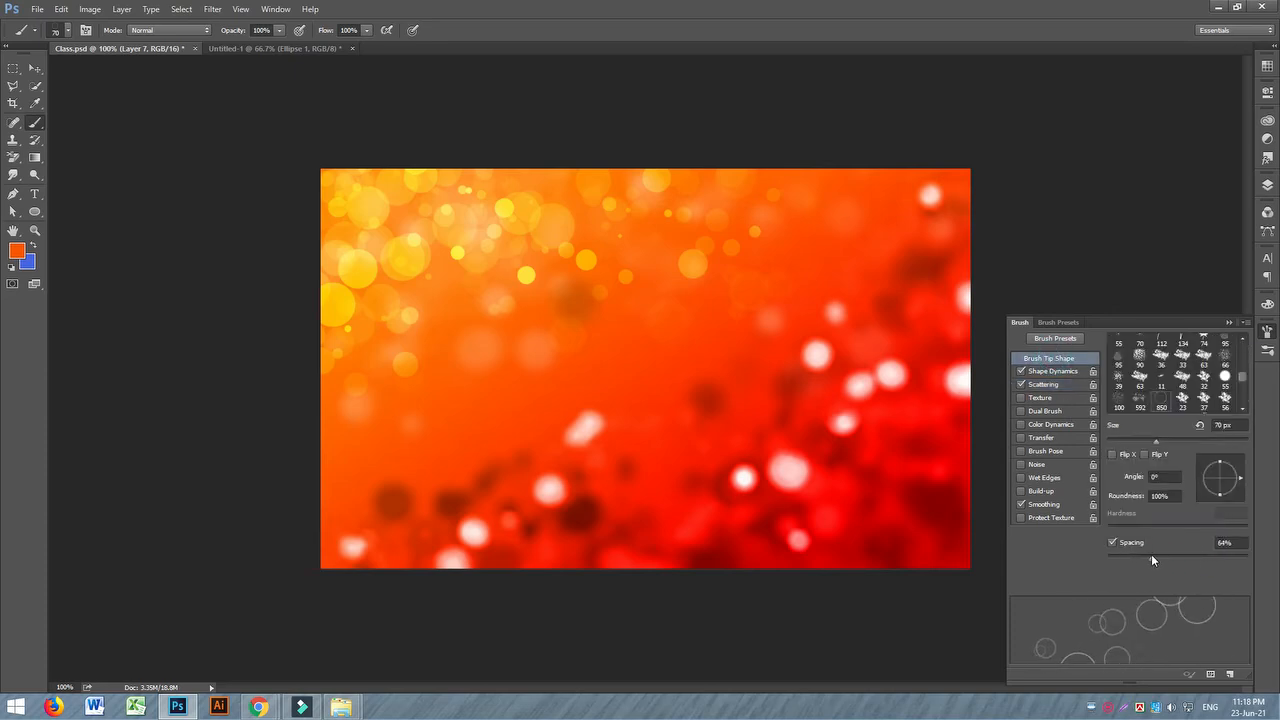
- Enable Transfer for the ring brush with 100% opacity jitter and close the brush settings
click(1055, 441)
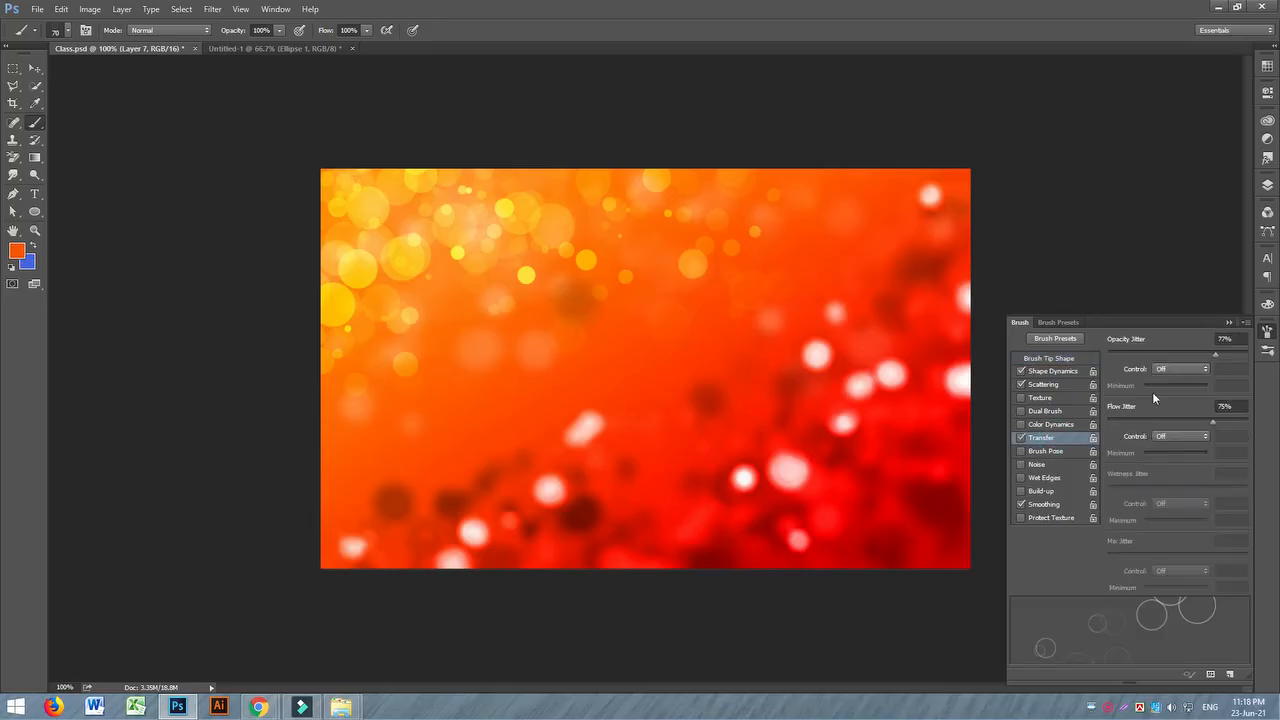
drag(1213, 358, 1222, 362)
key(ctrl+z)
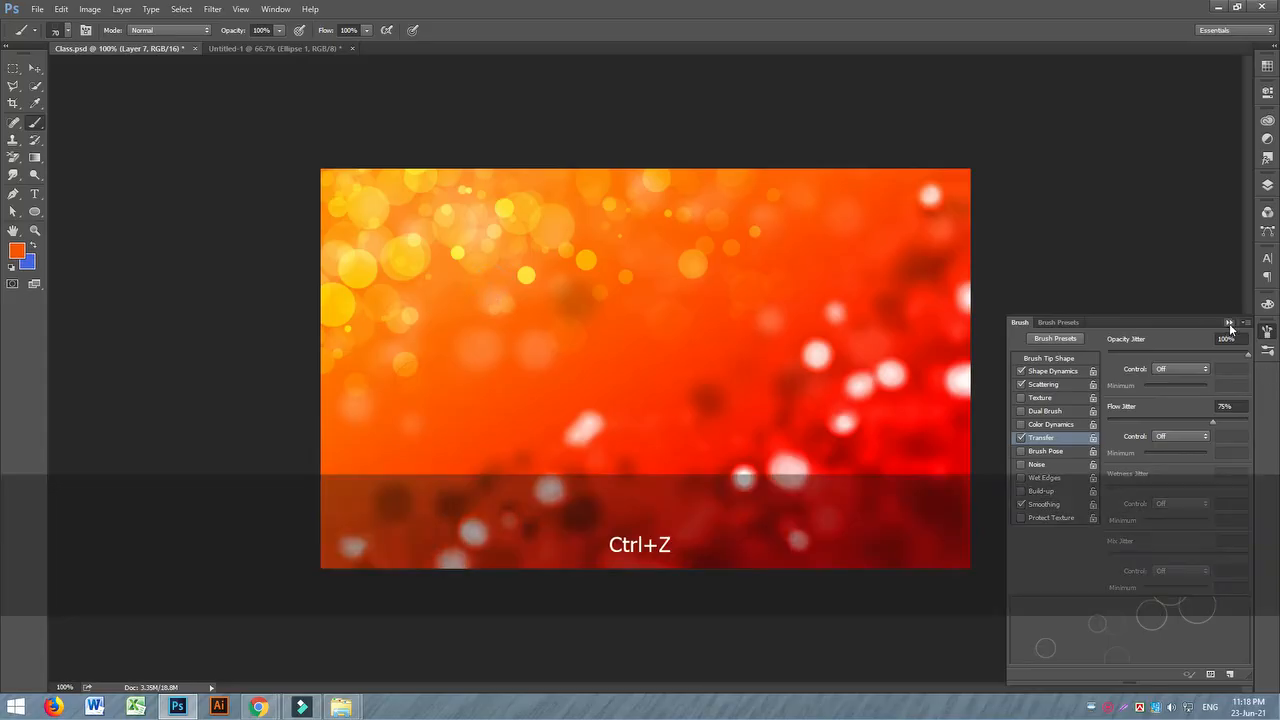
click(1229, 323)
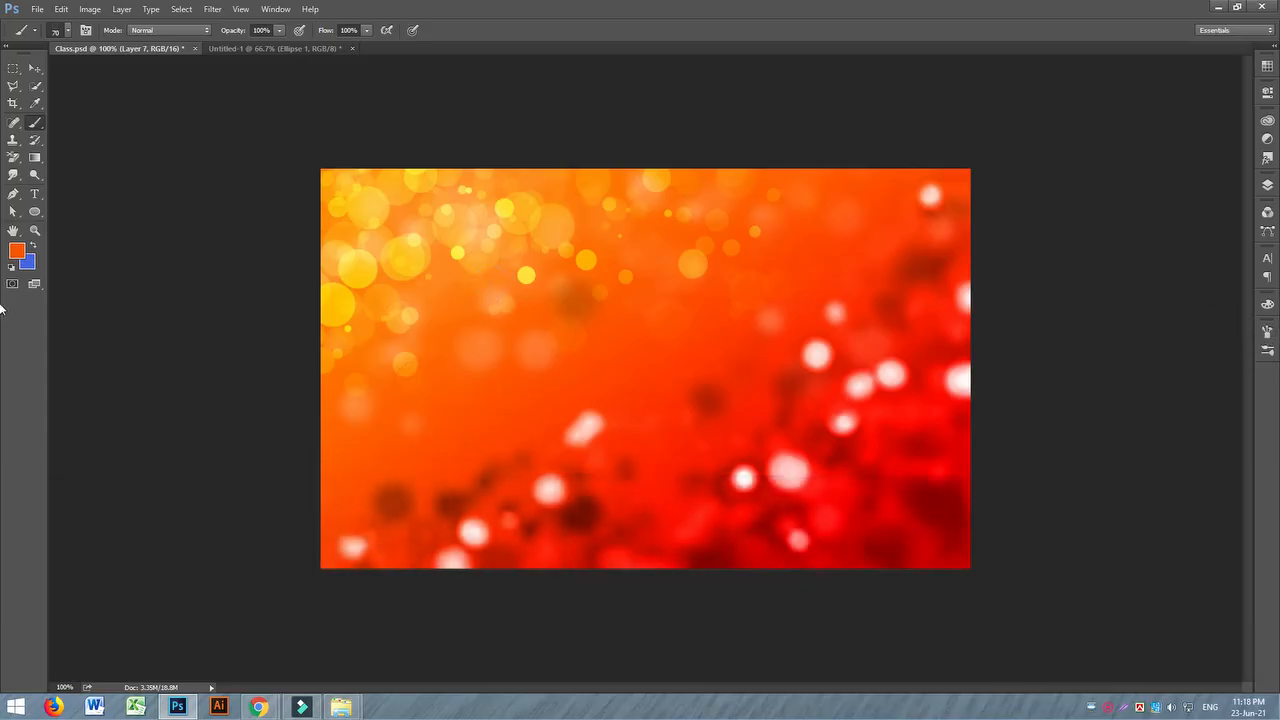
- Set the foreground colour to white and paint 70 px rings over the background's upper-left and lower-right bokeh areas on Layer 7
click(1267, 185)
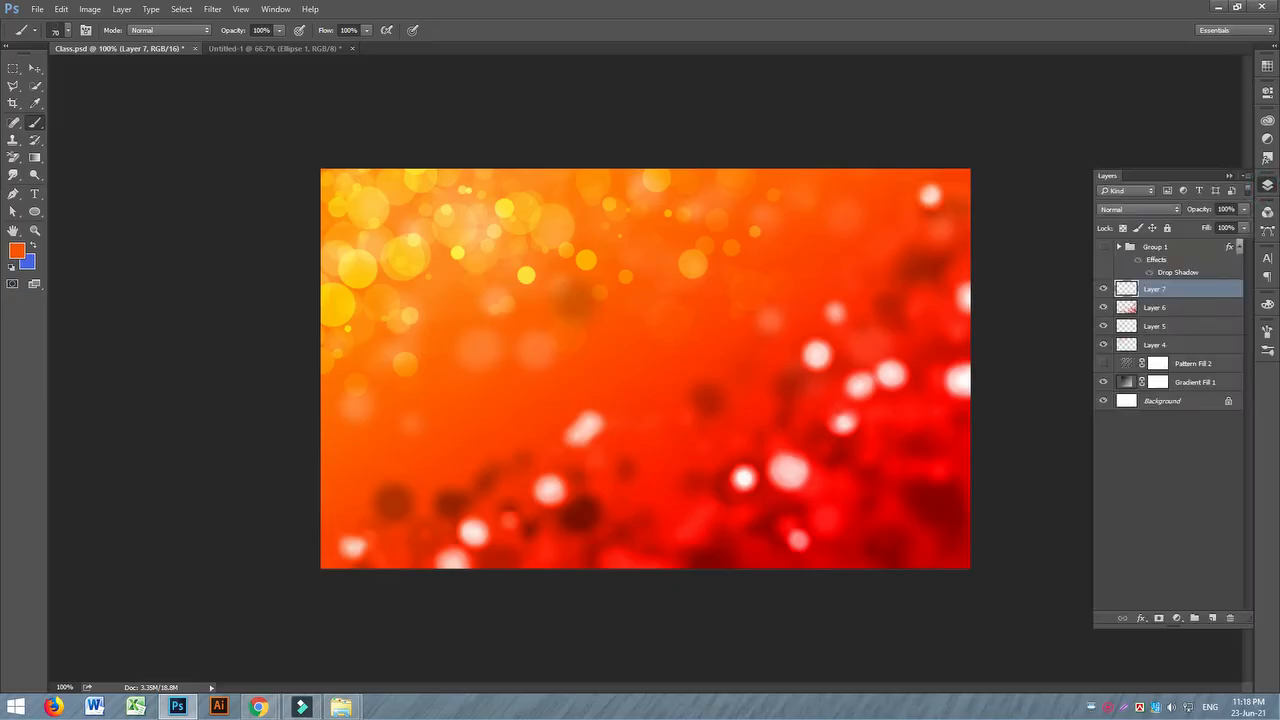
click(20, 256)
click(120, 189)
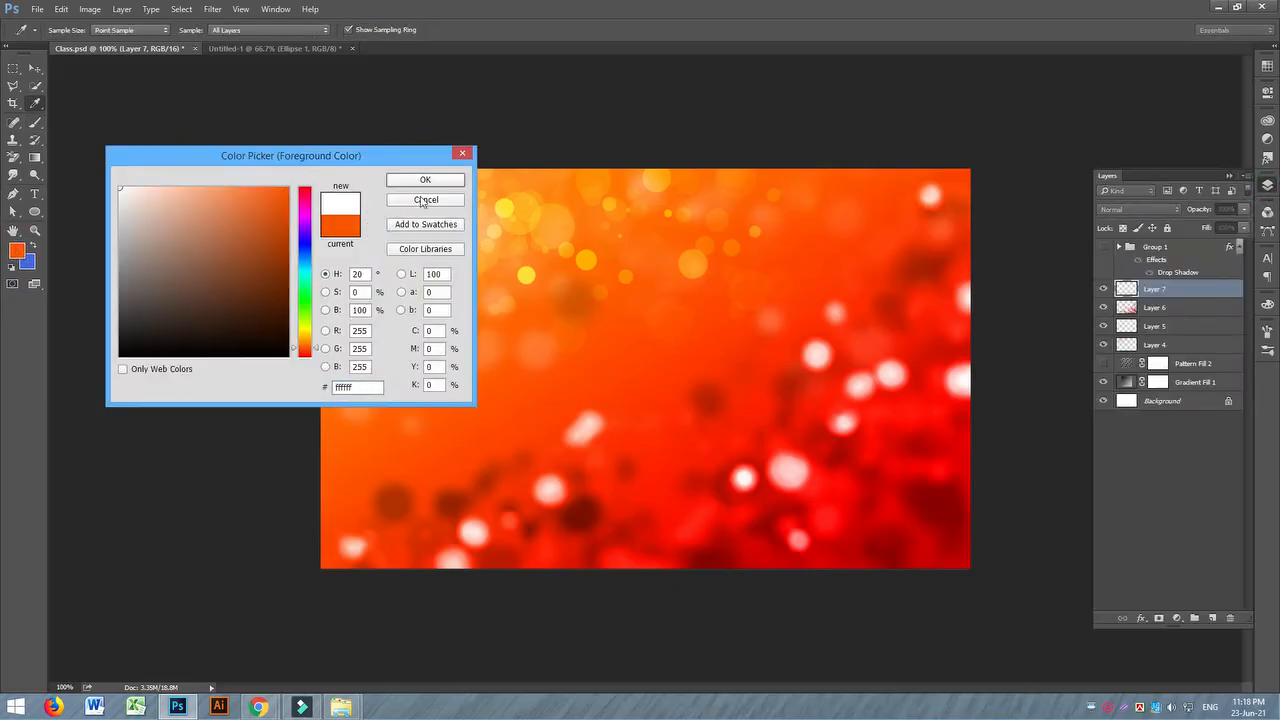
click(424, 181)
key(b)
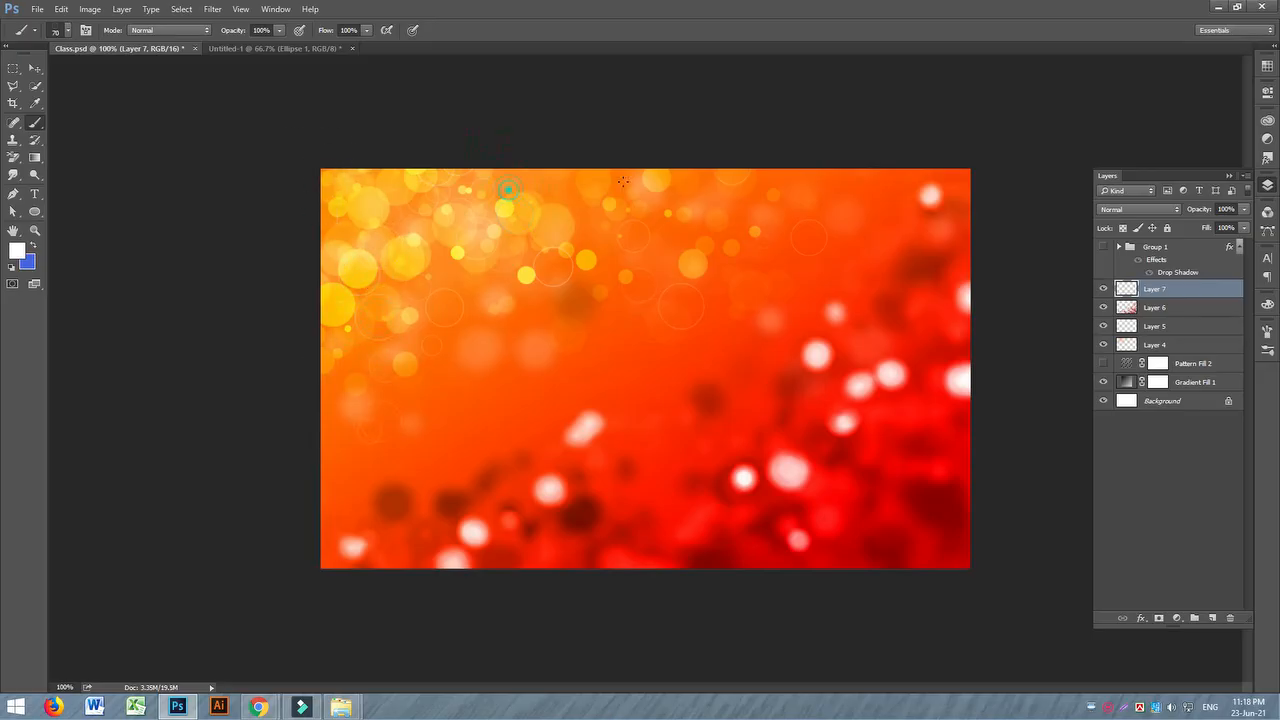
mouse_move(698, 425)
mouse_down()
mouse_move(948, 561)
mouse_move(914, 428)
mouse_move(972, 428)
mouse_move(657, 576)
mouse_move(670, 525)
mouse_move(739, 572)
mouse_move(880, 554)
mouse_up()
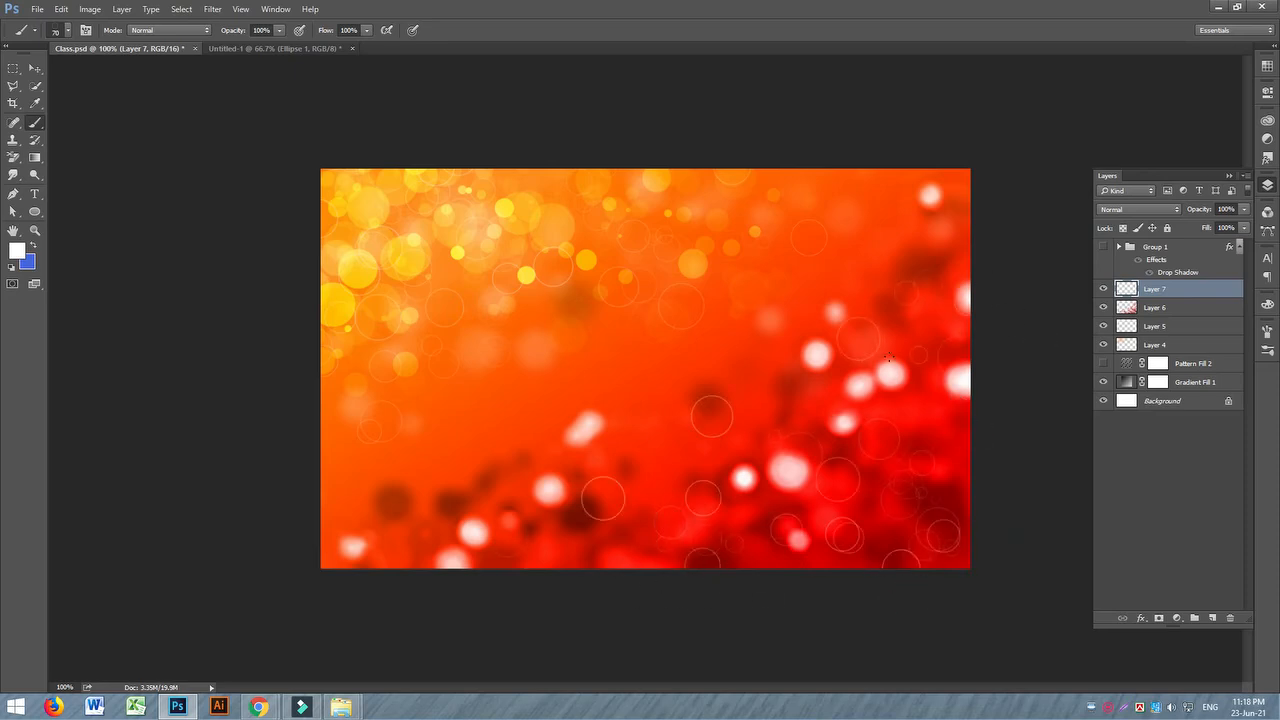
- Paint smaller rings on Layer 7 with the brush at 40 px along the background's lower, upper and right areas
key(bracketleft)
key(bracketleft)
click(606, 506)
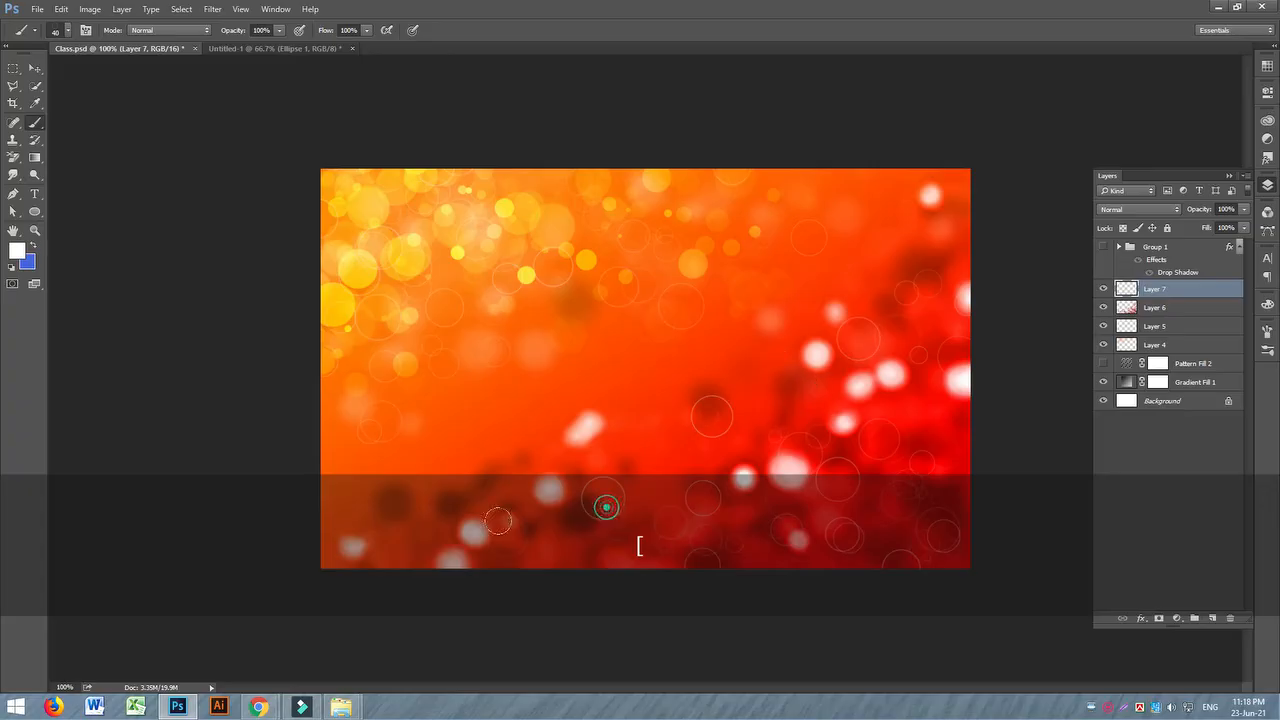
click(393, 546)
click(891, 176)
click(693, 170)
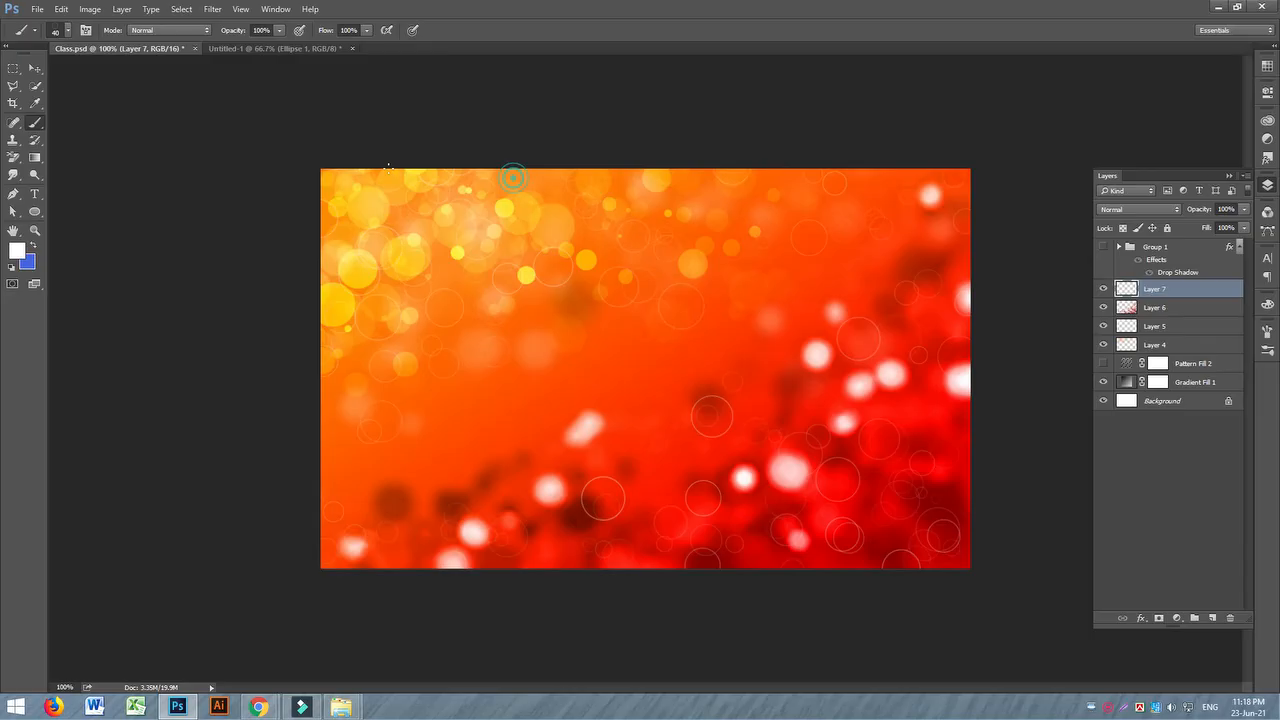
click(886, 542)
click(943, 443)
key(ctrl+equal)
key(ctrl+minus)
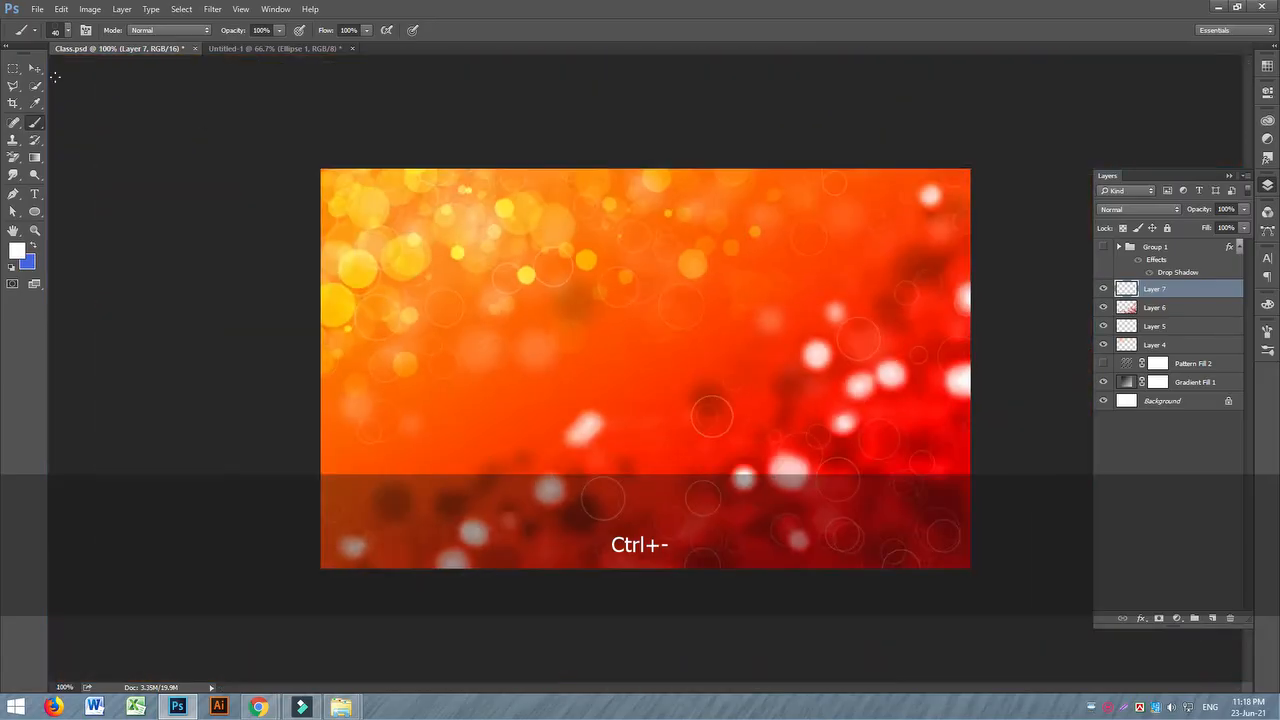
click(35, 68)
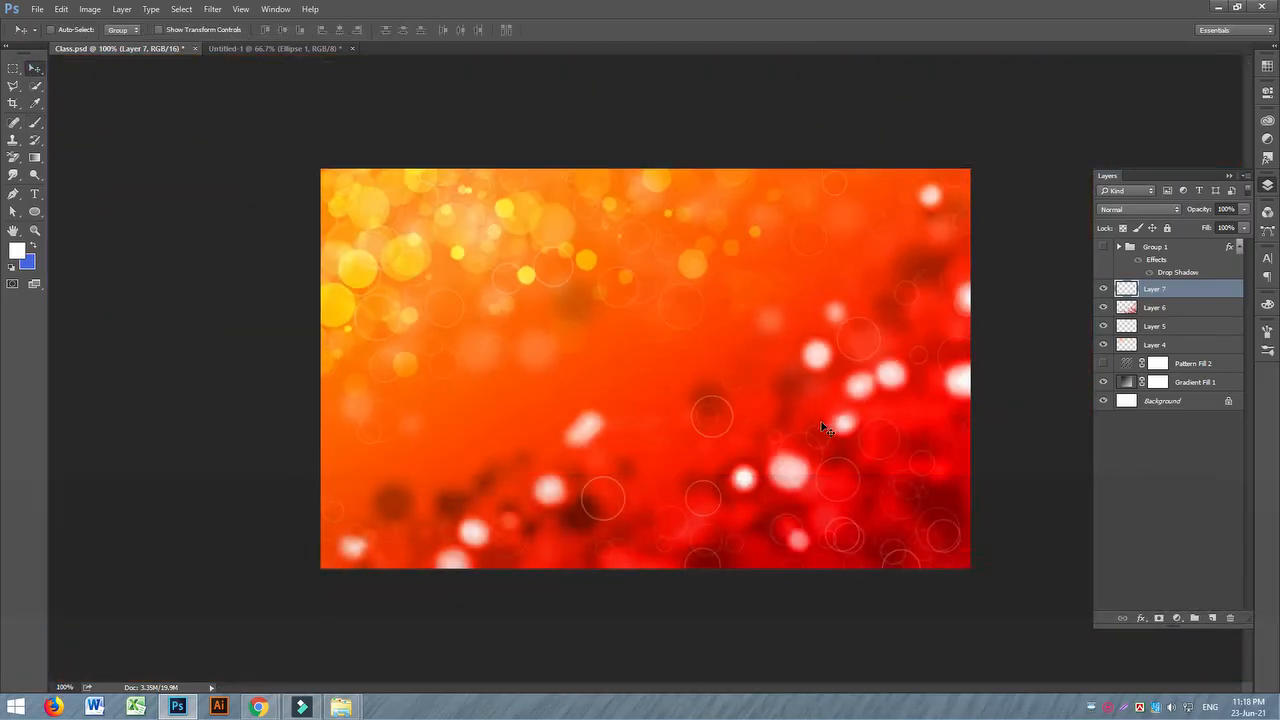
key(ctrl+equal)
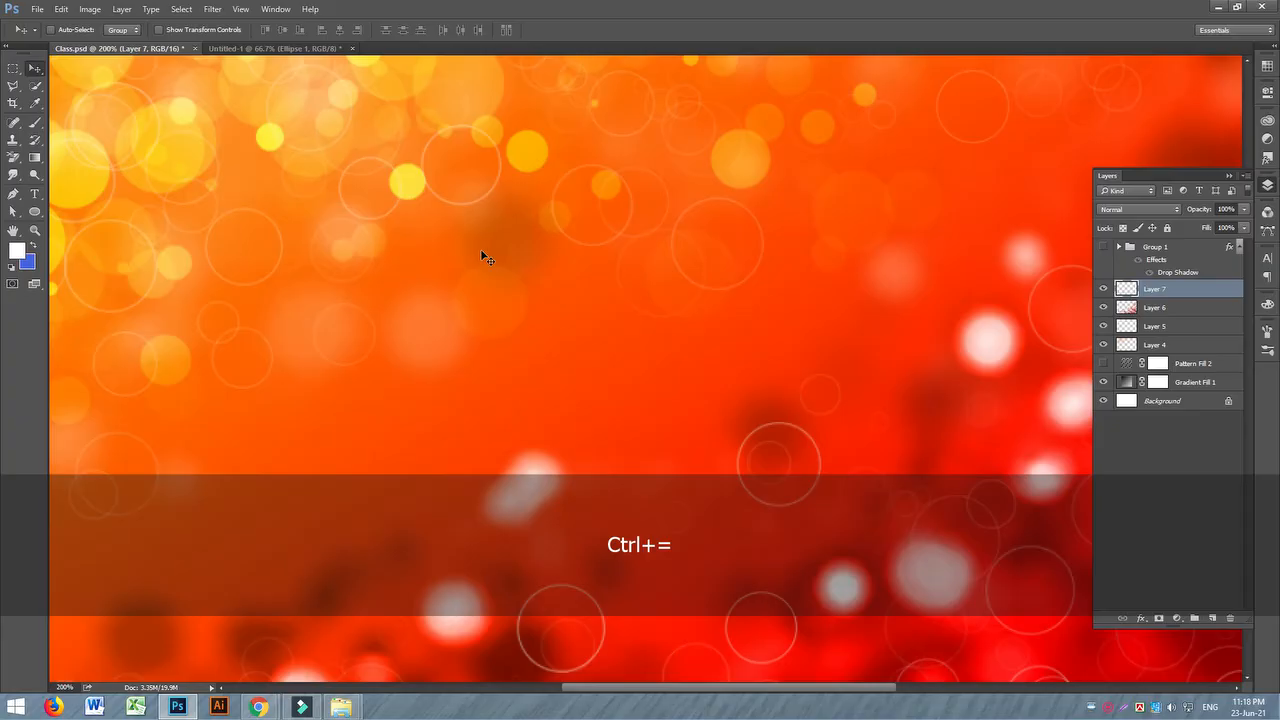
key(ctrl+minus)
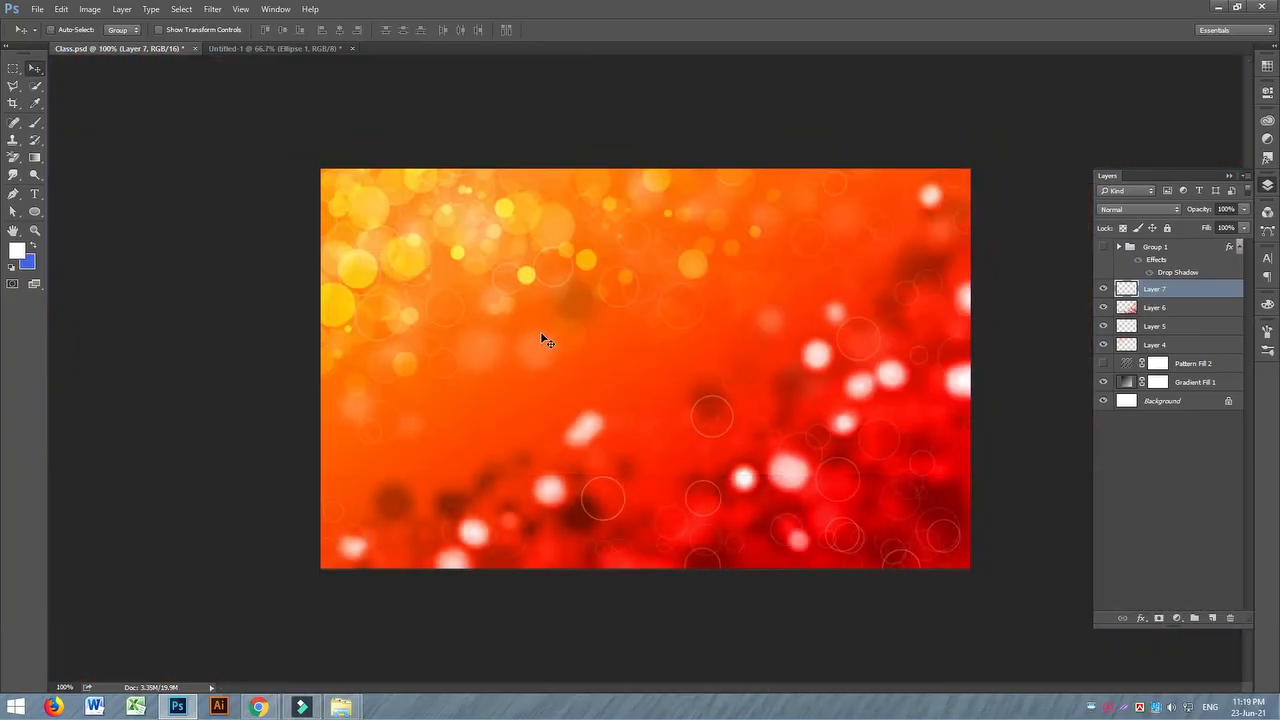
- Create a new transparent 1000 x 1000 px document at 300 pixels/inch in 16-bit RGB
key(ctrl)
key(ctrl+n)
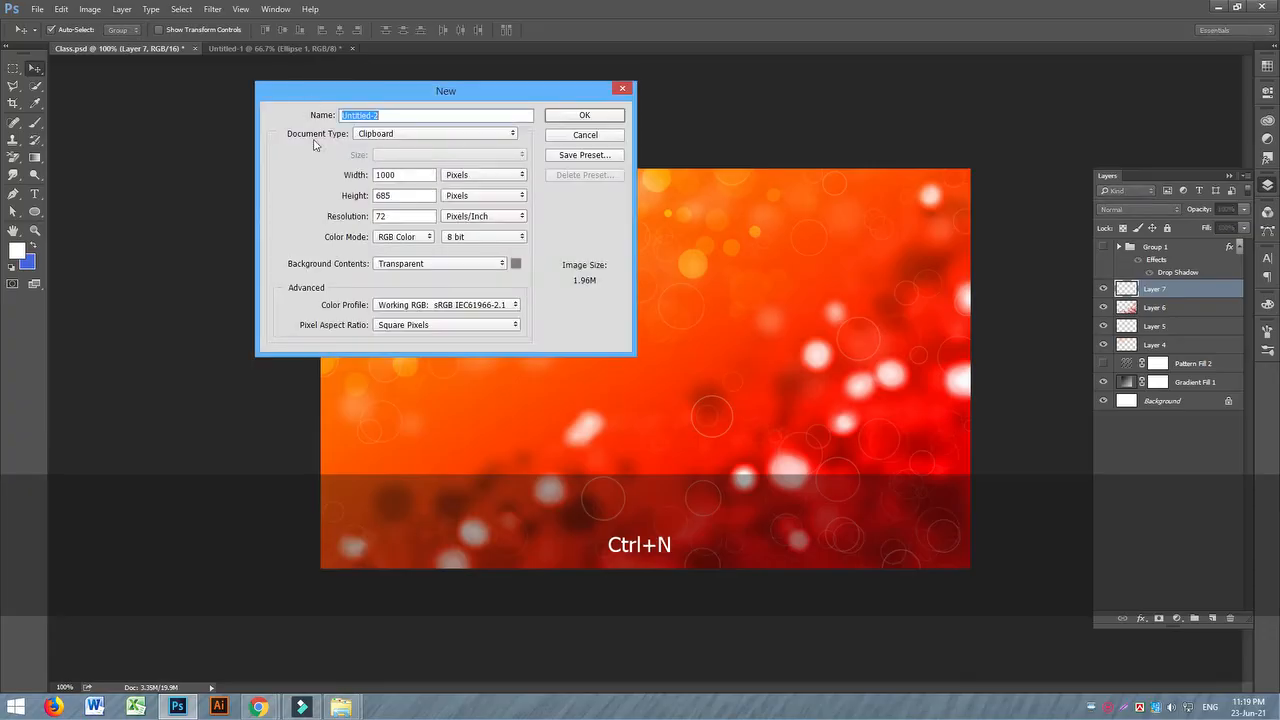
double_click(405, 195)
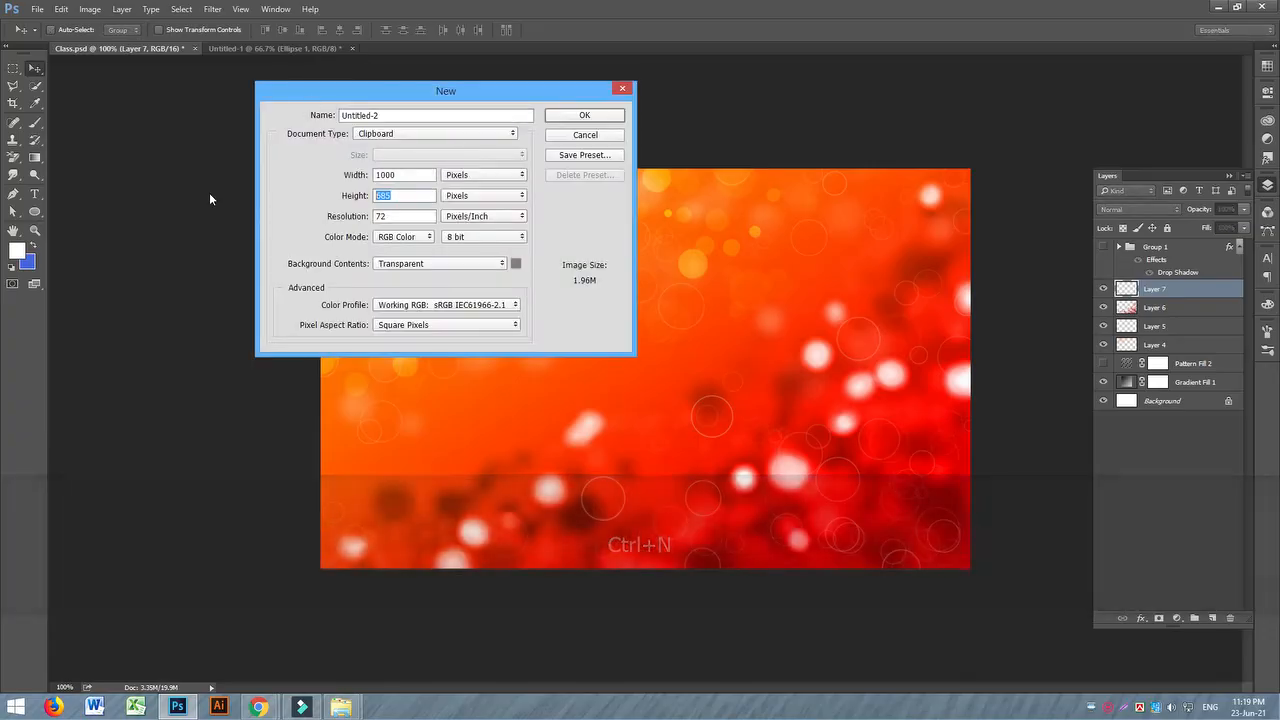
text(1000)
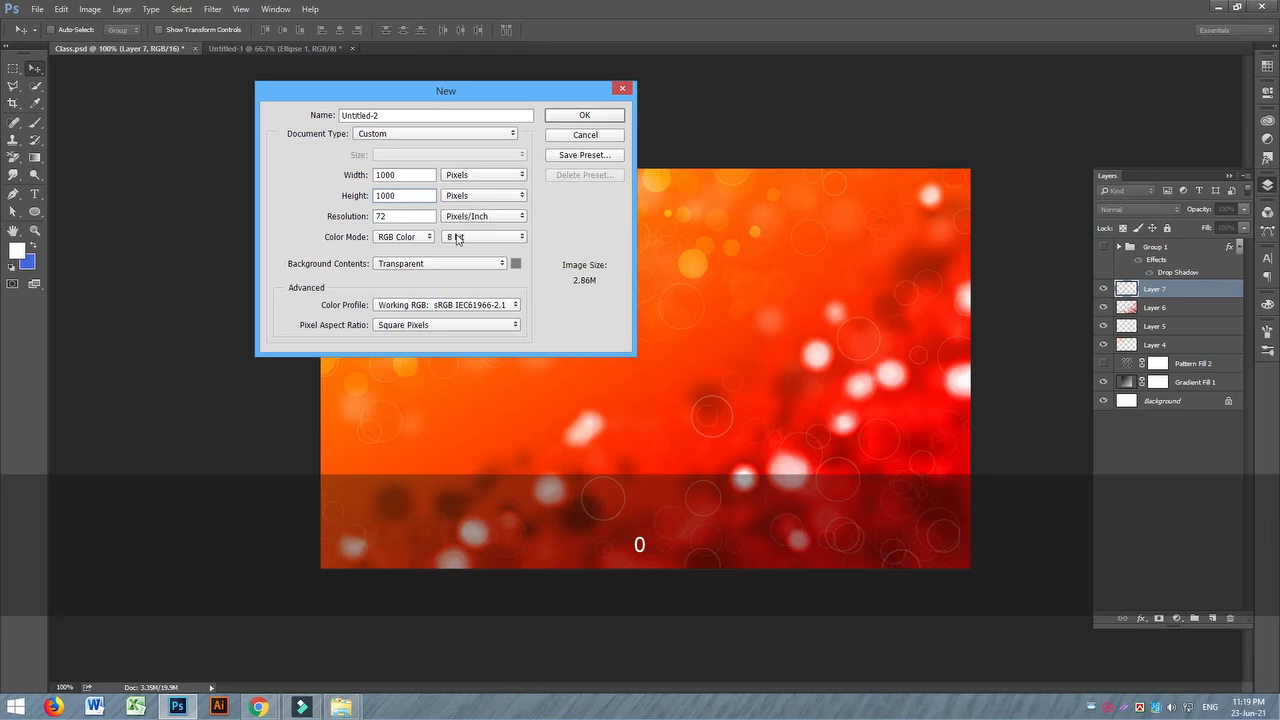
double_click(404, 218)
text(300)
click(483, 237)
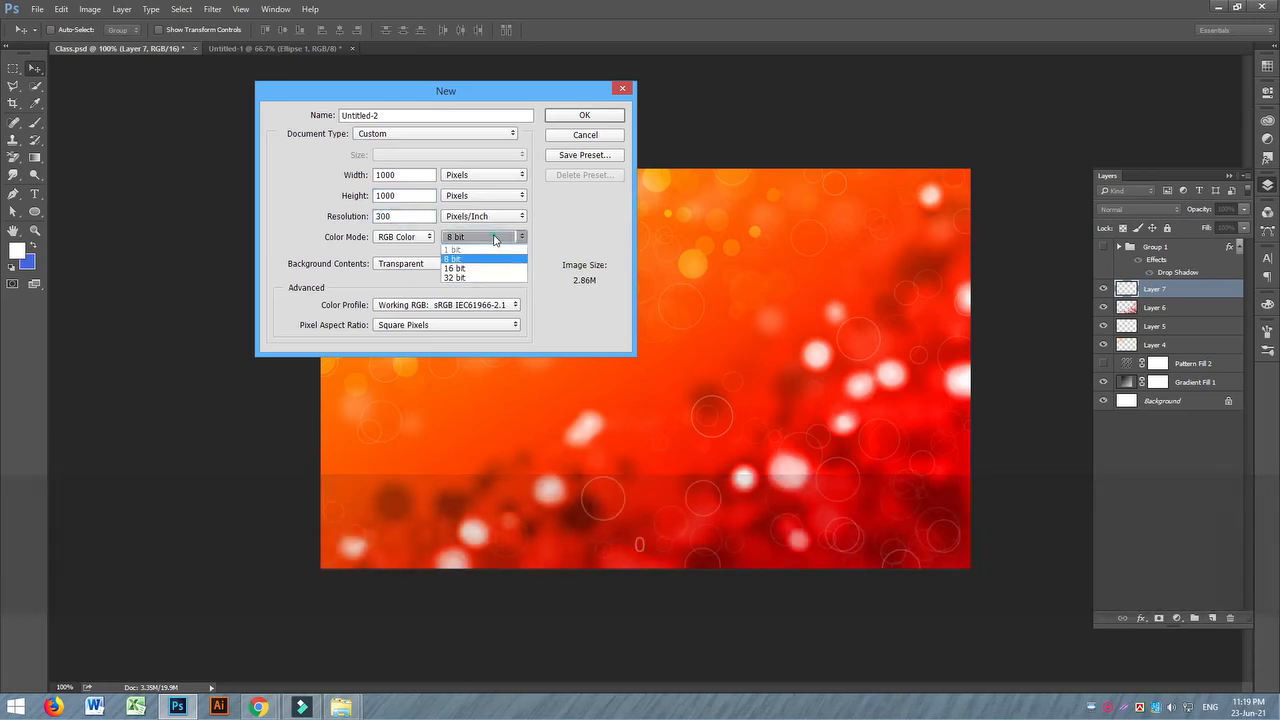
click(478, 268)
click(584, 114)
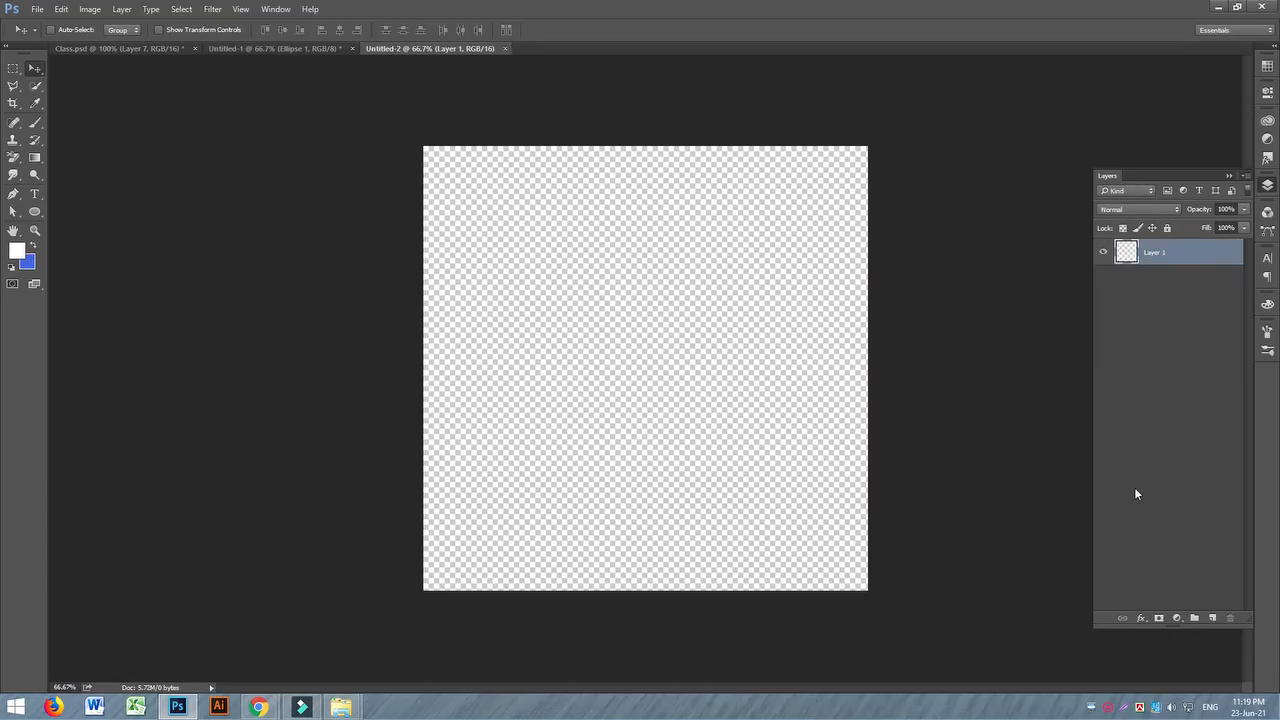
- Fill Layer 1 with white and set the foreground colour to black
key(alt+BackSpace)
click(17, 252)
click(277, 345)
click(424, 180)
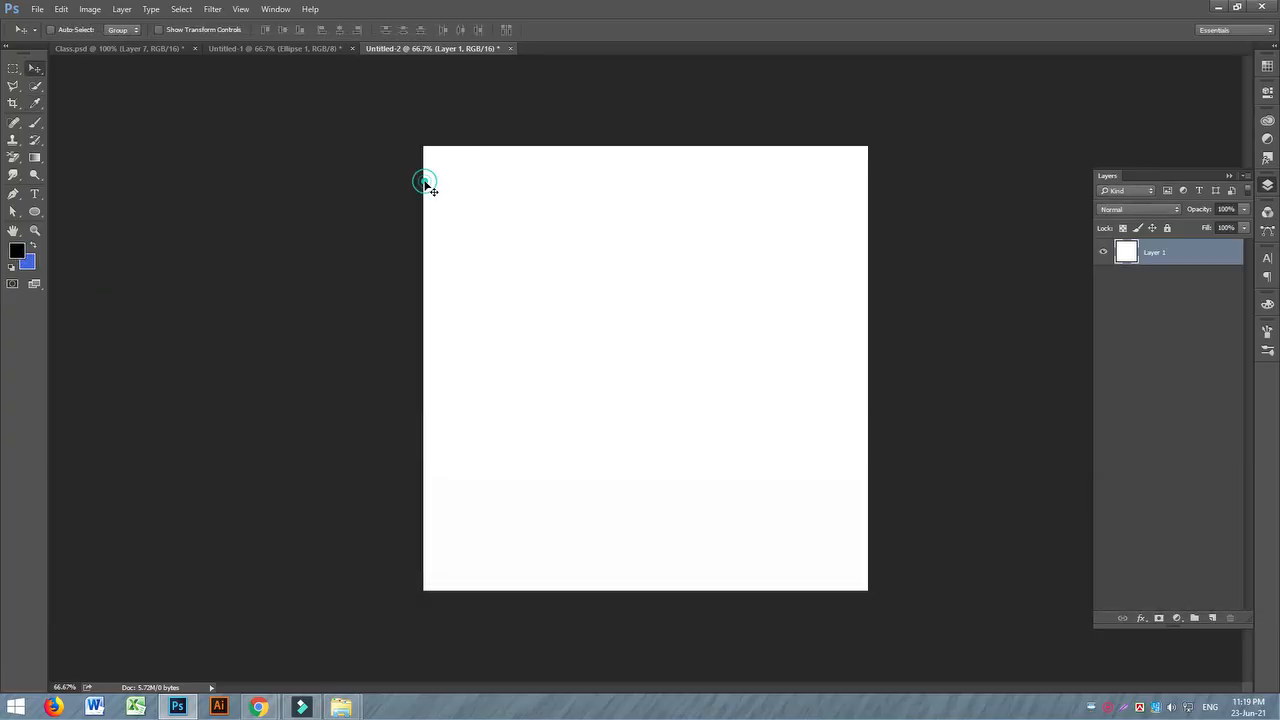
- Add a black Solid Color fill layer above Layer 1
key(alt)
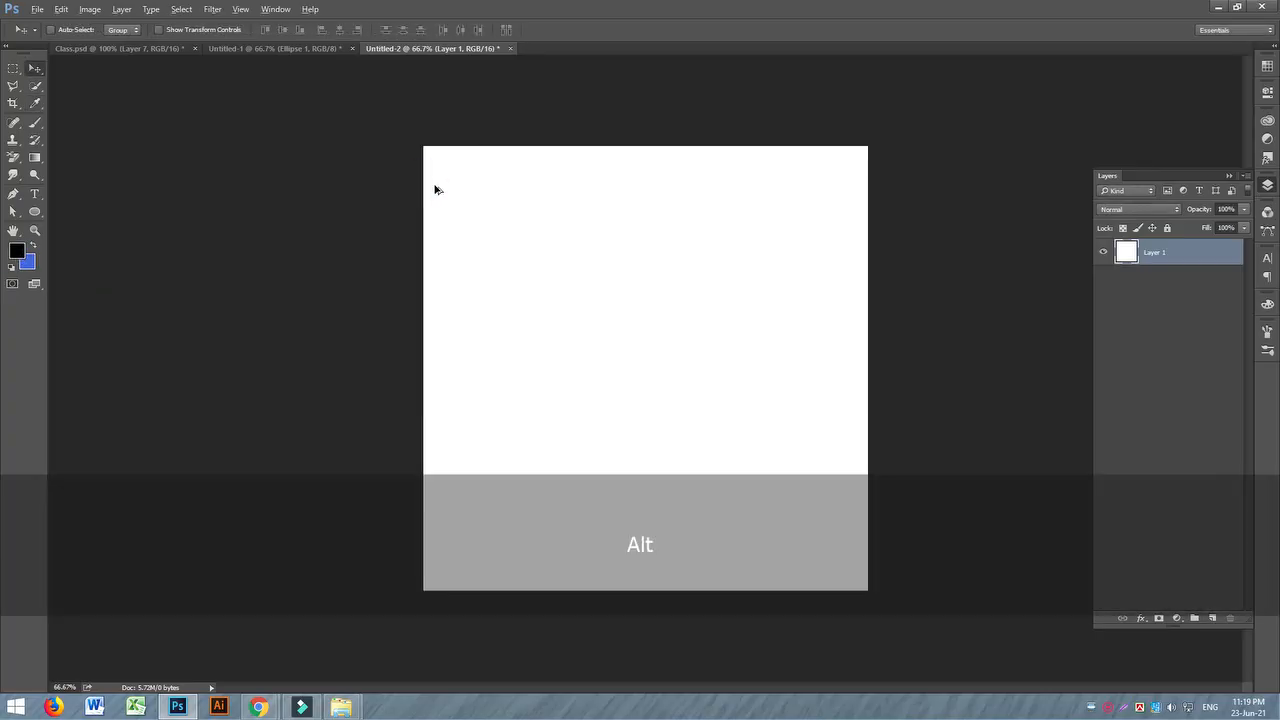
key(Left)
key(Left)
click(1178, 619)
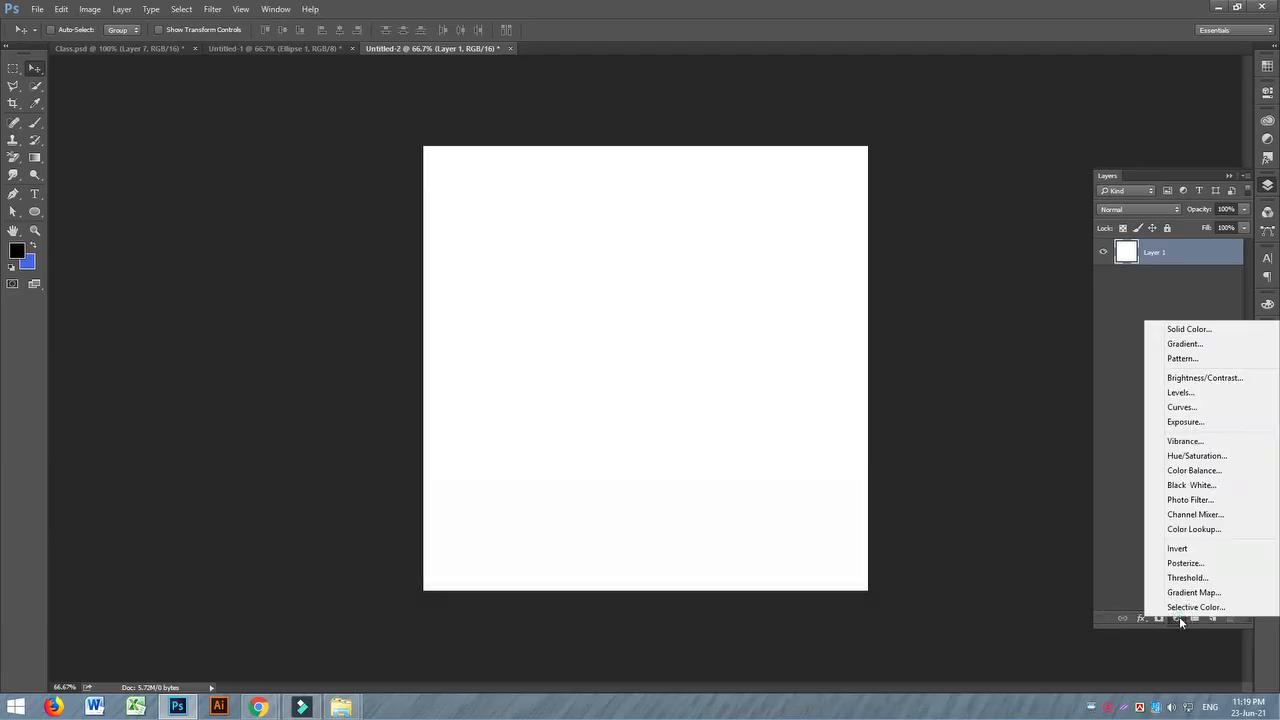
click(1190, 330)
click(263, 329)
click(425, 179)
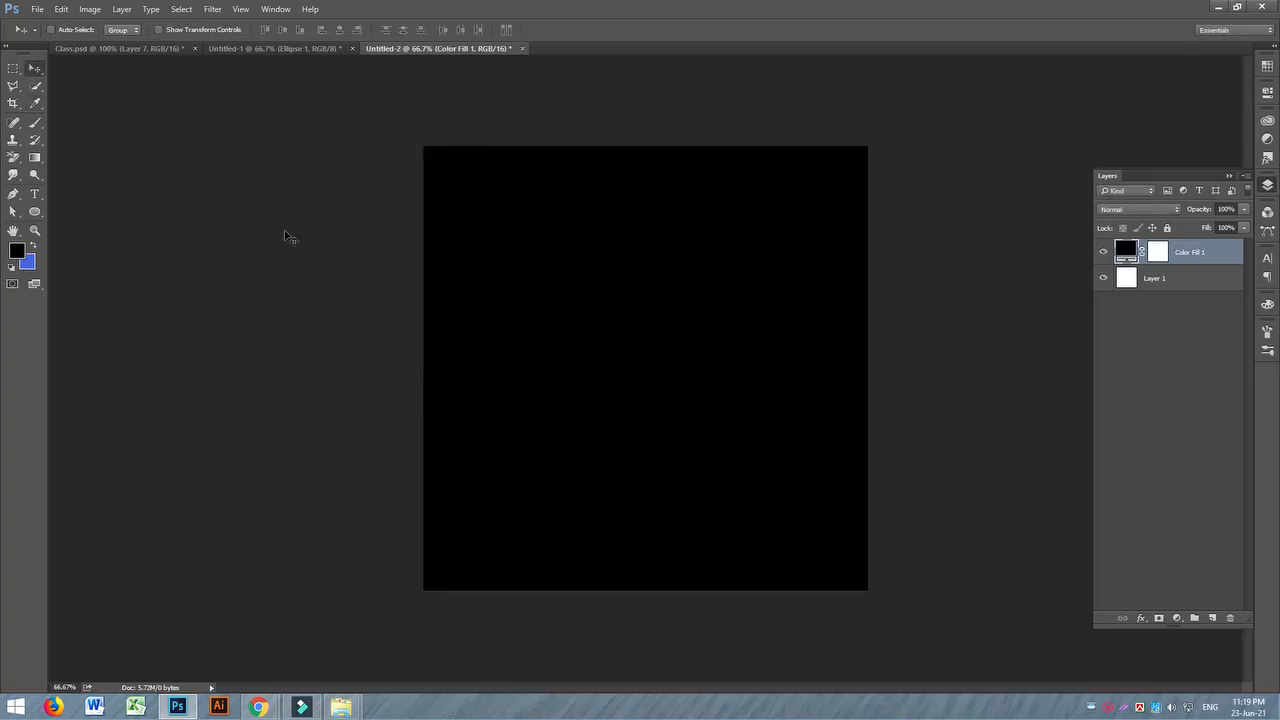
- Start the Lens Flare filter on the Color Fill 1 layer, converting the layer to a smart object
click(212, 9)
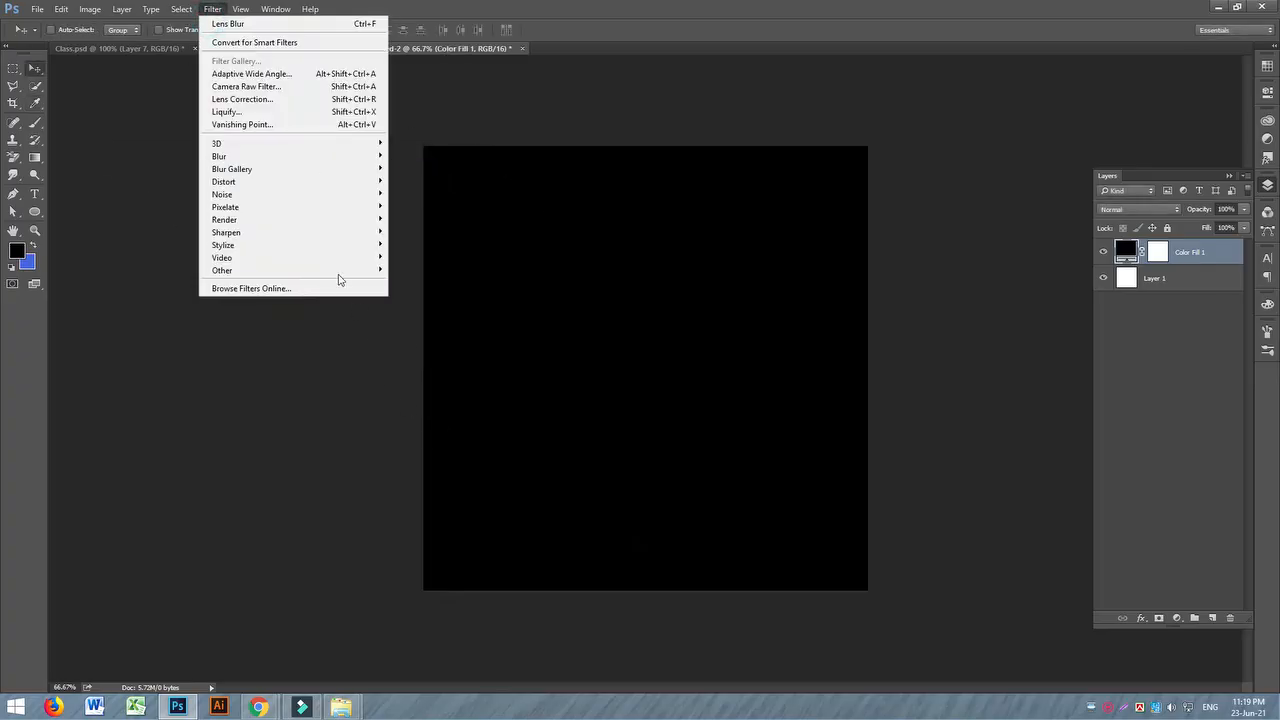
mouse_move(332, 255)
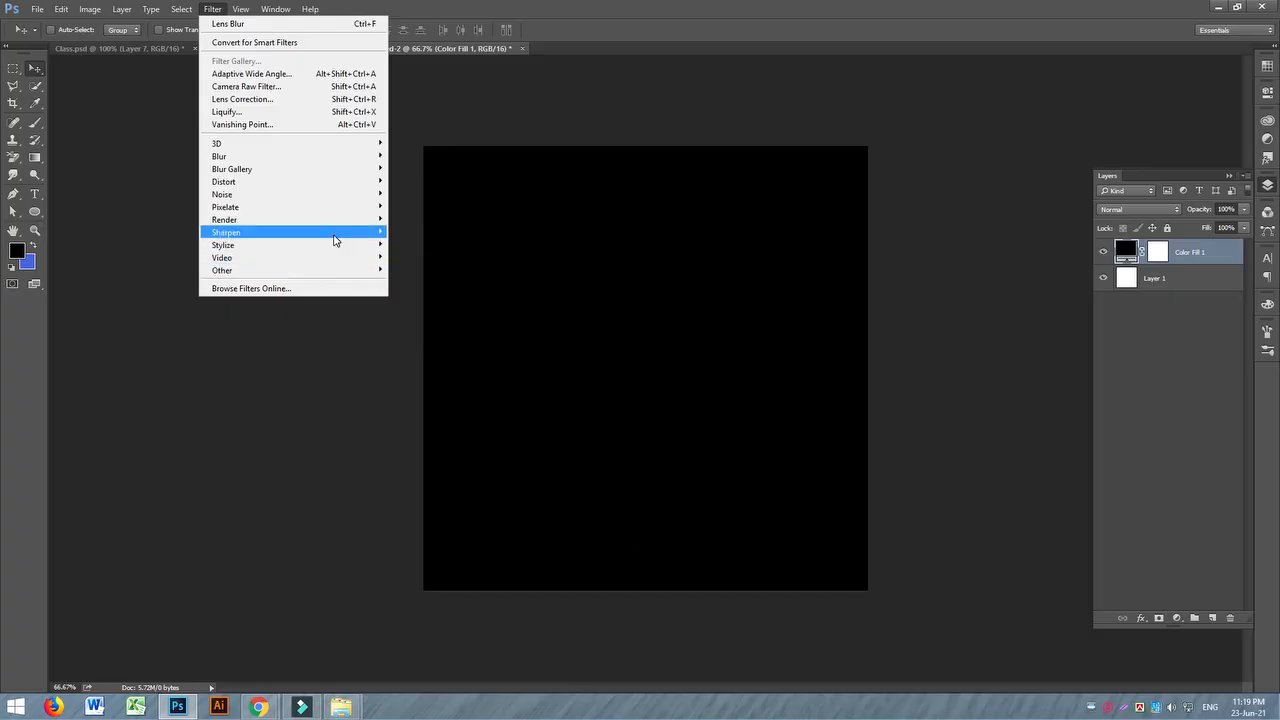
mouse_move(344, 219)
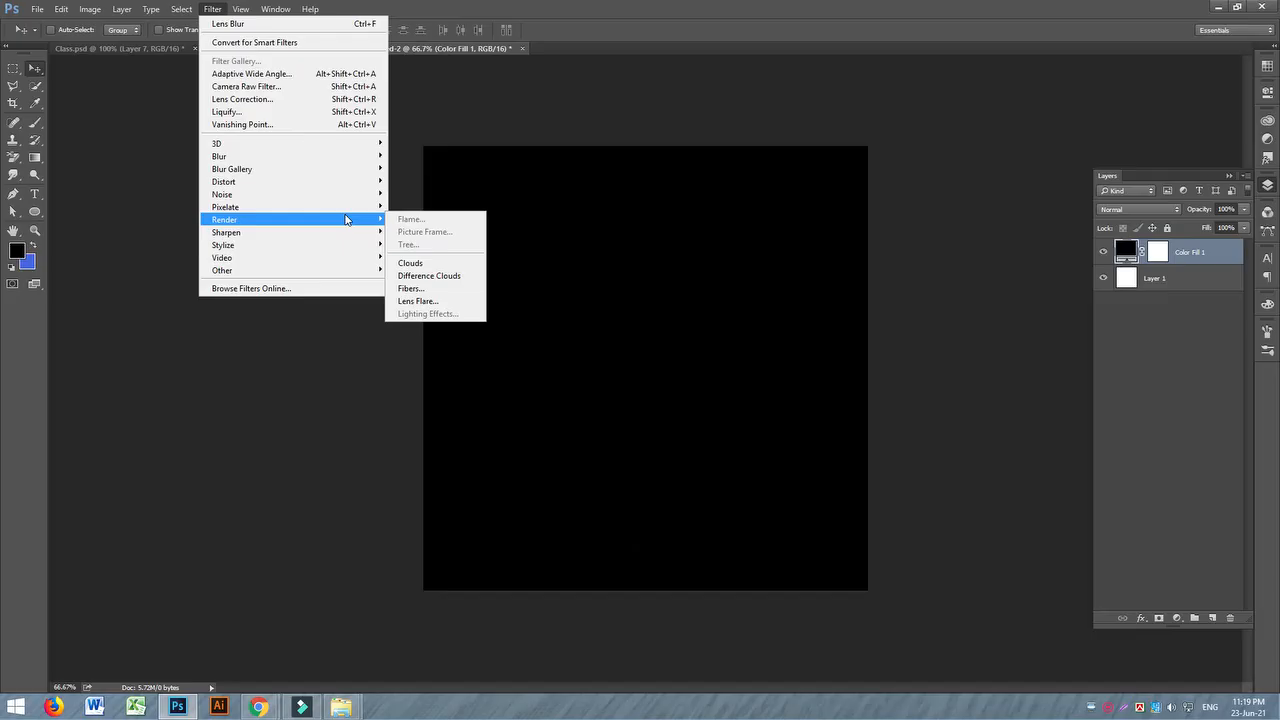
click(441, 306)
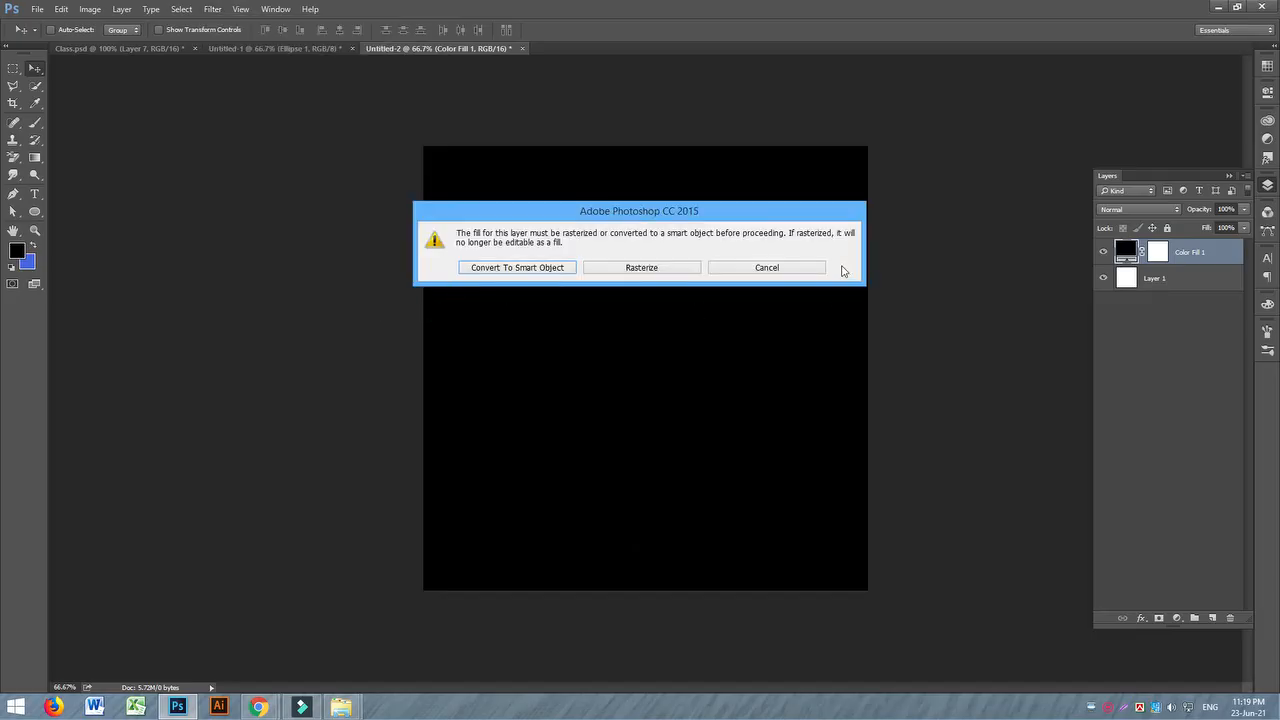
click(524, 268)
drag(665, 147, 1030, 235)
- Try a 35mm Prime lens flare at 128% brightness with its centre near the preview's upper-left corner
mouse_move(930, 318)
mouse_down()
mouse_move(966, 308)
mouse_move(932, 290)
mouse_move(914, 297)
mouse_move(907, 281)
mouse_move(925, 284)
mouse_move(941, 326)
mouse_up()
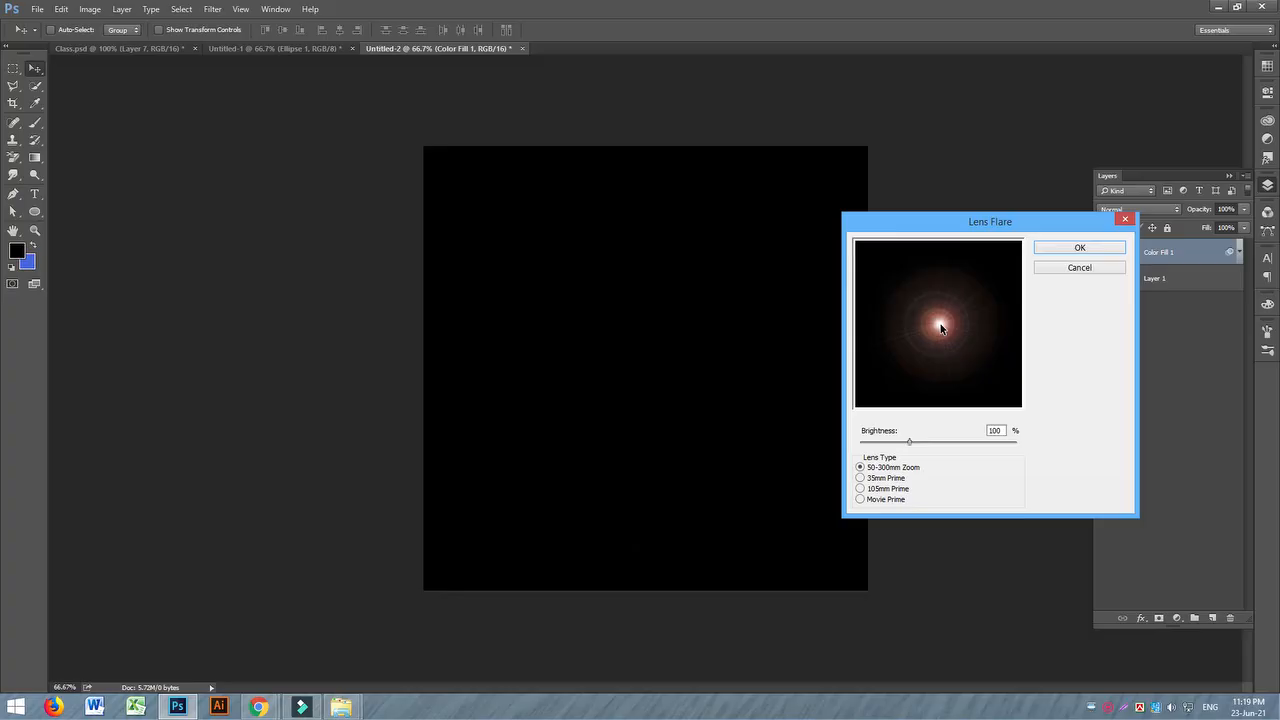
mouse_move(909, 447)
mouse_down()
mouse_move(934, 440)
mouse_move(894, 443)
mouse_move(935, 443)
mouse_move(923, 443)
mouse_up()
click(890, 482)
drag(945, 315, 894, 283)
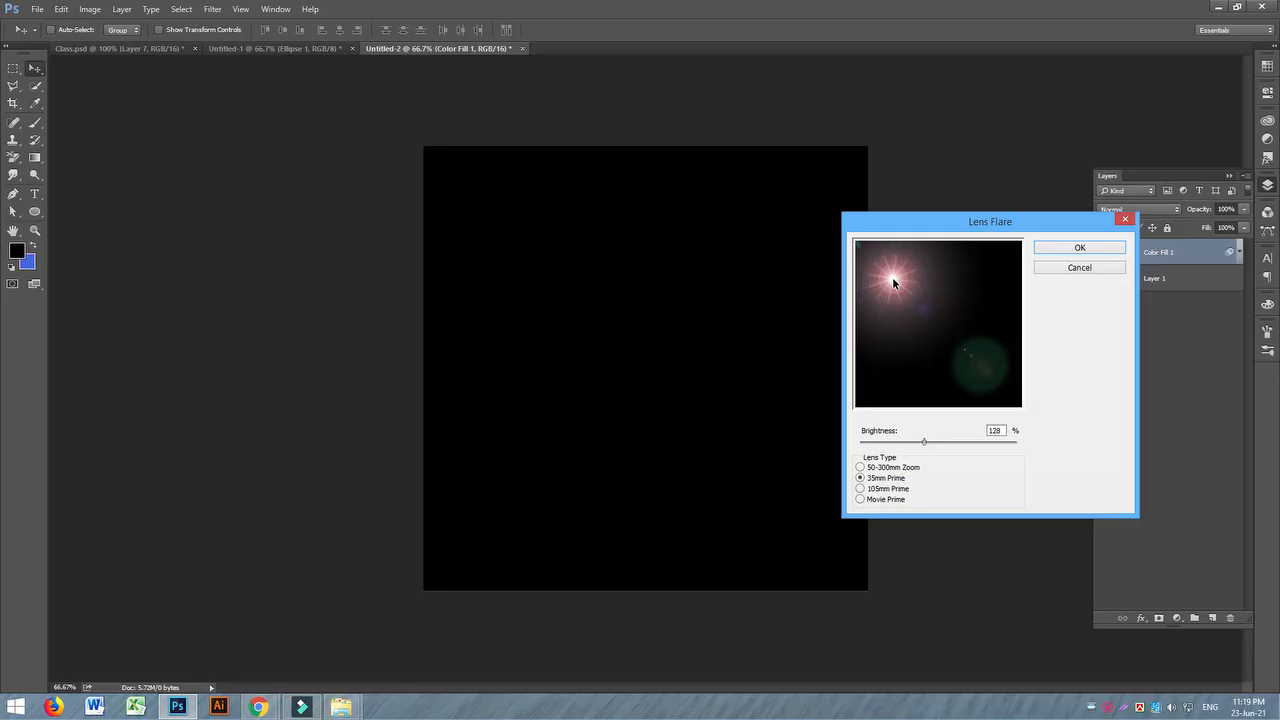
drag(1001, 390, 888, 272)
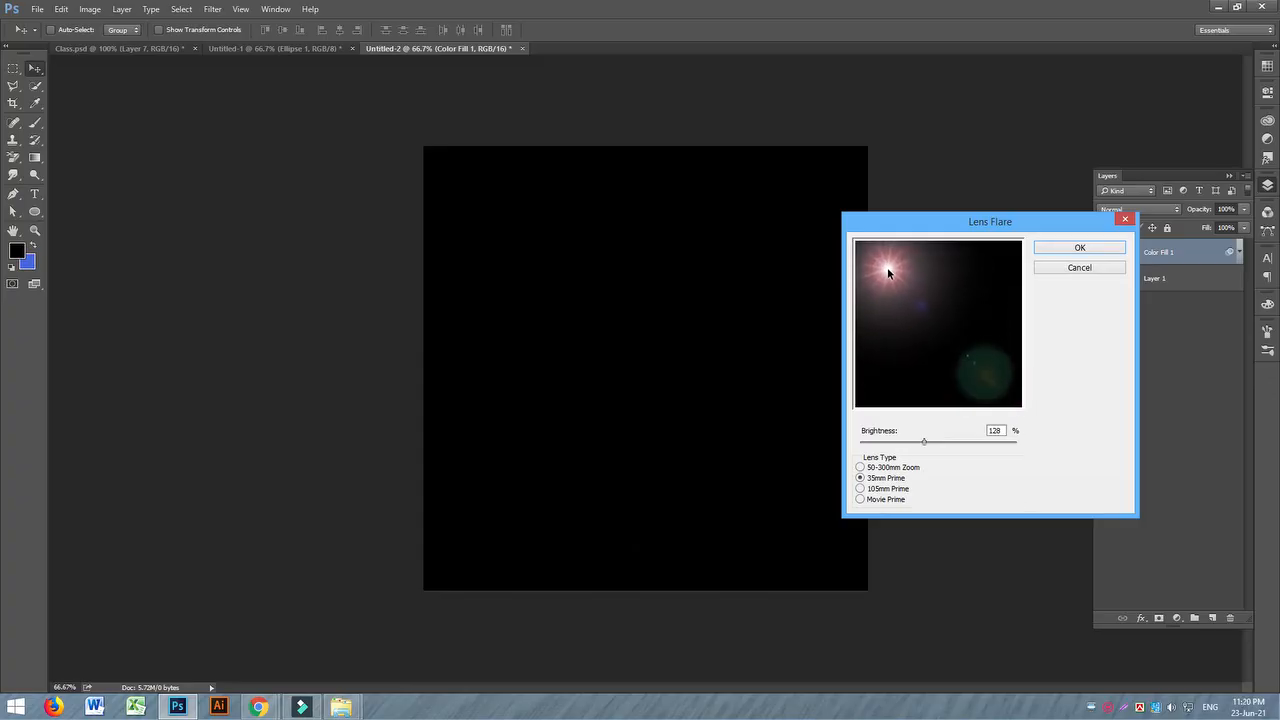
- Apply a Movie Prime lens flare at 142% brightness, centred near the upper-left corner of the black square
click(877, 489)
mouse_move(929, 441)
mouse_down()
mouse_move(957, 443)
mouse_move(917, 445)
mouse_move(960, 446)
mouse_move(910, 446)
mouse_move(952, 440)
mouse_move(930, 441)
mouse_up()
click(887, 500)
mouse_move(882, 266)
mouse_down()
mouse_move(910, 288)
mouse_move(992, 268)
mouse_move(885, 276)
mouse_up()
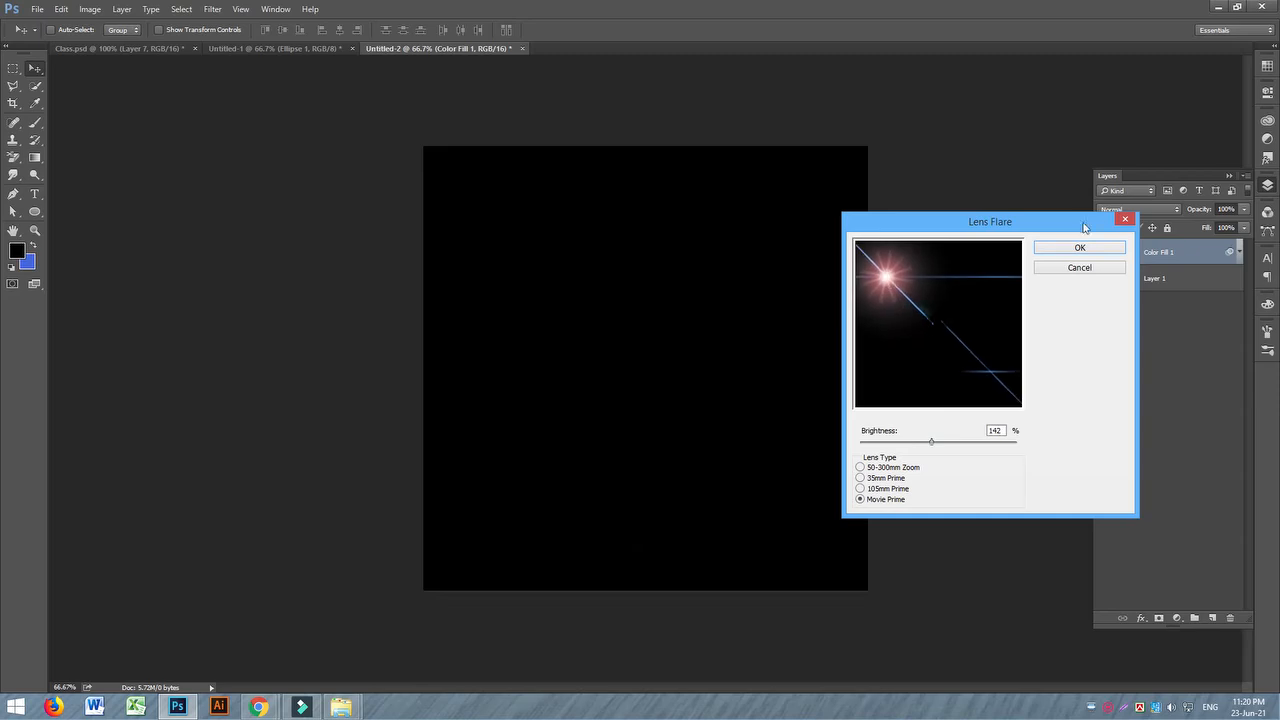
click(1079, 248)
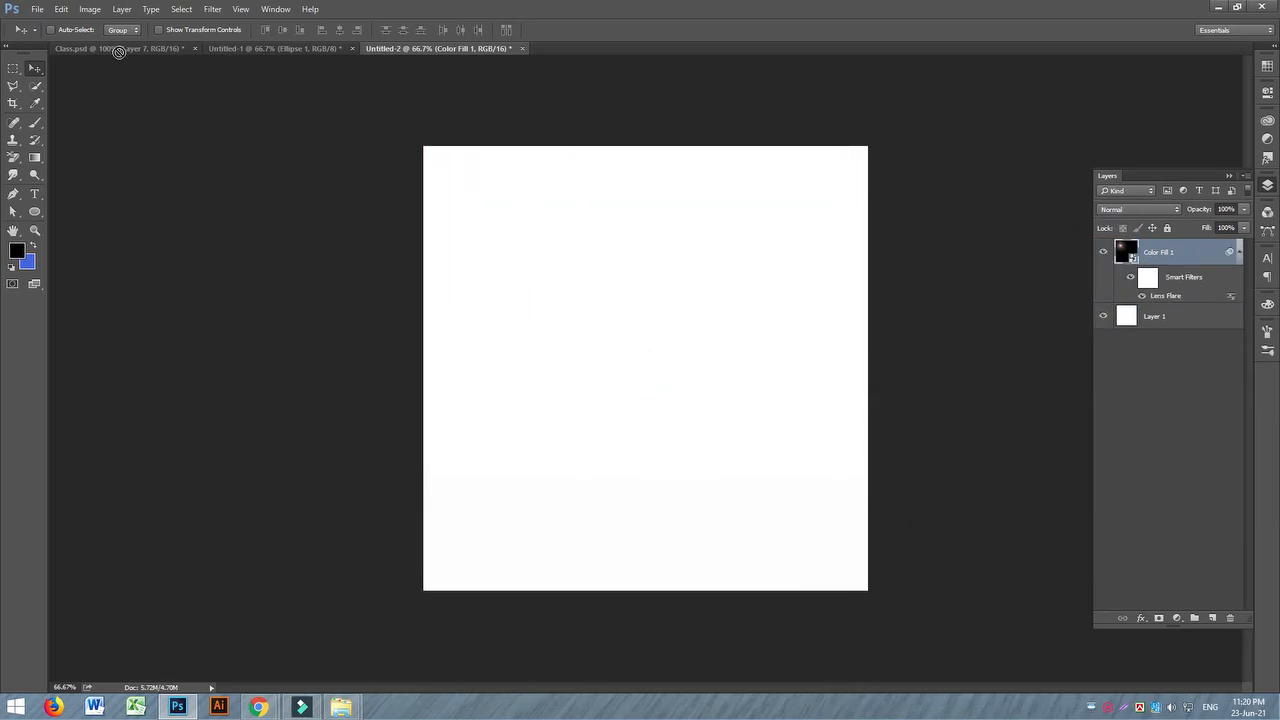
- Copy the lens flare layer into Class.psd and position it over the background
click(118, 48)
drag(569, 300, 566, 300)
drag(436, 255, 523, 420)
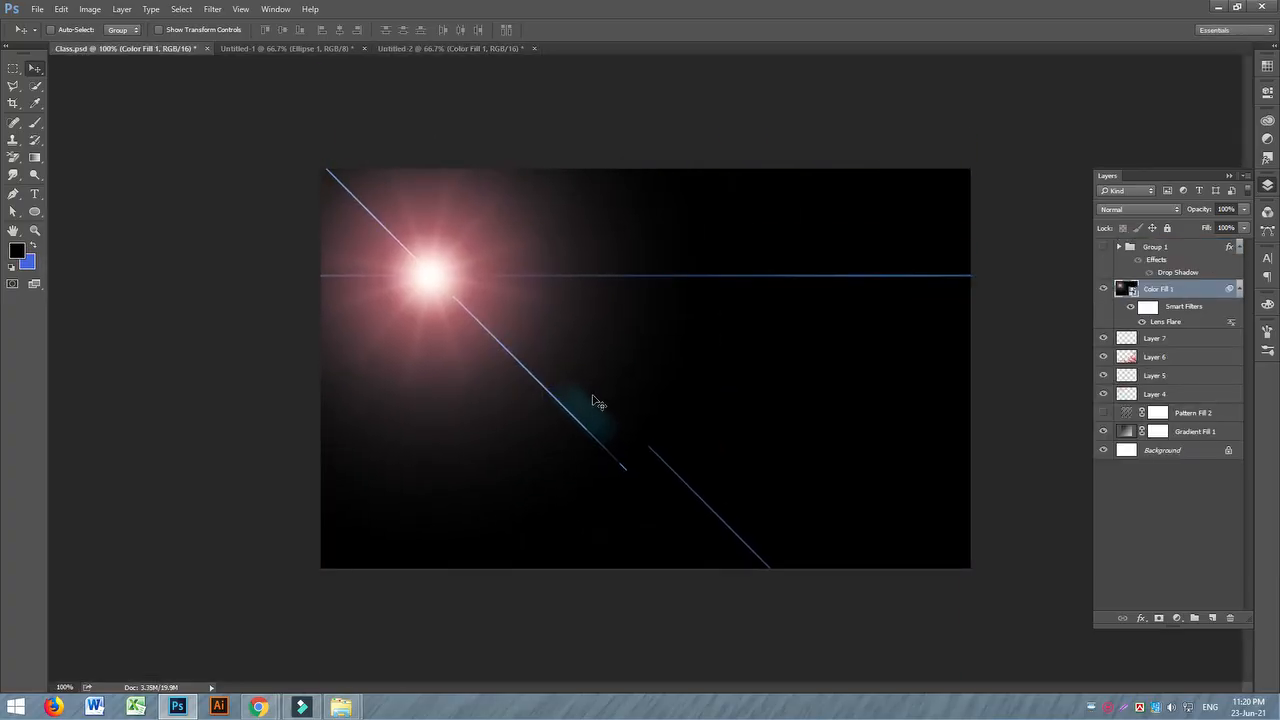
- Scale the flare layer proportionally to 64.80% and place it against the left side of the canvas
key(ctrl+t)
click(557, 277)
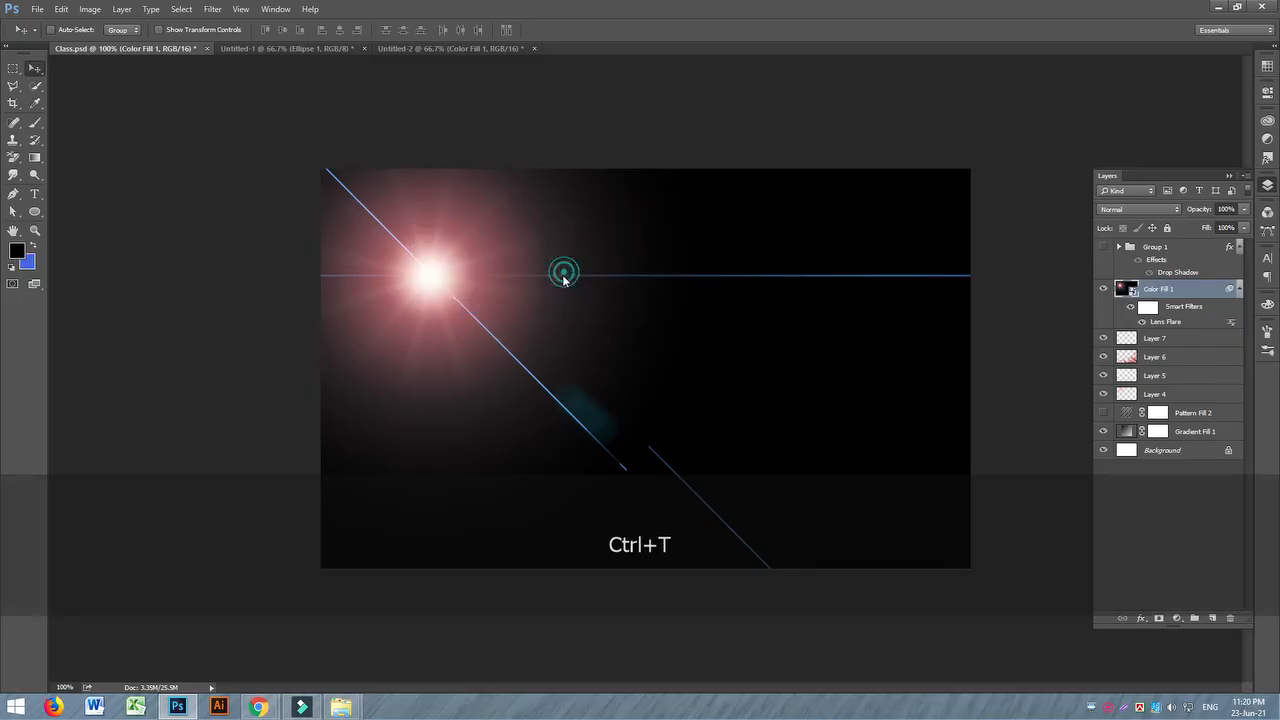
drag(302, 129, 498, 406)
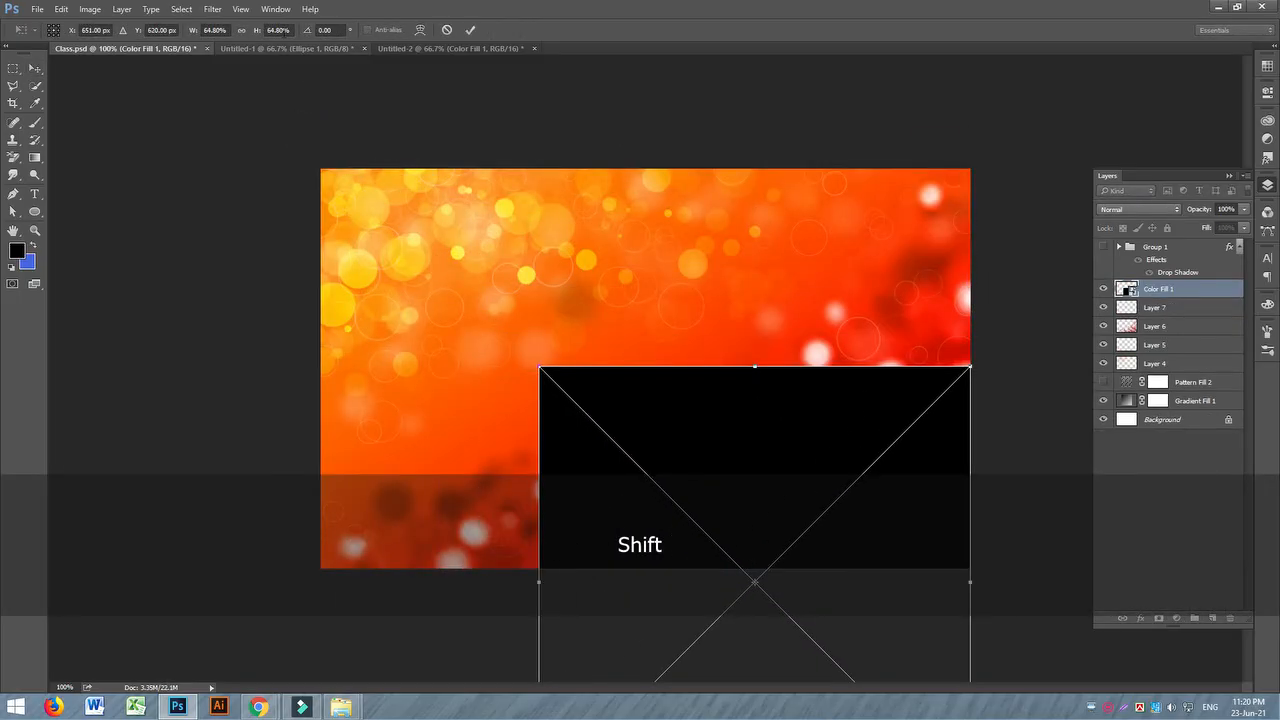
drag(757, 451, 538, 243)
key(Return)
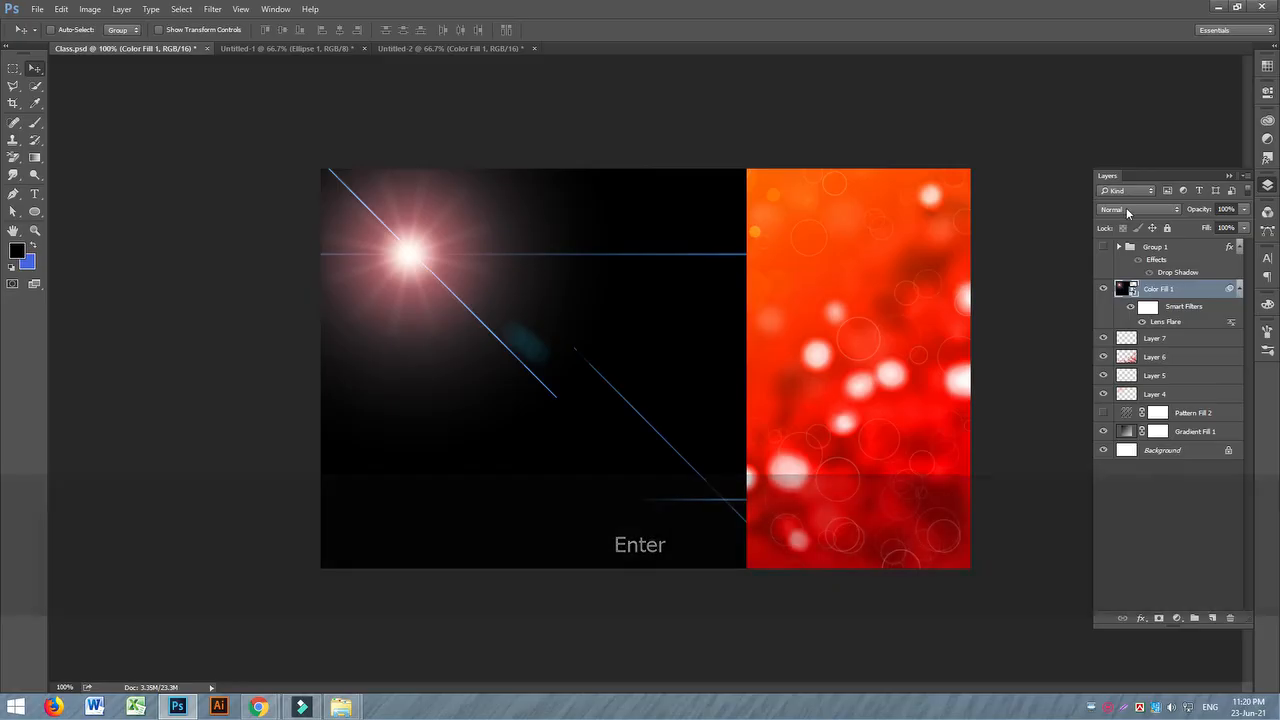
- Set the flare layer's blend mode to Screen and shift the flare slightly right over the yellow bokeh
click(1130, 209)
click(1114, 304)
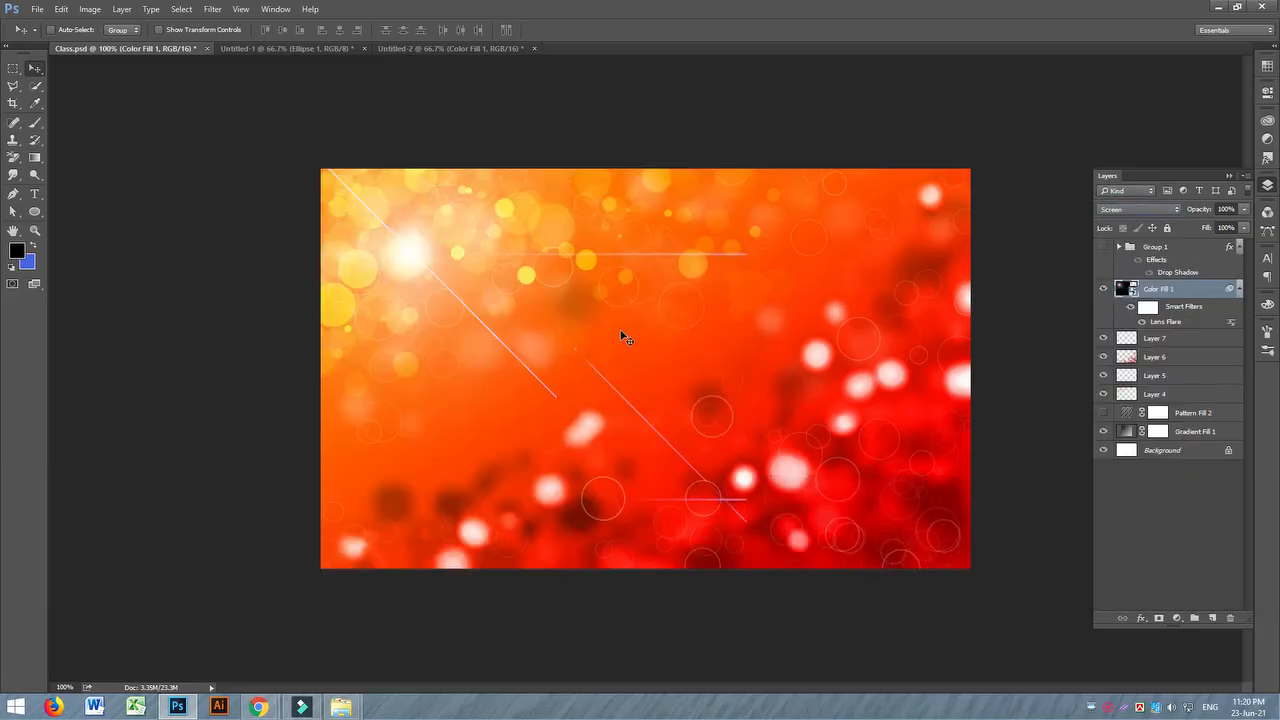
mouse_move(437, 296)
mouse_down()
mouse_move(499, 246)
mouse_move(484, 252)
mouse_move(483, 301)
mouse_move(455, 288)
mouse_up()
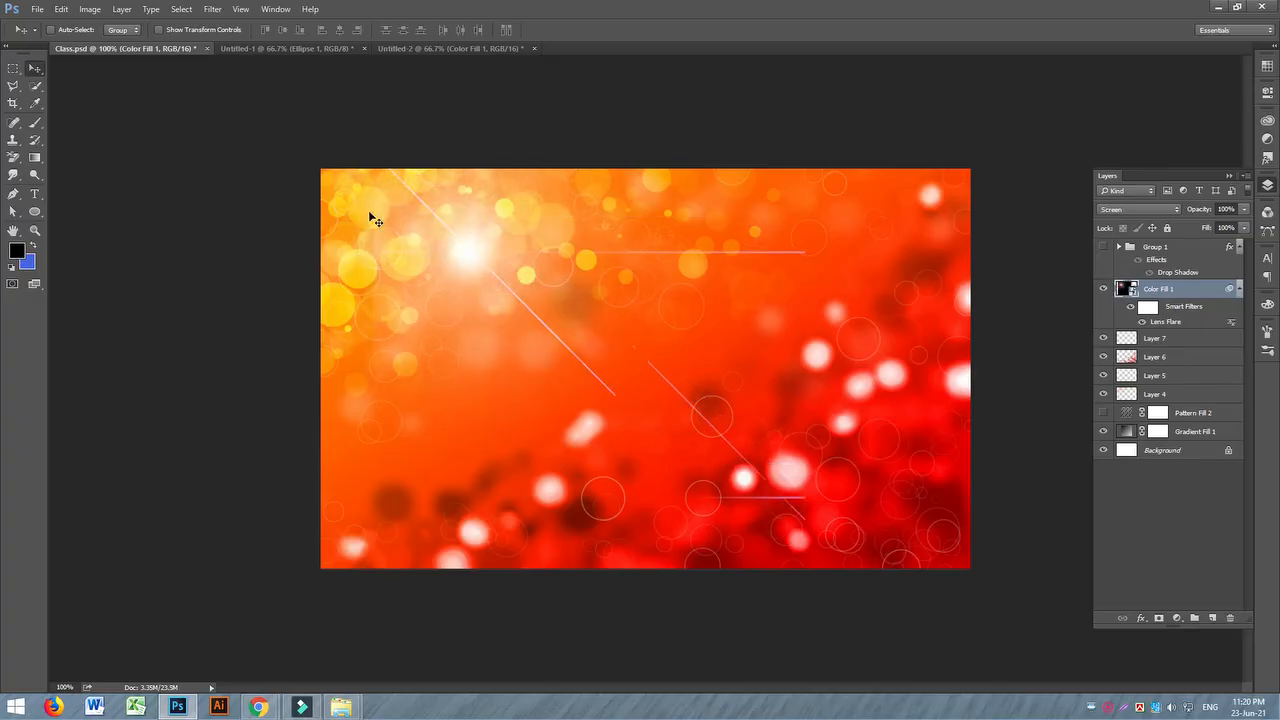
drag(581, 266, 570, 277)
key(ctrl)
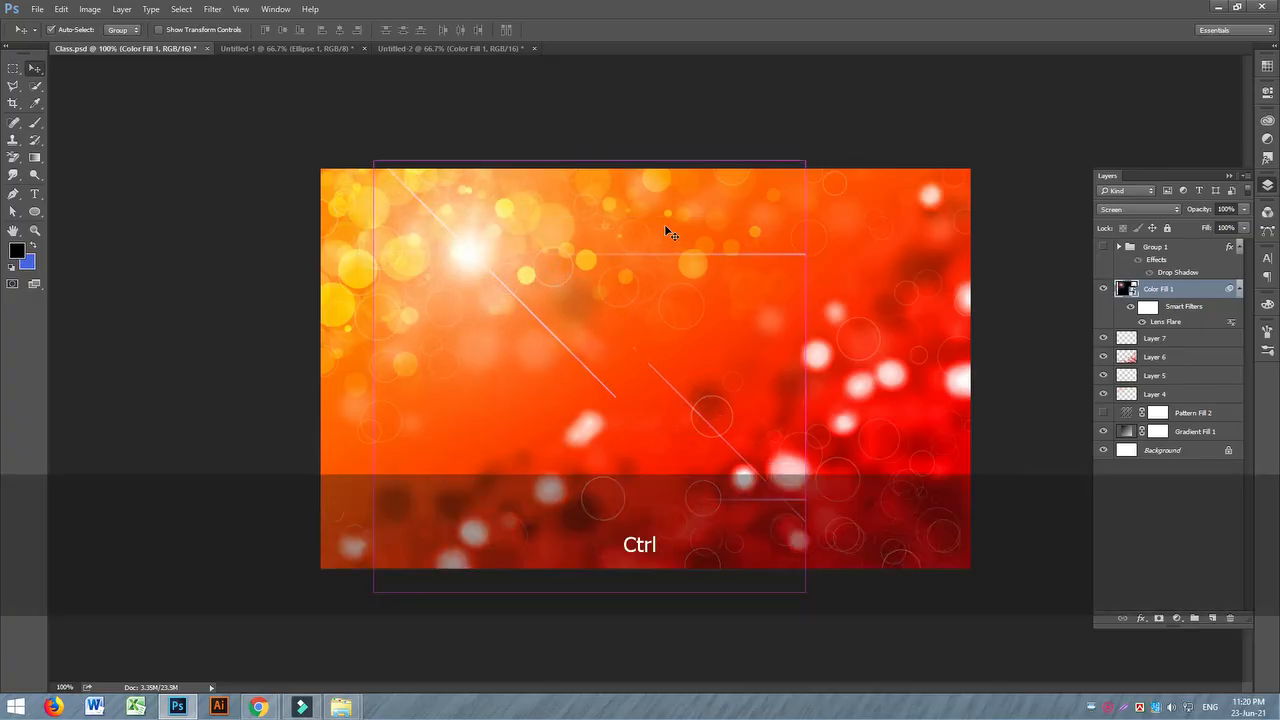
- Apply Levels to the flare layer with a shadow input of about 50 and nudge the flare slightly right
key(ctrl+l)
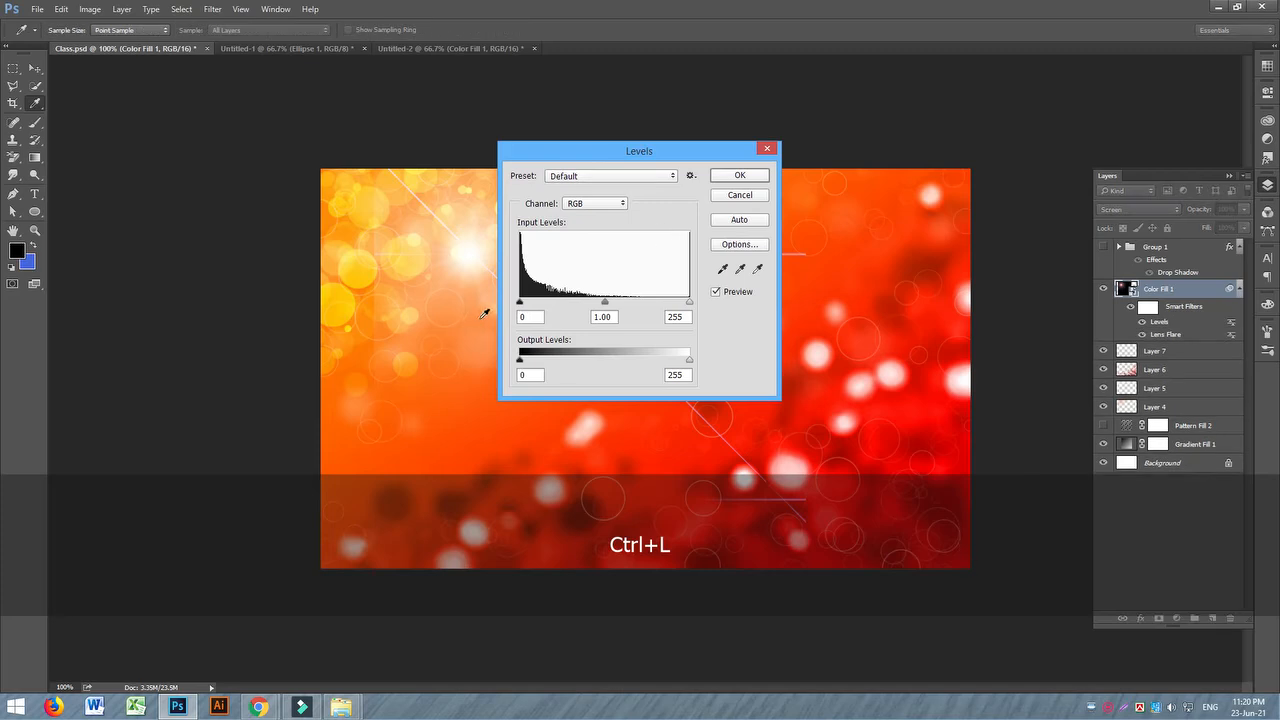
drag(520, 301, 546, 302)
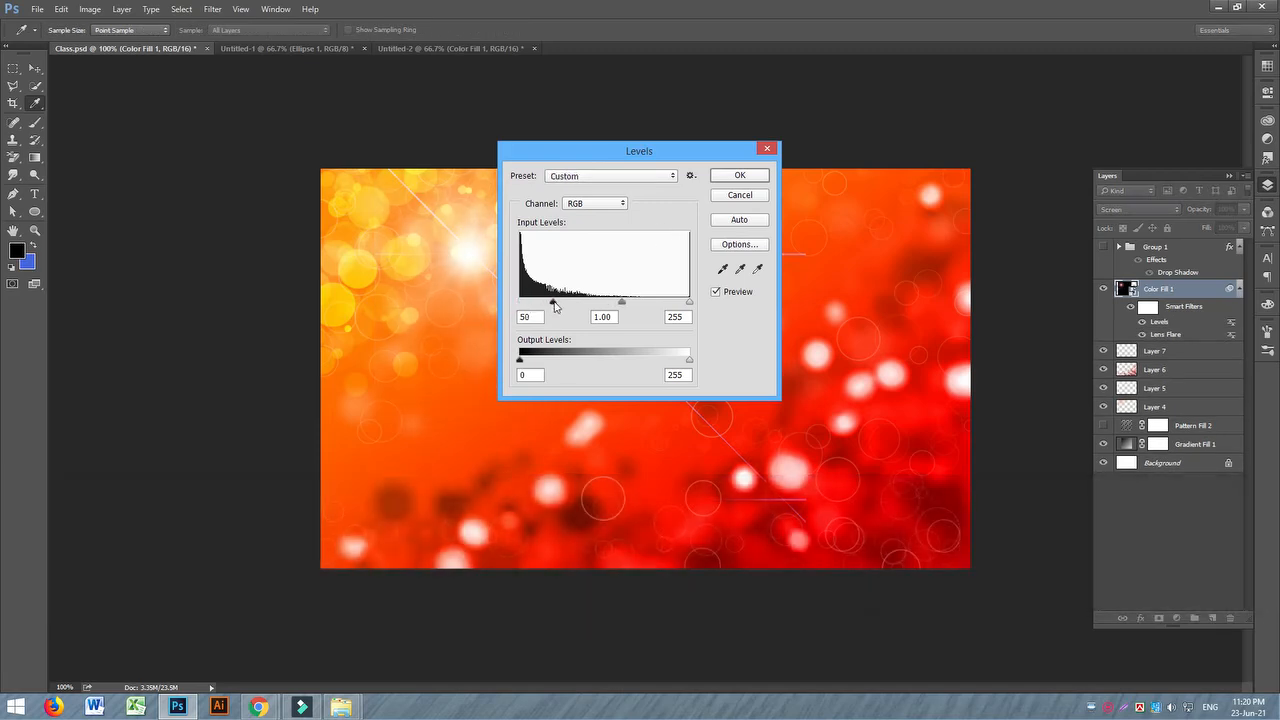
click(713, 179)
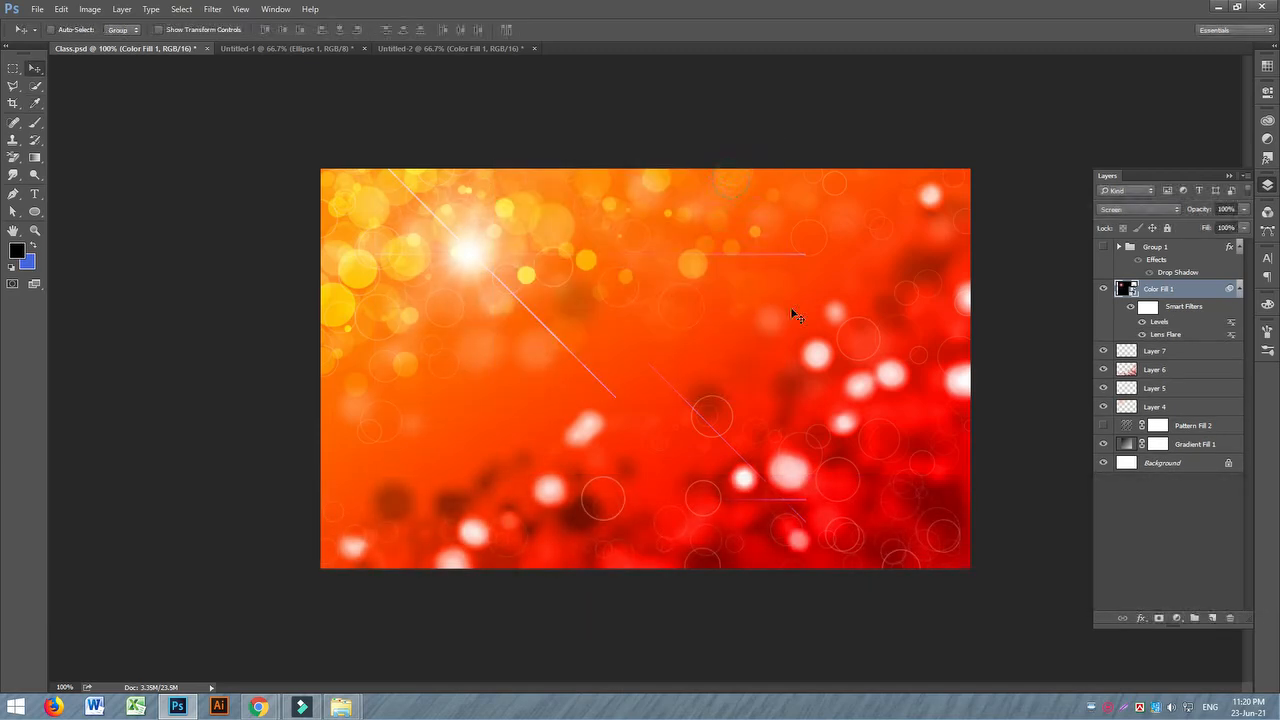
mouse_move(461, 232)
mouse_down()
mouse_move(503, 240)
mouse_move(517, 260)
mouse_move(481, 237)
mouse_up()
- Return to the Untitled-2 document and undo the lens flare and smart object conversion on Color Fill 1
click(417, 52)
key(ctrl+z)
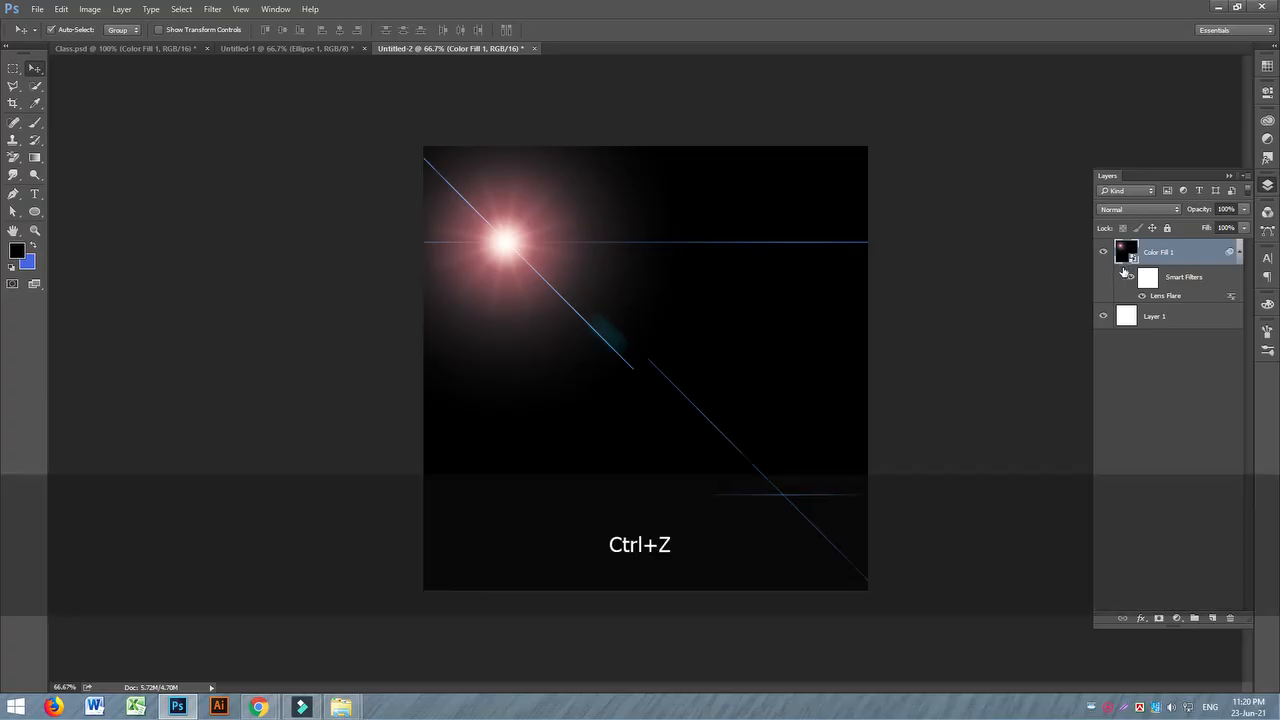
key(ctrl+alt+z)
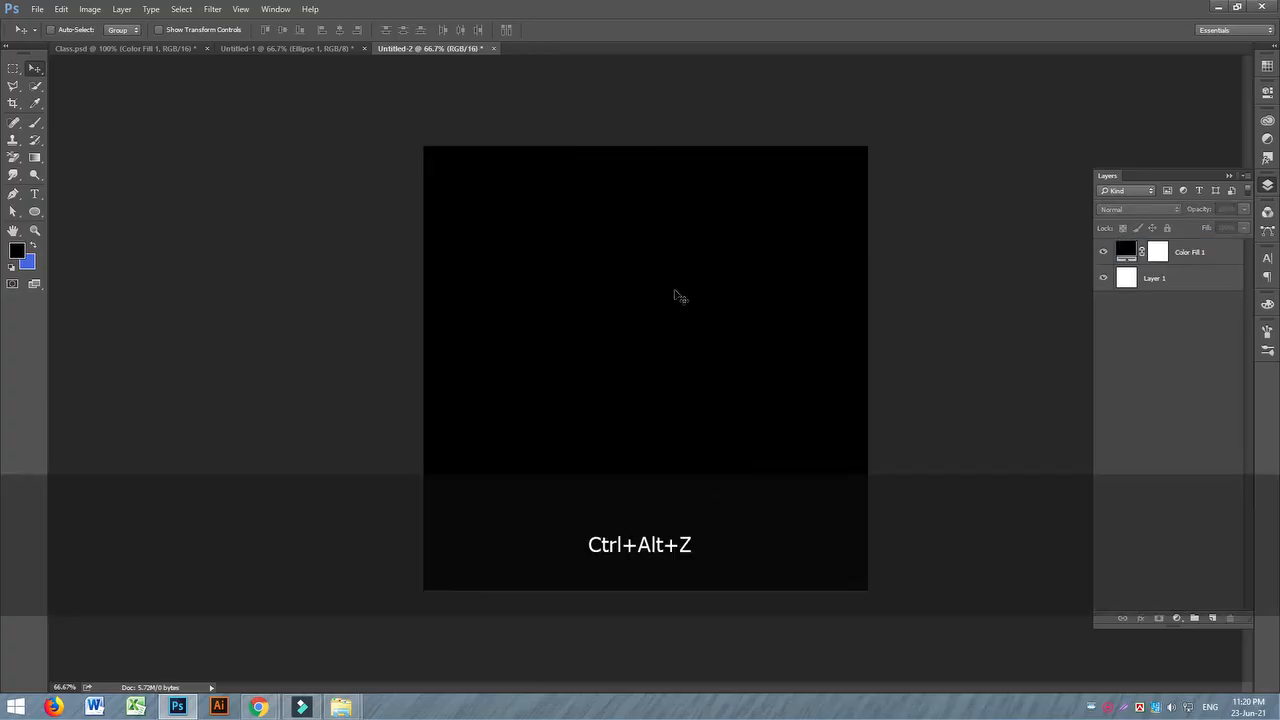
- Activate the Brush tool, add a new layer above Color Fill 1 and set the foreground colour to white (ffffff)
click(35, 122)
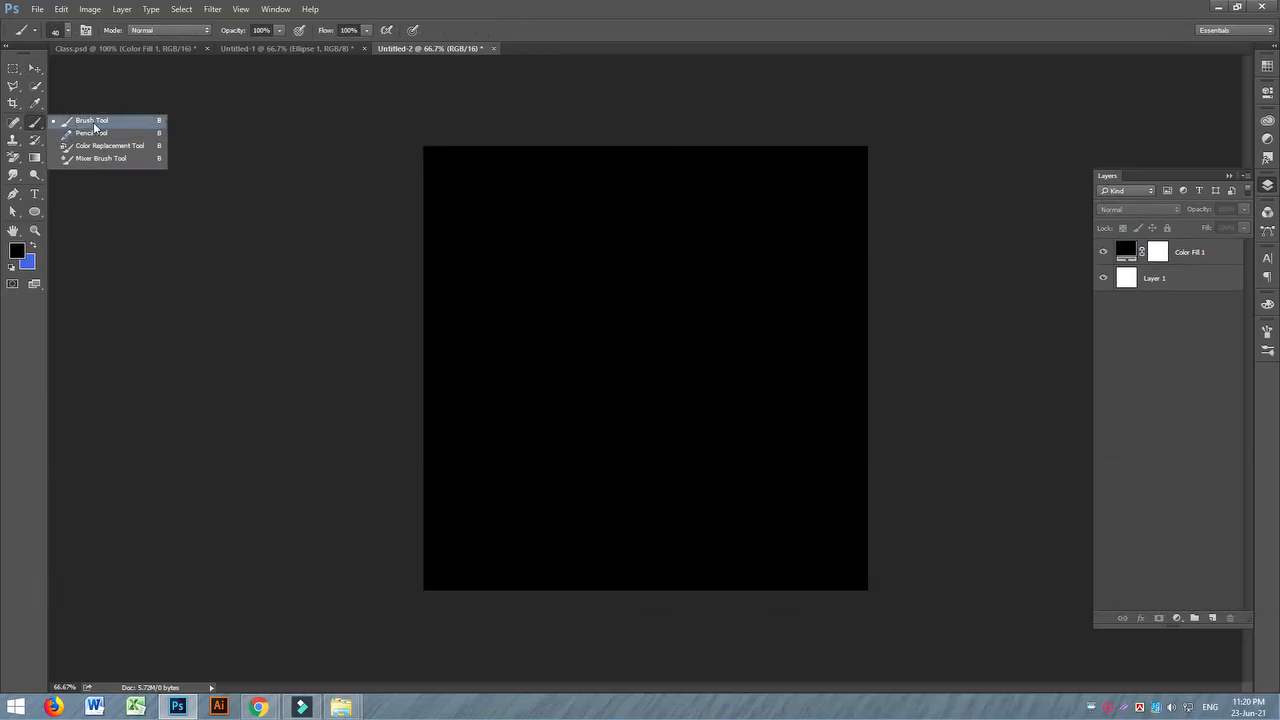
click(94, 125)
click(1172, 254)
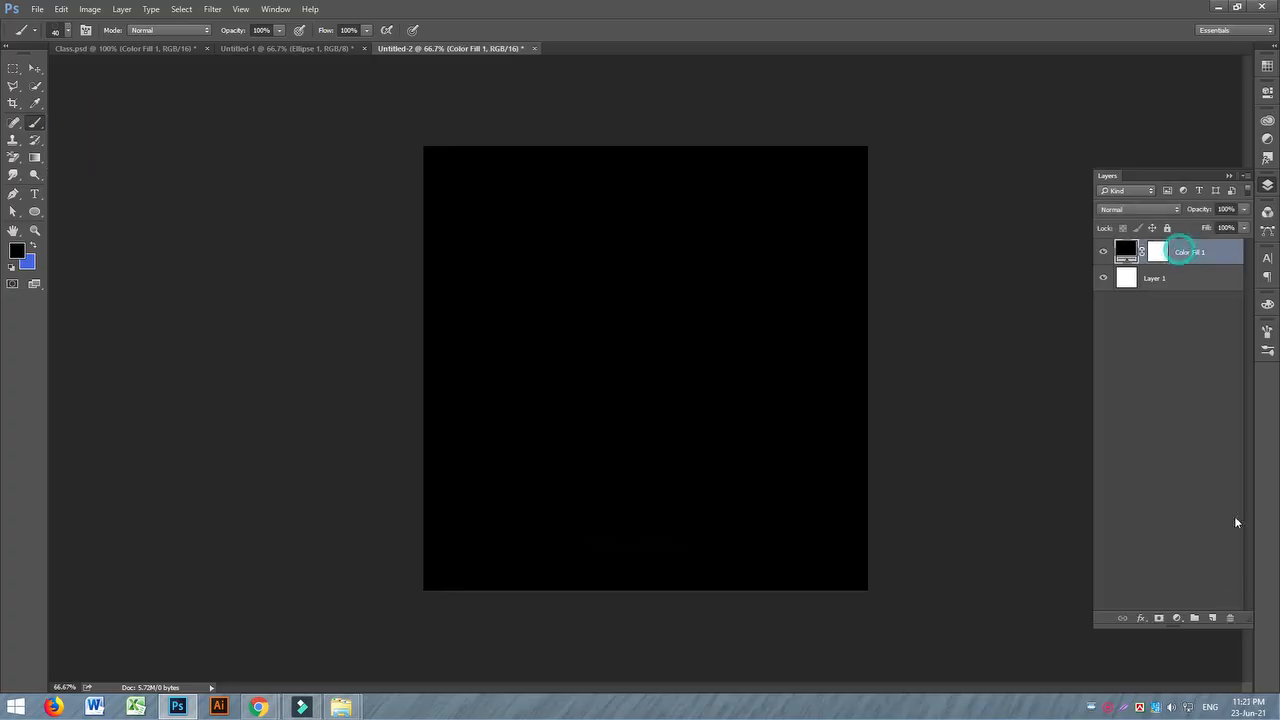
click(1212, 617)
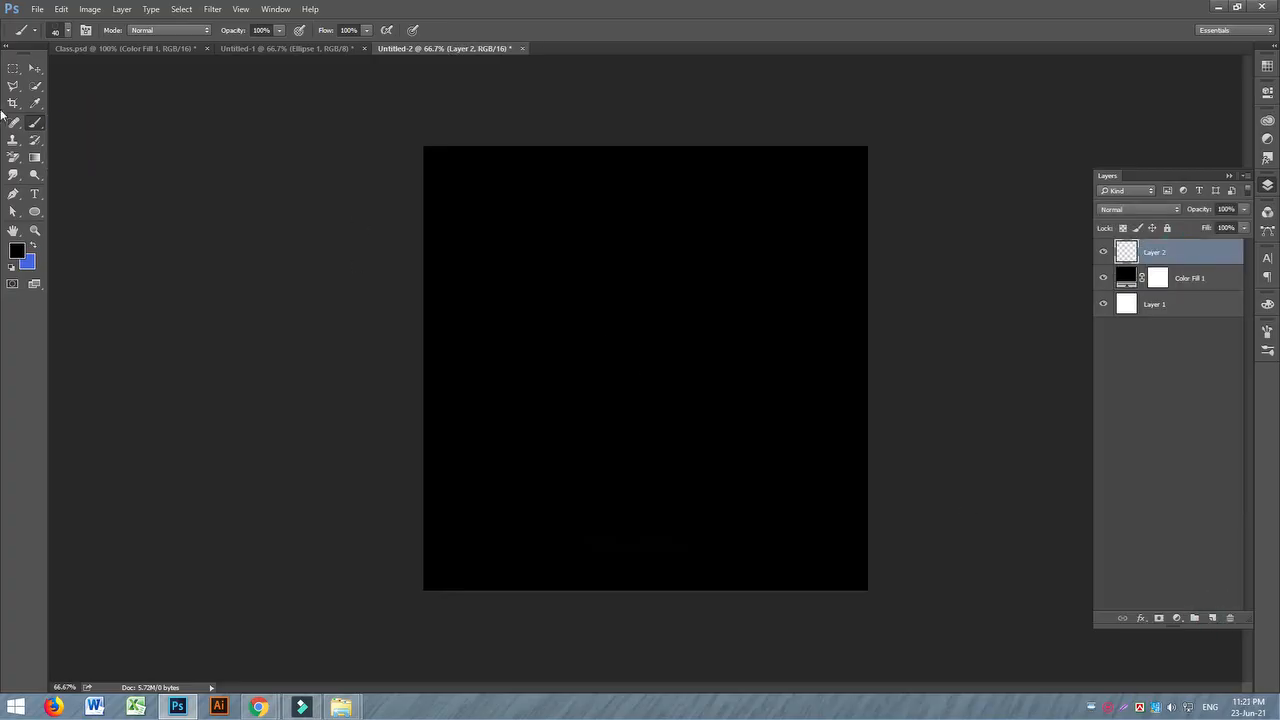
click(15, 254)
text(ffffff)
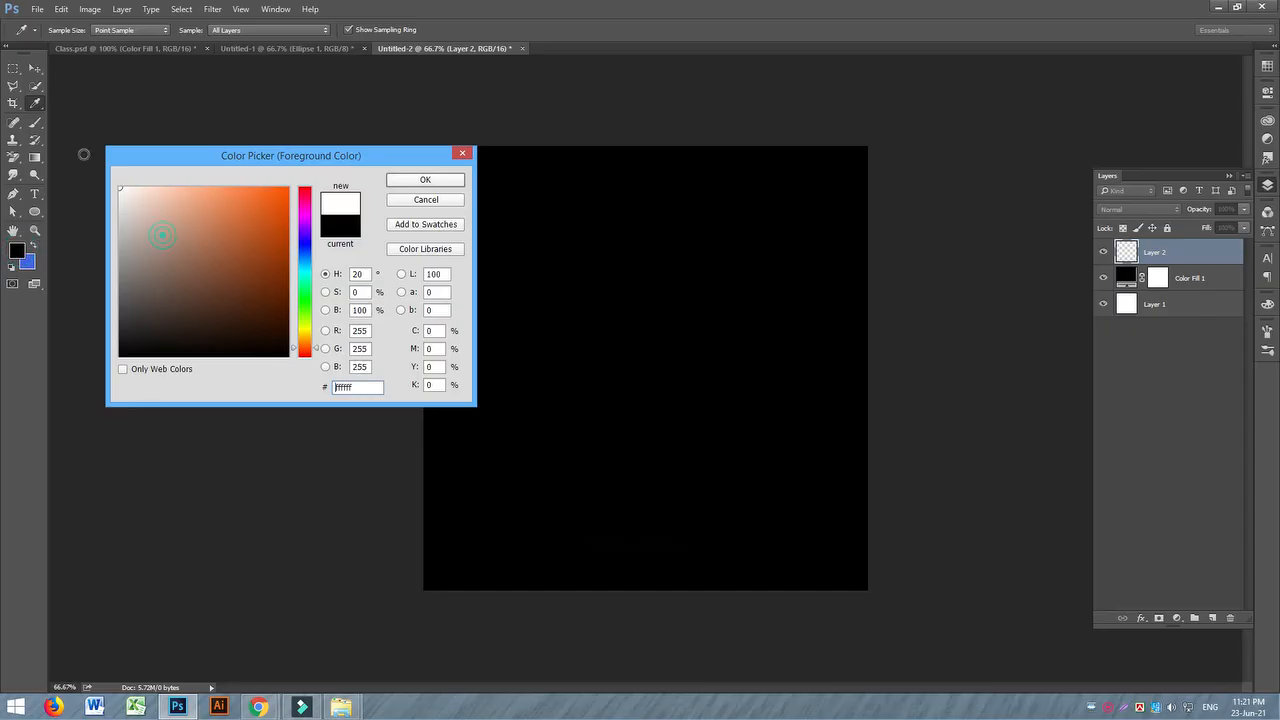
click(453, 184)
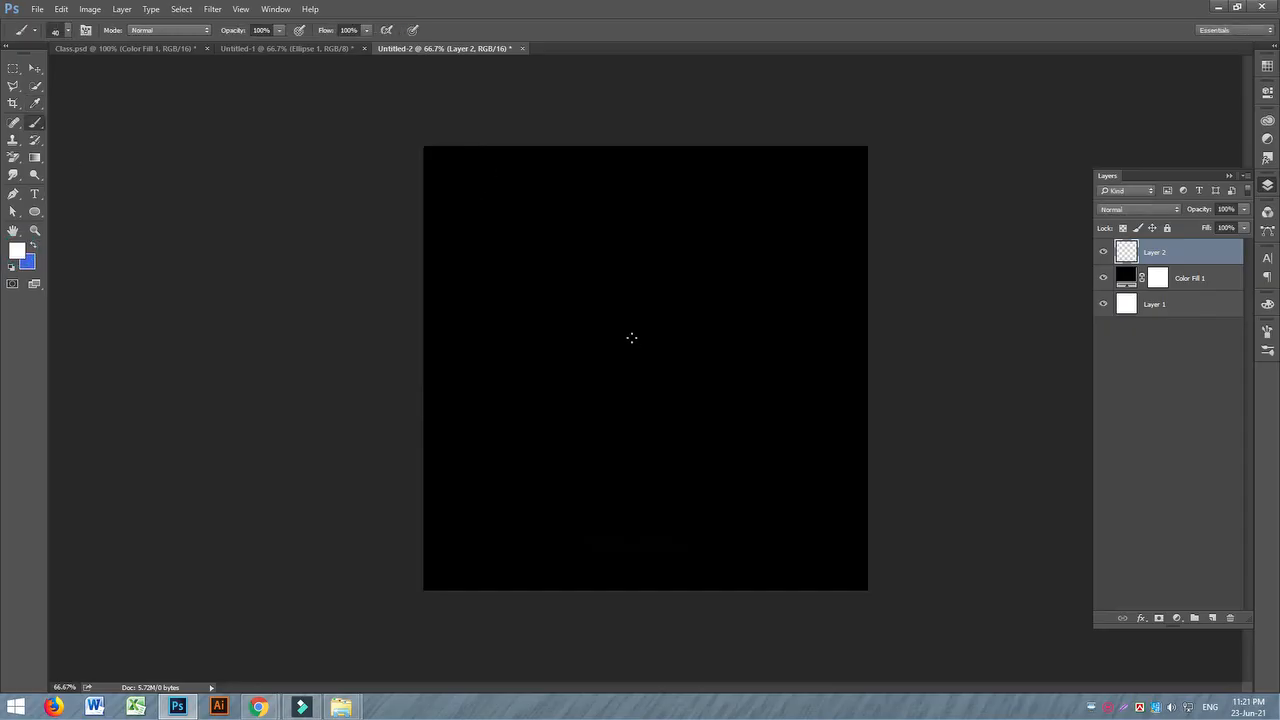
- Enlarge the brush to 800 px and choose the soft round brush preset
key(bracketright)
key(bracketright)
key(bracketright)
key(bracketright)
key(bracketright)
key(bracketright)
key(bracketright)
key(bracketright)
key(bracketright)
key(bracketright)
key(bracketright)
key(bracketright)
key(bracketright)
key(bracketright)
key(bracketright)
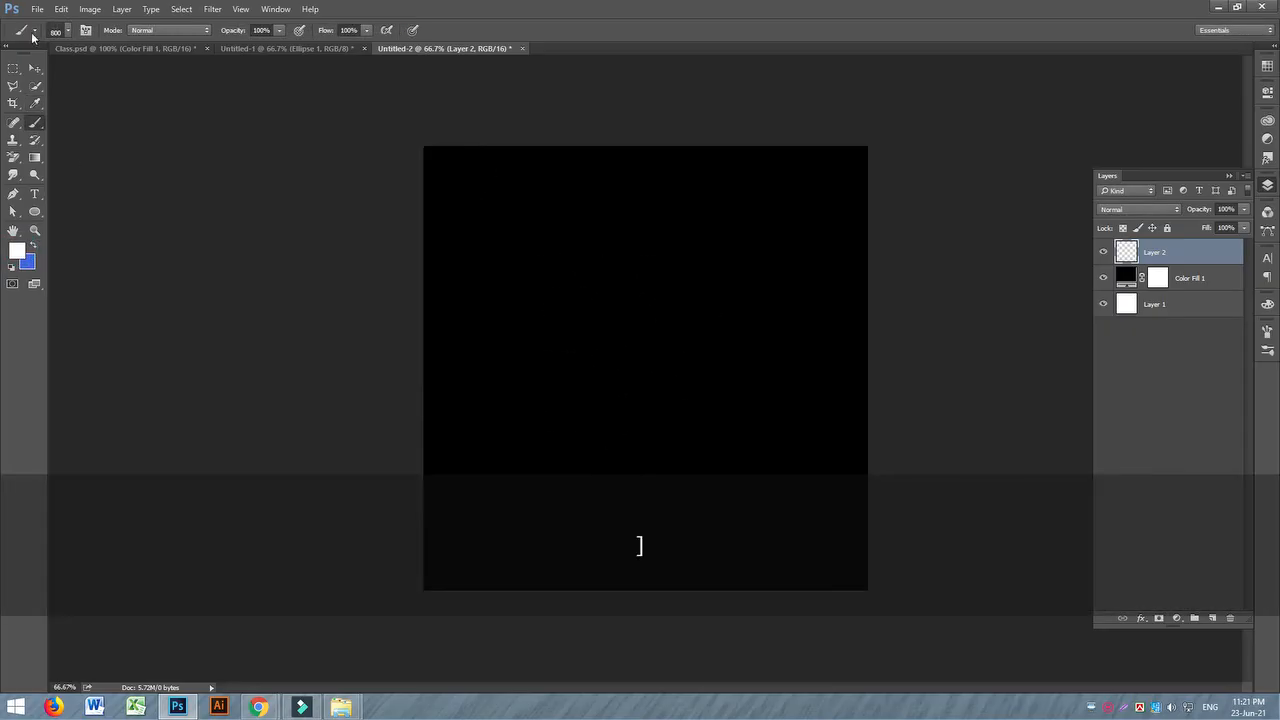
click(85, 30)
click(67, 31)
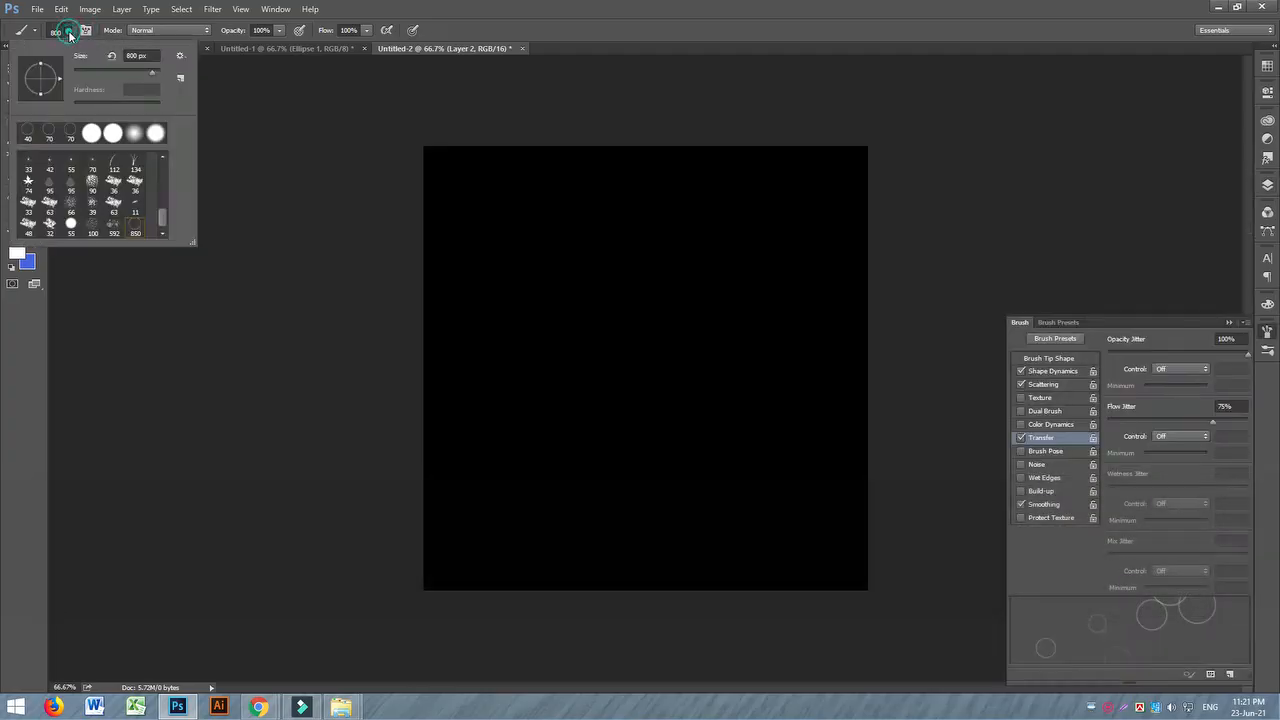
click(134, 134)
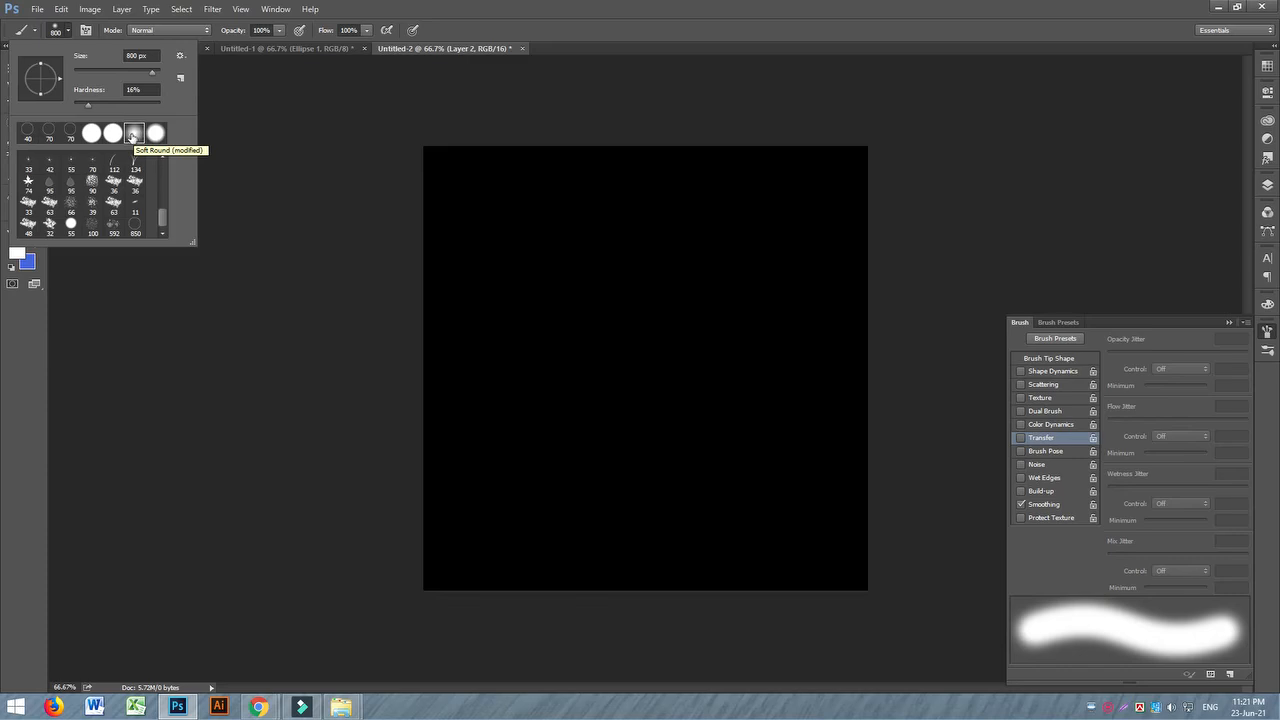
drag(162, 217, 162, 170)
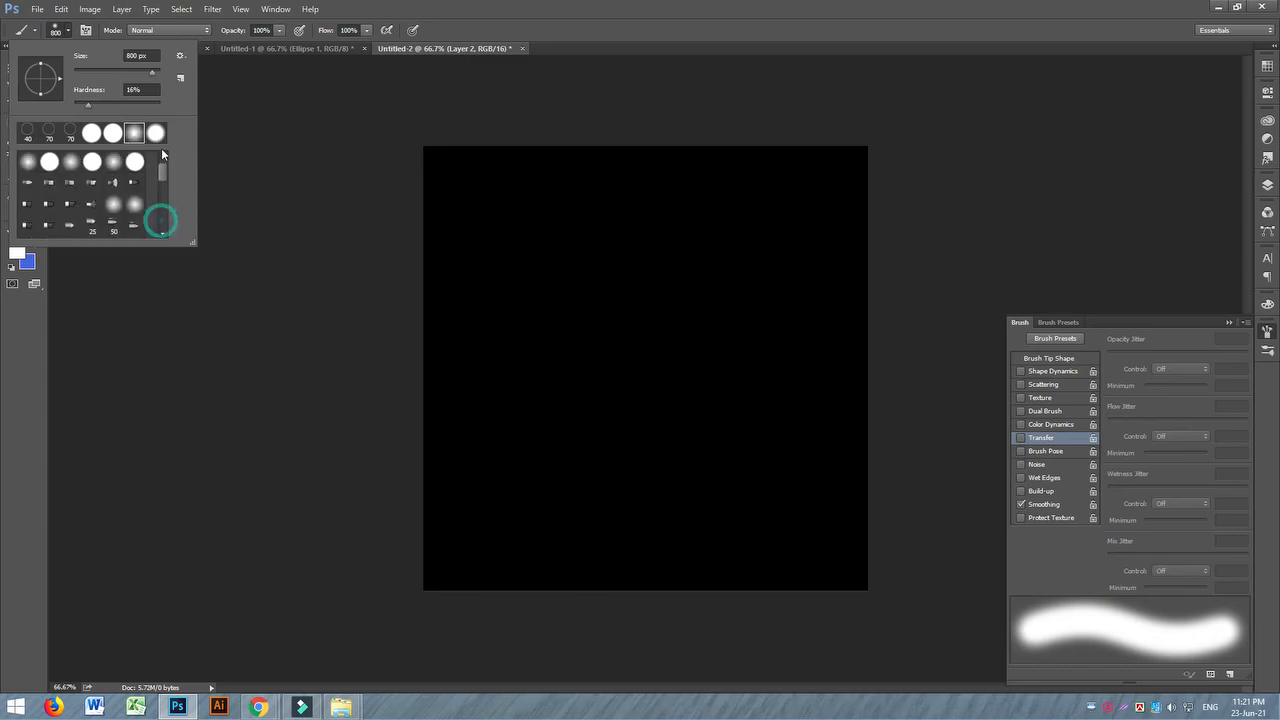
click(32, 161)
- Undo an 800 px test dab and paint a single white soft dab at 400 px in the canvas centre
click(638, 356)
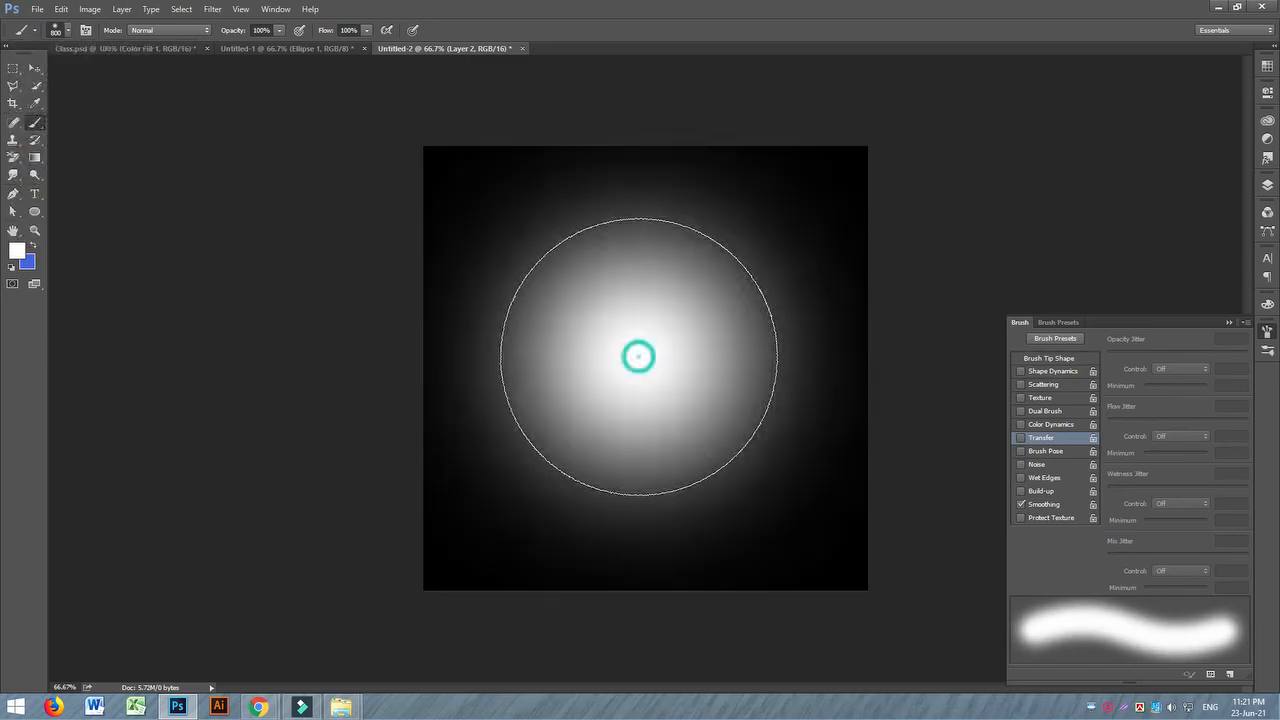
key(ctrl+z)
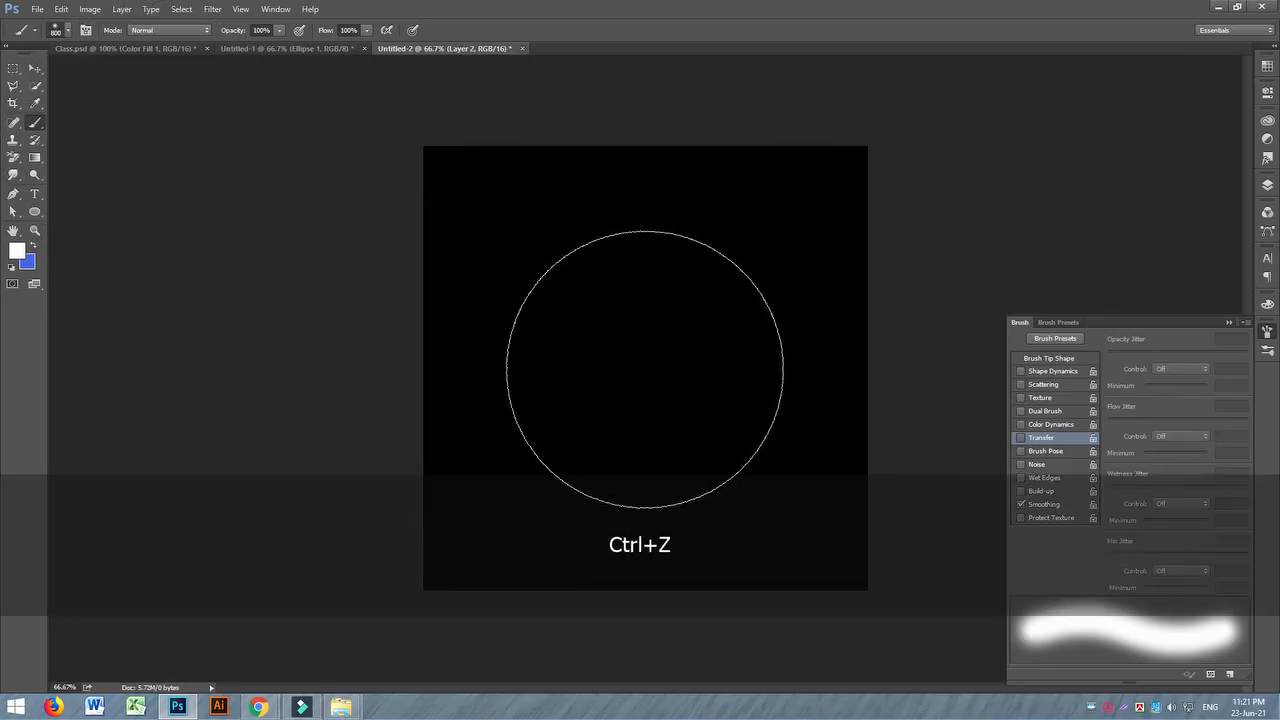
key(bracketleft)
key(bracketleft)
key(bracketleft)
key(bracketleft)
click(647, 363)
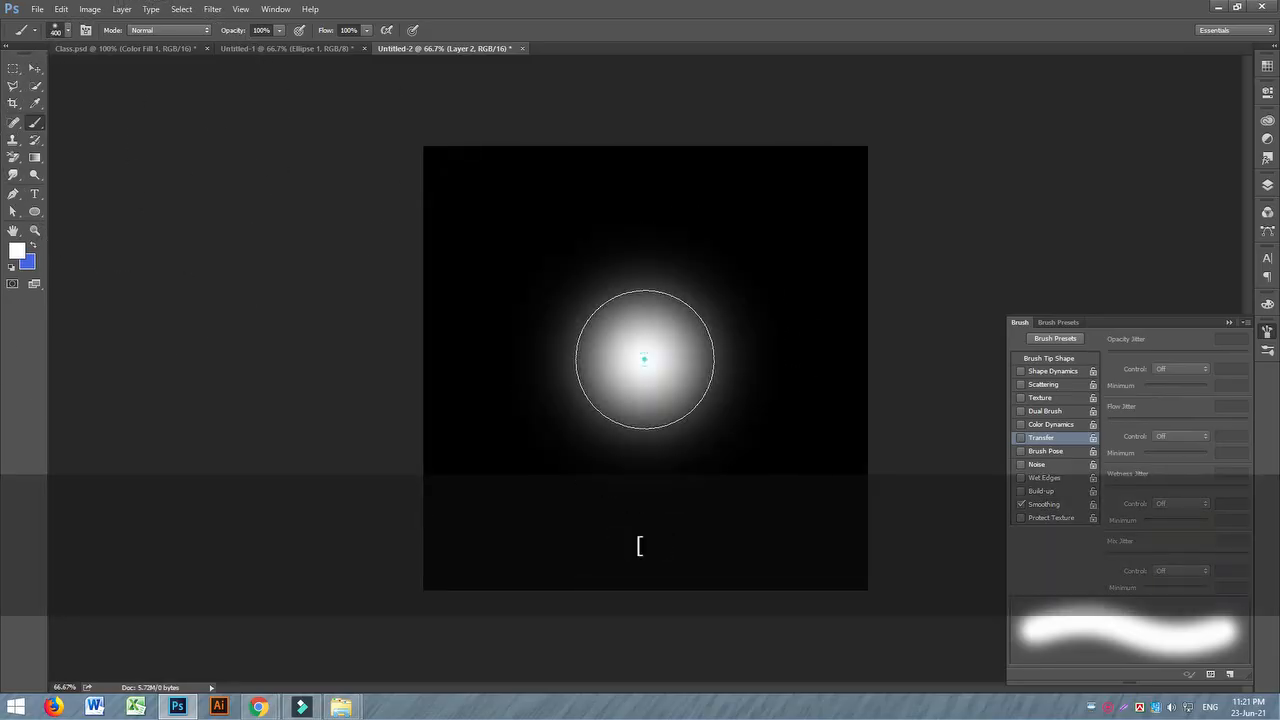
- Adjust the white glow's position slightly and duplicate Layer 2 to strengthen it
key(v)
drag(613, 326, 615, 331)
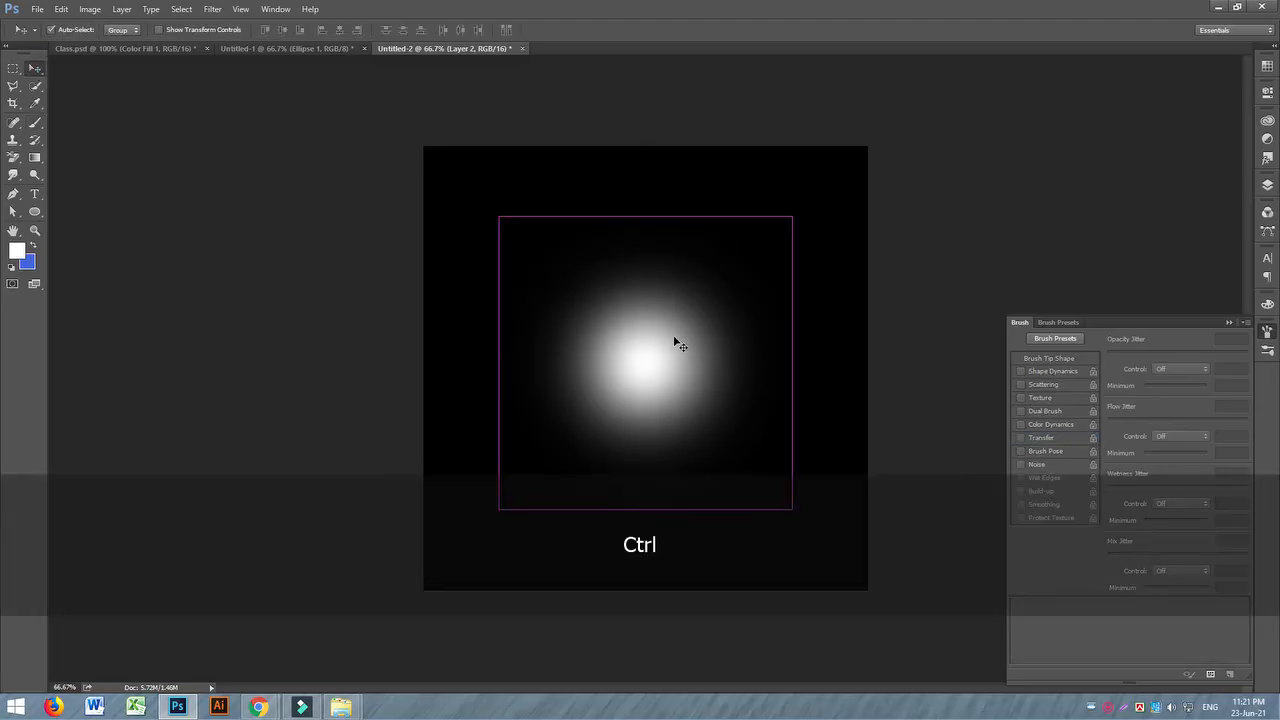
key(ctrl+j)
click(1267, 184)
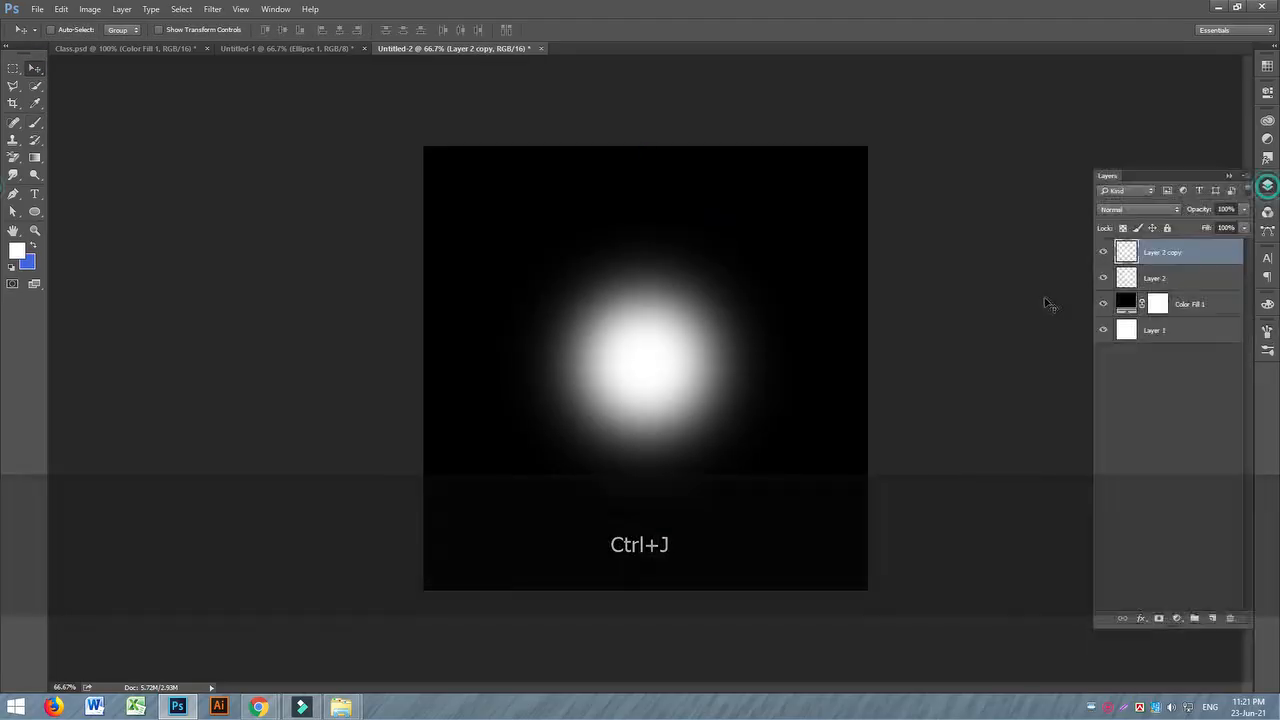
- Squash the duplicated glow layer into a thin, long streak and rotate it diagonally across the glow
key(ctrl+t)
drag(648, 216, 648, 338)
drag(790, 363, 800, 106)
drag(772, 213, 804, 205)
key(Return)
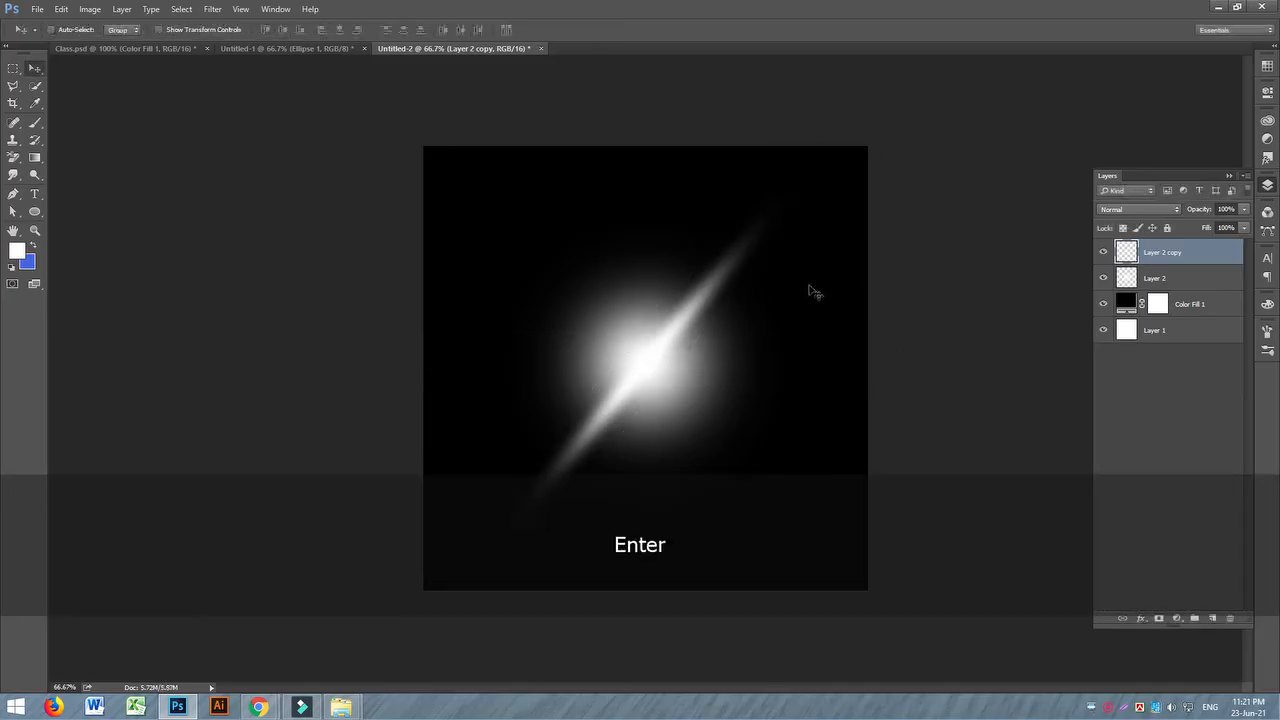
- Duplicate the diagonal streak and rotate the copy so the two streaks cross in an X
key(ctrl+j)
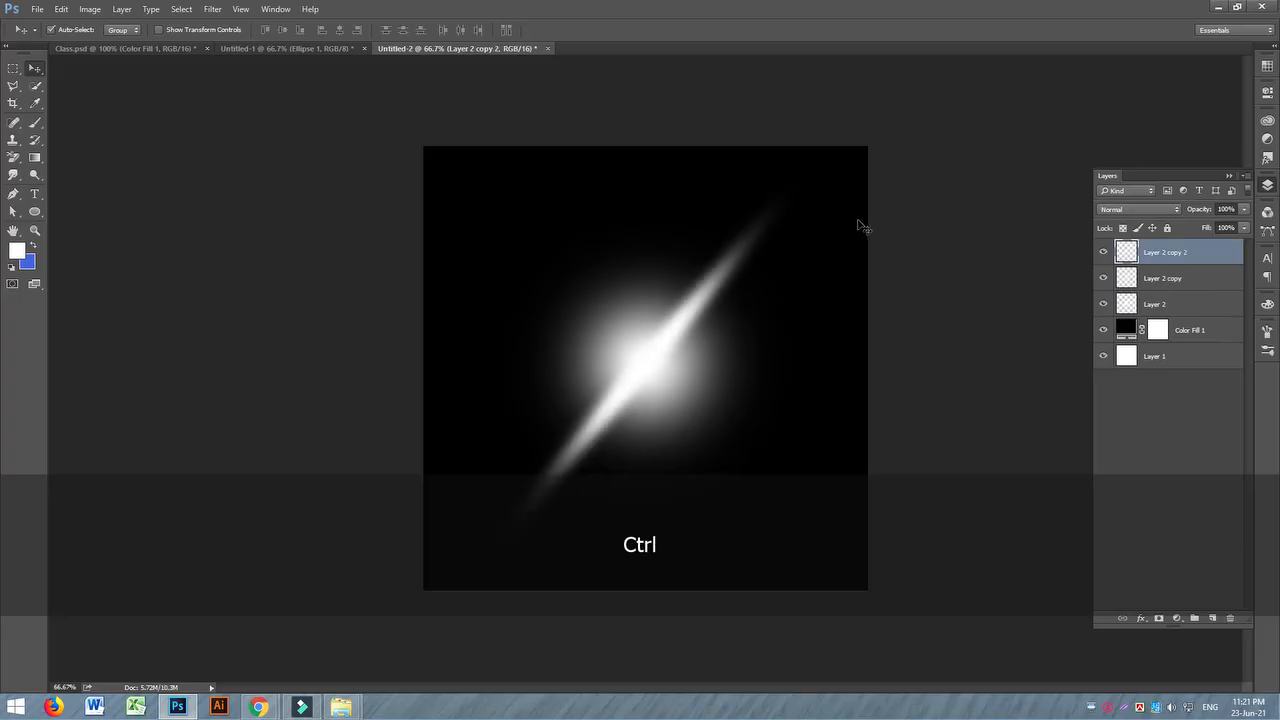
key(ctrl+t)
drag(831, 160, 849, 566)
key(Return)
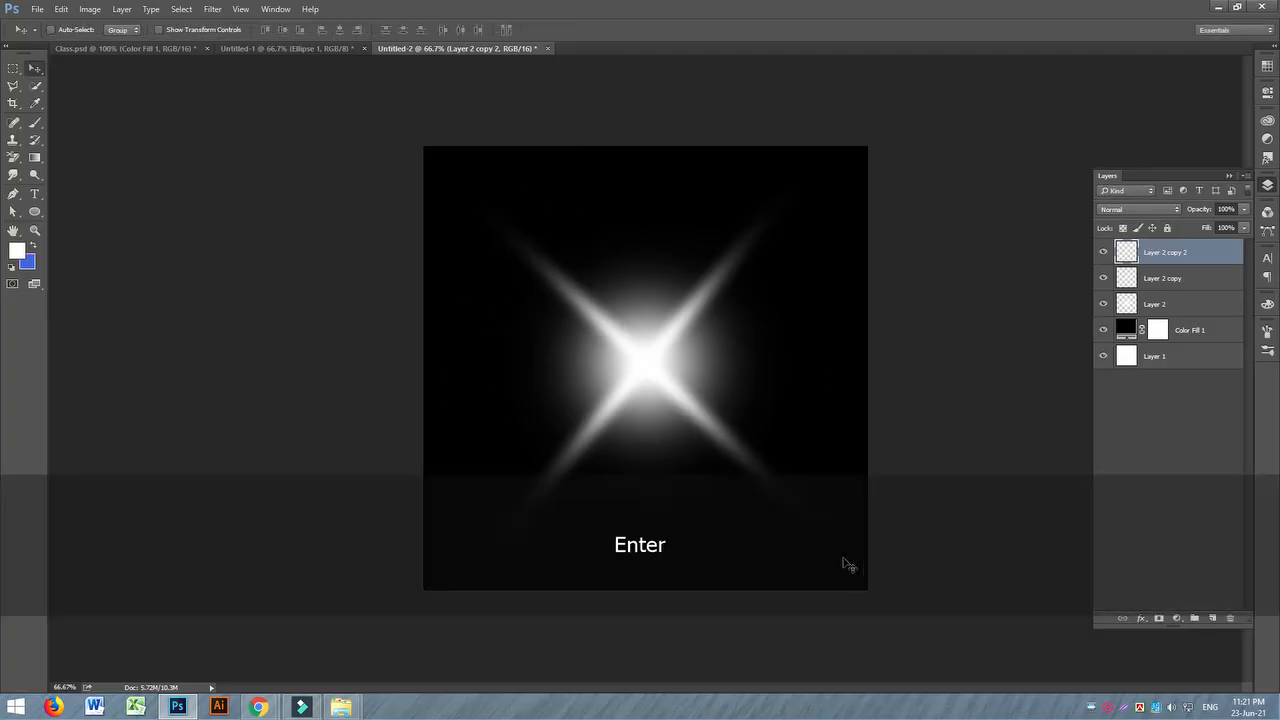
- Duplicate both crossed streak layers, scale the copies down and rotate them to roughly horizontal and vertical
shift+click(1166, 279)
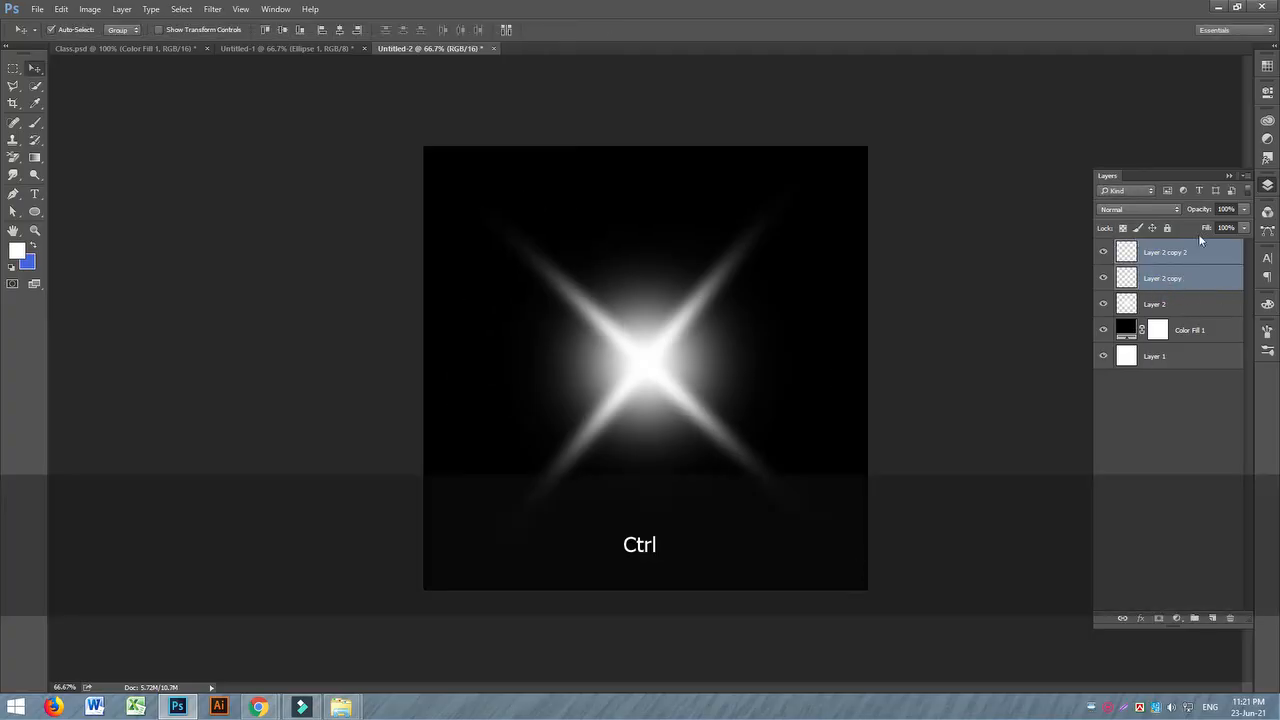
key(ctrl+j)
key(ctrl+t)
drag(857, 145, 835, 375)
key(Return)
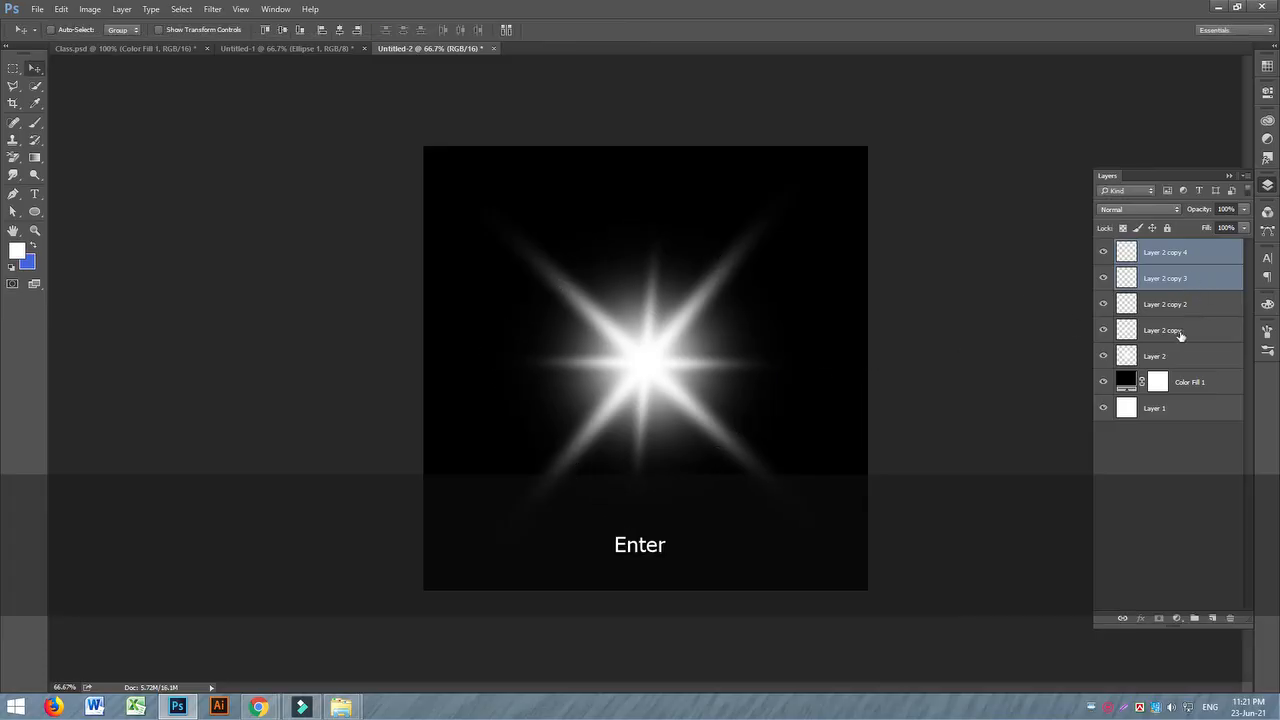
- Group the four streak layers, convert the group to a Smart Object and duplicate it
shift+click(1175, 331)
click(1177, 261)
shift+click(1181, 333)
key(ctrl+g)
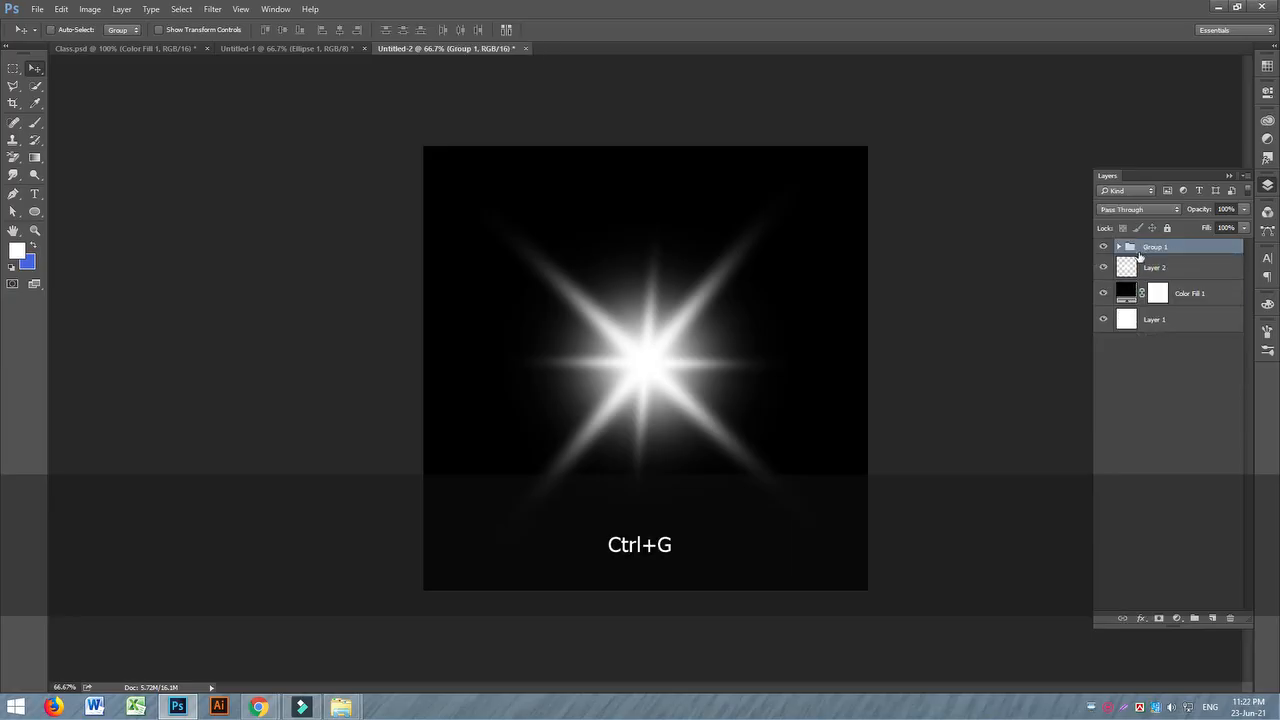
right_click(1140, 256)
click(1160, 396)
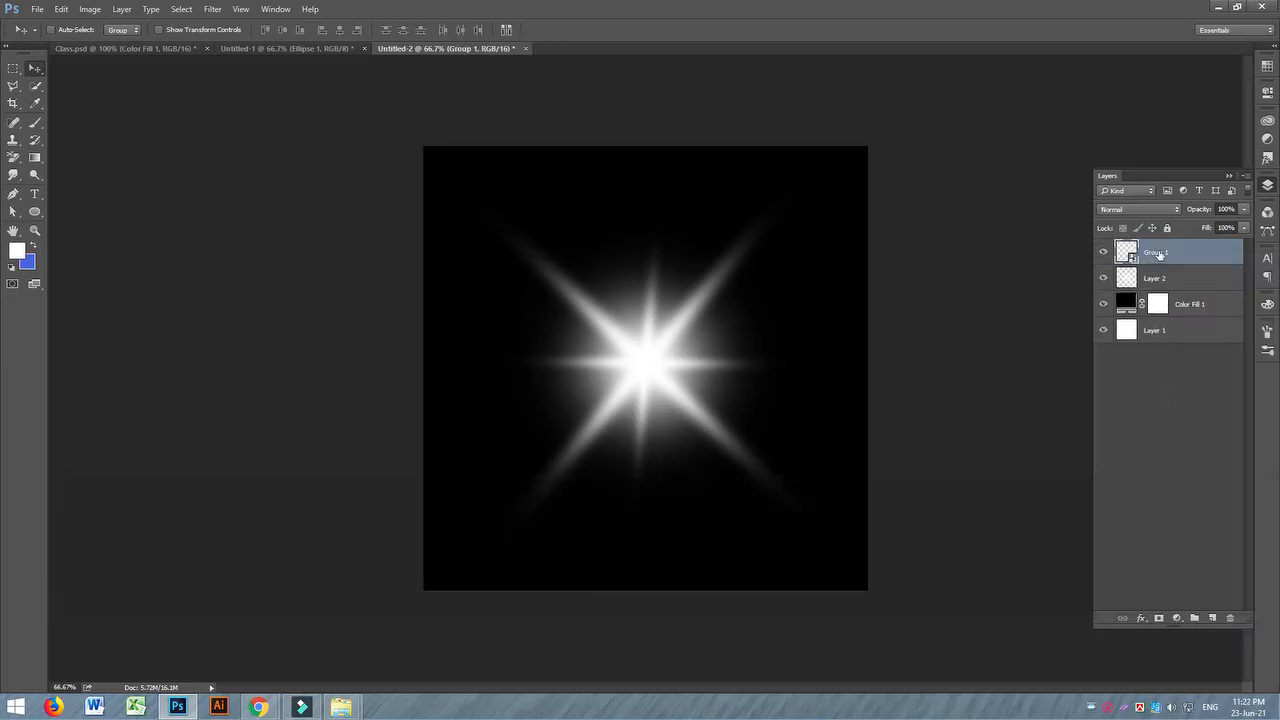
key(ctrl+j)
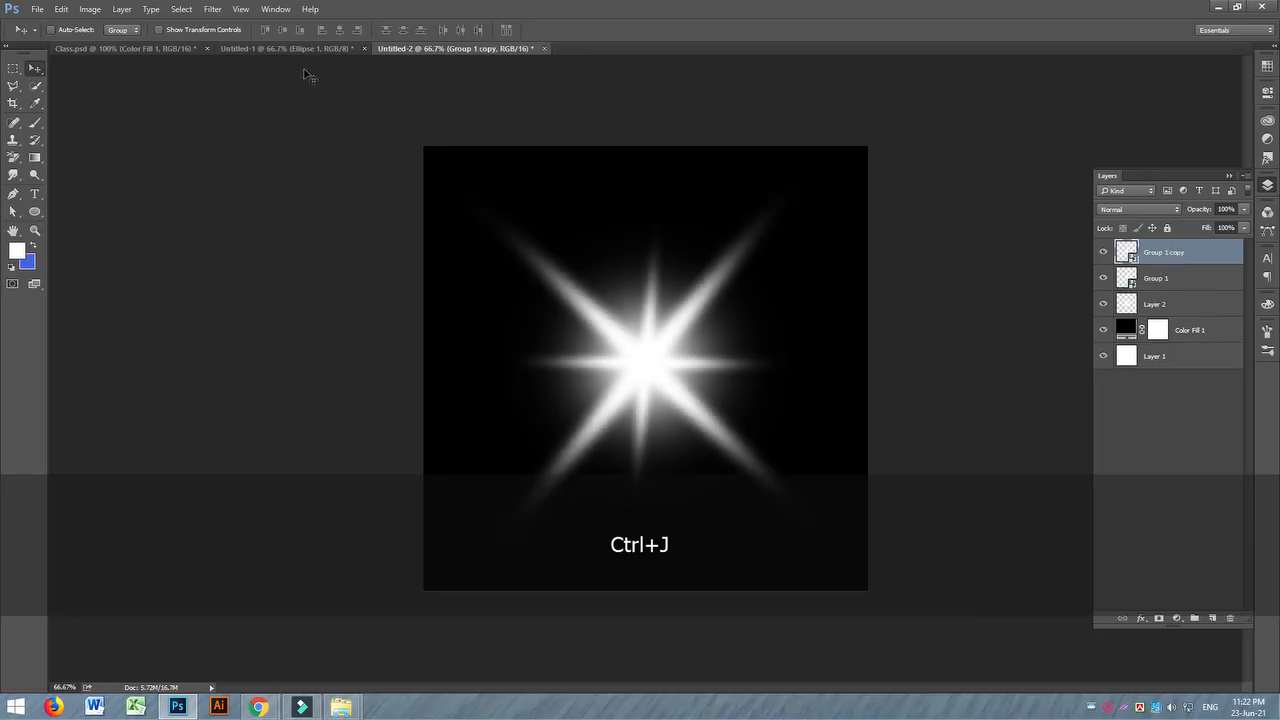
- Apply a Radial Blur to the Group 1 copy with Zoom method, amount 43 and Good quality
click(214, 10)
mouse_move(289, 162)
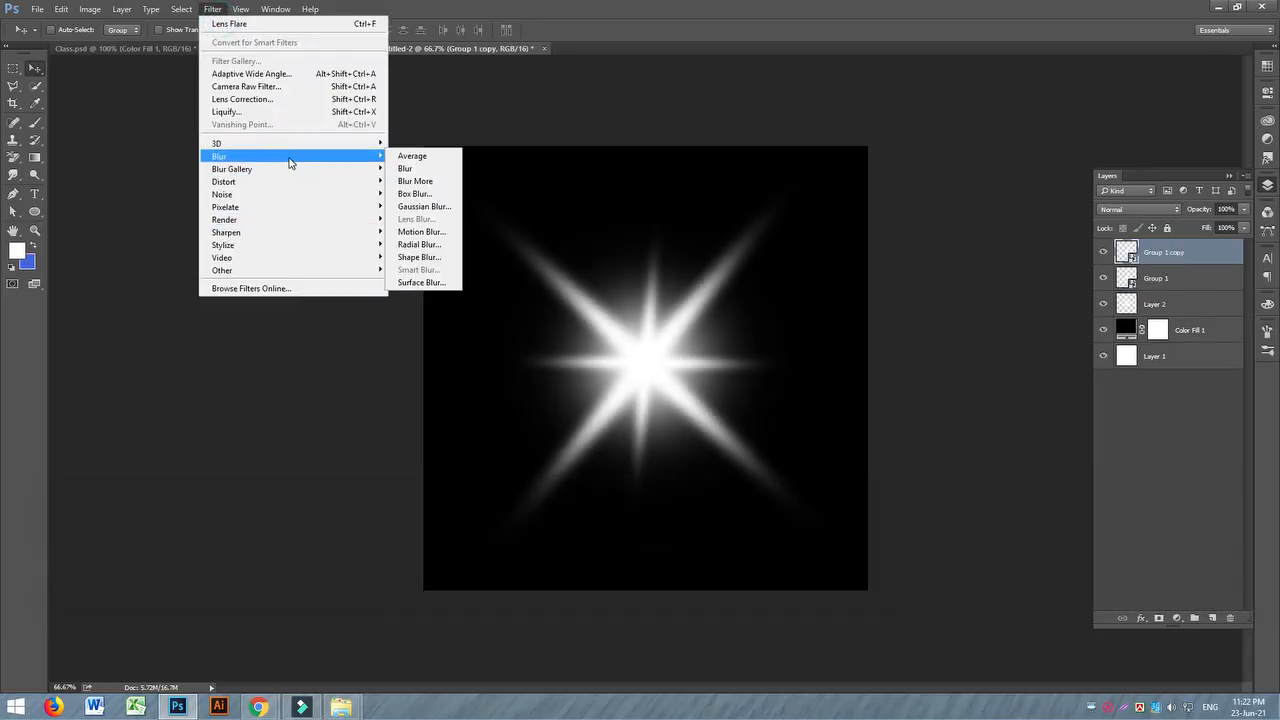
click(443, 244)
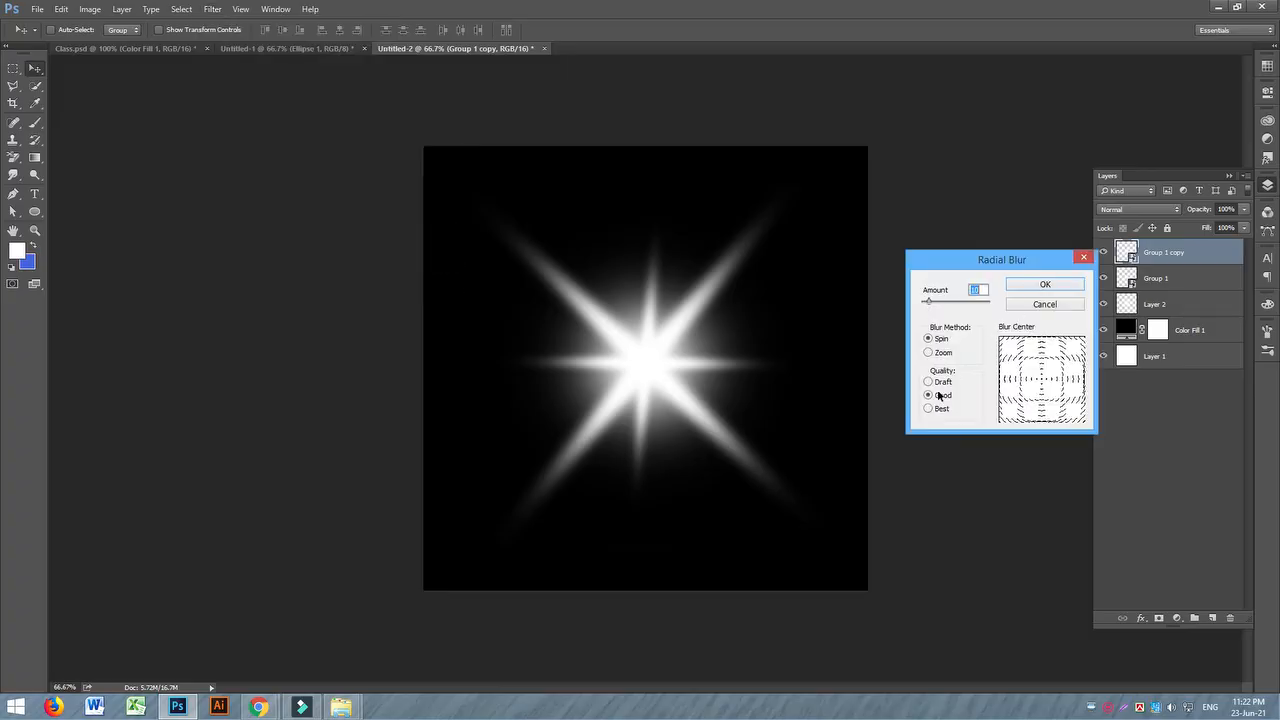
click(942, 354)
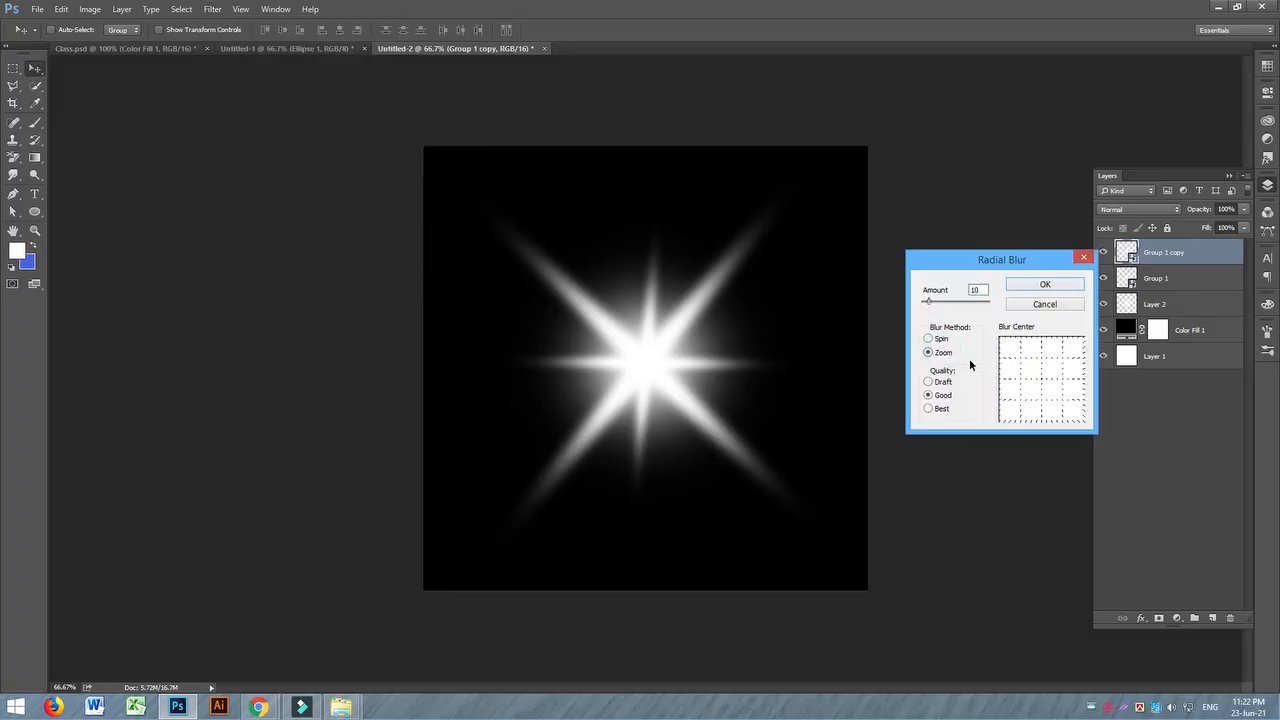
click(940, 344)
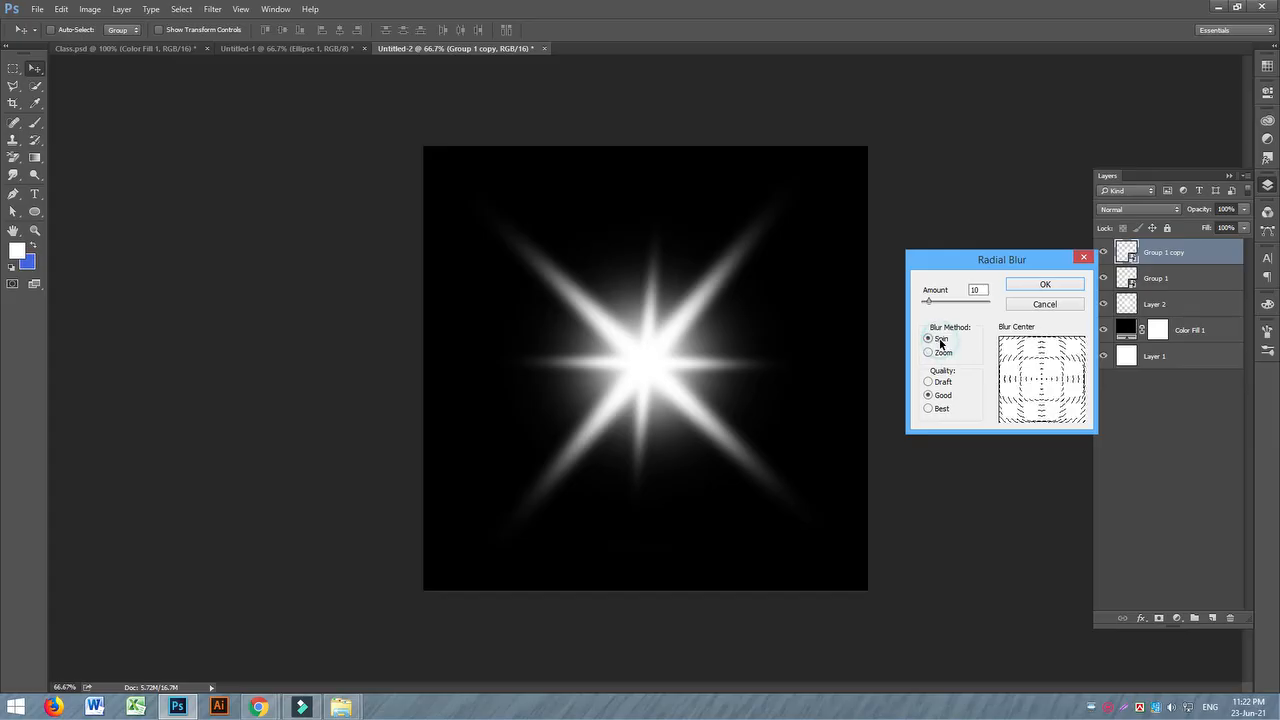
click(942, 353)
drag(928, 301, 950, 304)
click(1040, 286)
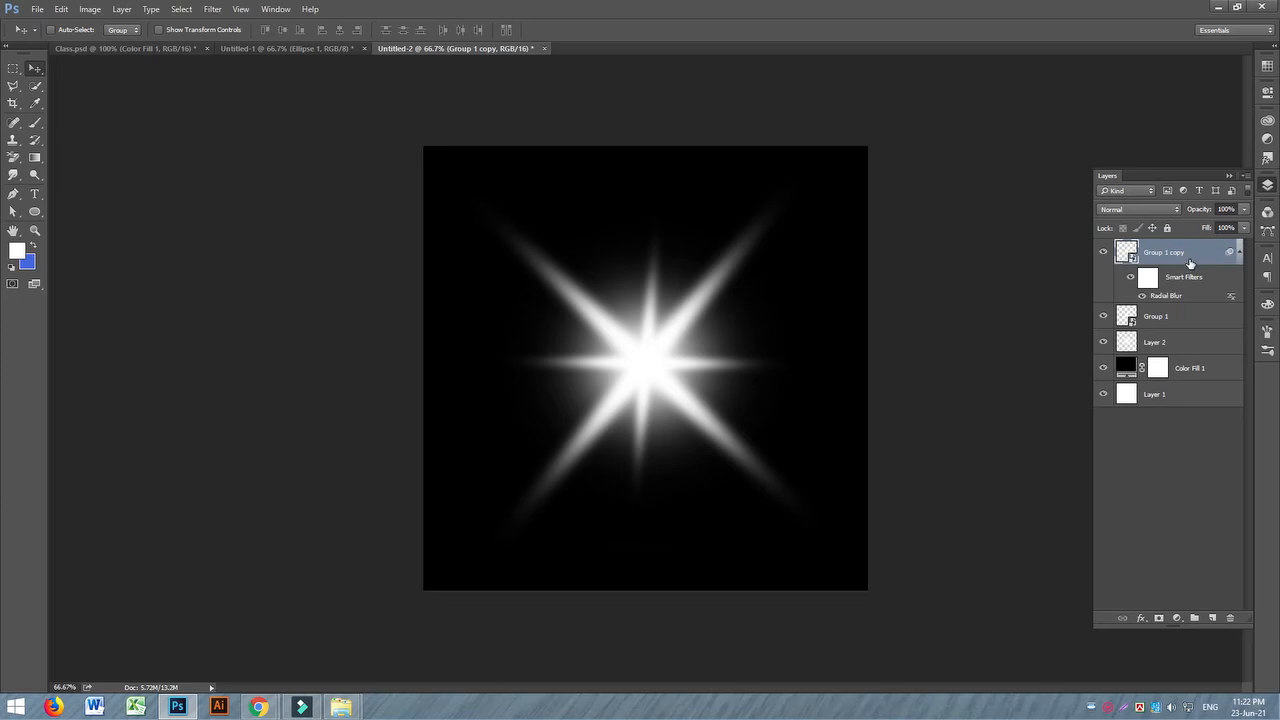
- Apply a second Radial Blur to the Group 1 copy with Spin method, amount 43 and Good quality
click(222, 9)
mouse_move(277, 157)
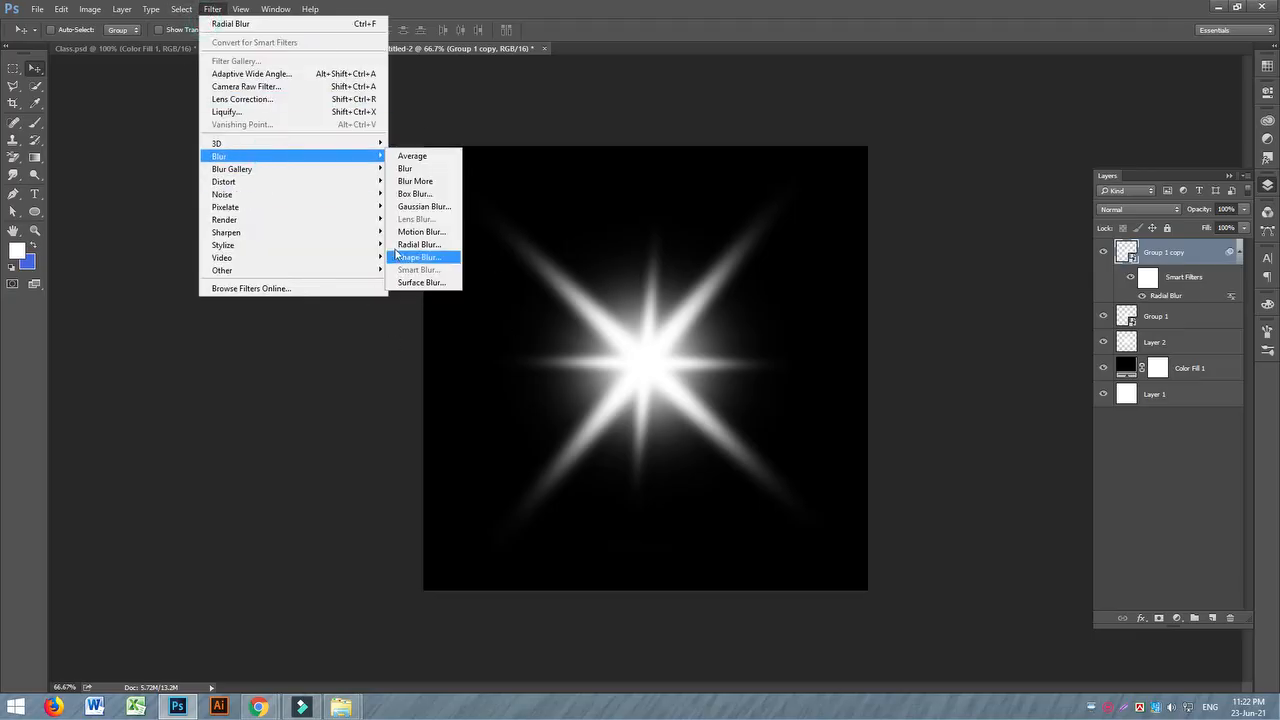
click(420, 244)
click(941, 341)
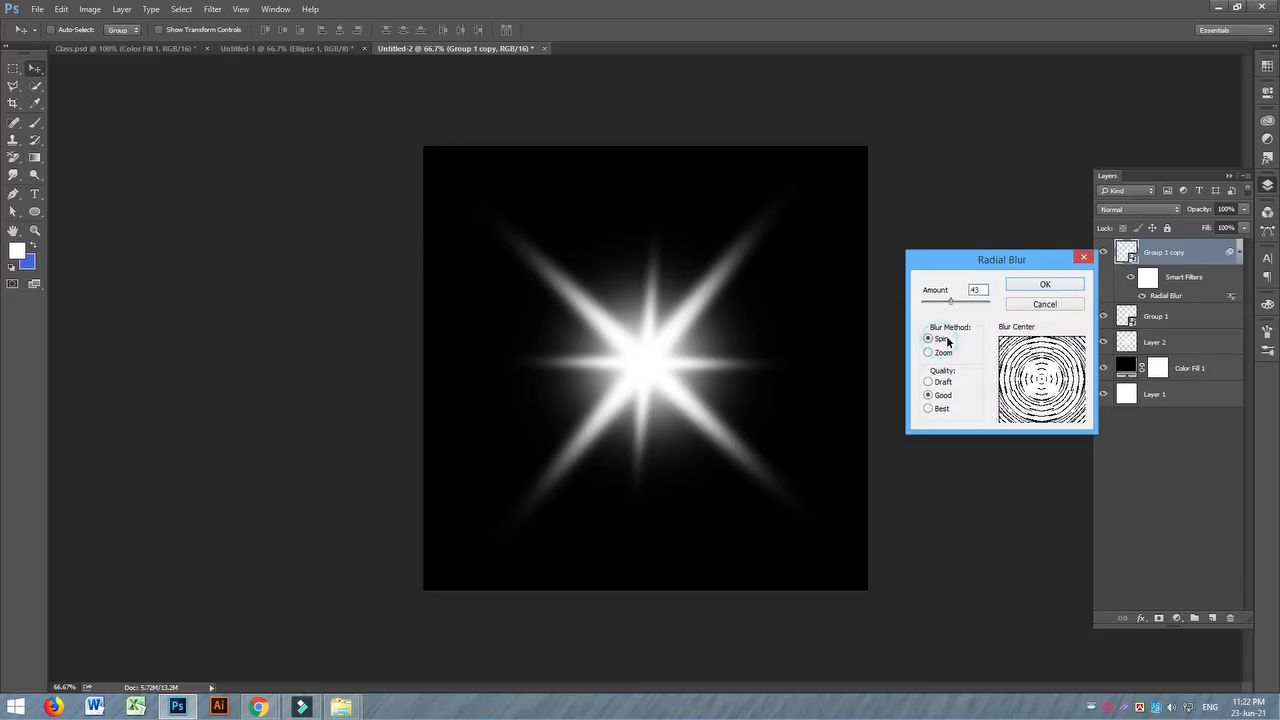
click(1045, 285)
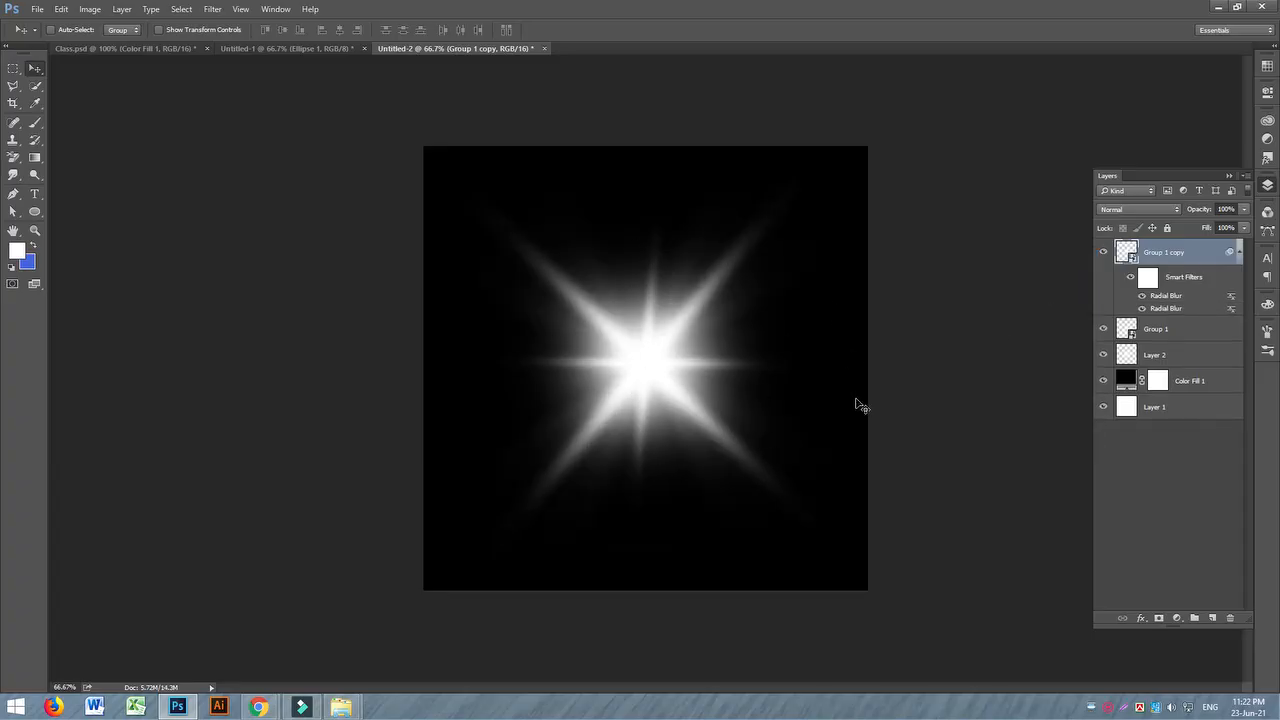
- Merge the layers from Group 1 copy down to Color Fill 1 and toggle the merged layer's visibility to check it
click(1157, 329)
click(1188, 250)
shift+click(1193, 375)
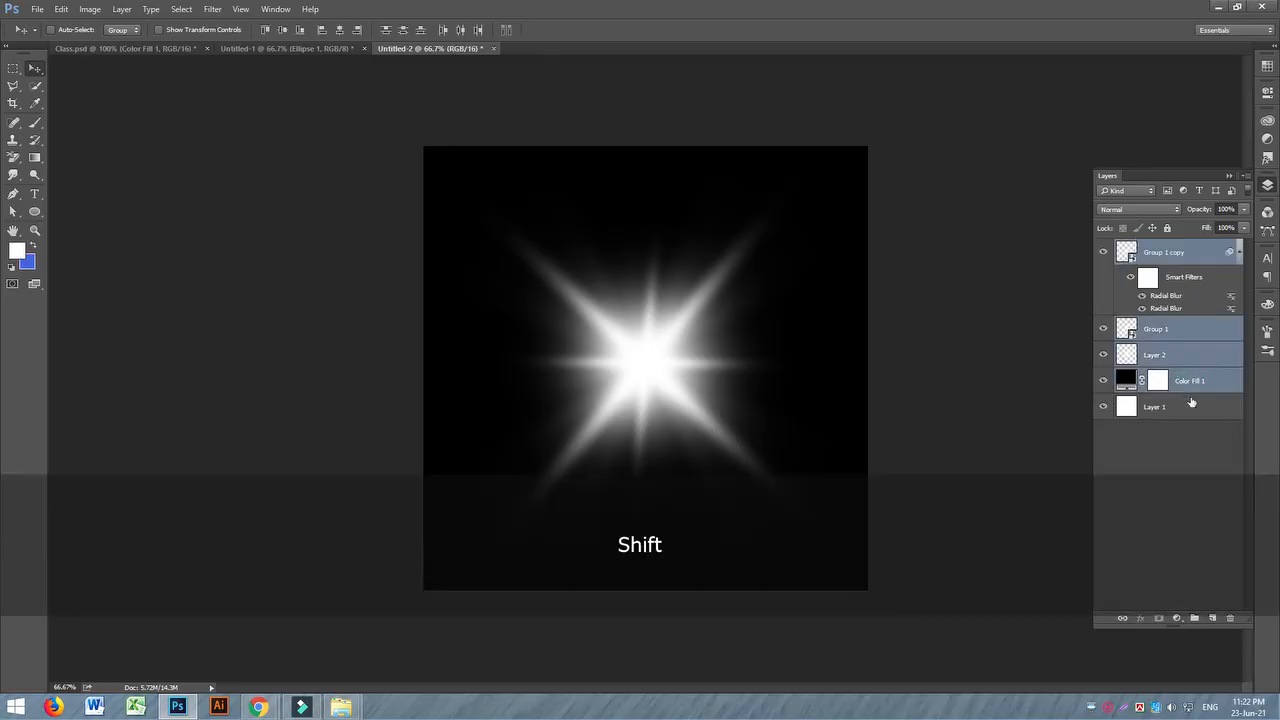
key(ctrl+e)
click(1102, 251)
click(1102, 251)
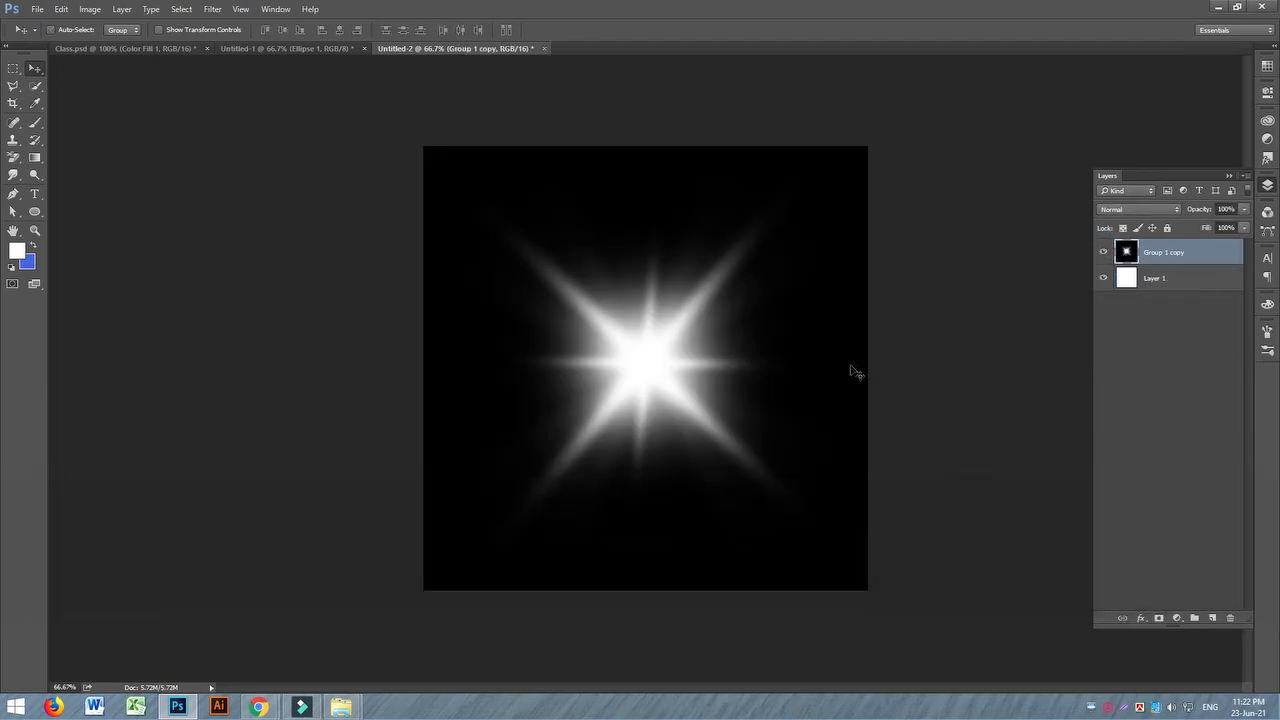
- Add a Hue/Saturation adjustment layer with Colorize on, hue 225, saturation 100 and lightness -13
click(1177, 618)
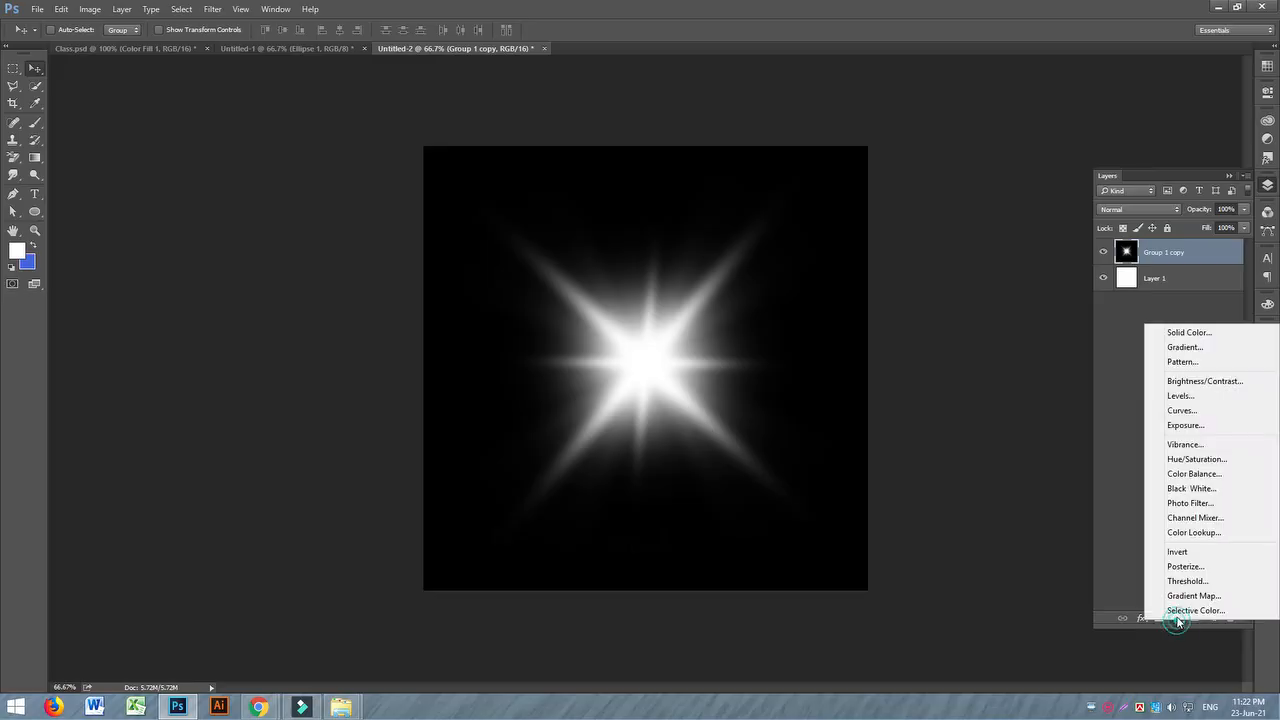
click(1204, 458)
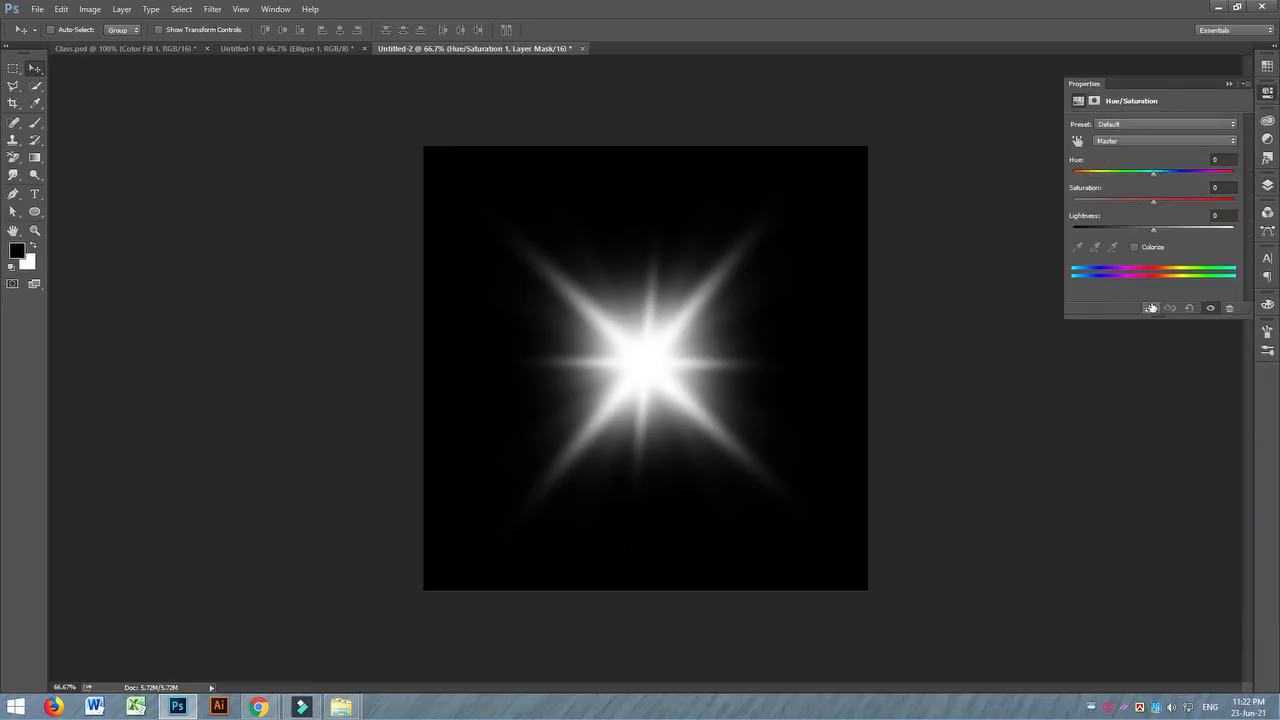
click(1136, 247)
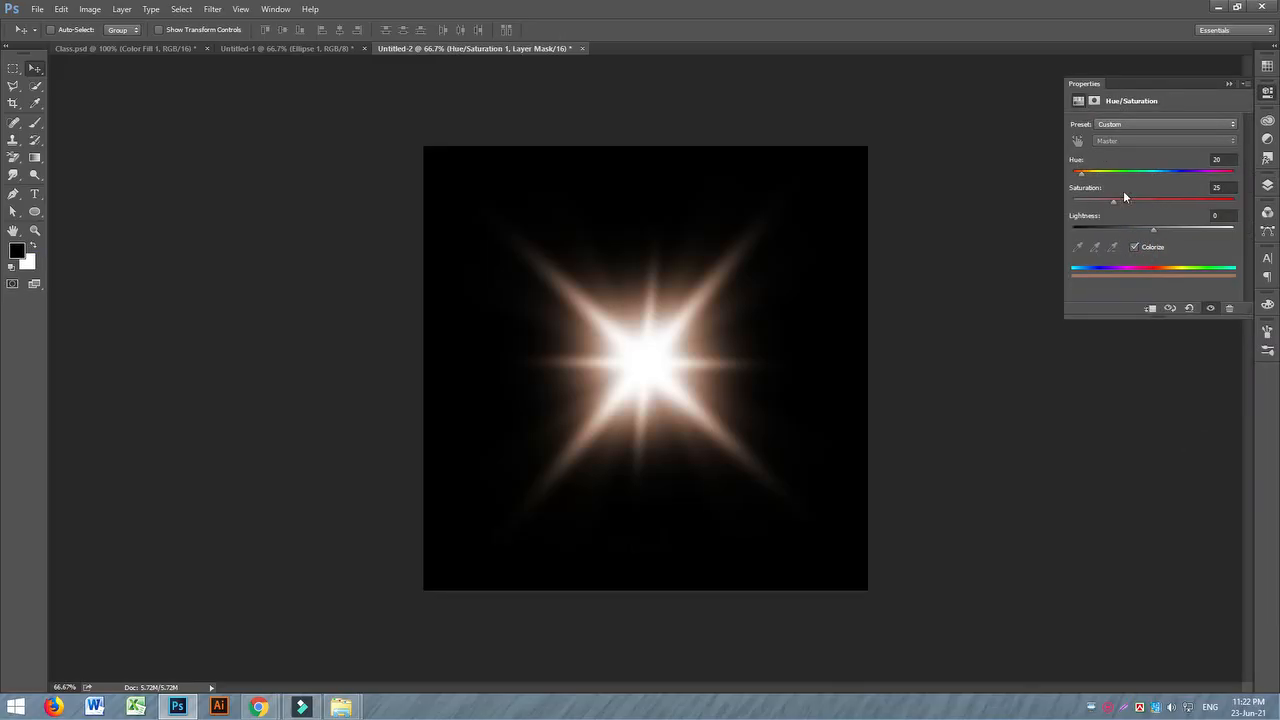
drag(1153, 229, 1241, 199)
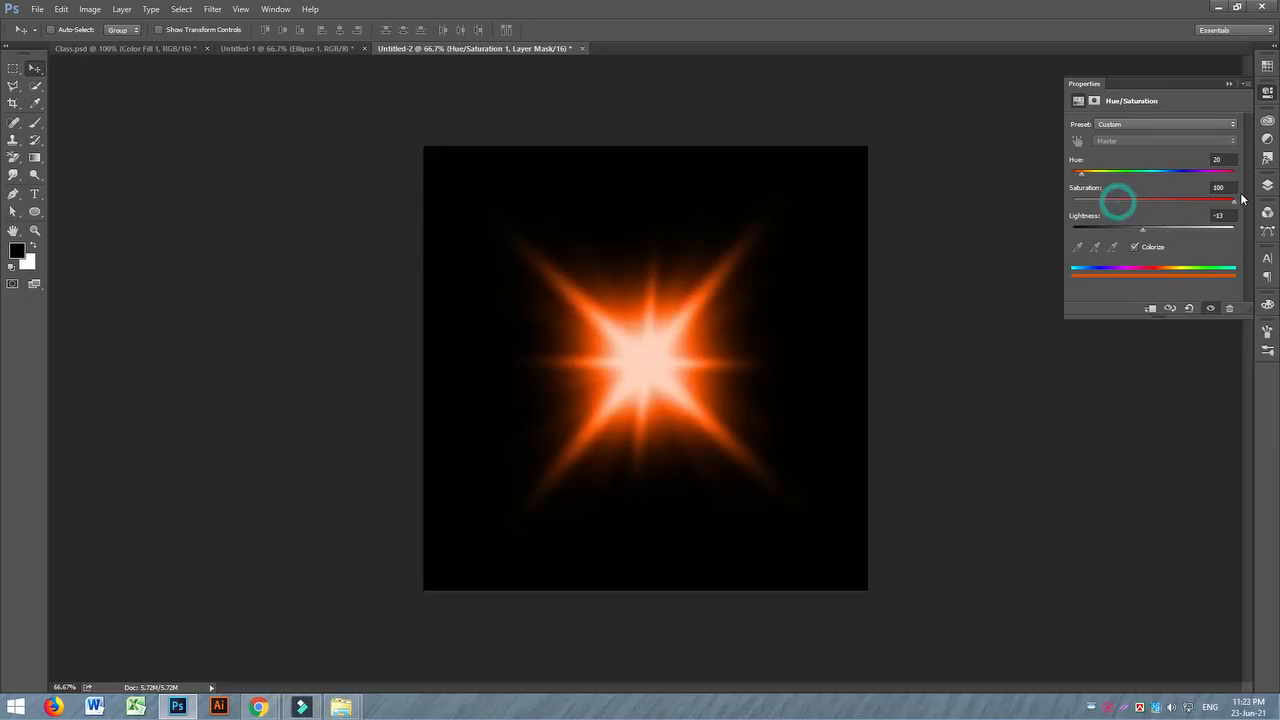
drag(1088, 178, 1174, 186)
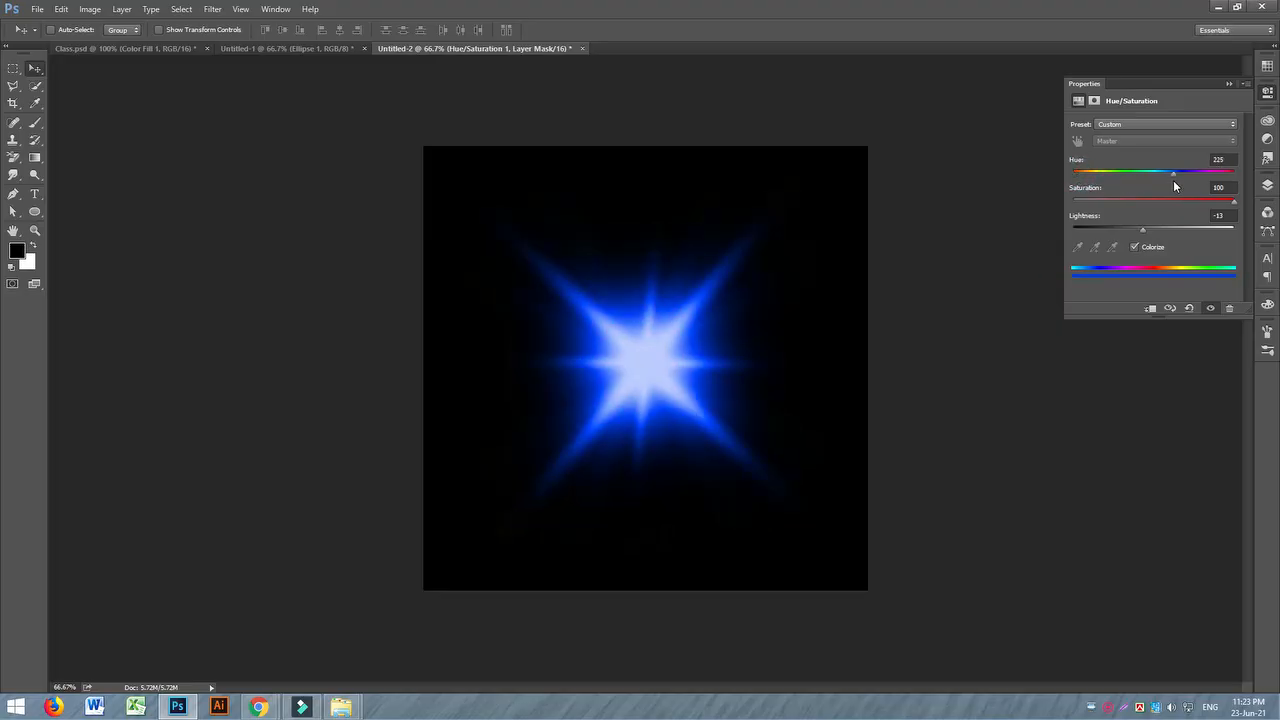
- Compare with Class.psd and retune the flare's Hue/Saturation colour to hue 46, saturation 73 and lightness -21
click(176, 47)
click(427, 48)
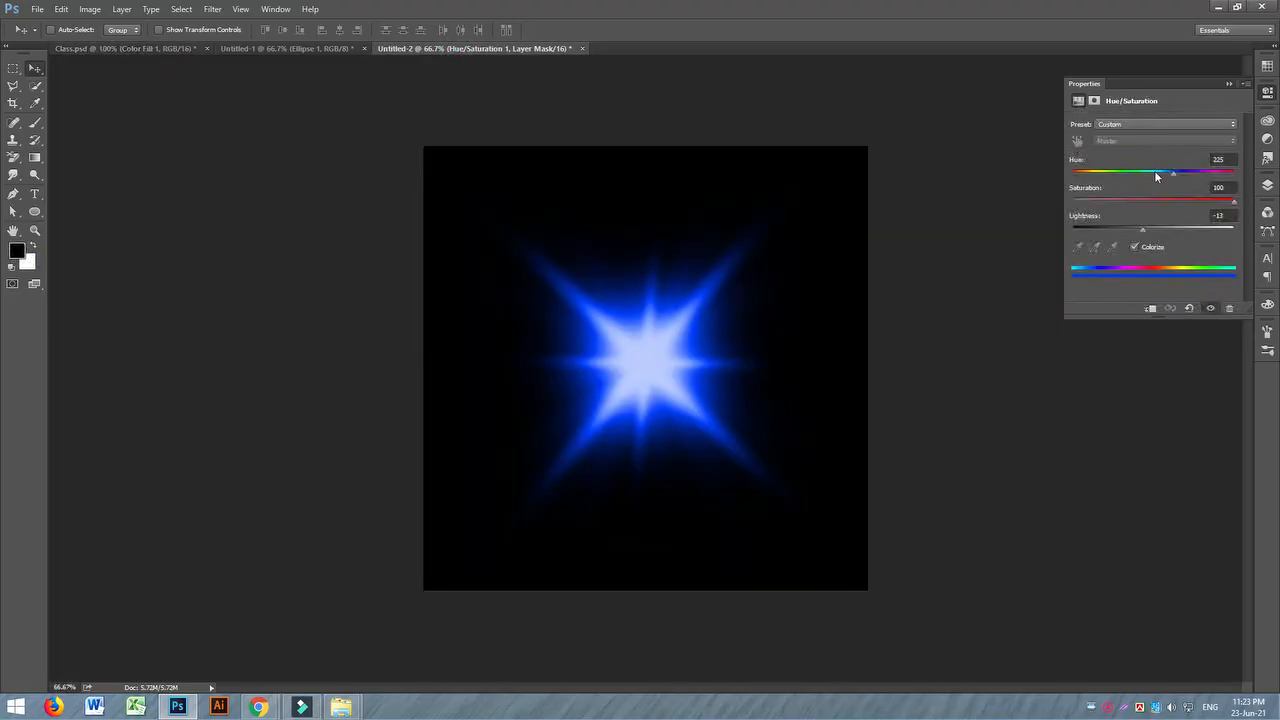
drag(1177, 172, 1090, 174)
mouse_move(1152, 229)
mouse_down()
mouse_move(1114, 229)
mouse_move(1128, 230)
mouse_up()
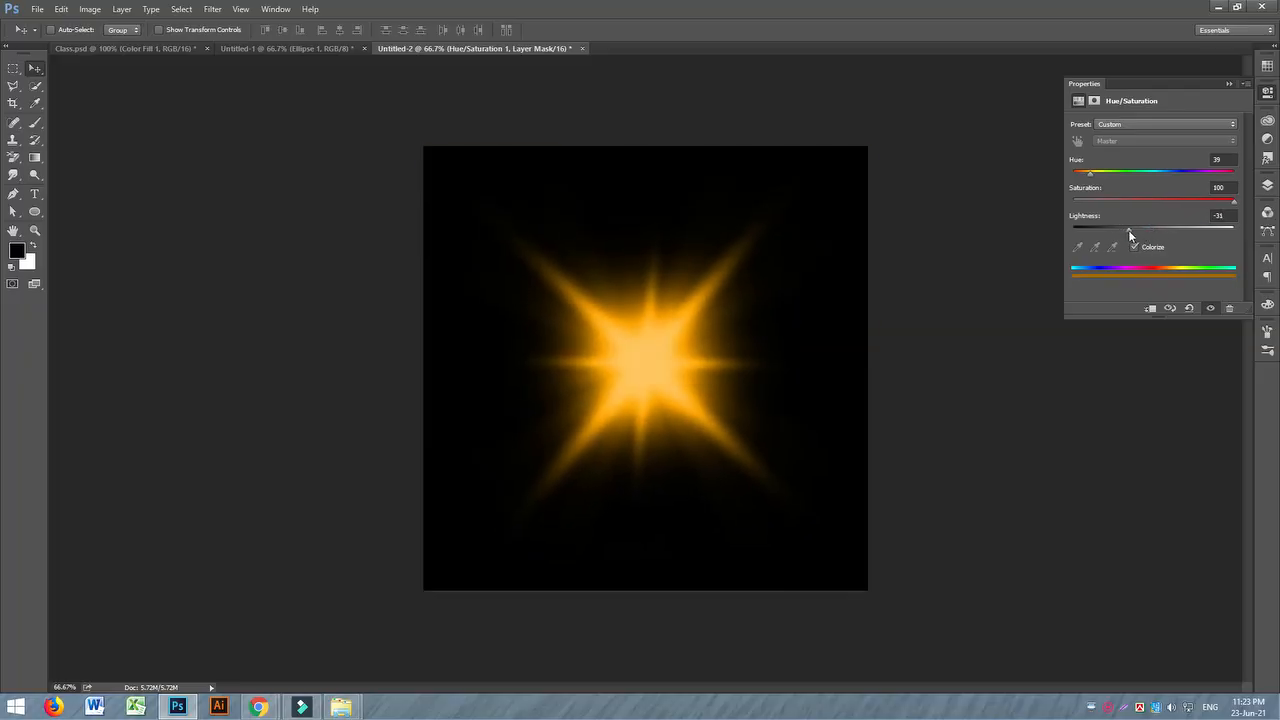
drag(1234, 201, 1223, 203)
drag(1135, 228, 1196, 214)
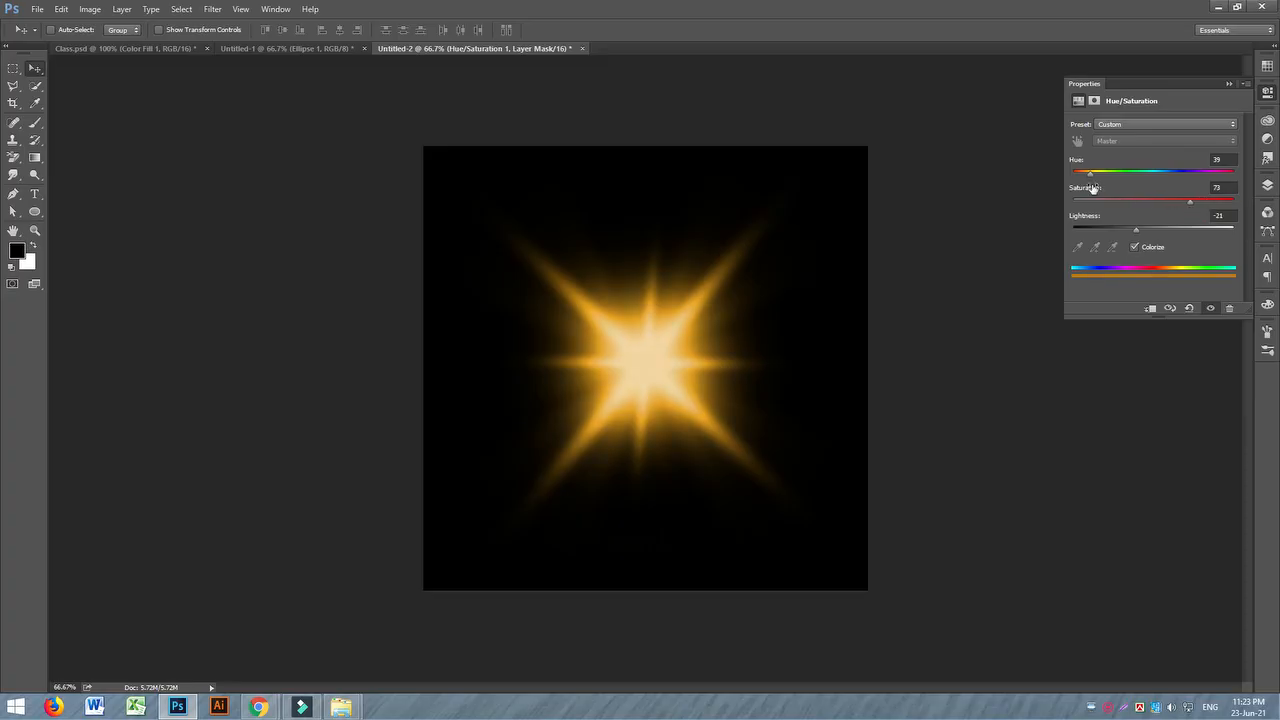
drag(1091, 176, 1094, 177)
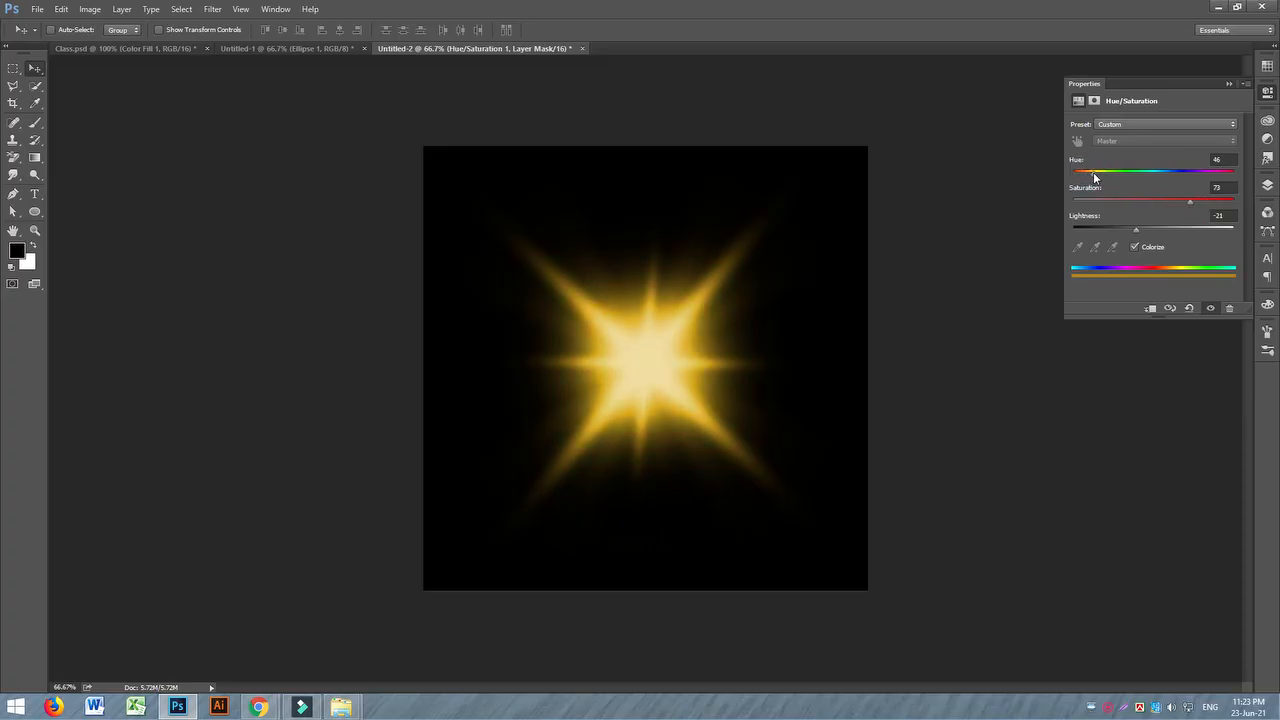
- Merge the Hue/Saturation layer with the flare and adjust its Levels by shifting the black, midtone and white input points
click(1267, 186)
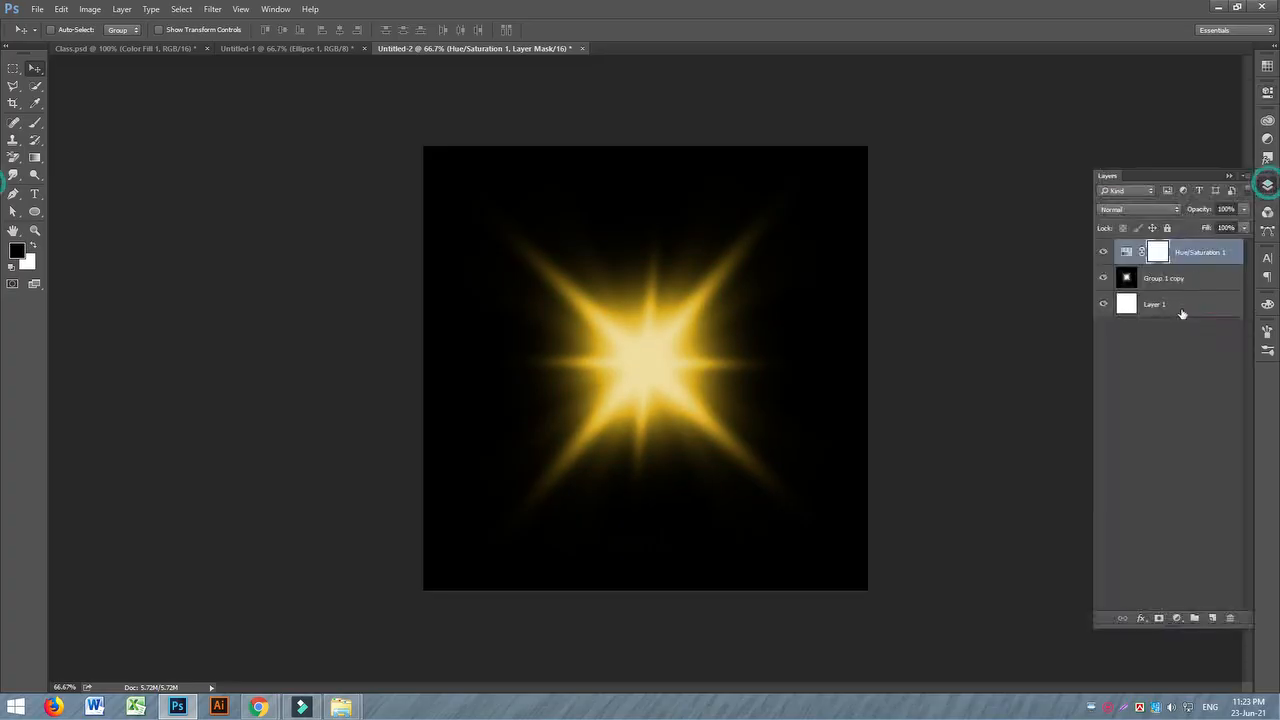
shift+click(1119, 287)
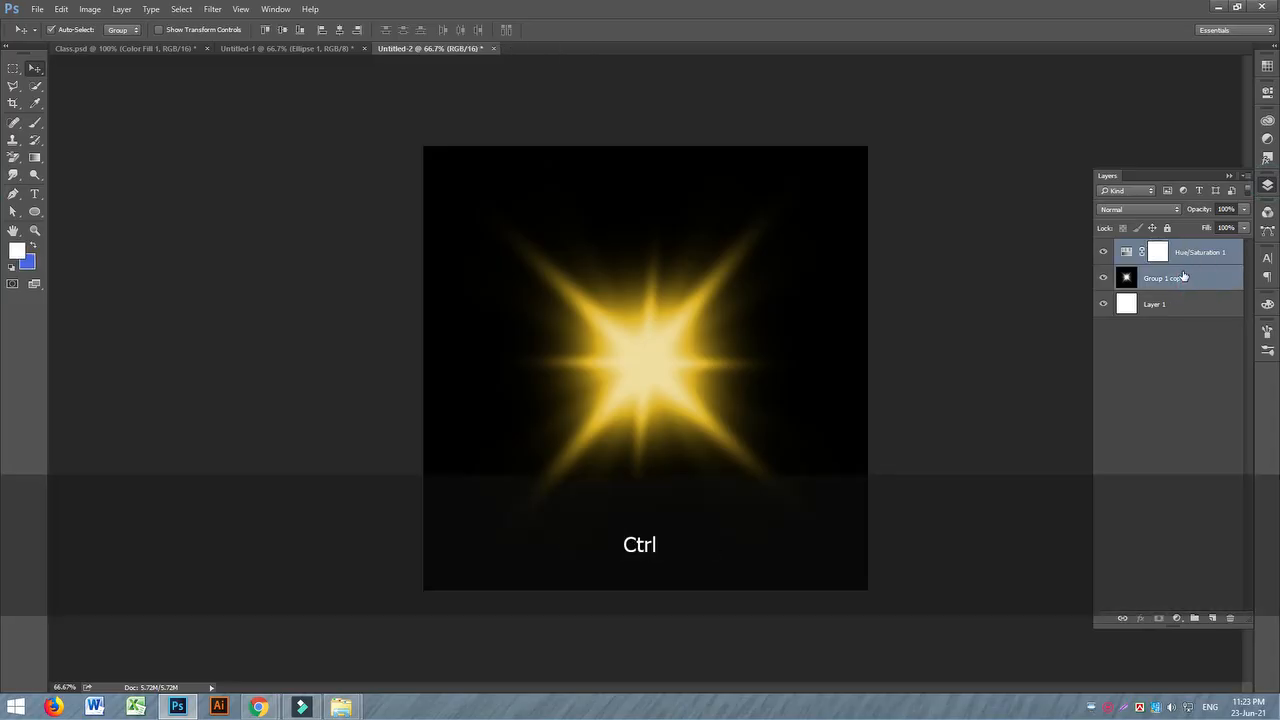
key(ctrl+e)
key(ctrl+l)
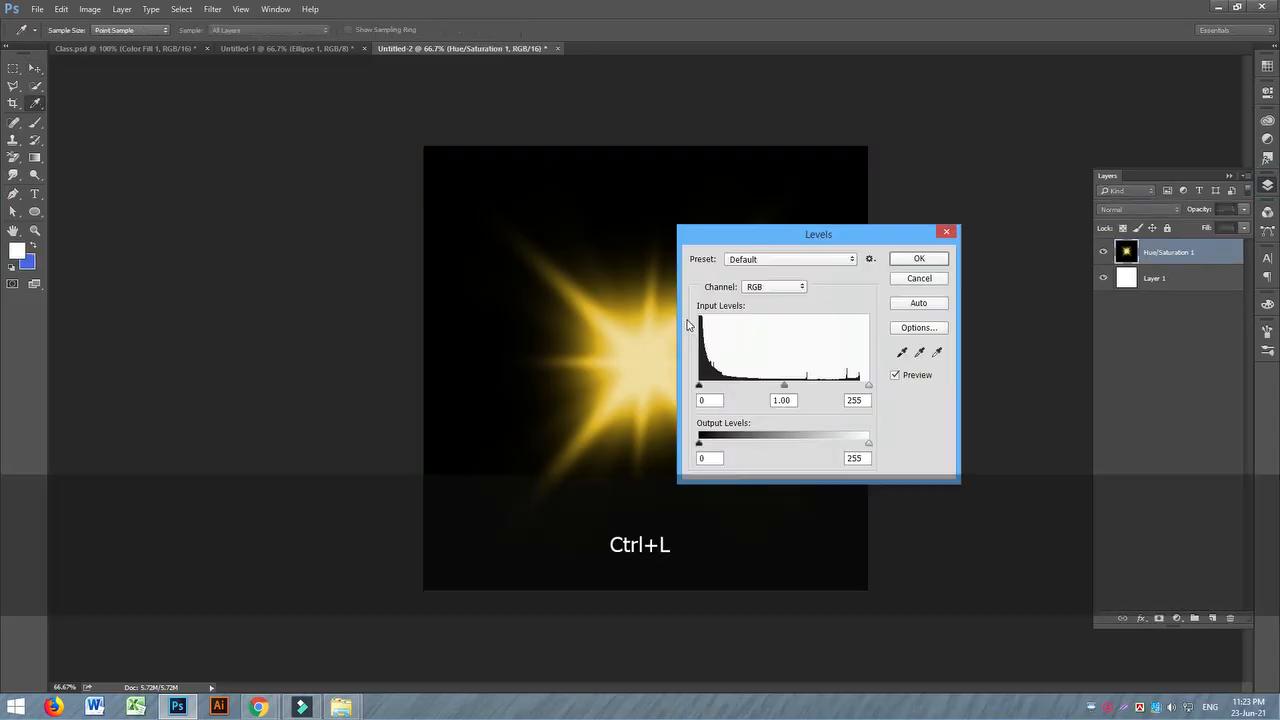
drag(700, 386, 706, 387)
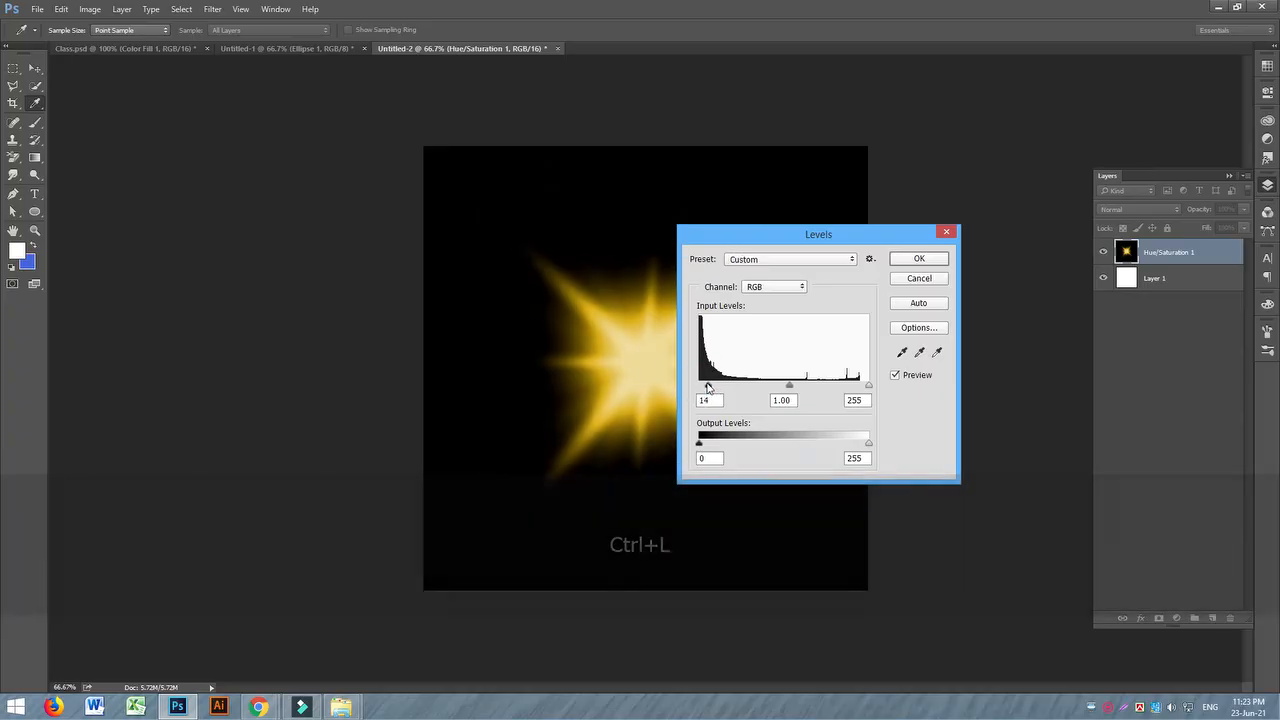
mouse_move(789, 385)
mouse_down()
mouse_move(808, 389)
mouse_move(777, 387)
mouse_up()
mouse_move(869, 386)
mouse_down()
mouse_move(855, 378)
mouse_move(883, 392)
mouse_move(859, 387)
mouse_up()
drag(718, 388, 706, 388)
click(919, 258)
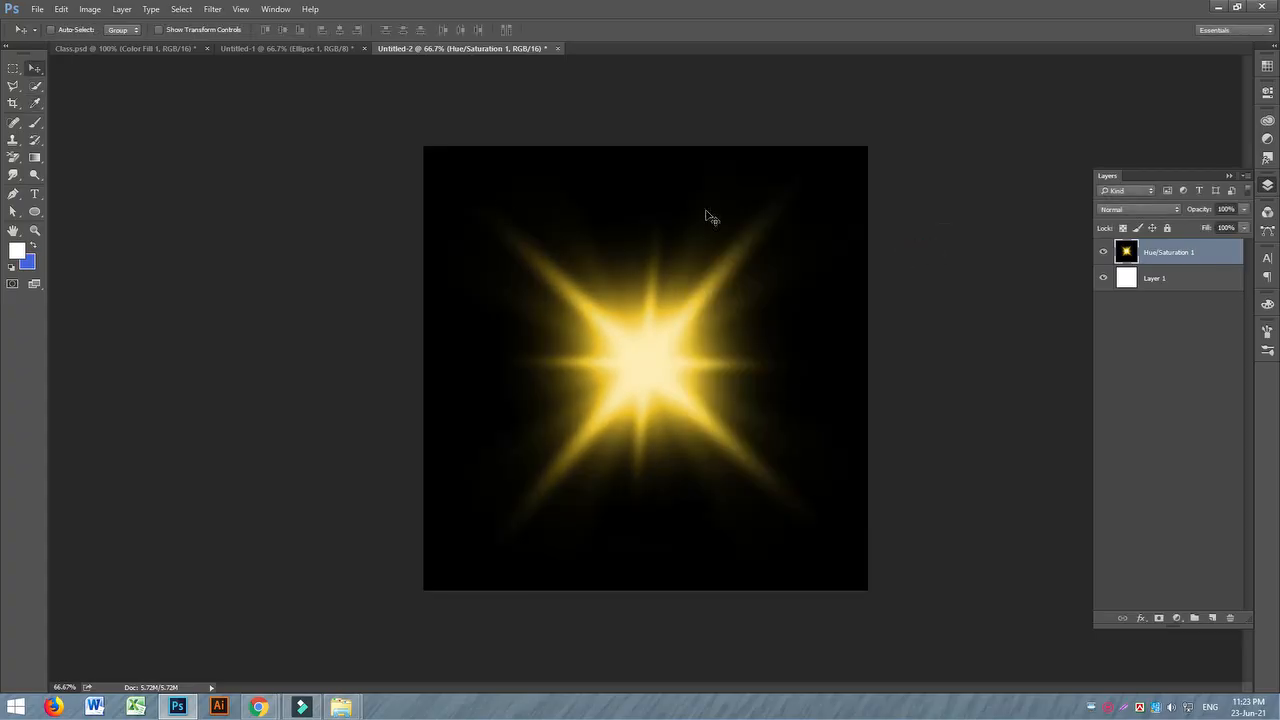
- Copy the yellow flare layer into Class.psd, scale it down to a small square and place it in the canvas's upper middle
key(ctrl)
drag(615, 333, 649, 364)
key(ctrl+t)
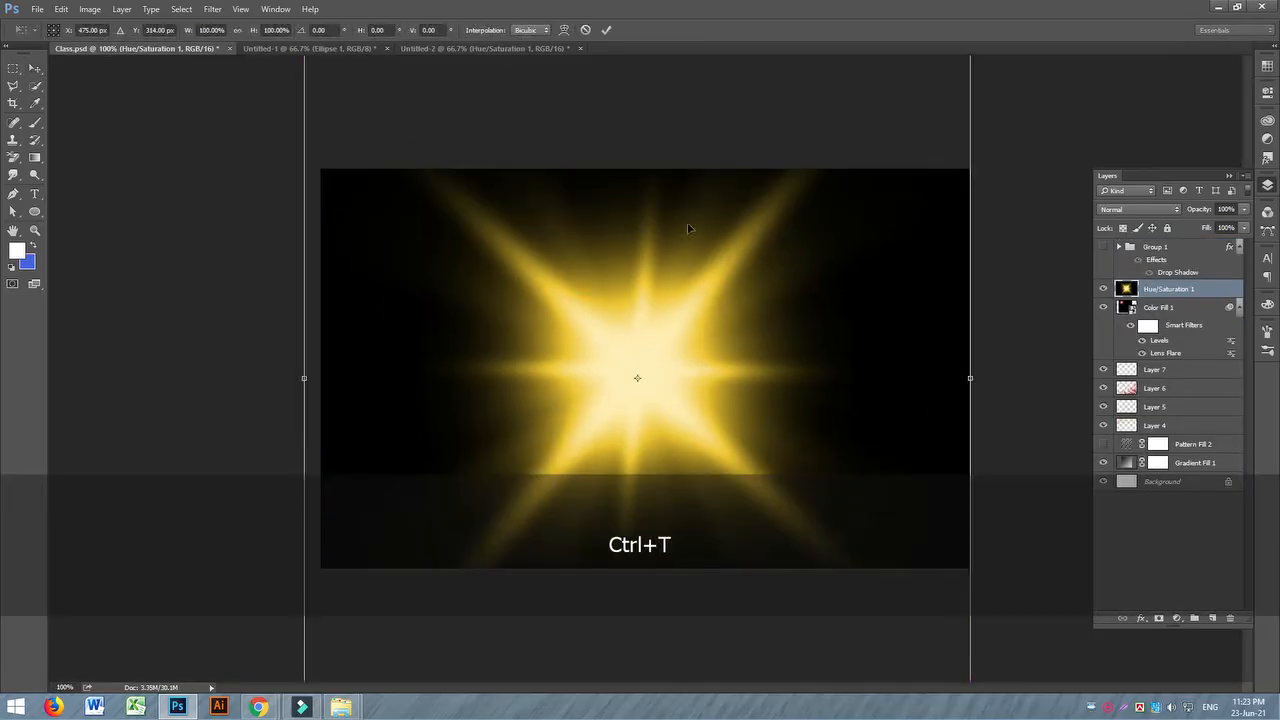
drag(686, 229, 696, 382)
drag(978, 201, 503, 554)
drag(452, 608, 597, 239)
click(240, 34)
drag(598, 390, 661, 362)
key(Return)
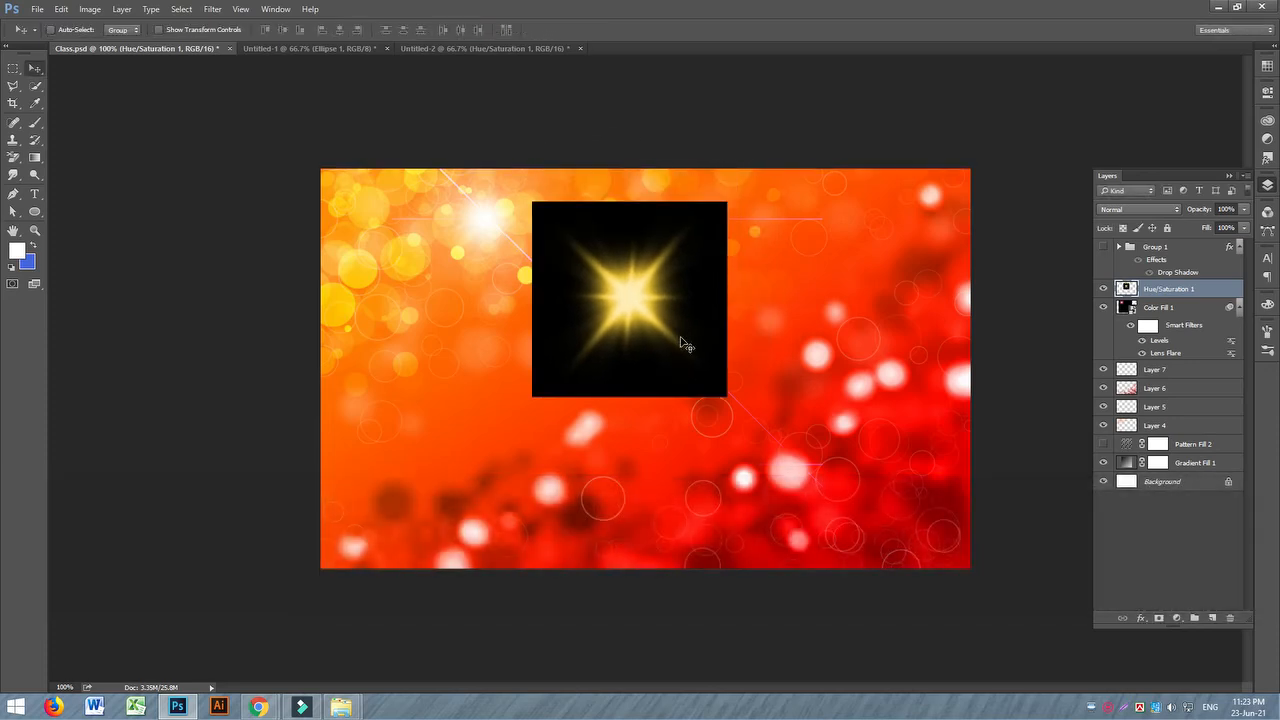
- Set the flare layer's blending mode to Screen and move the flare toward the canvas's upper left
click(1150, 209)
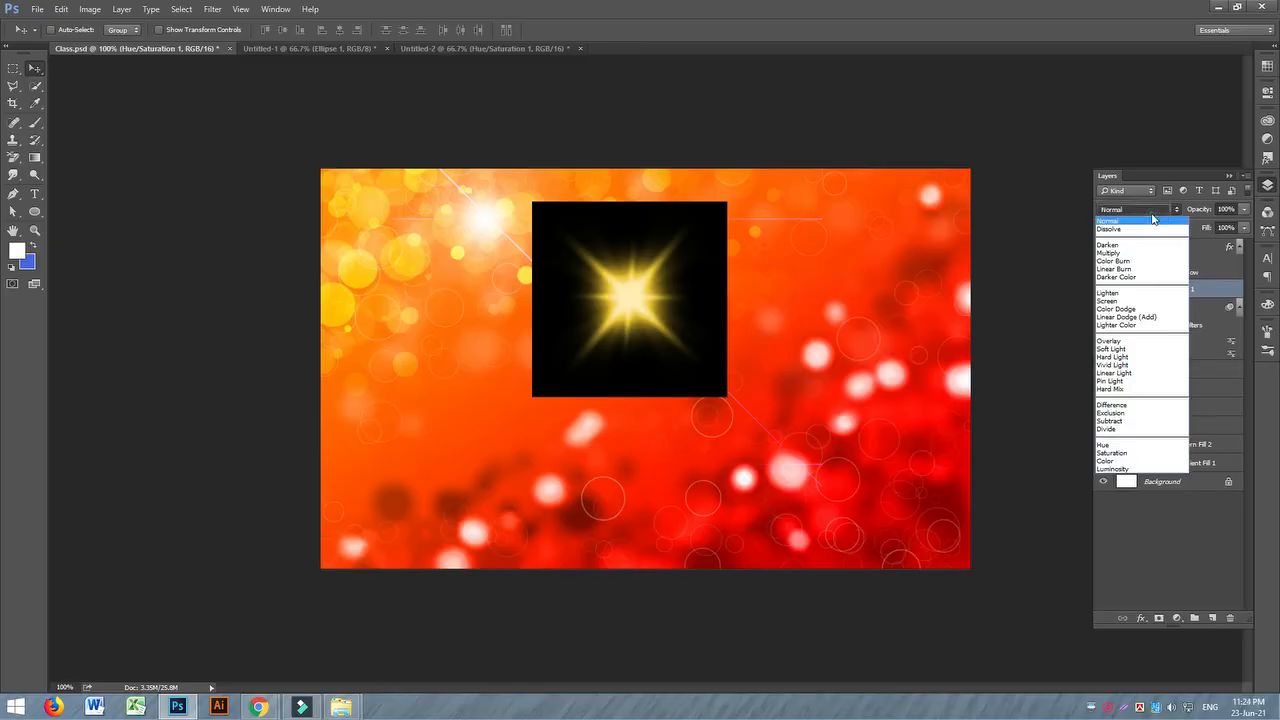
click(1120, 300)
drag(623, 322, 365, 201)
- Duplicate the flare, enlarge the copy to several times its size and place it over the canvas's upper-left corner
key(alt)
key(ctrl+t)
key(shift)
drag(446, 301, 971, 657)
drag(600, 400, 410, 200)
key(Return)
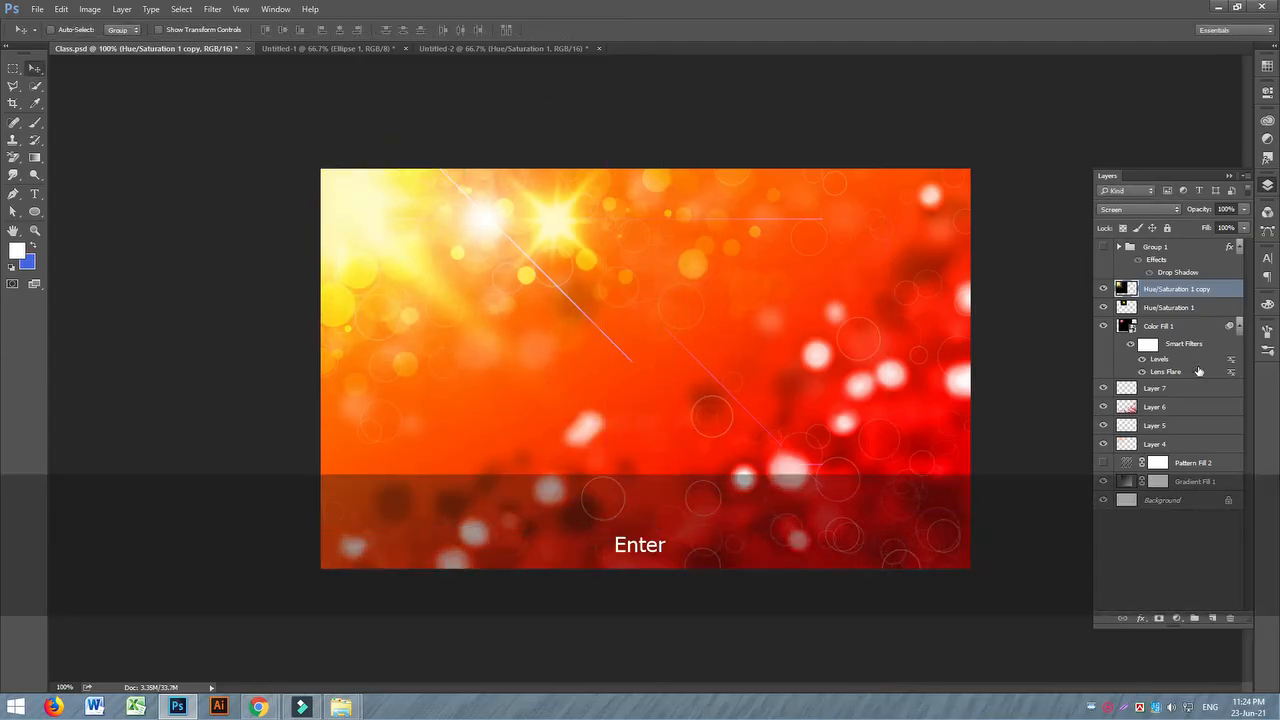
- Examine which bokeh shapes belong to Layer 7, Layer 5 and Layer 4 by toggling their visibility
click(1180, 390)
click(1103, 390)
click(1103, 390)
click(1104, 445)
click(1104, 445)
click(1104, 444)
click(1104, 444)
click(1104, 427)
click(1104, 427)
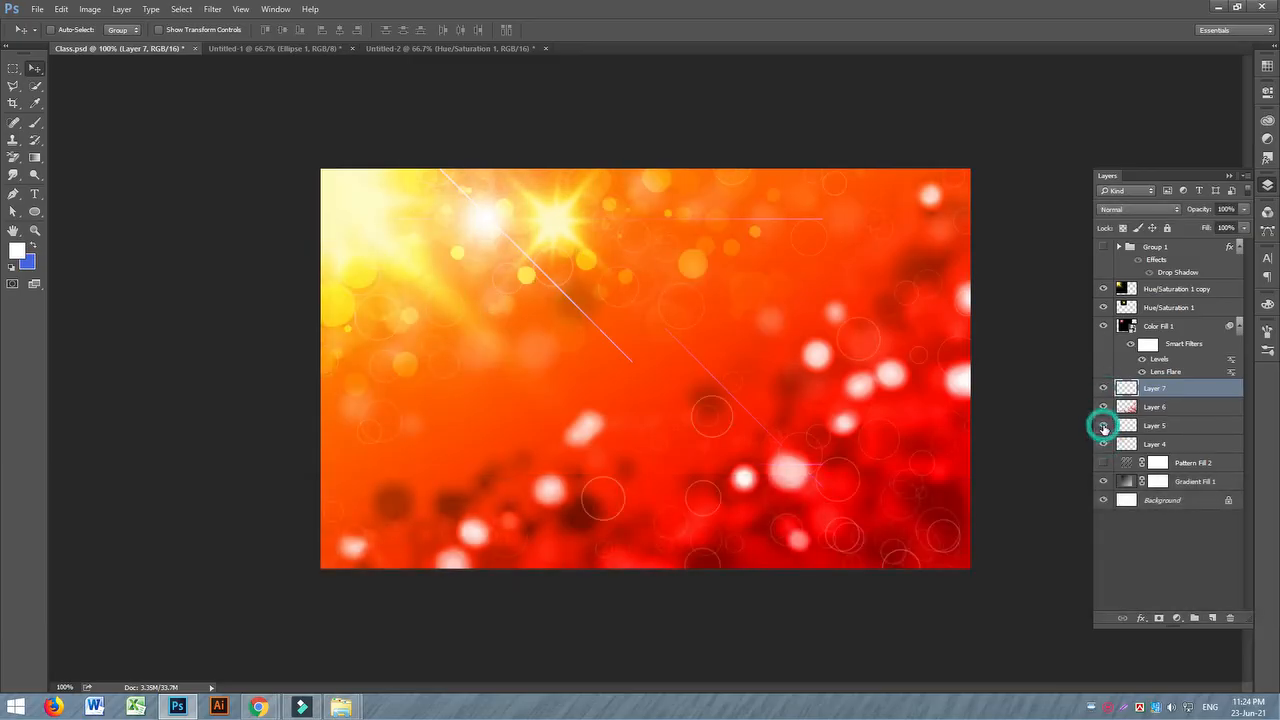
click(1104, 441)
click(1104, 441)
- Enlarge Layer 5 and Layer 4 together and reposition them so their bokeh circles spread across the canvas
click(1155, 425)
shift+click(1155, 444)
key(ctrl)
key(ctrl+t)
drag(643, 296, 479, 248)
drag(969, 511, 1242, 659)
key(Return)
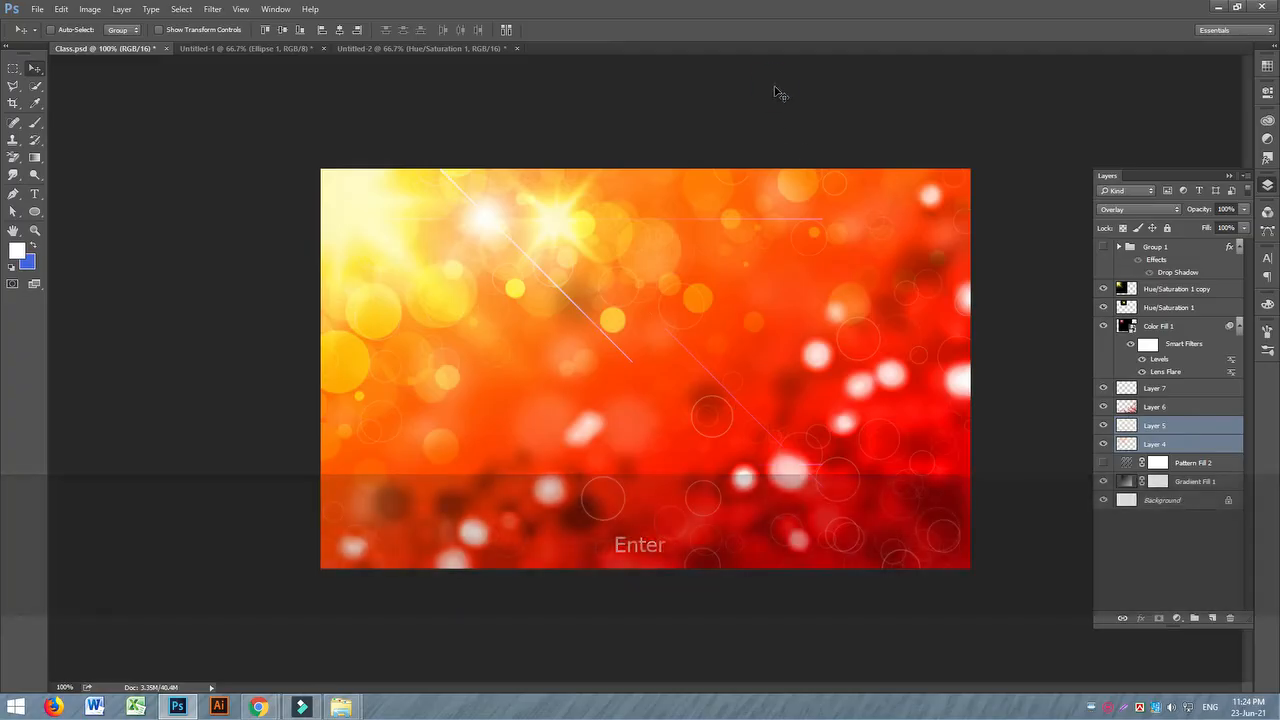
key(ctrl+equal)
key(ctrl+minus)
key(ctrl+minus)
key(ctrl+equal)
key(ctrl+equal)
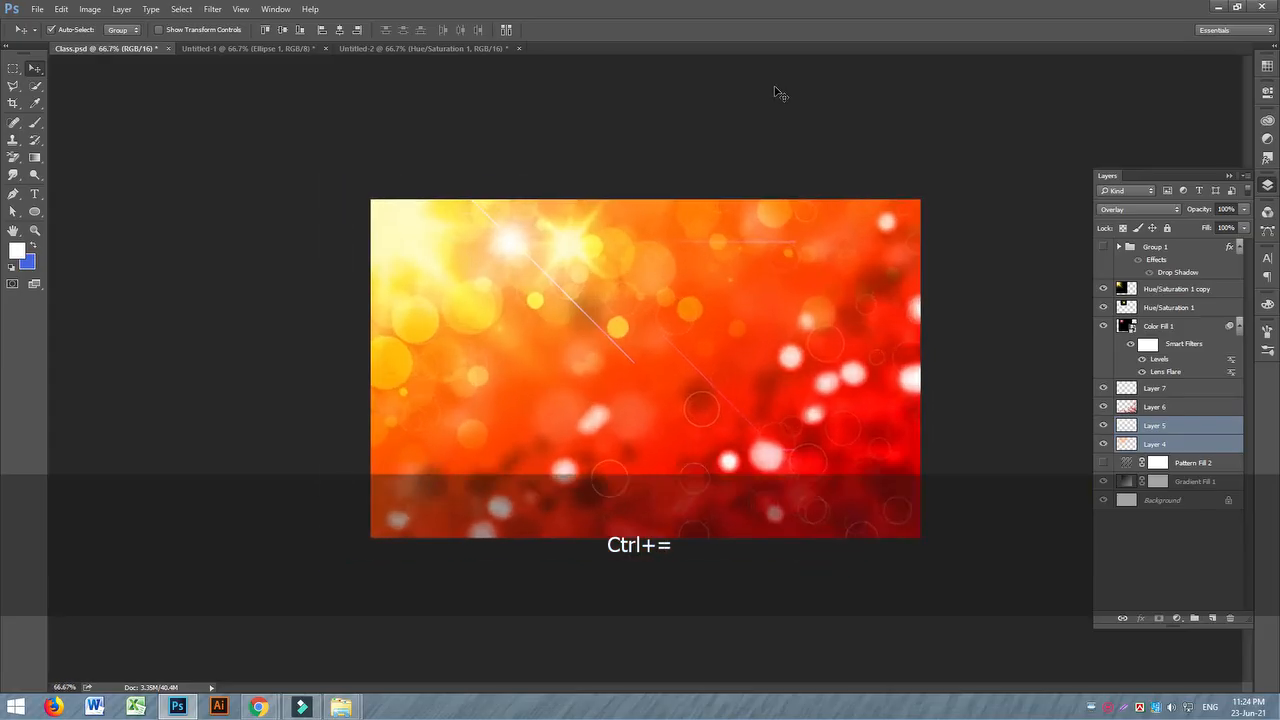
key(ctrl+minus)
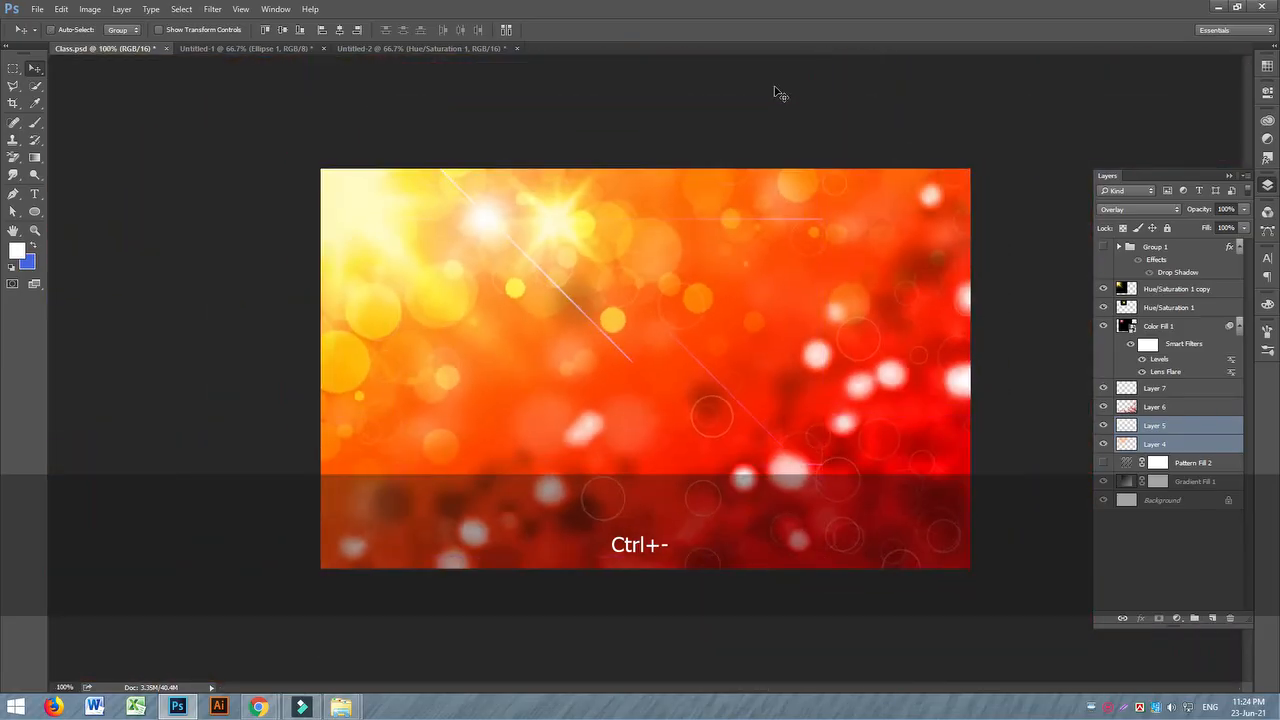
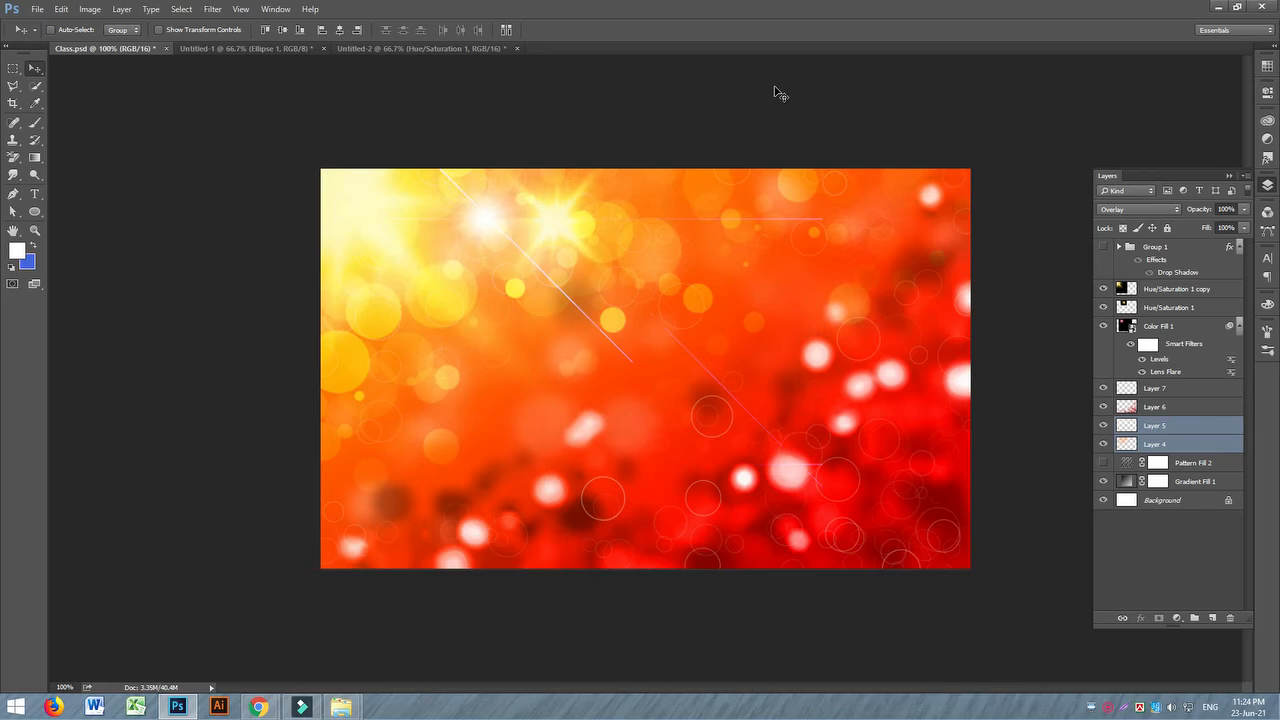
- Show the Group 1 lettering and move it slightly up and to the left over the background
click(1104, 247)
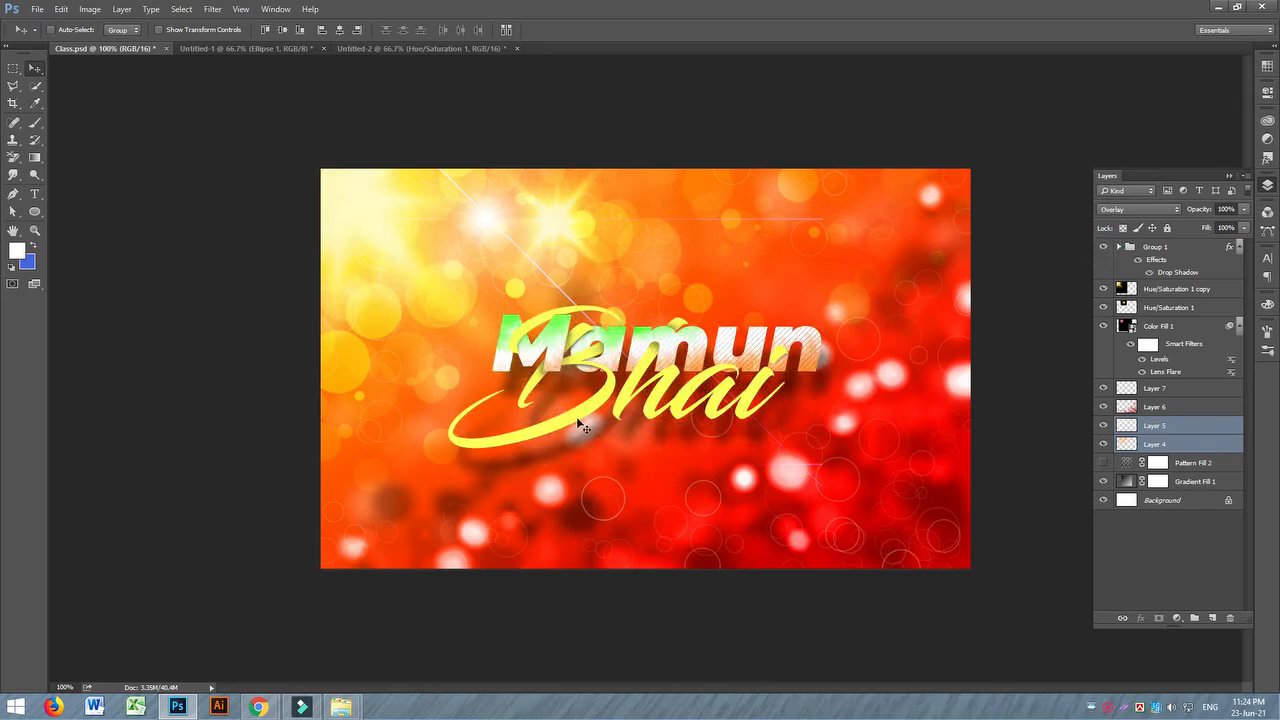
drag(645, 398, 682, 345)
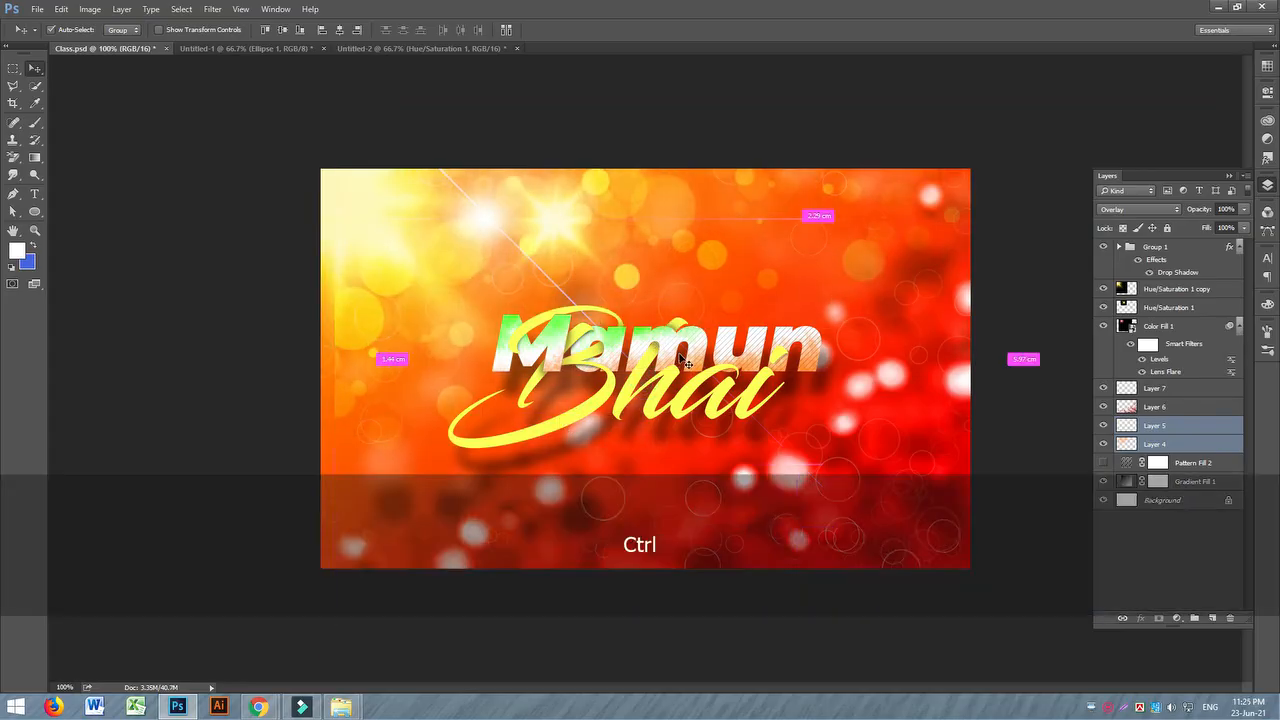
key(ctrl+z)
click(1178, 254)
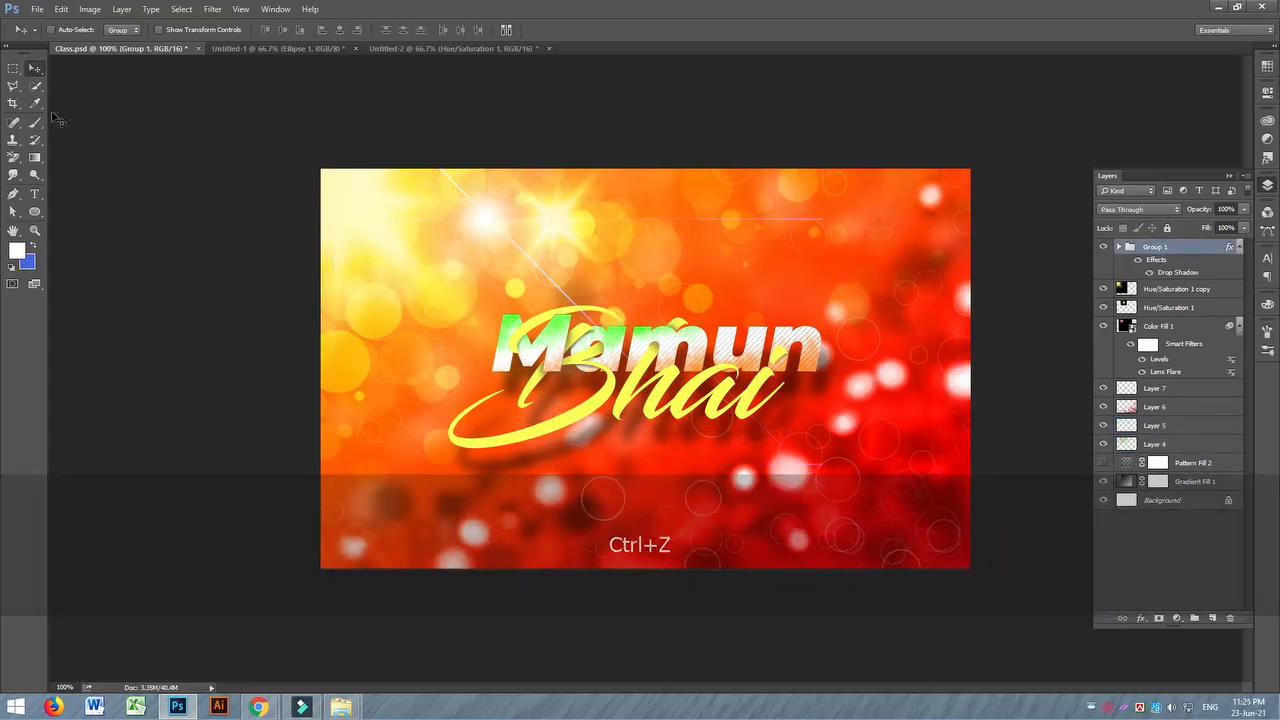
mouse_move(596, 348)
mouse_down()
mouse_move(608, 308)
mouse_move(589, 333)
mouse_up()
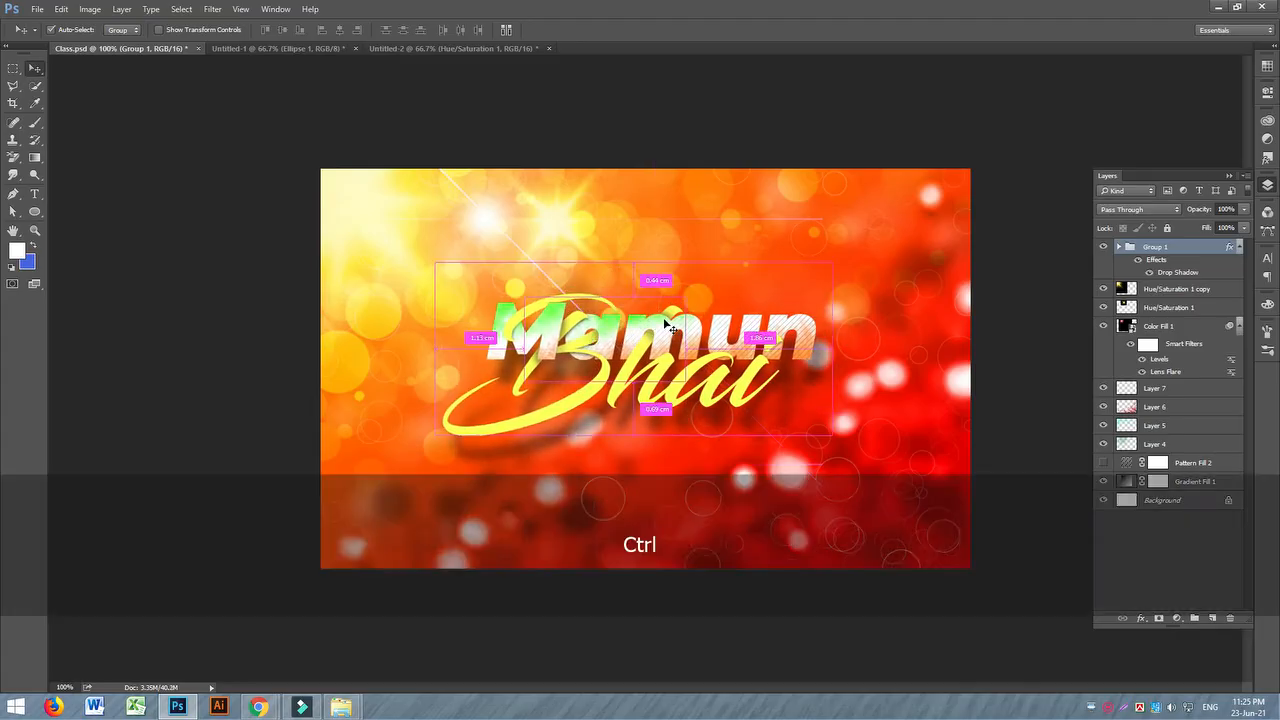
- Delete the green and orange paint layer clipped to the bold lettering inside Group 1
key(ctrl+equal)
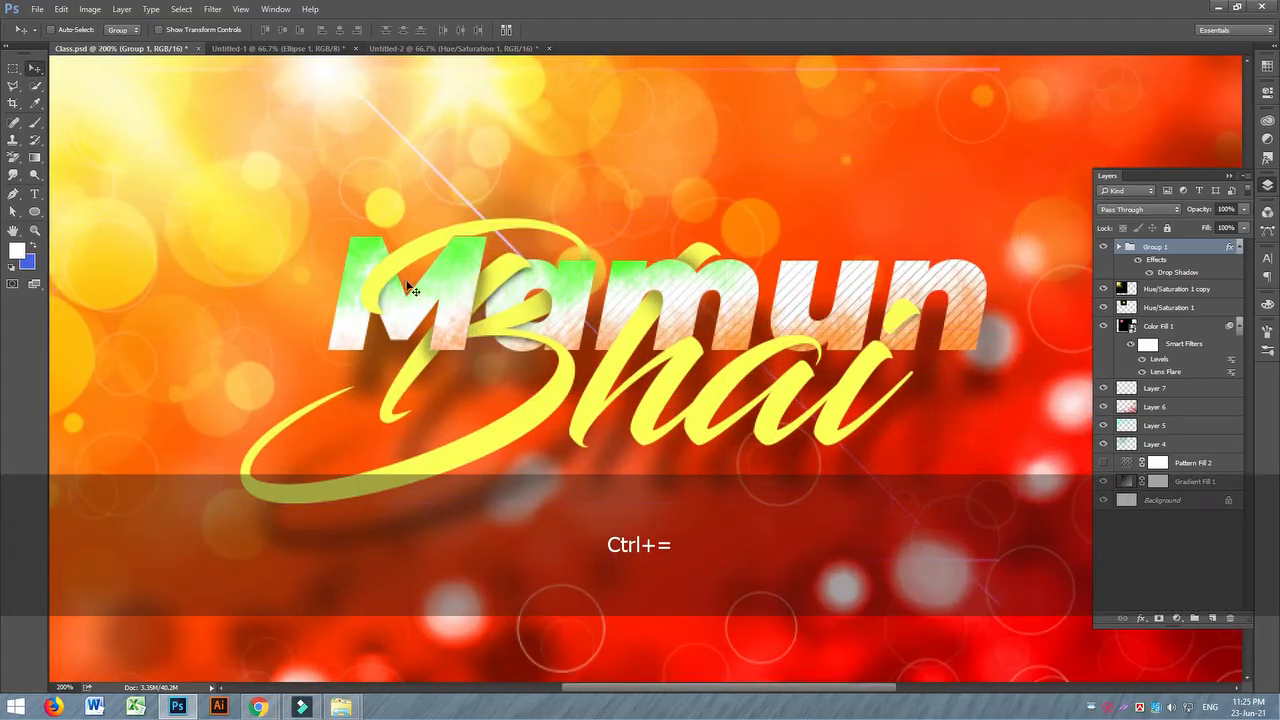
click(1119, 247)
click(1105, 289)
click(1105, 289)
click(1103, 327)
click(1103, 327)
click(1176, 327)
key(Delete)
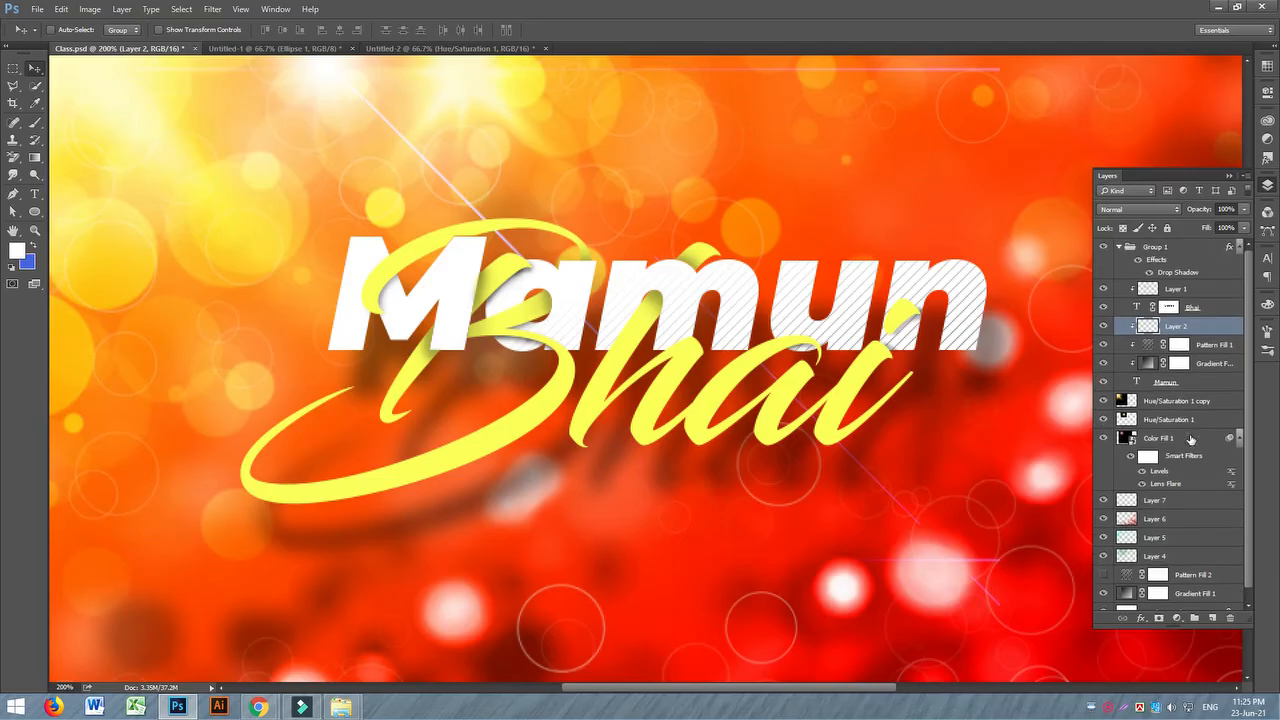
- Try grouping the background layers from Hue/Saturation 1 copy through Layer 4 and compare the canvas without the group
click(1184, 401)
scroll(1192, 512, down, 1)
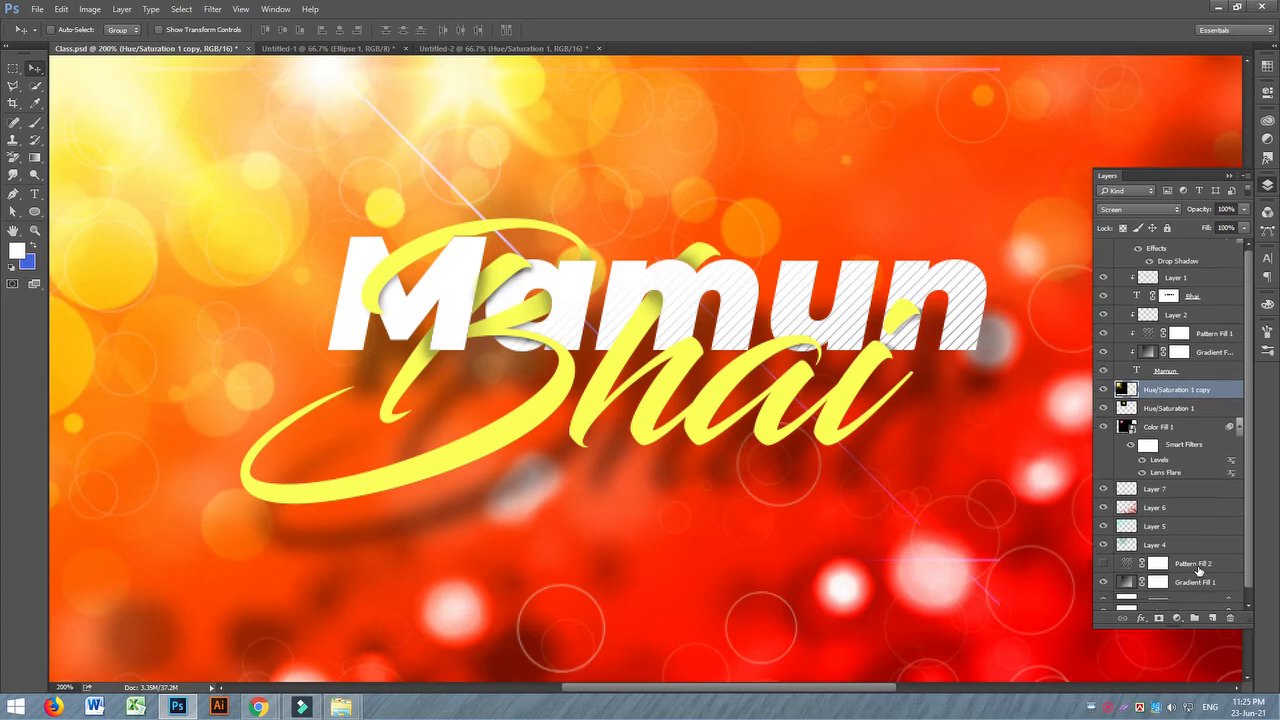
shift+click(1185, 548)
key(ctrl)
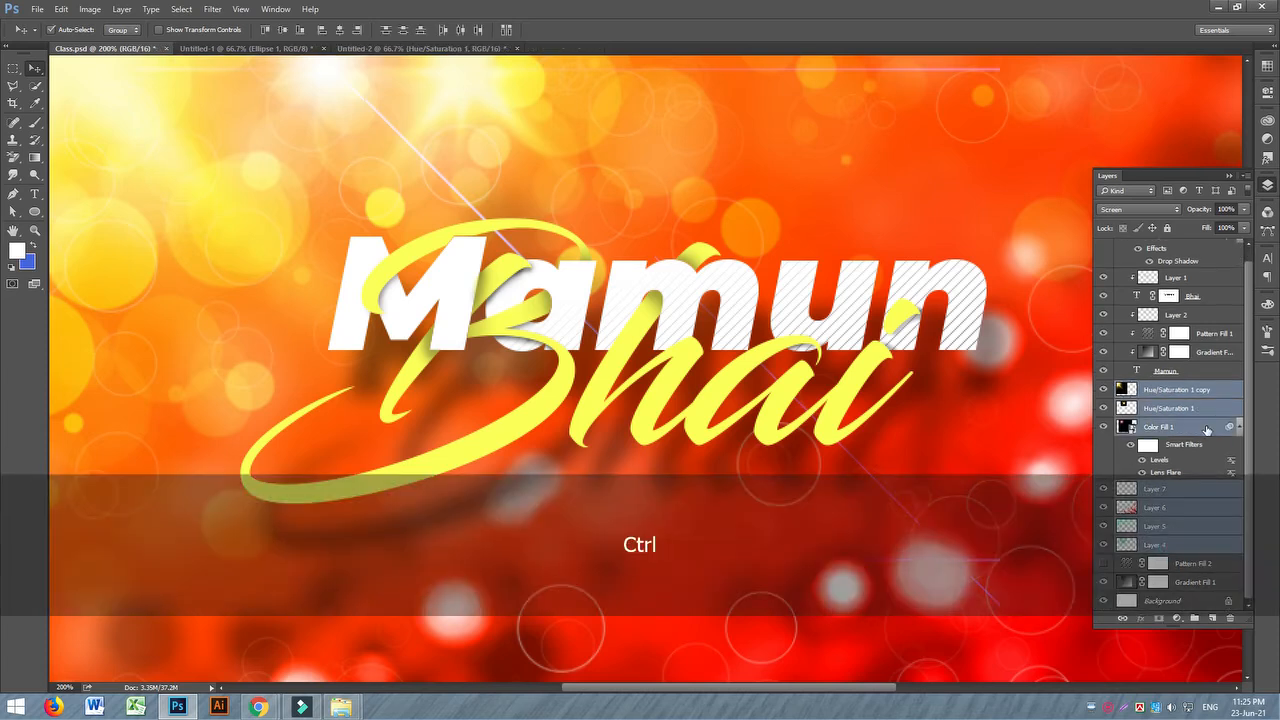
key(ctrl+g)
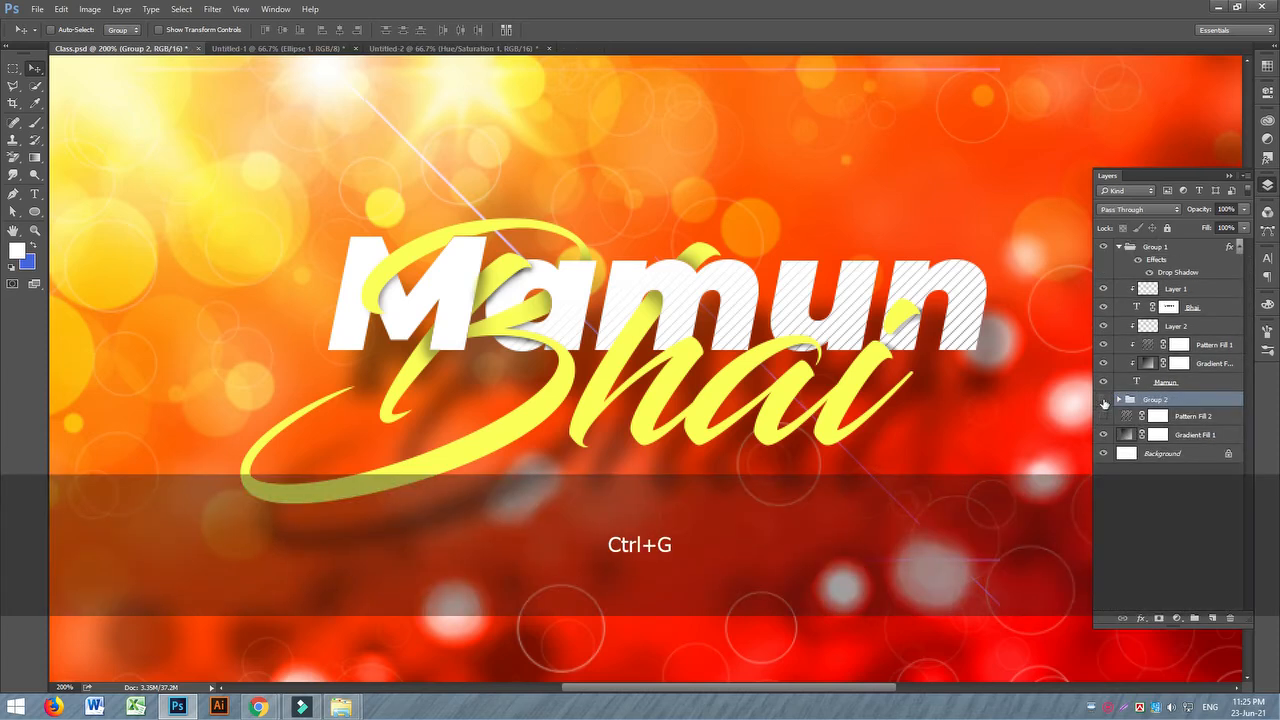
click(1104, 400)
click(1103, 400)
click(1104, 400)
click(1104, 400)
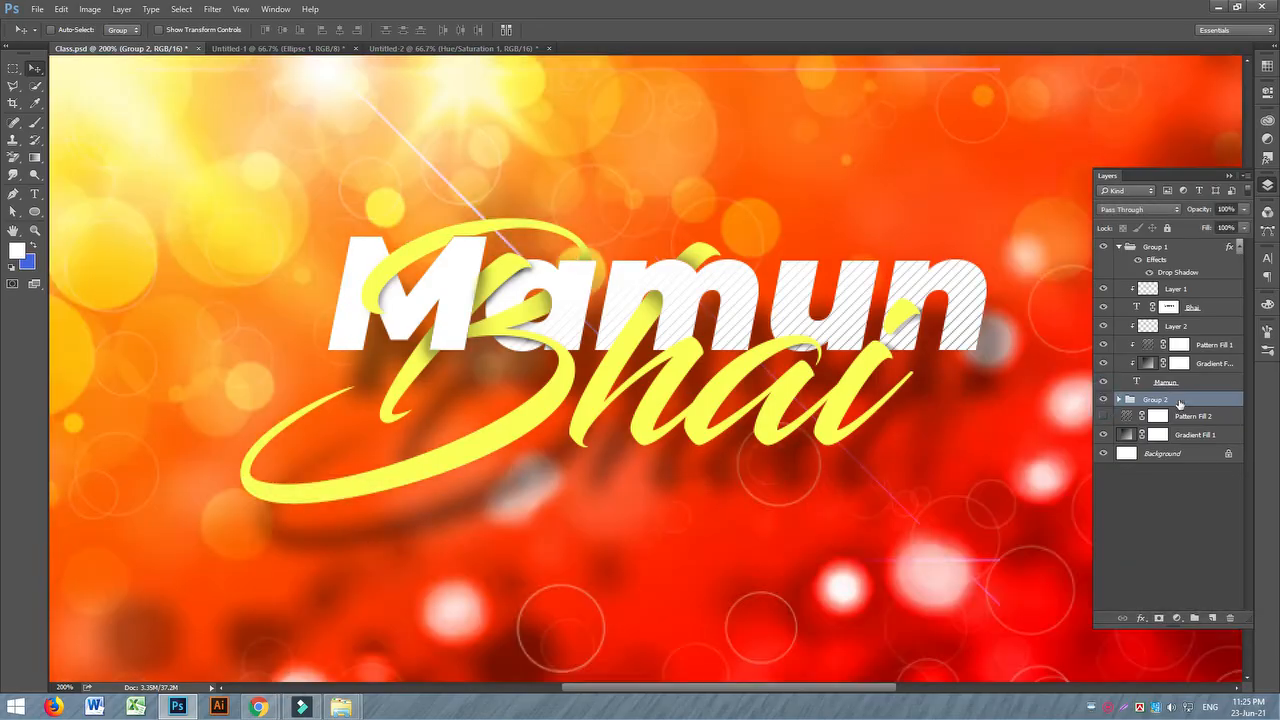
- Try duplicating the background group, and undo both the duplication and the grouping
key(ctrl+j)
click(1103, 400)
click(1103, 400)
click(1103, 400)
click(1103, 400)
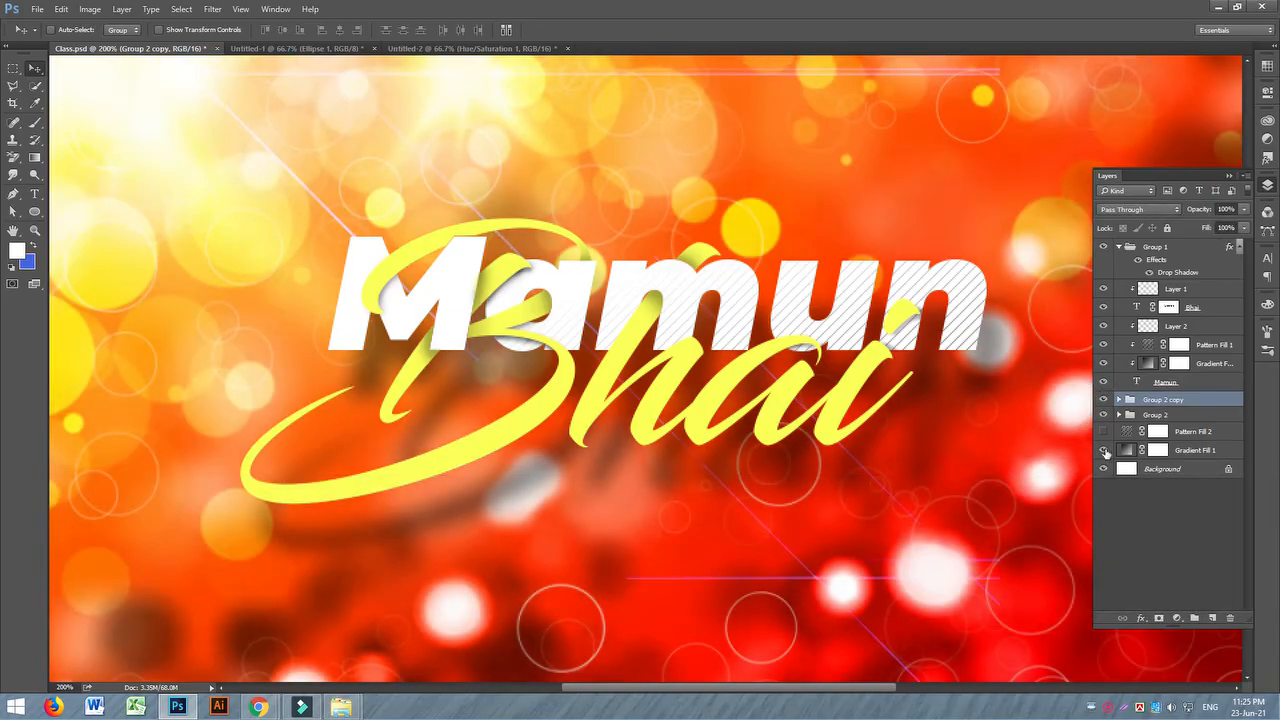
click(1104, 451)
click(1104, 451)
click(1200, 452)
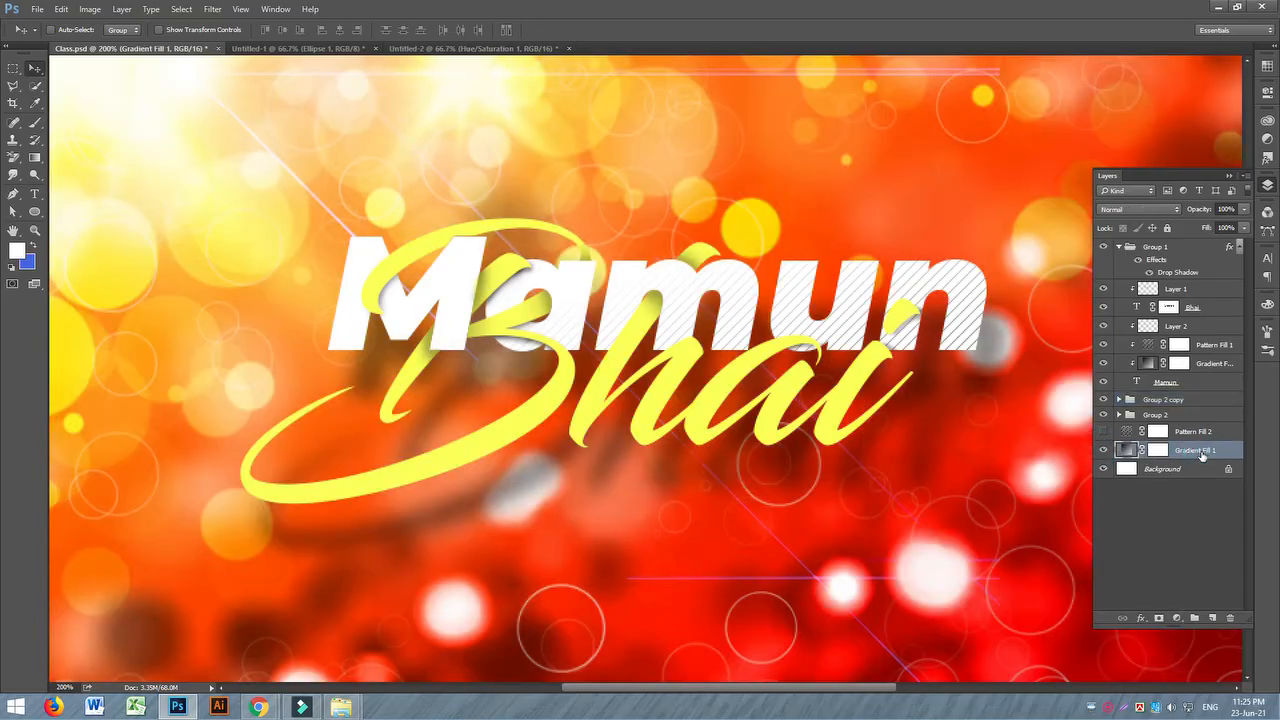
key(ctrl+z)
key(ctrl+z)
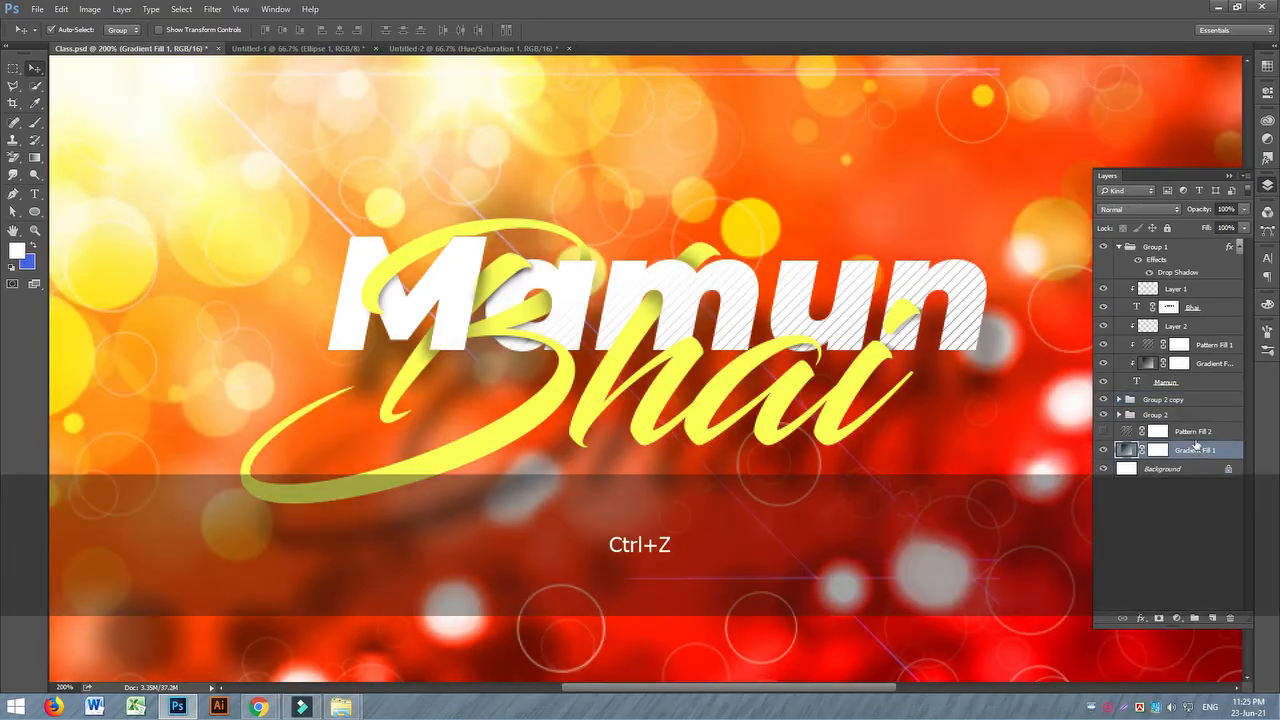
key(ctrl+alt+z)
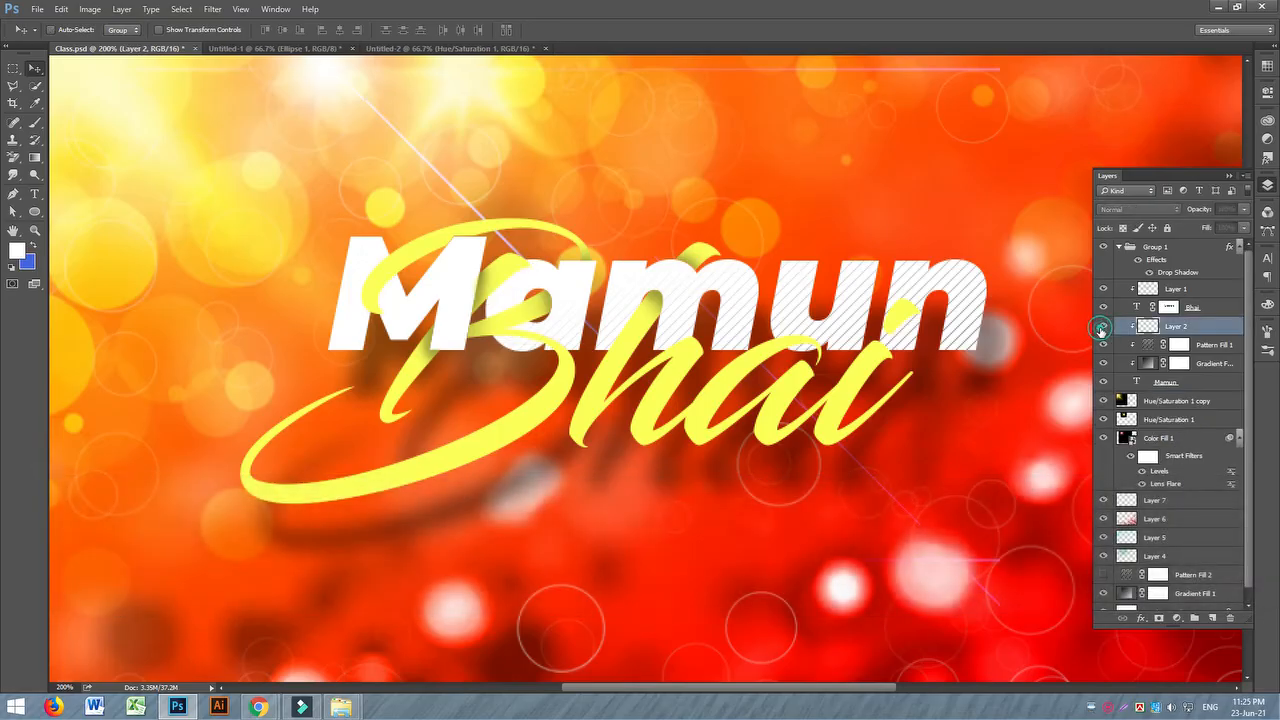
- Group the background layers from Hue/Saturation 1 copy through Gradient Fill 1 and check the group's visibility
click(1168, 402)
scroll(1200, 504, down, 1)
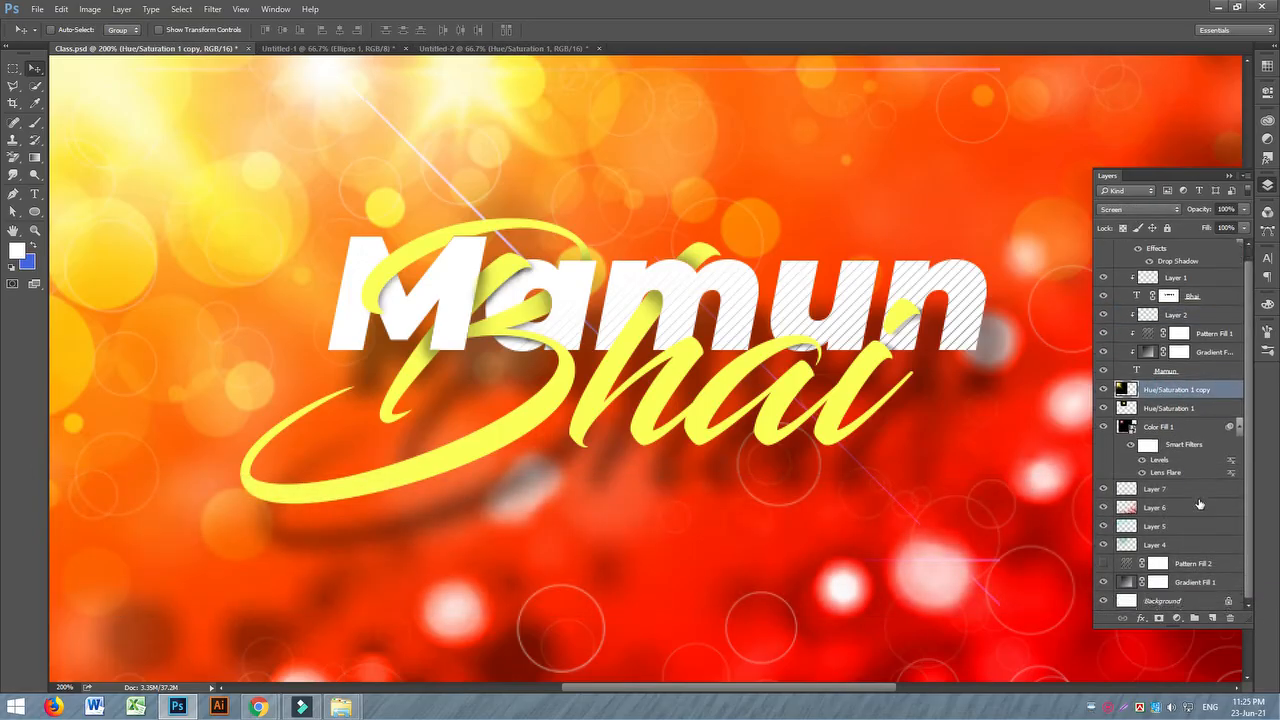
shift+click(1188, 599)
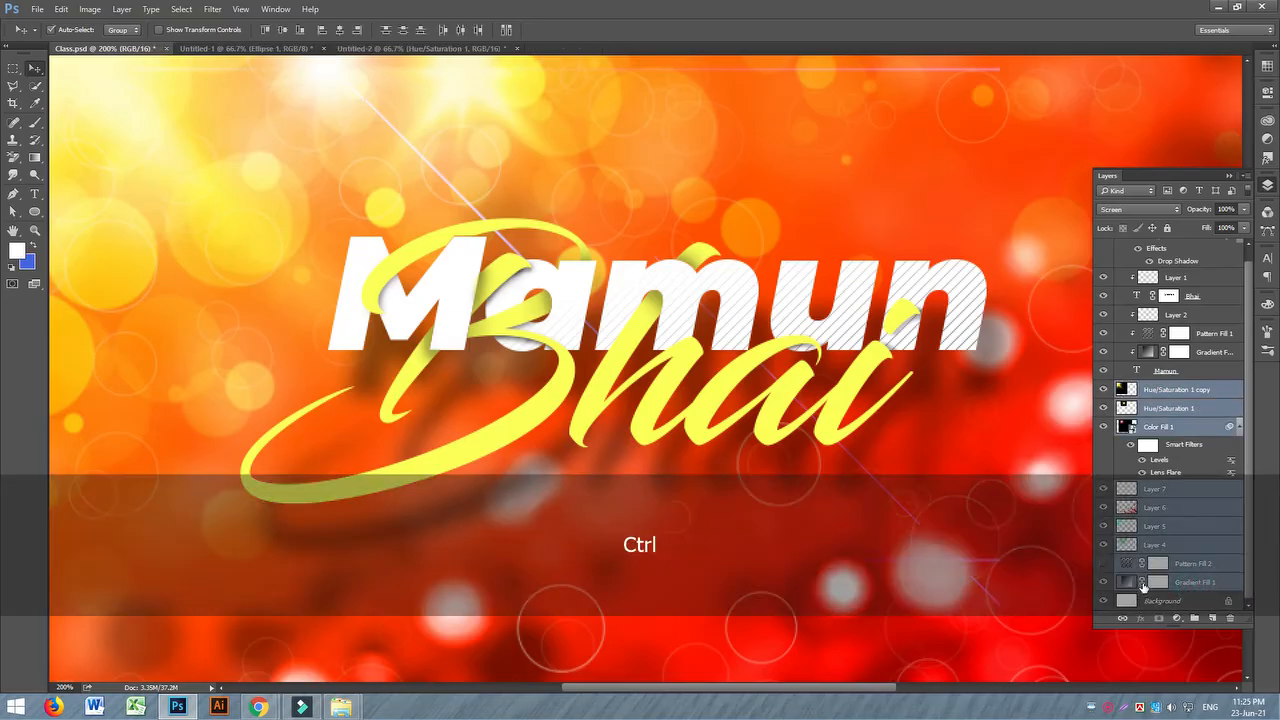
key(ctrl+g)
click(1104, 400)
click(1104, 400)
- Duplicate Group 2 and convert the copy into a smart object
key(ctrl+j)
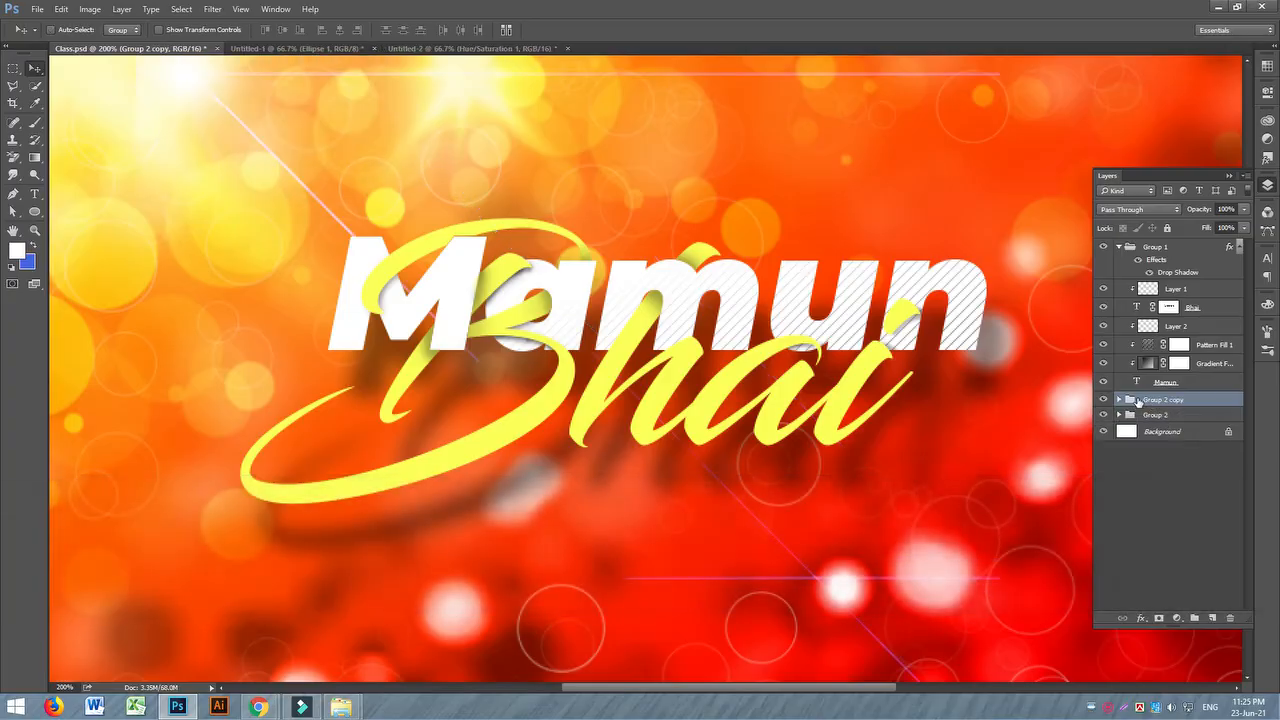
right_click(1140, 401)
click(1053, 407)
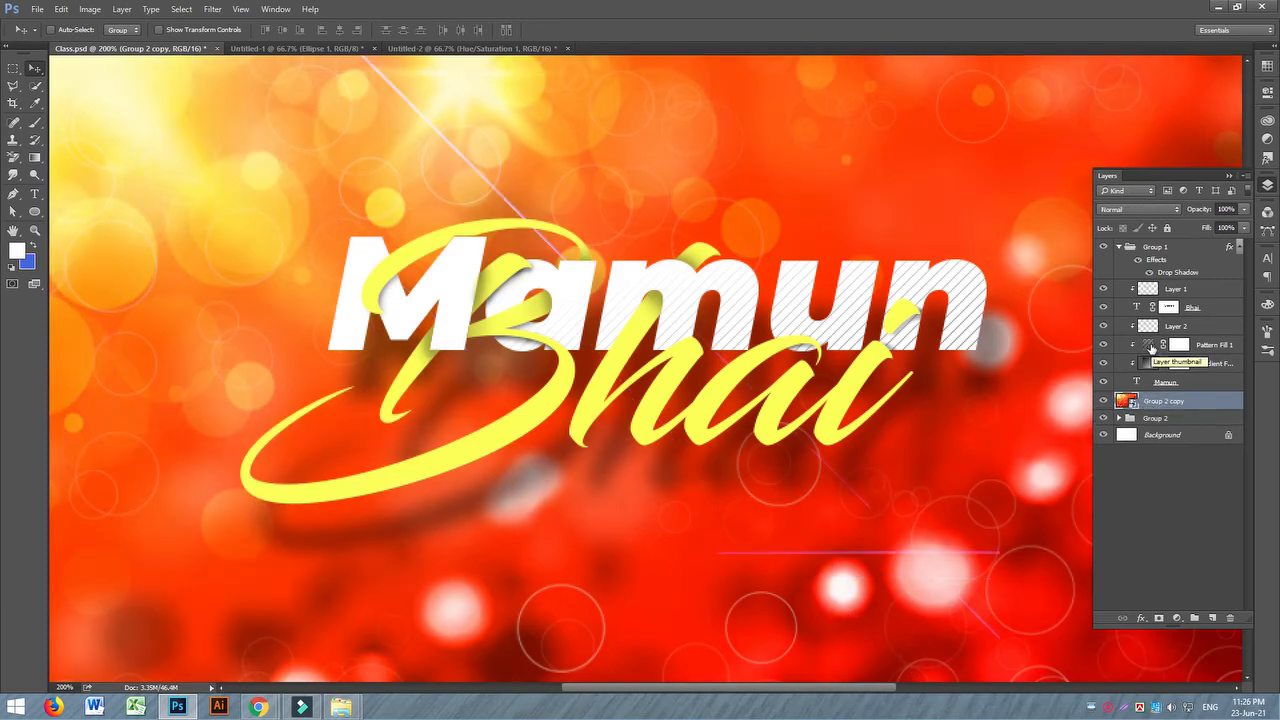
- Clip the Group 2 copy smart object directly to the bold text layer in Group 1
scroll(1150, 346, up, 2)
click(1103, 382)
click(1103, 382)
drag(1149, 400, 1150, 378)
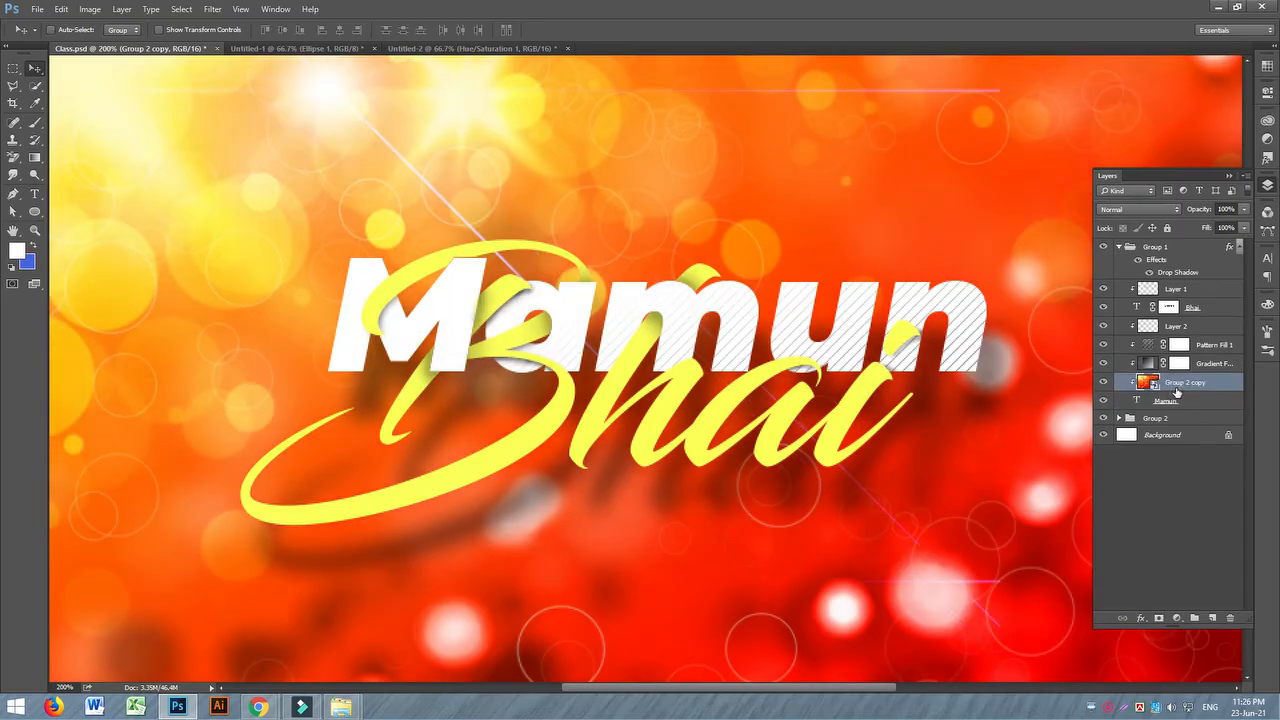
- Raise Group 2 copy above the text's clipped gradient fill and shift its image within the bold lettering
click(1103, 365)
click(1103, 365)
click(1103, 365)
click(1104, 365)
drag(1172, 385, 1199, 367)
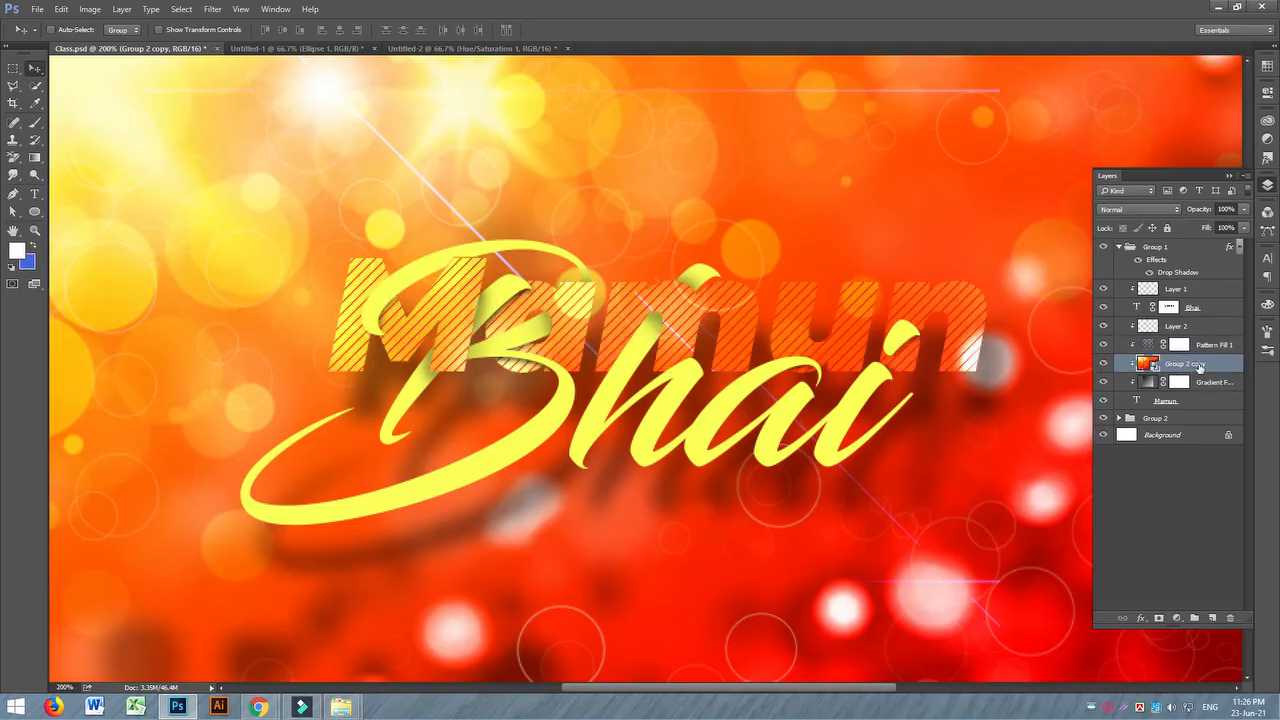
drag(795, 362, 748, 387)
drag(877, 347, 838, 353)
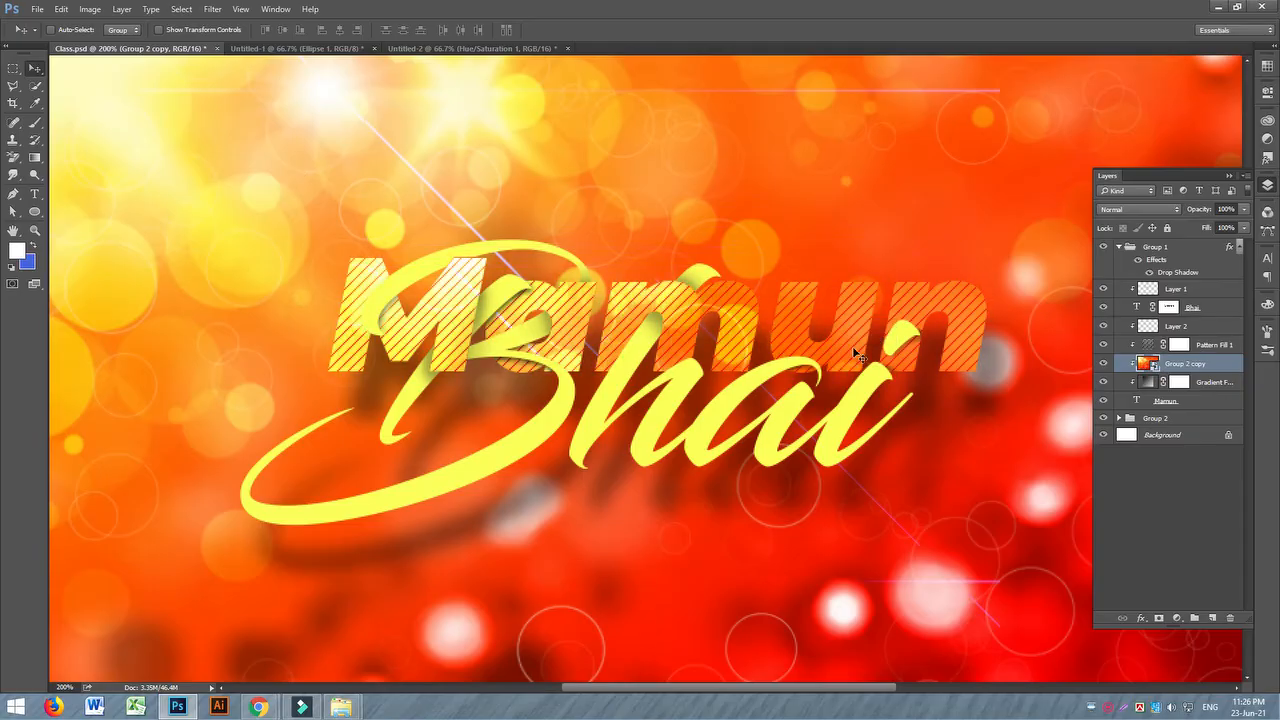
- Duplicate the Hue/Saturation 1 flare from Group 2 onto the lettering and clip the duplicate above Group 2 copy
key(ctrl+minus)
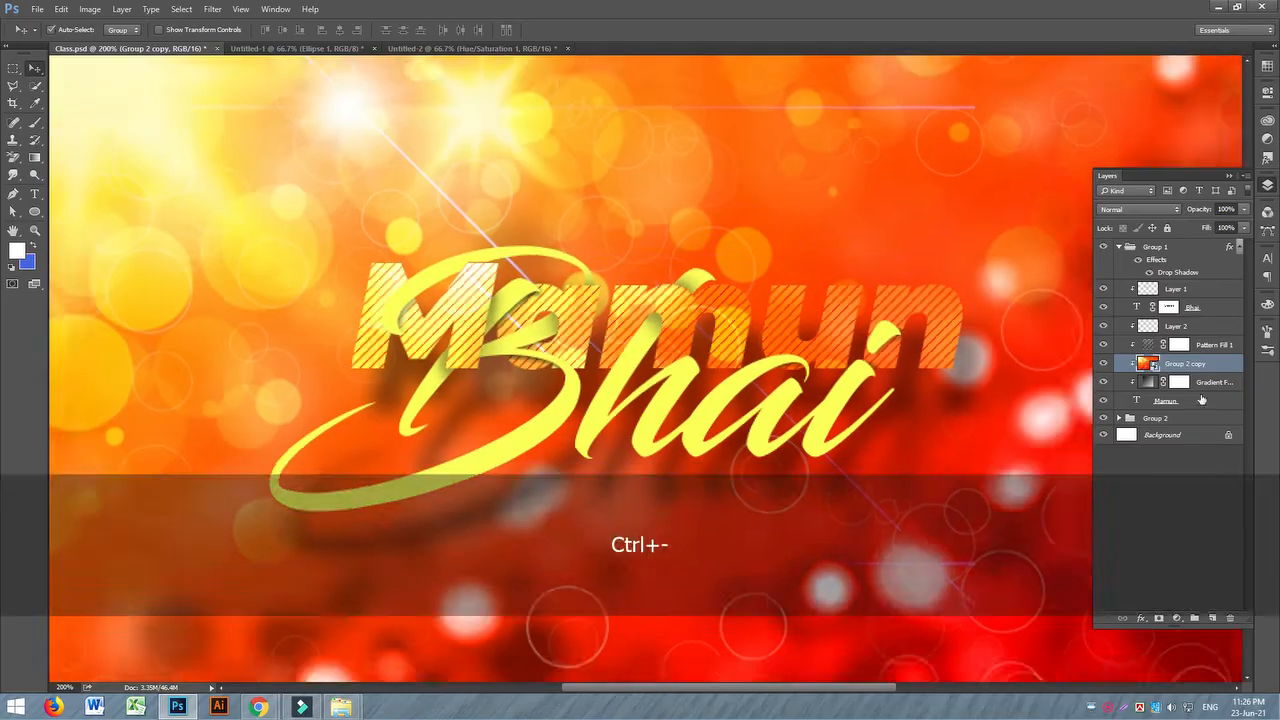
click(1120, 418)
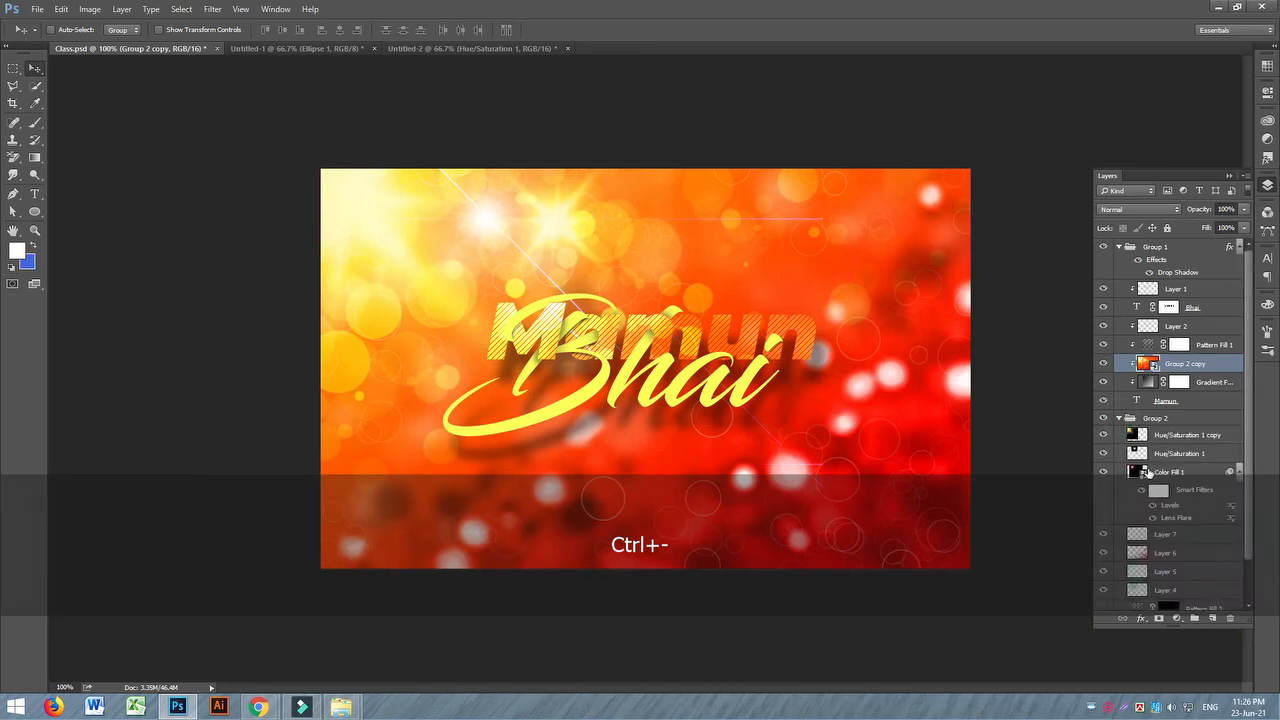
click(1187, 435)
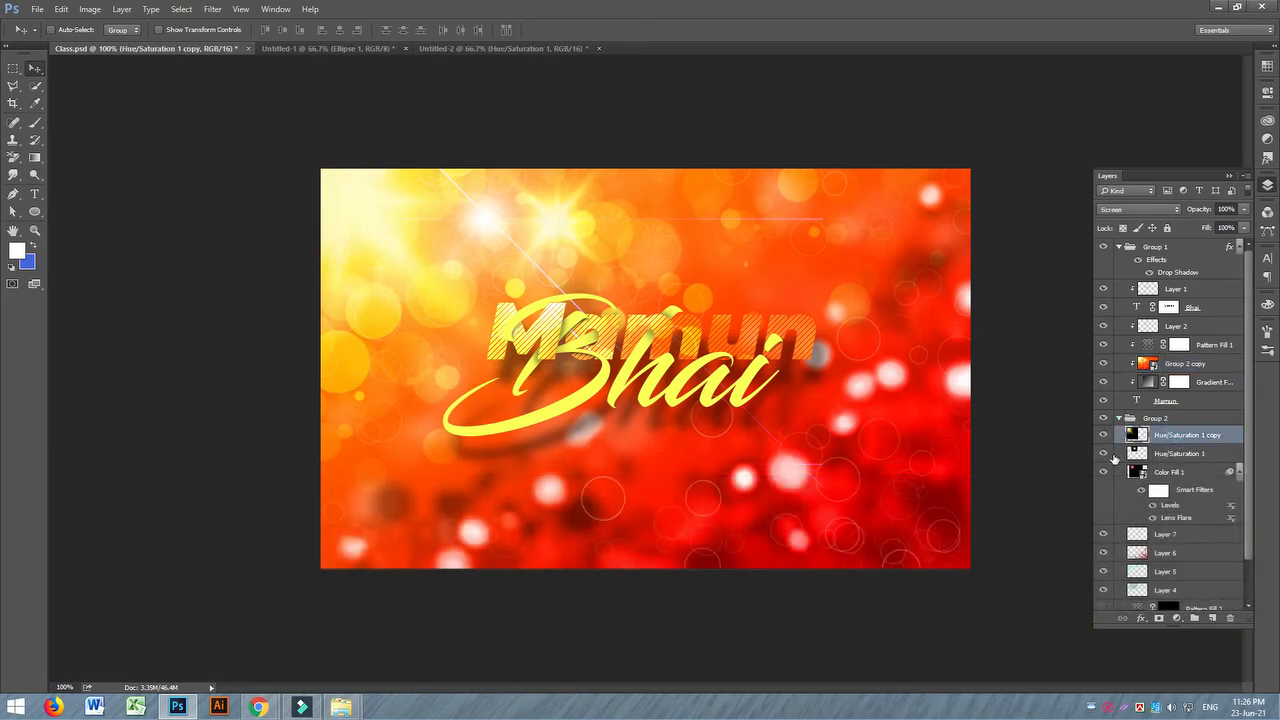
click(1185, 454)
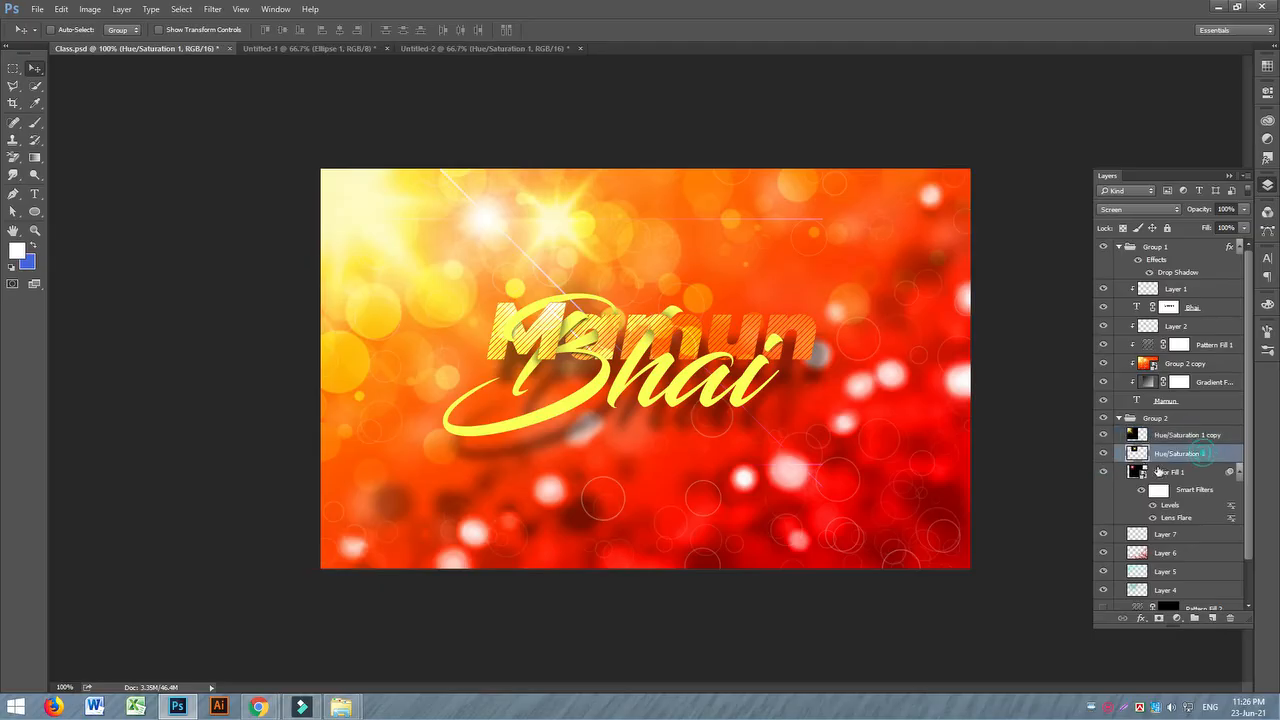
key(ctrl+j)
drag(538, 222, 543, 305)
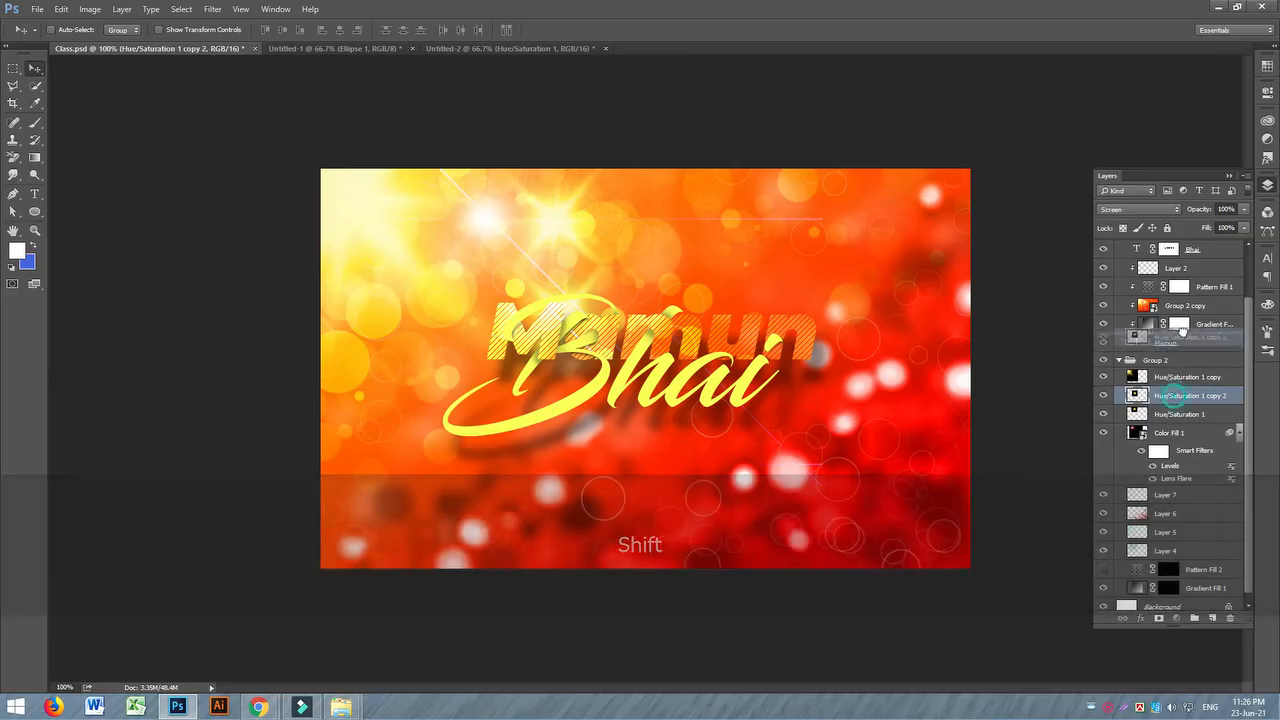
drag(1191, 290, 1189, 297)
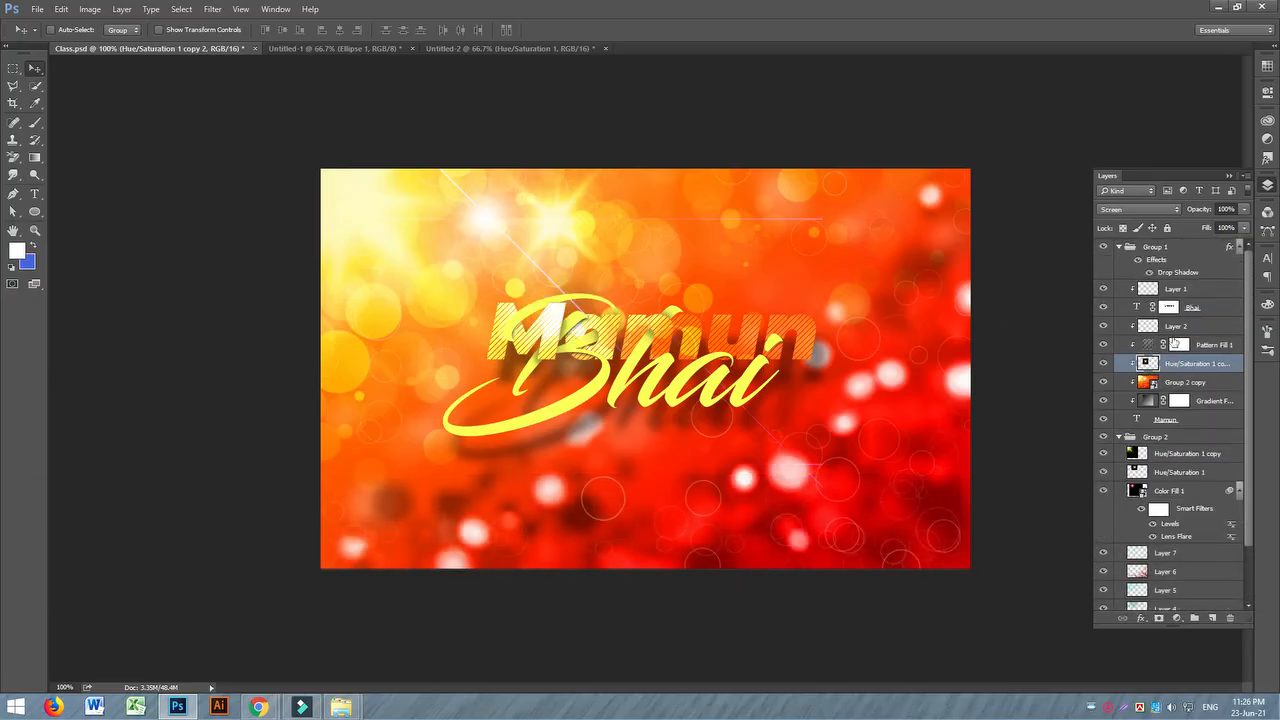
- Move the duplicated flare to the top of Group 1 and try its star in the canvas's upper right
drag(1180, 368, 1180, 282)
drag(585, 333, 810, 209)
key(ctrl+z)
key(ctrl+z)
key(ctrl+z)
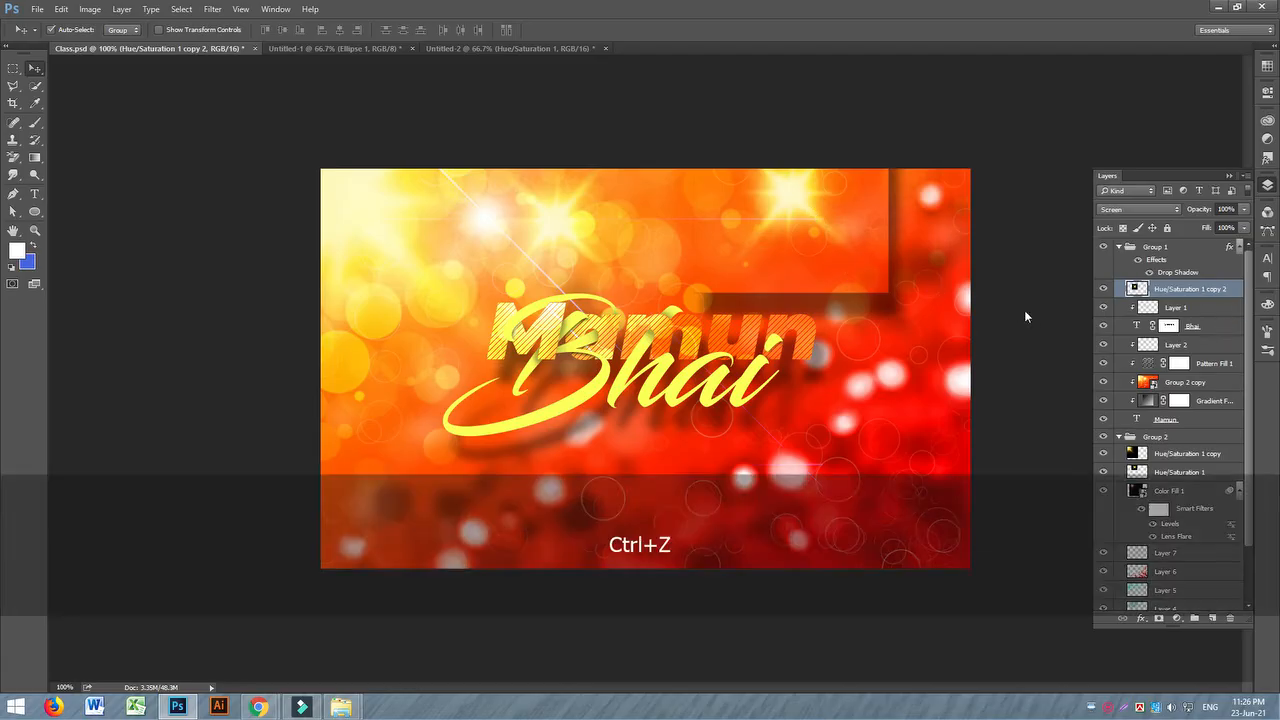
- Undo moving the duplicated flare out of the bold lettering's clipping stack, and collapse Group 1
key(ctrl+alt+z)
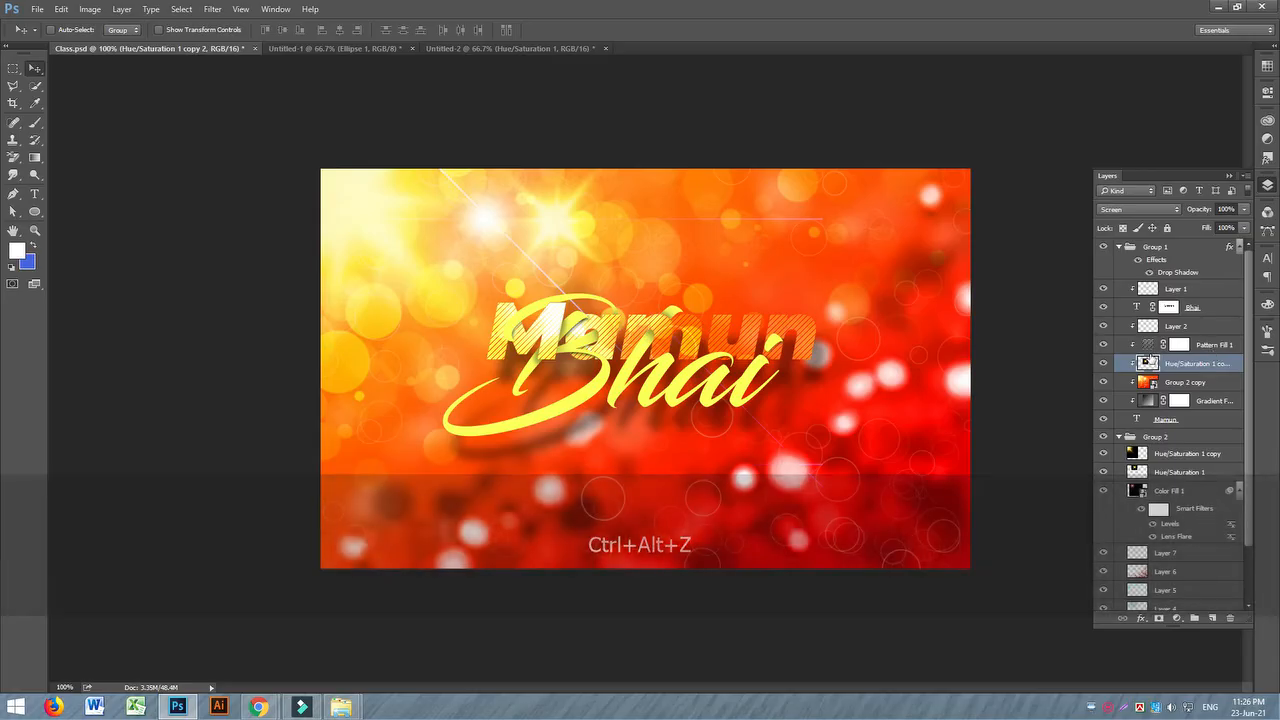
click(1118, 247)
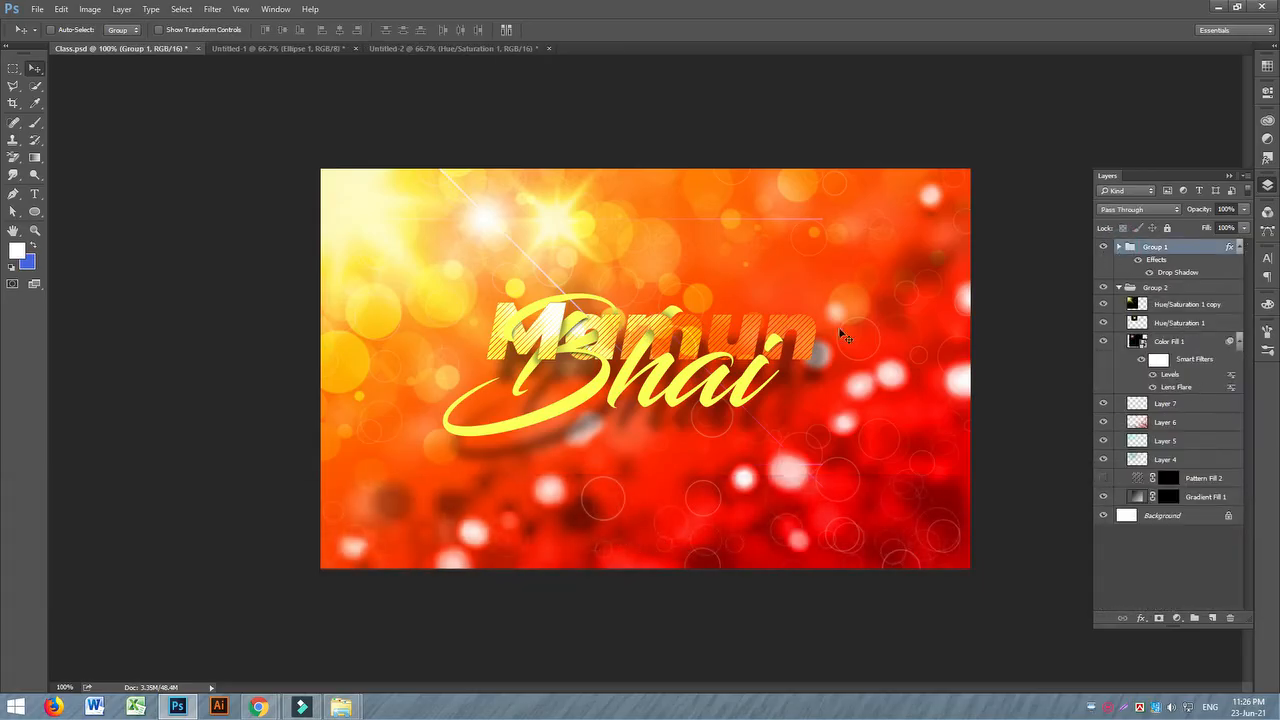
- Duplicate Hue/Saturation 1 from Group 2, bring the copy to the top of the layer stack and place its star over the first bold letter
click(1168, 322)
key(ctrl+j)
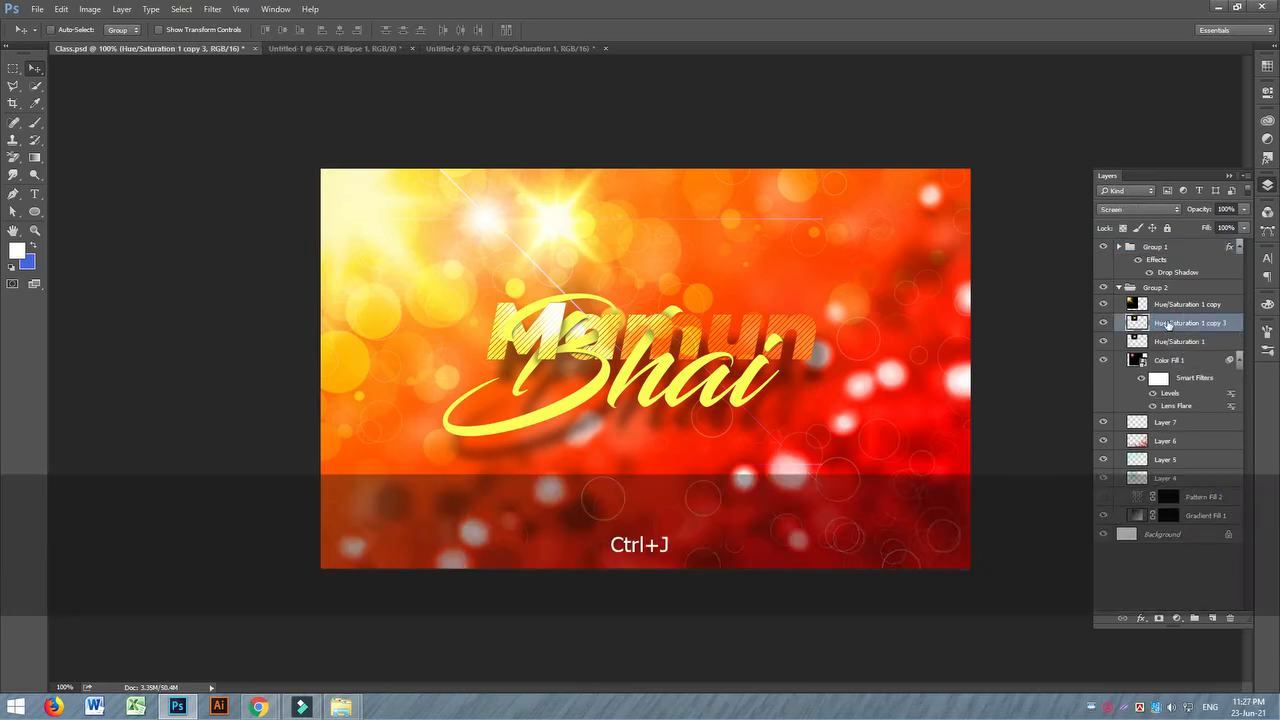
drag(1200, 330, 1193, 258)
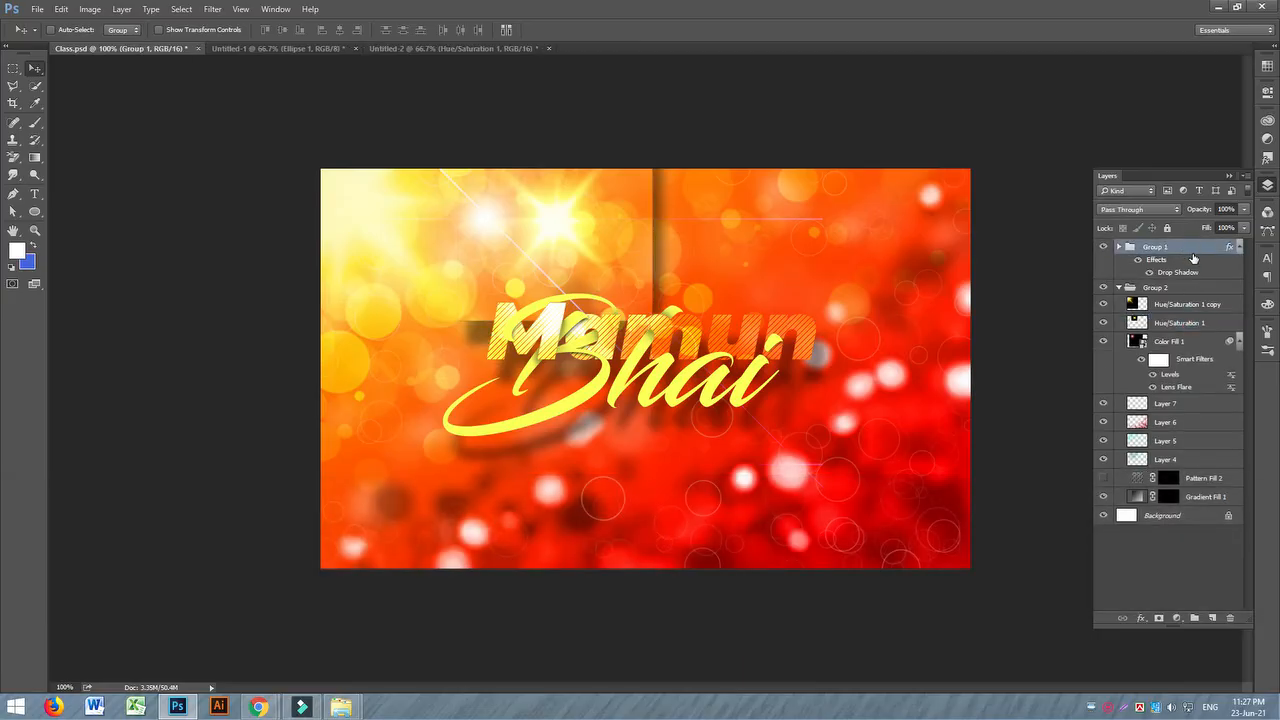
key(ctrl+z)
key(ctrl+shift+bracketright)
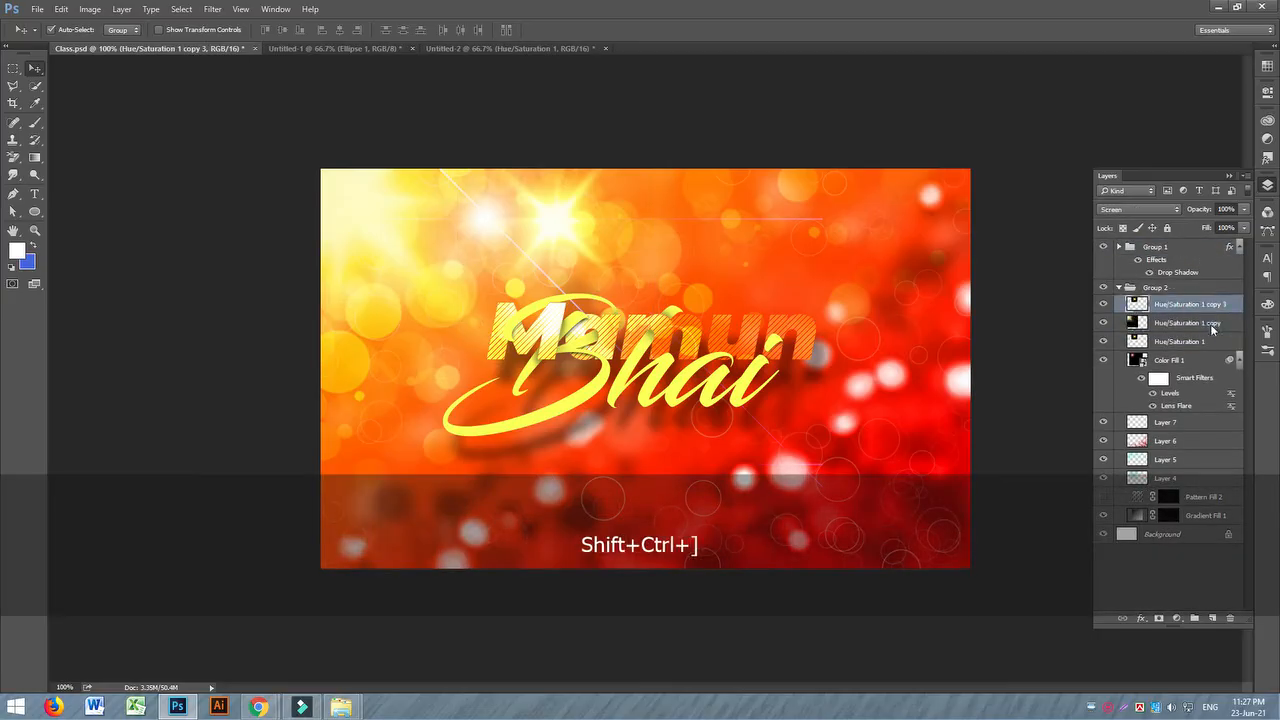
drag(560, 243, 562, 316)
key(ctrl+equal)
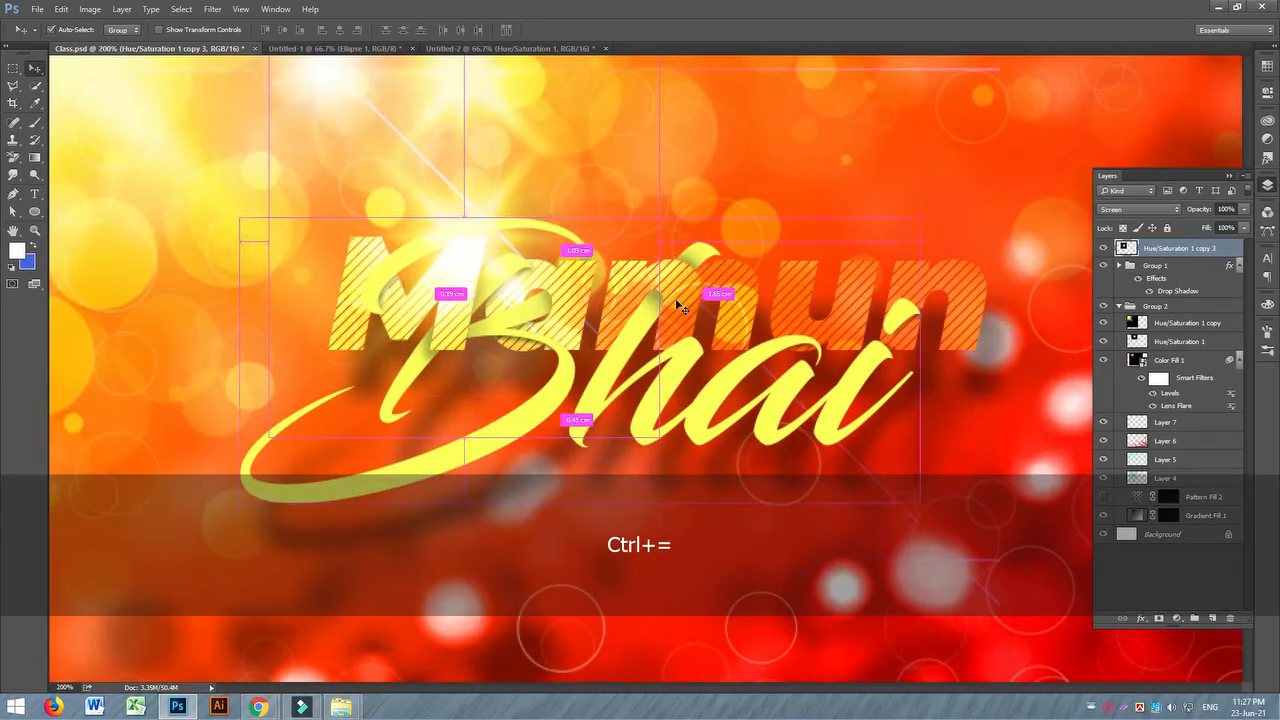
- Duplicate the top flare, scale the copy to about 34%, rotate it about -21° and place it between the second and third bold letters
drag(486, 237, 958, 262)
key(ctrl)
key(ctrl+t)
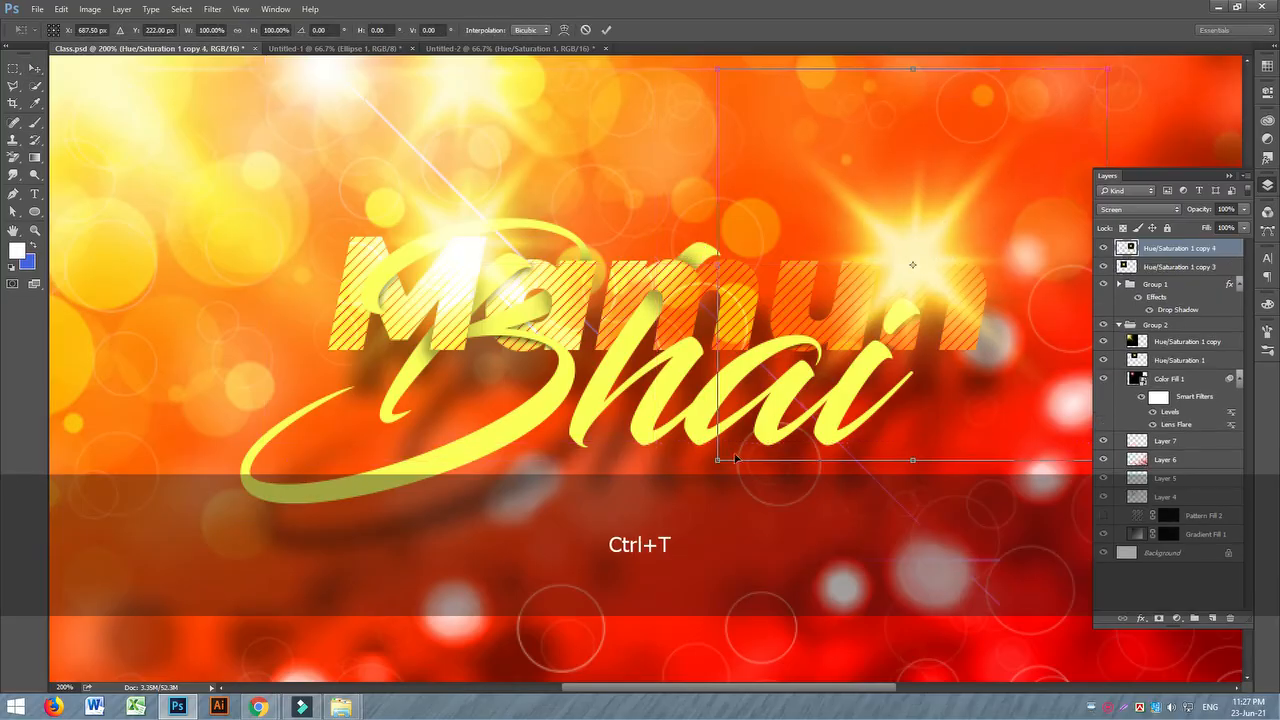
drag(717, 460, 1046, 222)
drag(1061, 141, 659, 281)
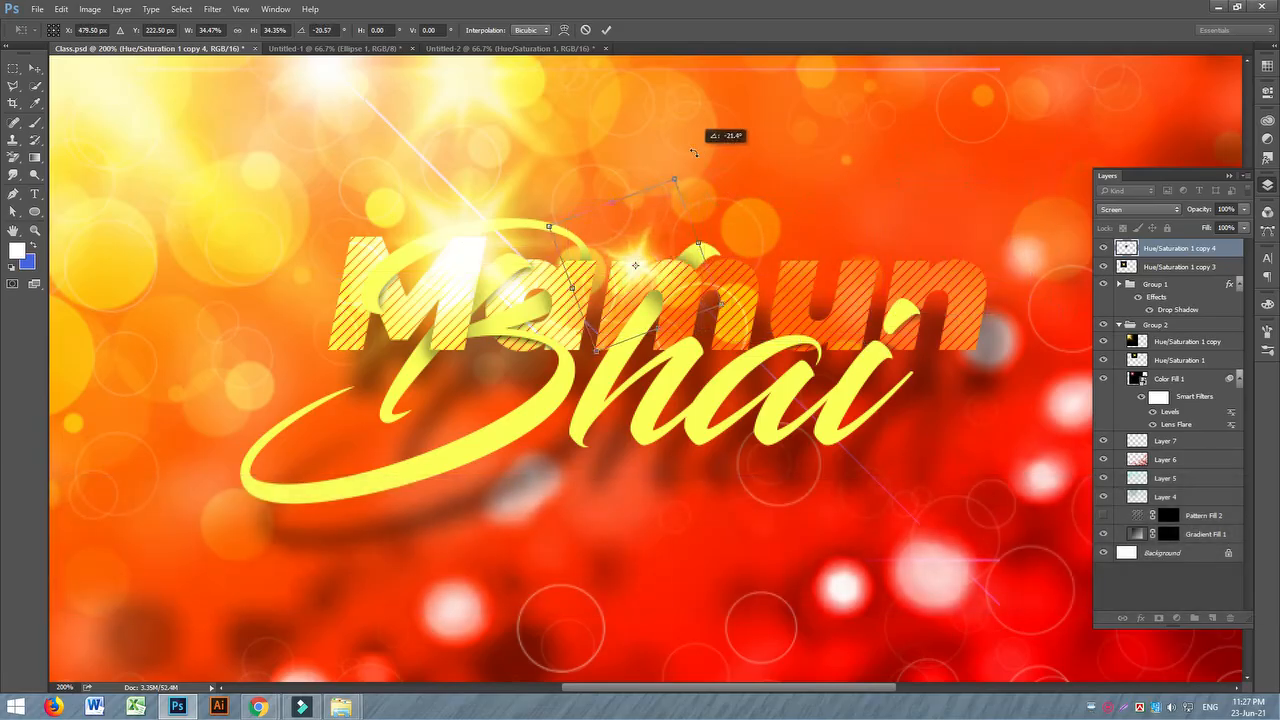
key(Return)
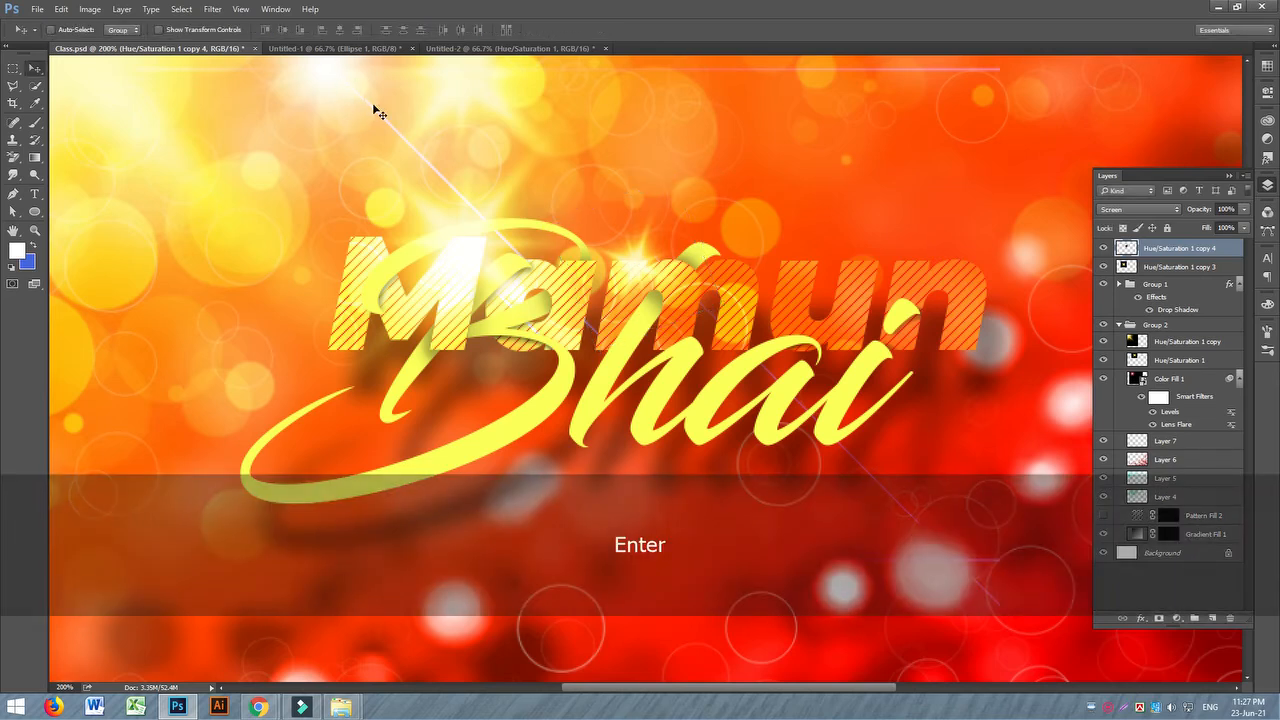
- Duplicate the Color Fill 1 lens flare from Group 2, bring the copy above all layers and move its glow onto the bold lettering's left end
click(1190, 379)
click(1104, 380)
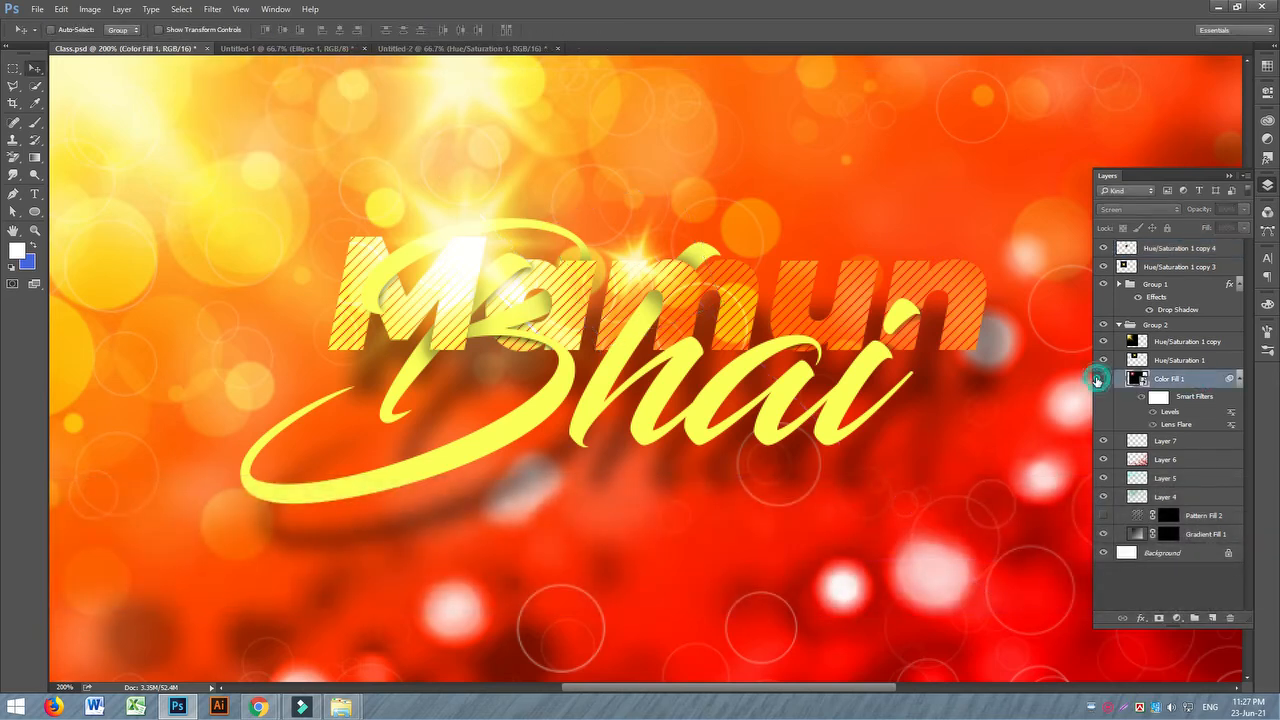
click(1104, 380)
key(ctrl)
key(ctrl+j)
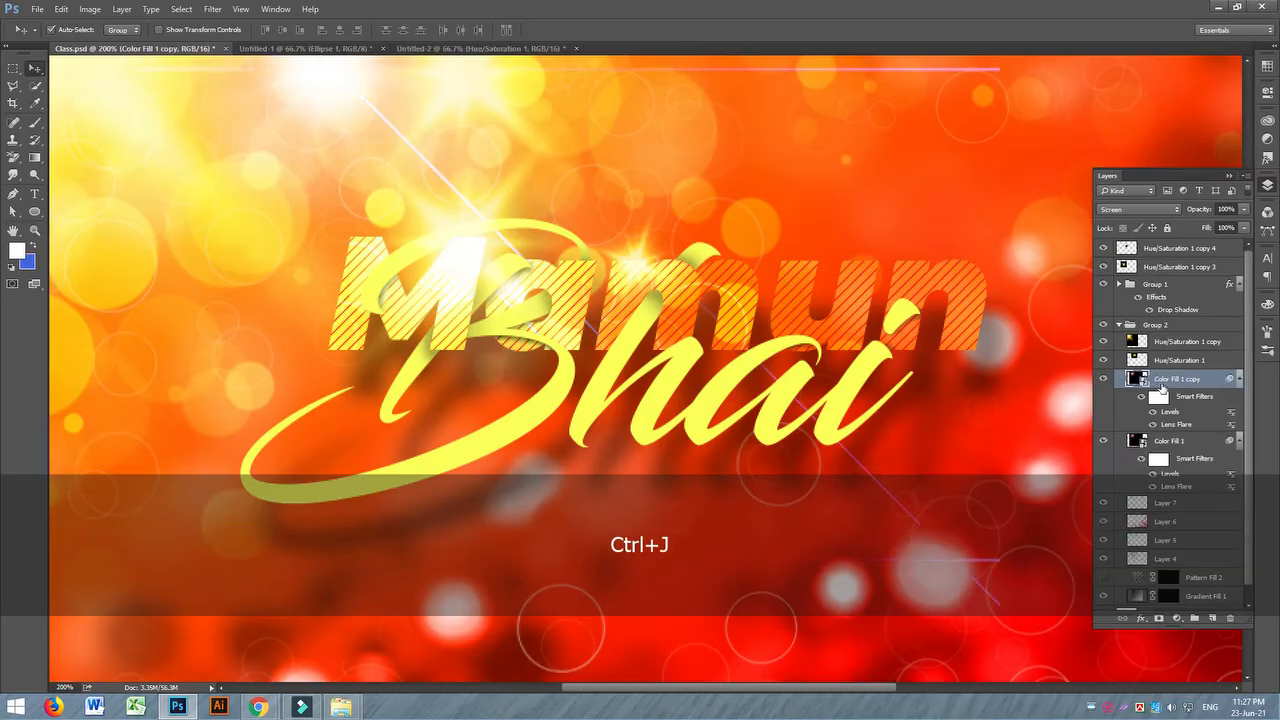
key(ctrl+shift+bracketright)
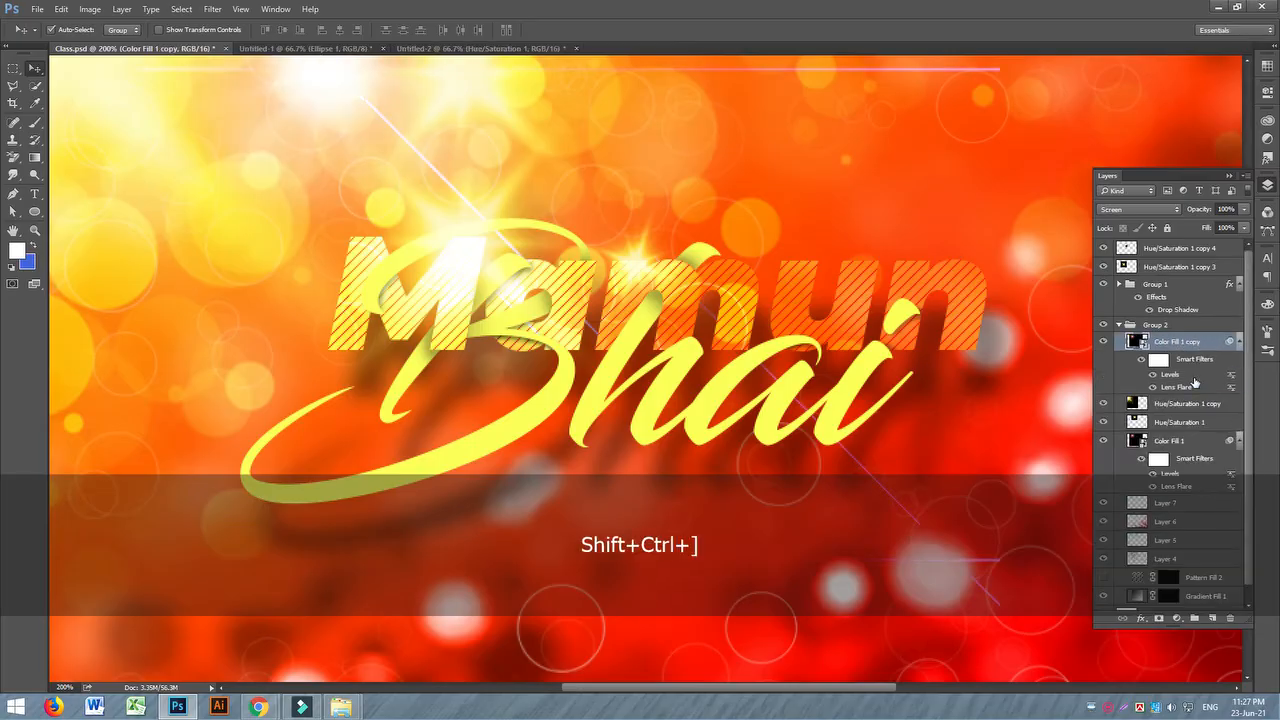
key(ctrl+shift+bracketright)
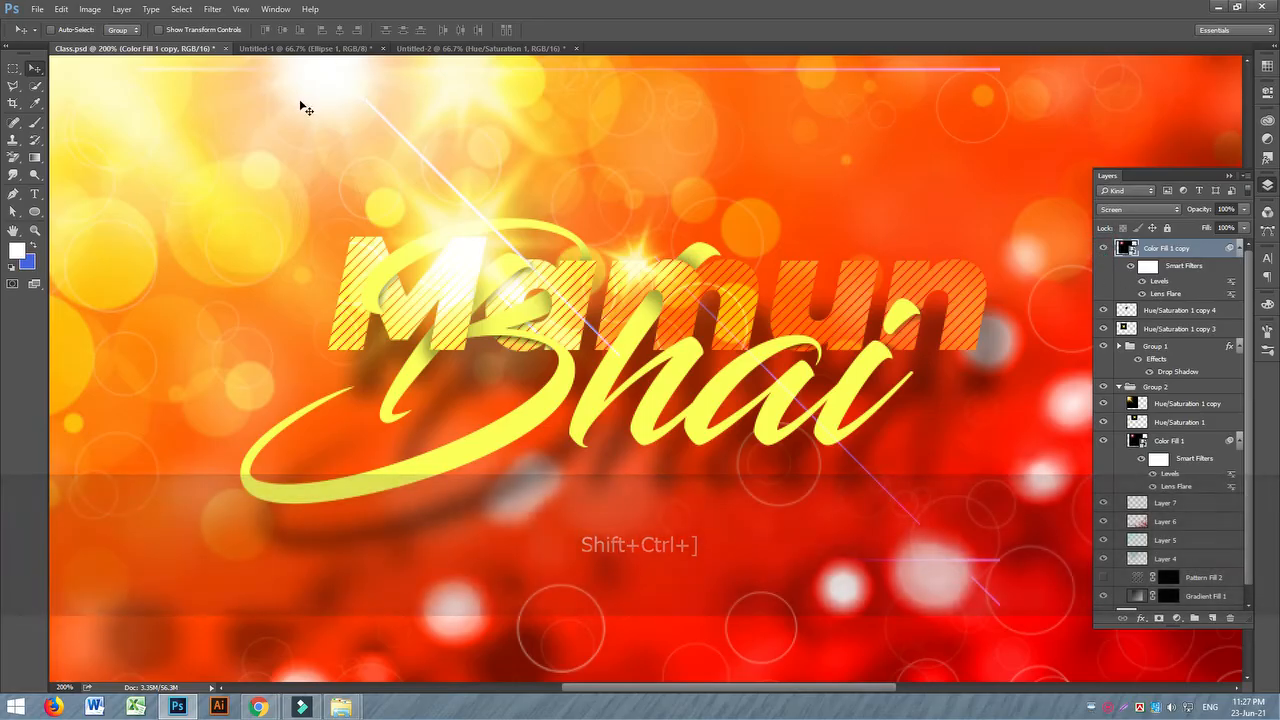
drag(323, 86, 379, 261)
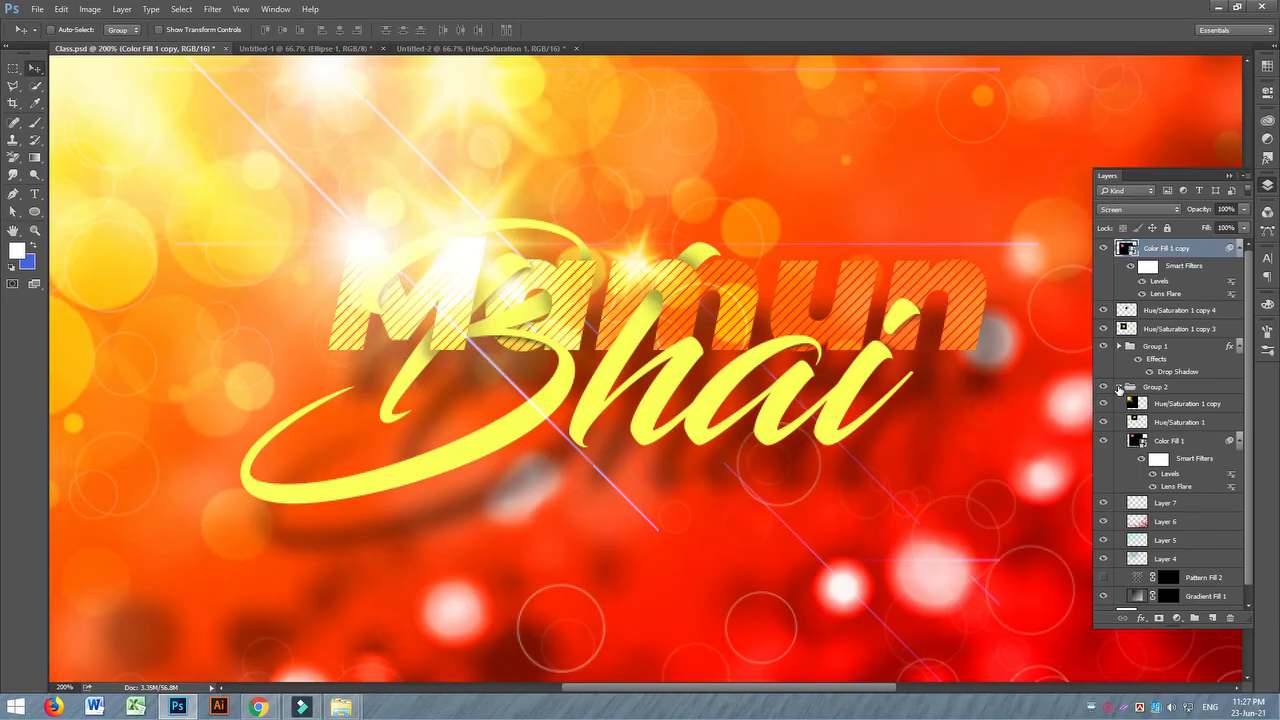
- Collapse Group 2, expand Group 1 and toggle its layers' visibility to examine what each contributes to the lettering
click(1119, 387)
click(1104, 346)
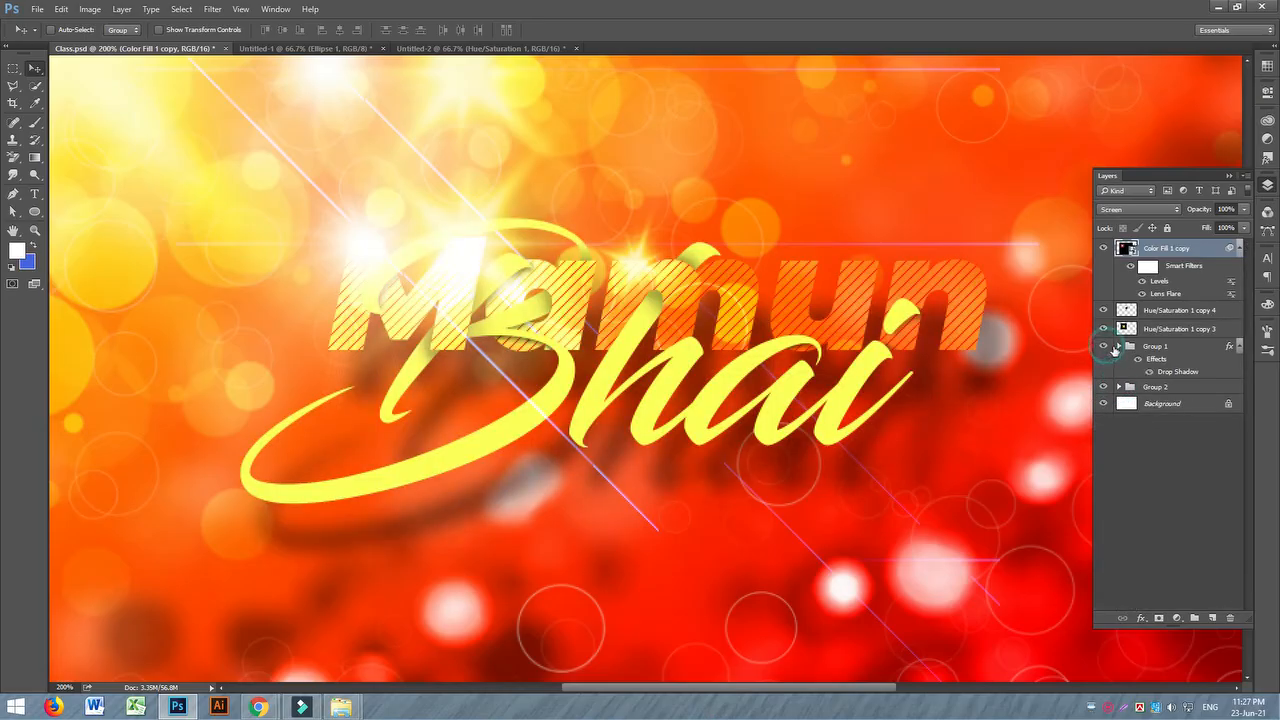
click(1119, 346)
scroll(1174, 478, down, 1)
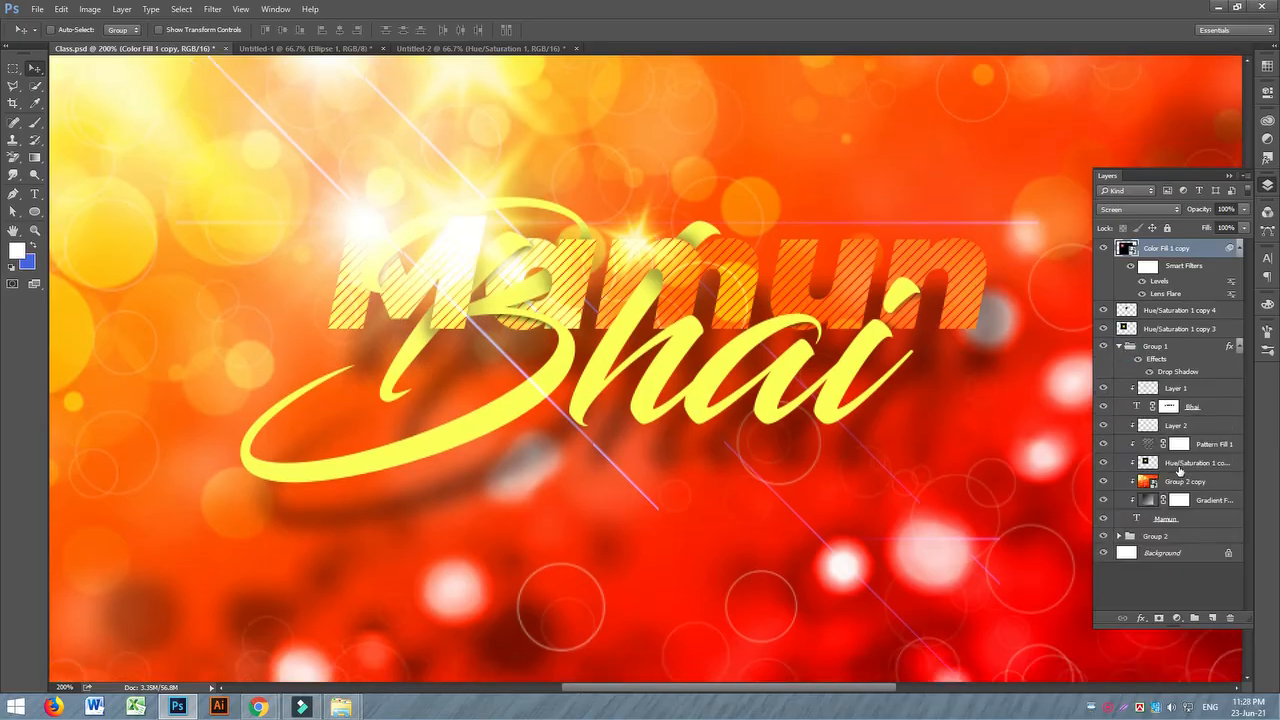
click(1104, 463)
click(1104, 463)
click(1103, 425)
click(1104, 406)
click(1104, 406)
- Add a Gradient Overlay to the script text layer using the Orange, Yellow, Orange preset
click(1136, 408)
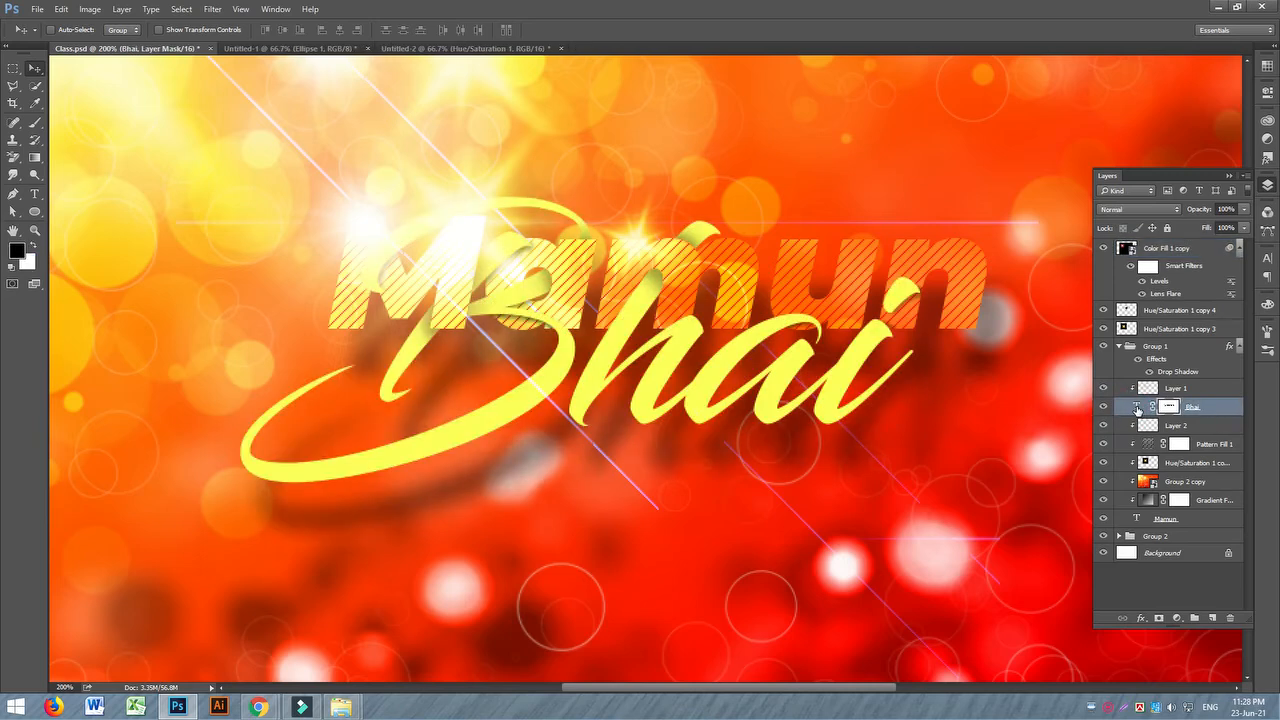
click(1136, 408)
click(1139, 619)
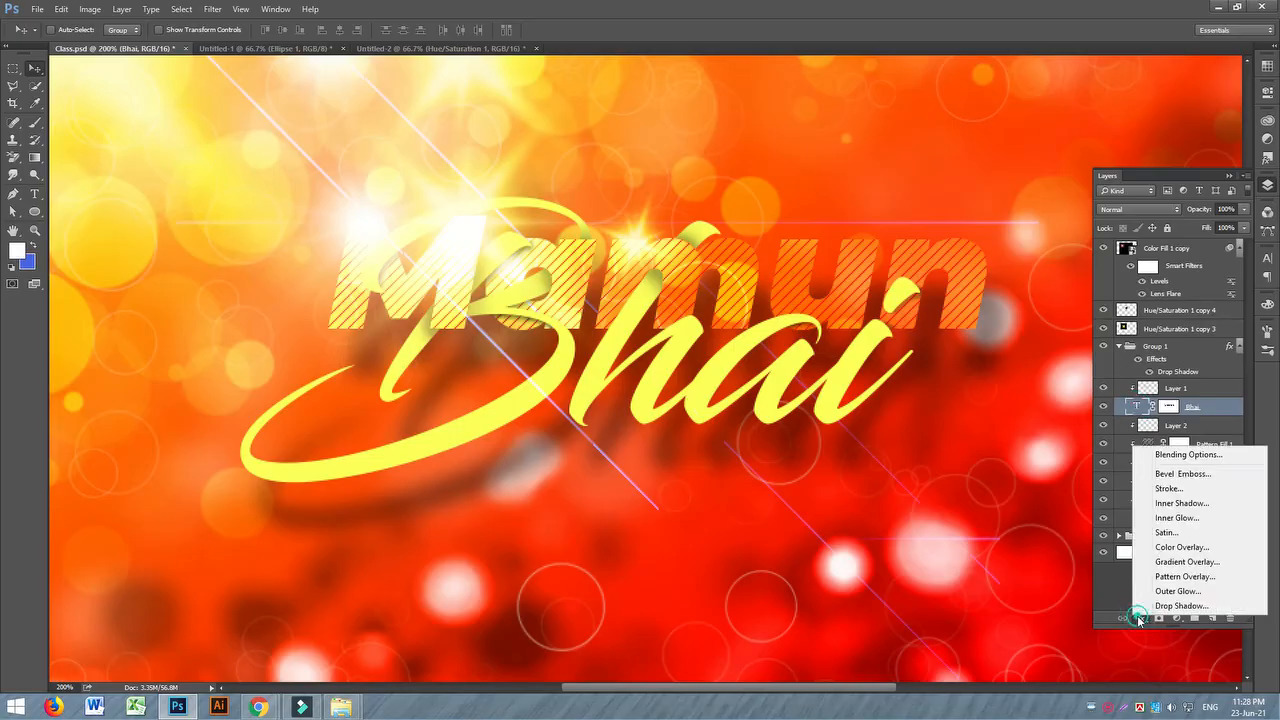
click(1188, 562)
drag(948, 153, 296, 264)
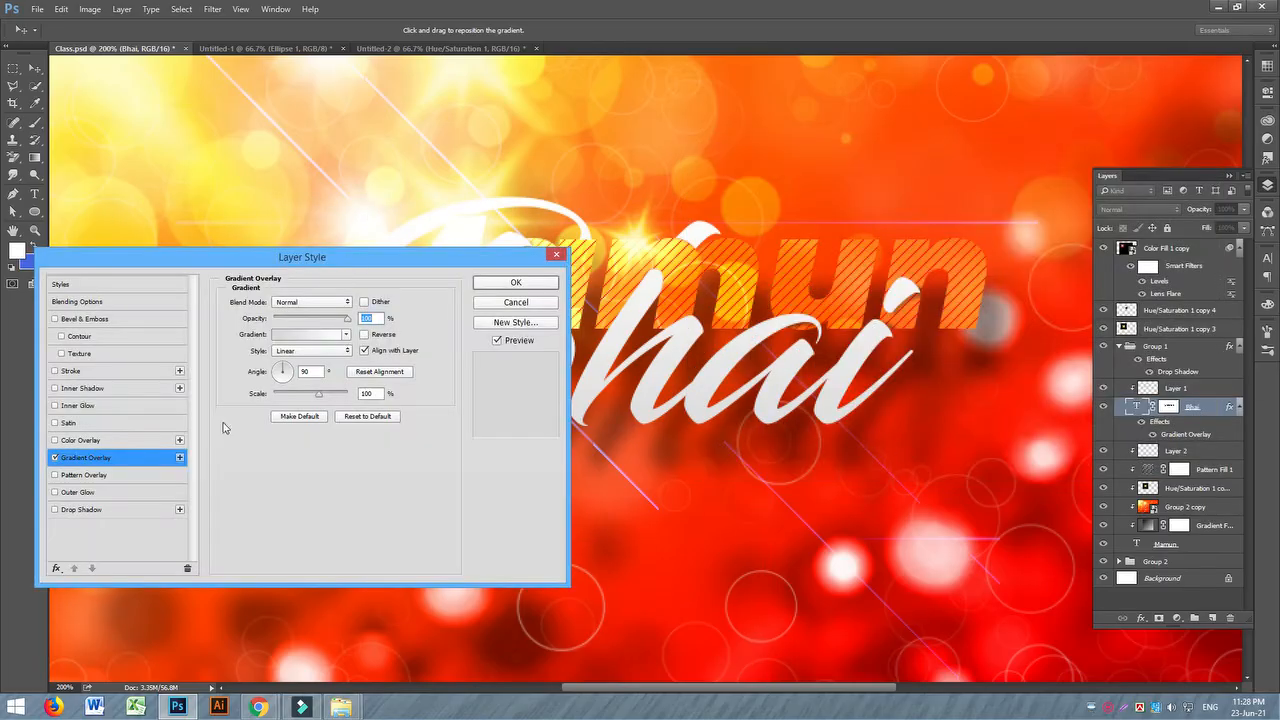
click(310, 336)
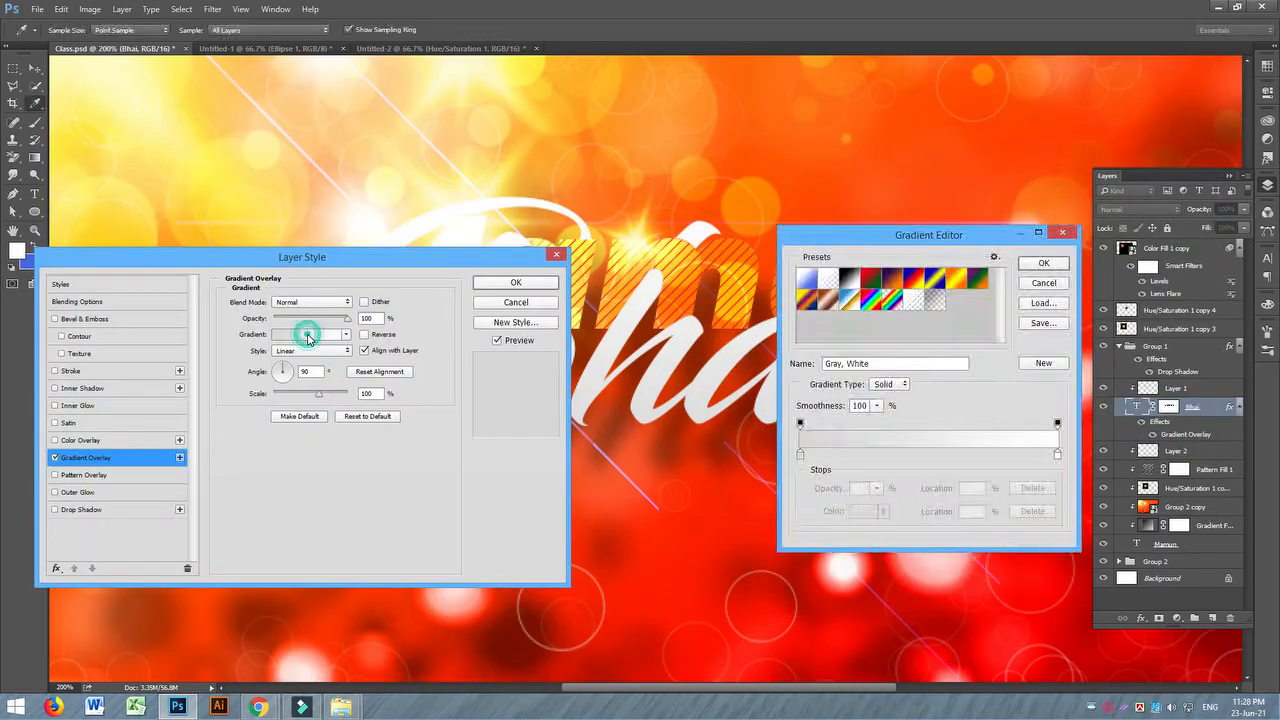
click(963, 283)
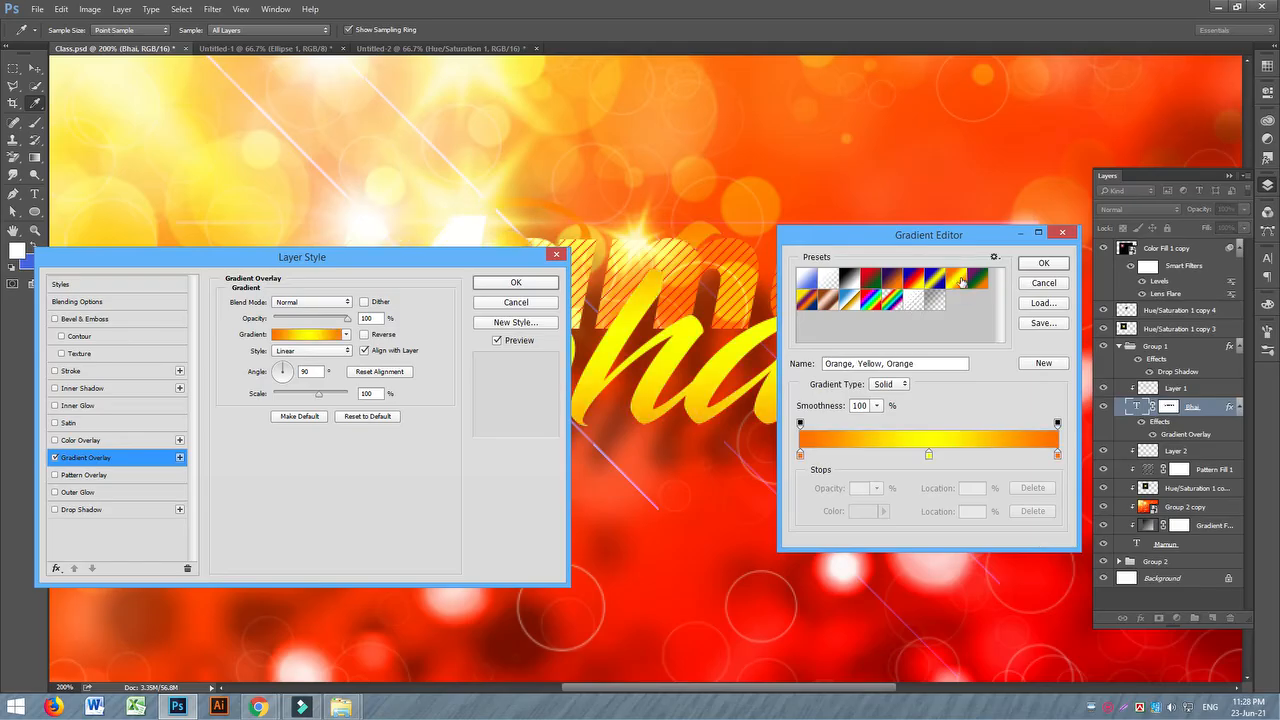
- Make the gradient's end stop white (ffffff) at 98% location and shift the yellow stop toward the orange start
drag(920, 236, 468, 363)
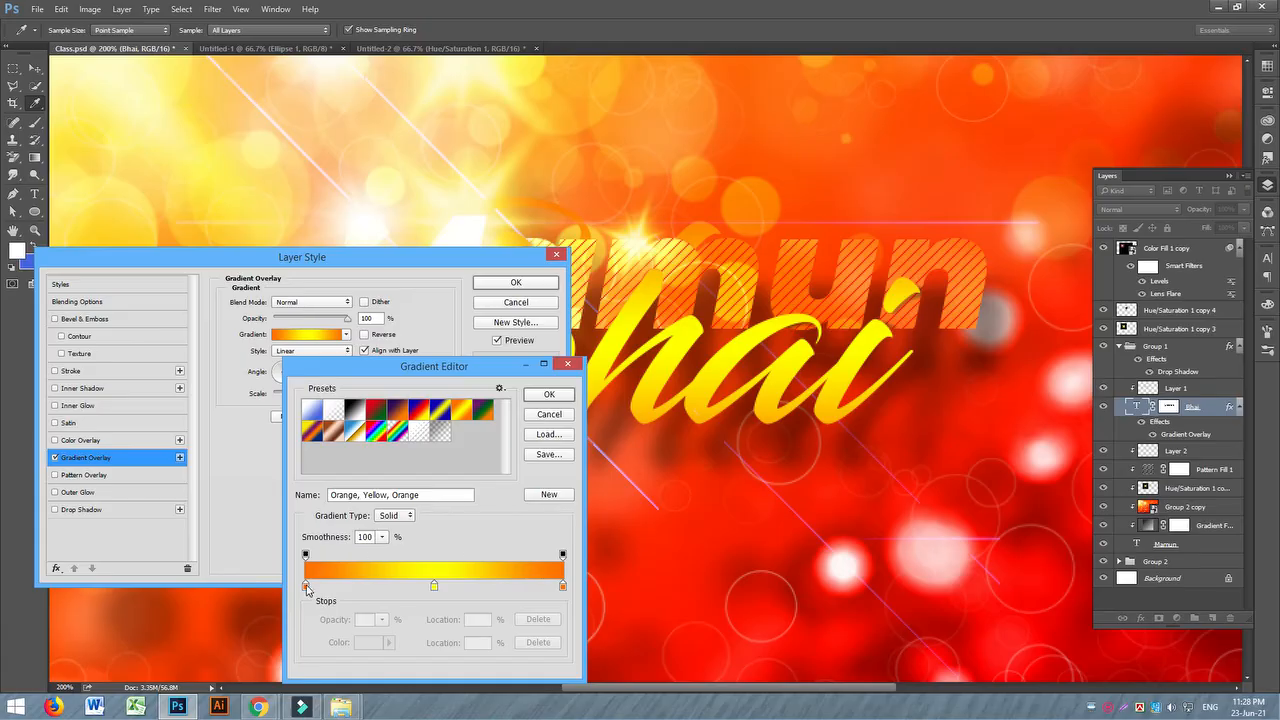
drag(306, 587, 308, 618)
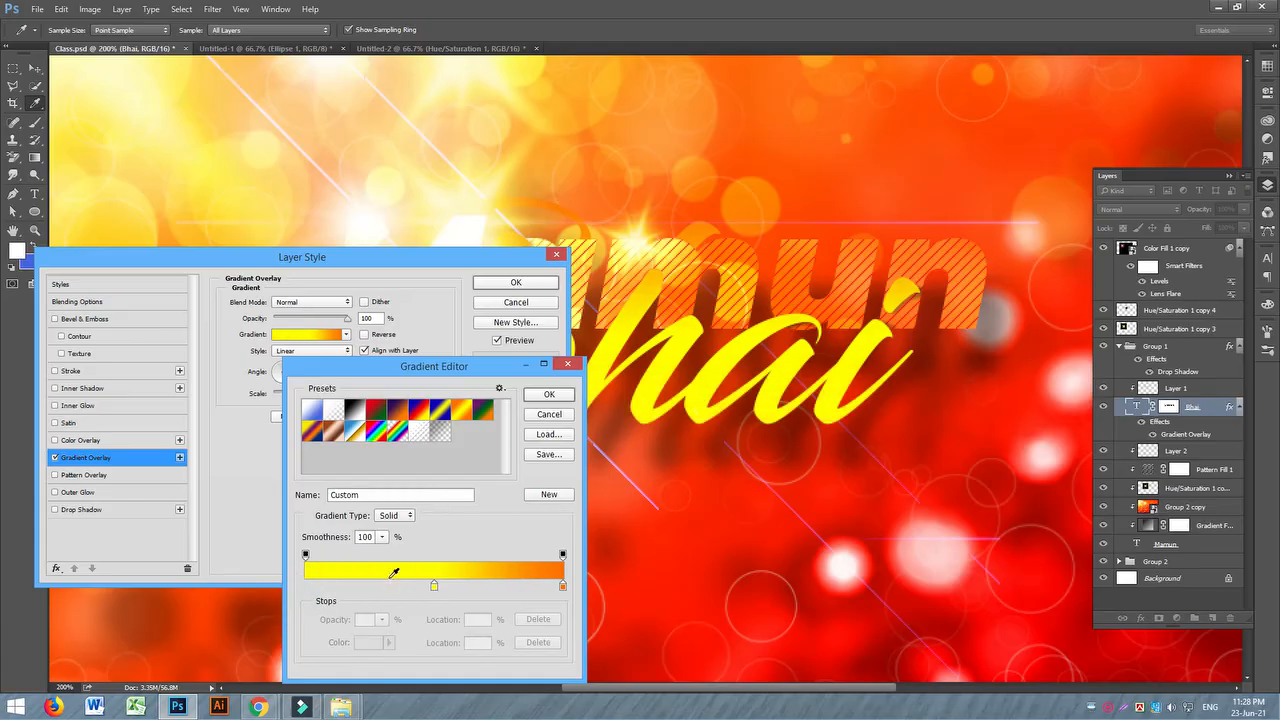
key(ctrl+z)
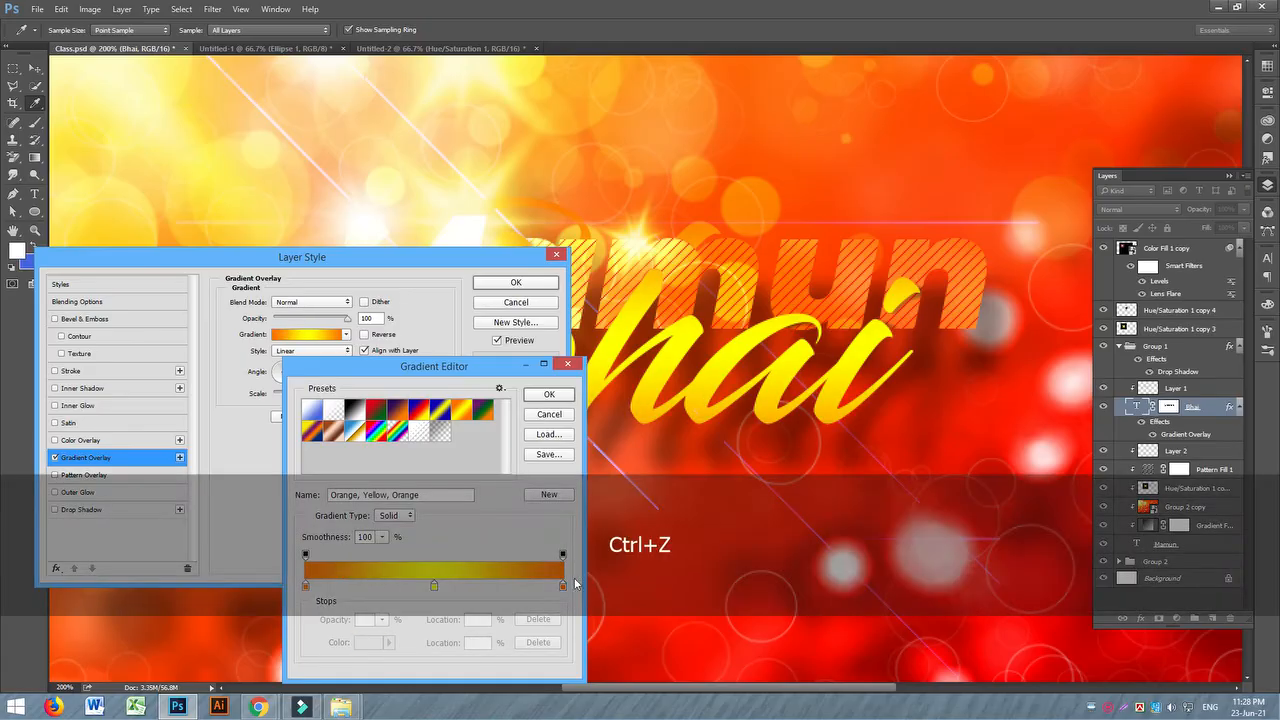
drag(562, 590, 581, 549)
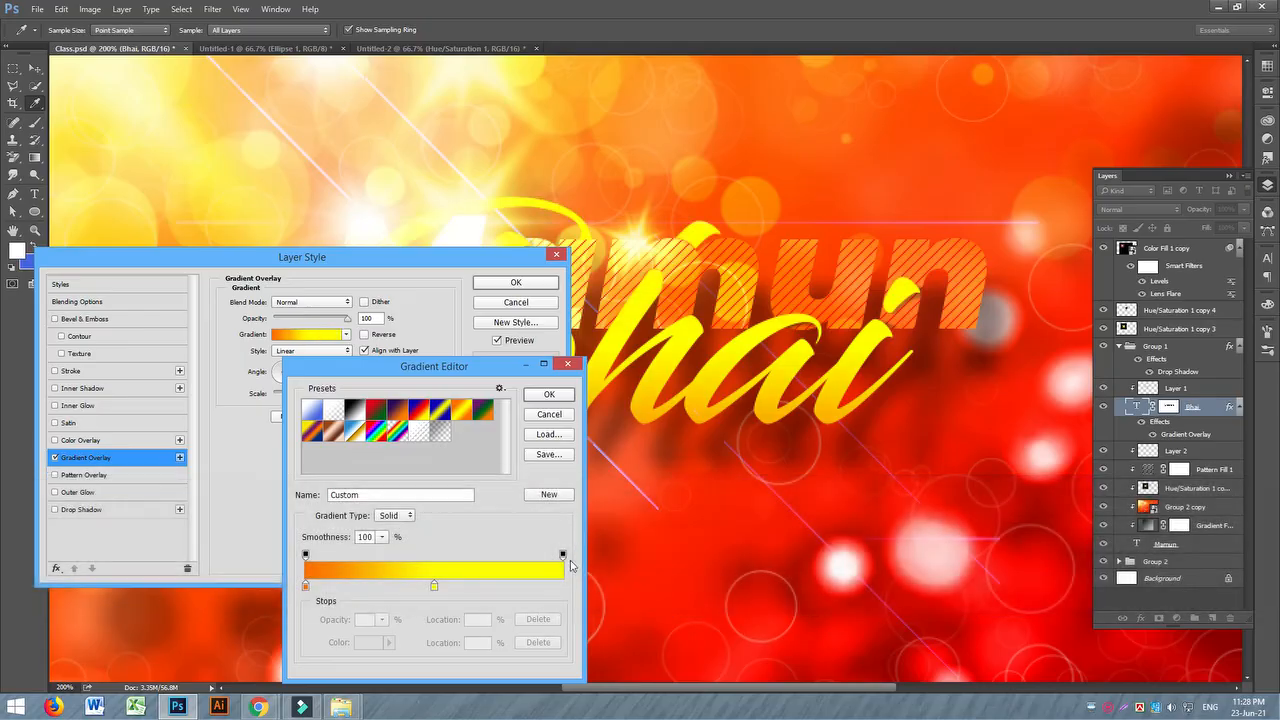
click(559, 587)
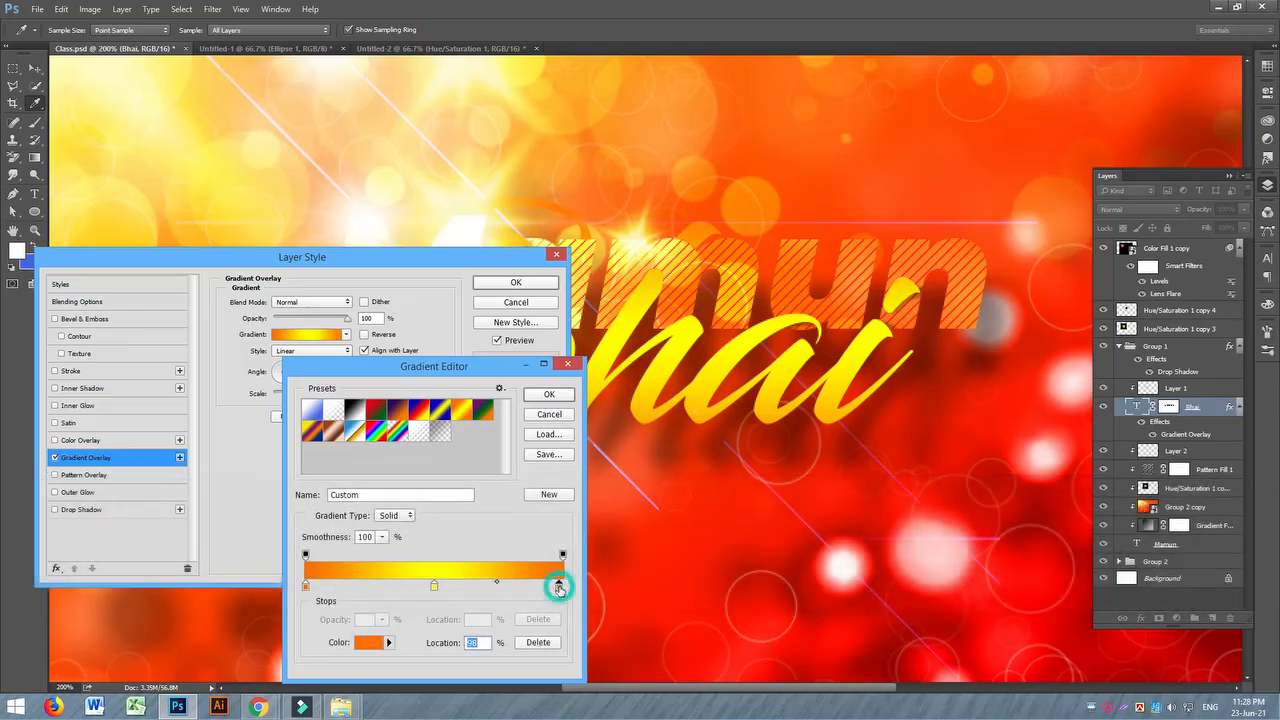
double_click(559, 585)
drag(251, 215, 118, 187)
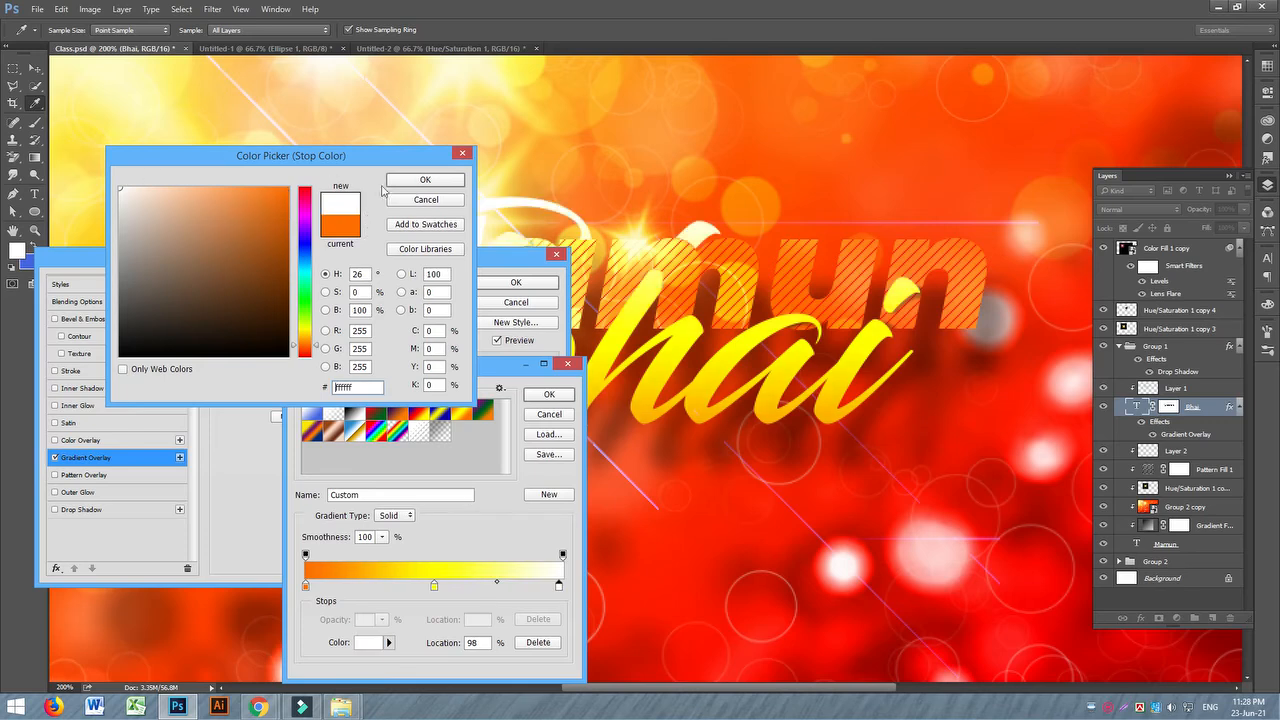
click(430, 180)
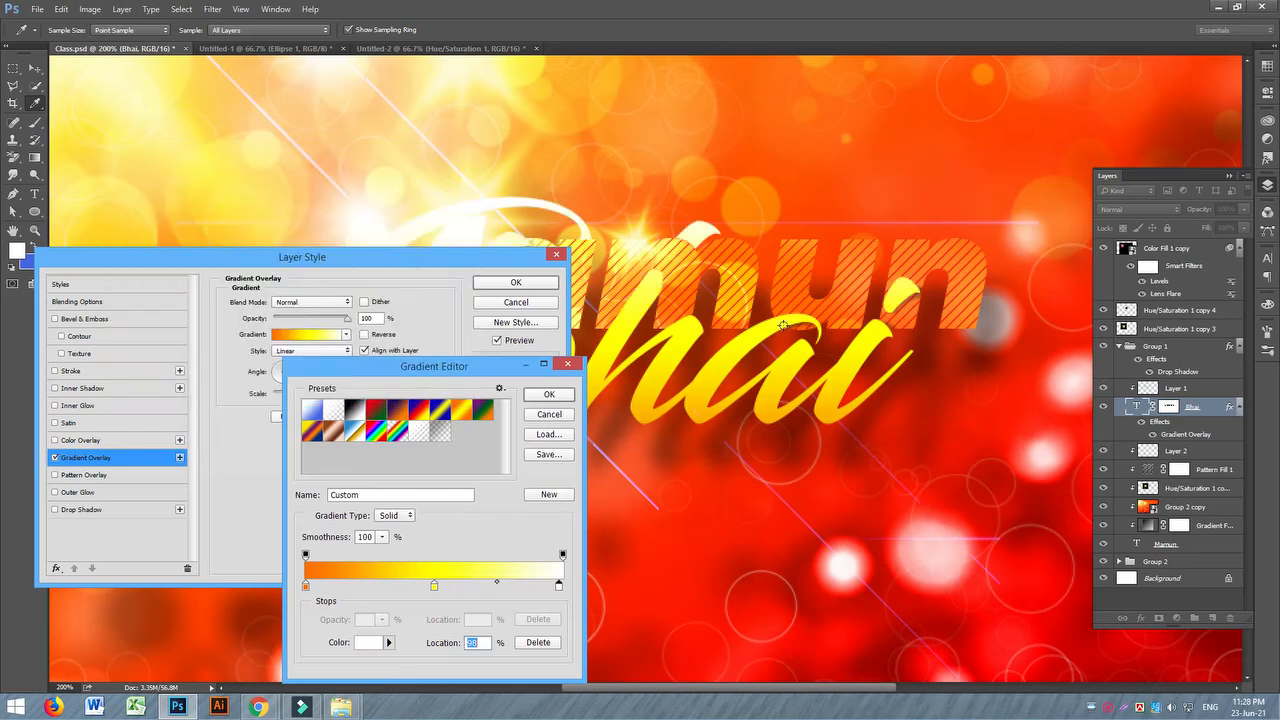
drag(434, 587, 398, 588)
click(551, 394)
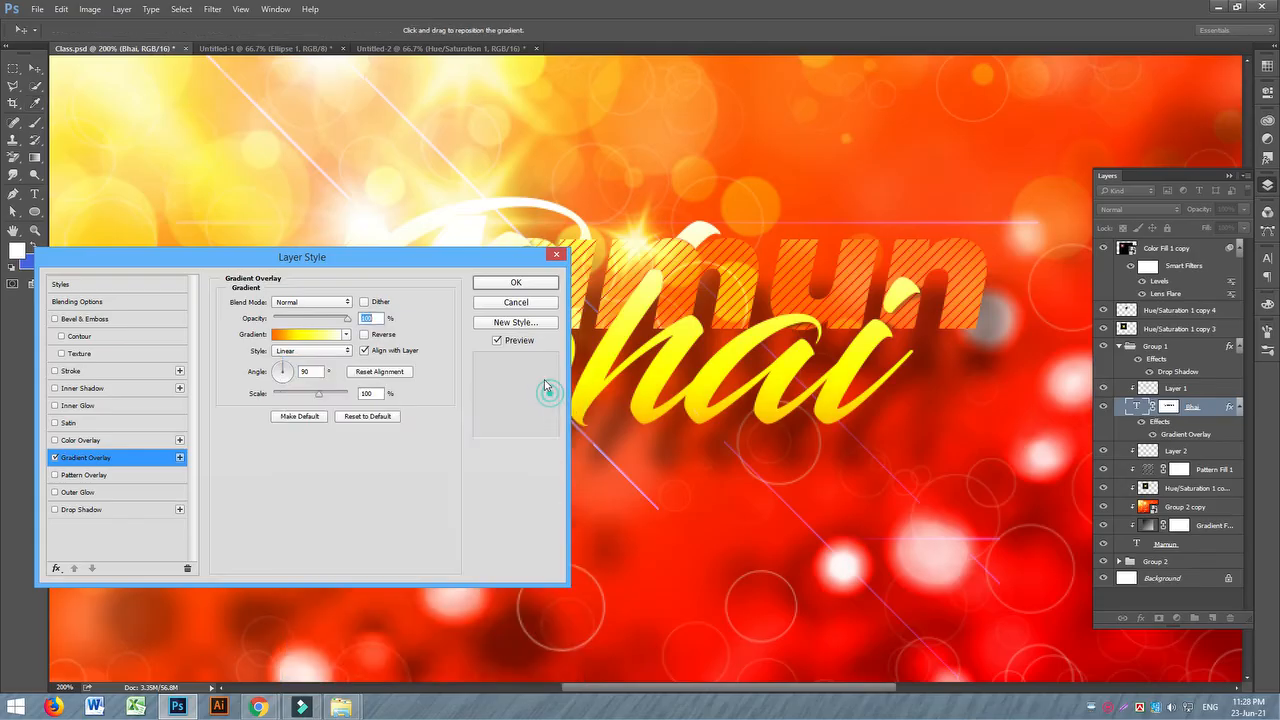
- Angle the gradient overlay diagonally, from white at the script's upper left to orange at its lower right, and apply the style
drag(389, 261, 1193, 358)
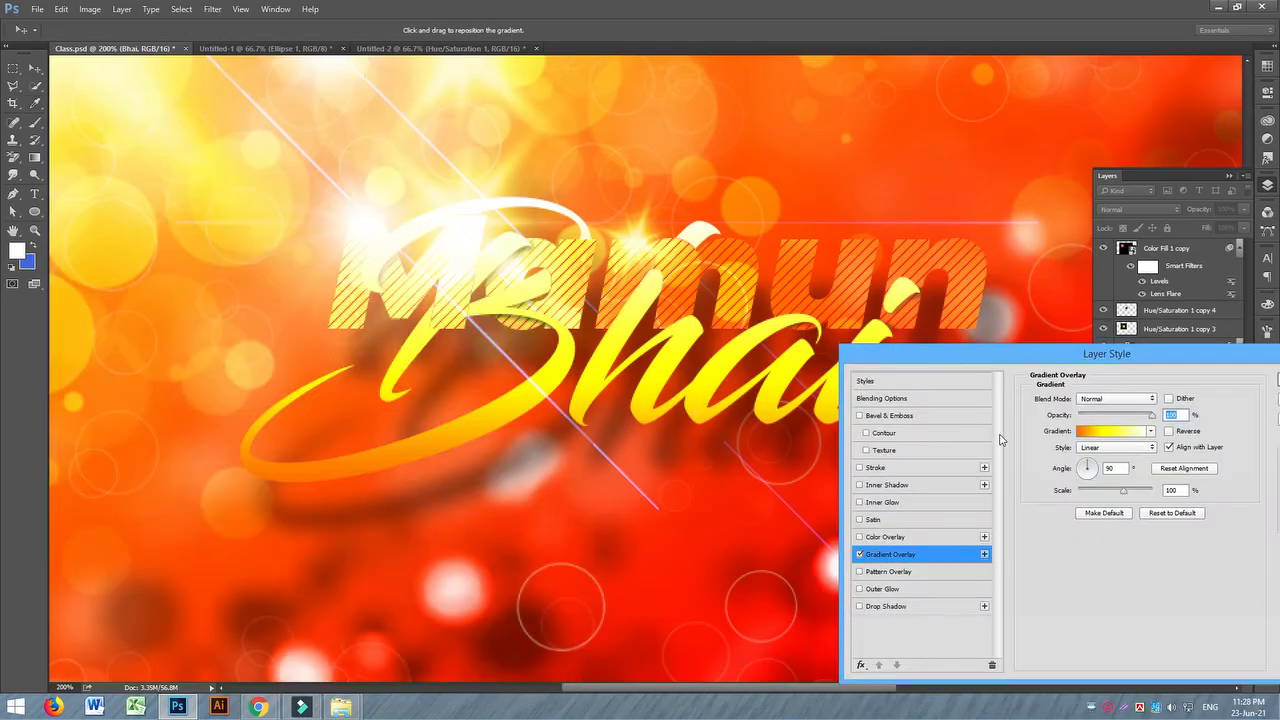
click(1085, 467)
click(1084, 466)
drag(1126, 360, 674, 292)
click(870, 328)
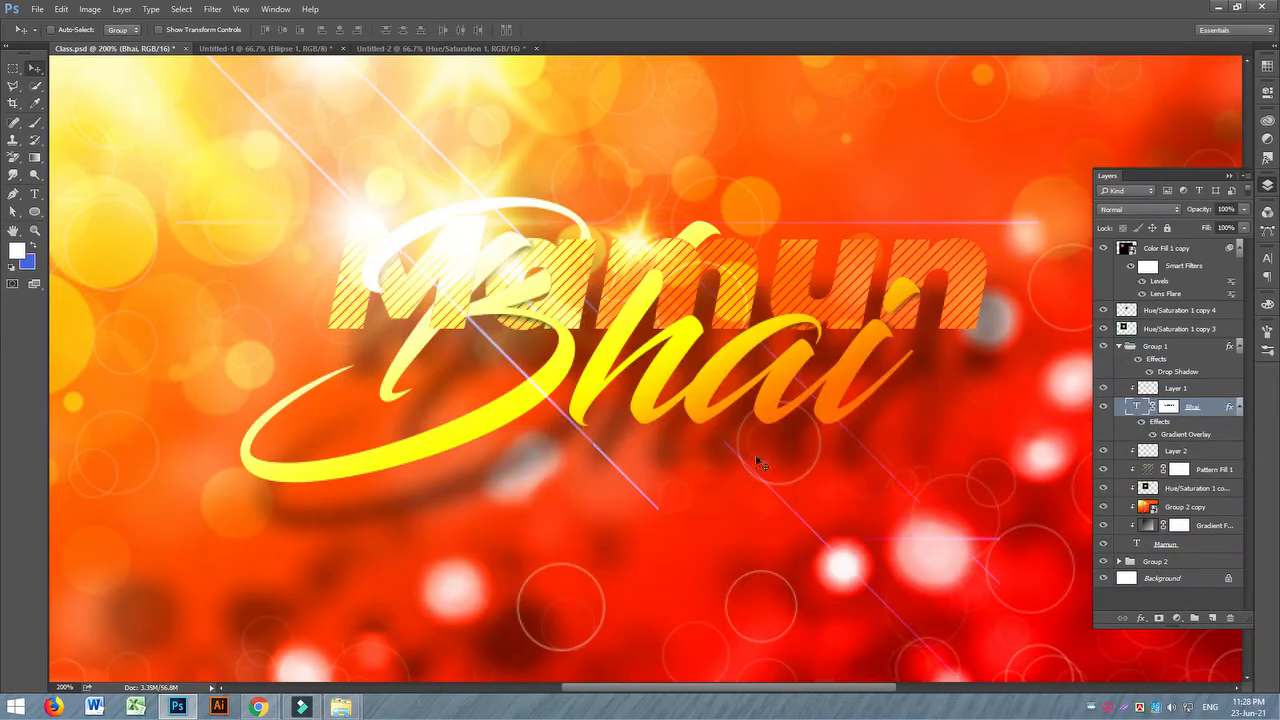
- Collapse Group 1, select it with the three flare layers above it and move the lettering and flares slightly down and right
key(ctrl+minus)
key(ctrl+minus)
key(ctrl+minus)
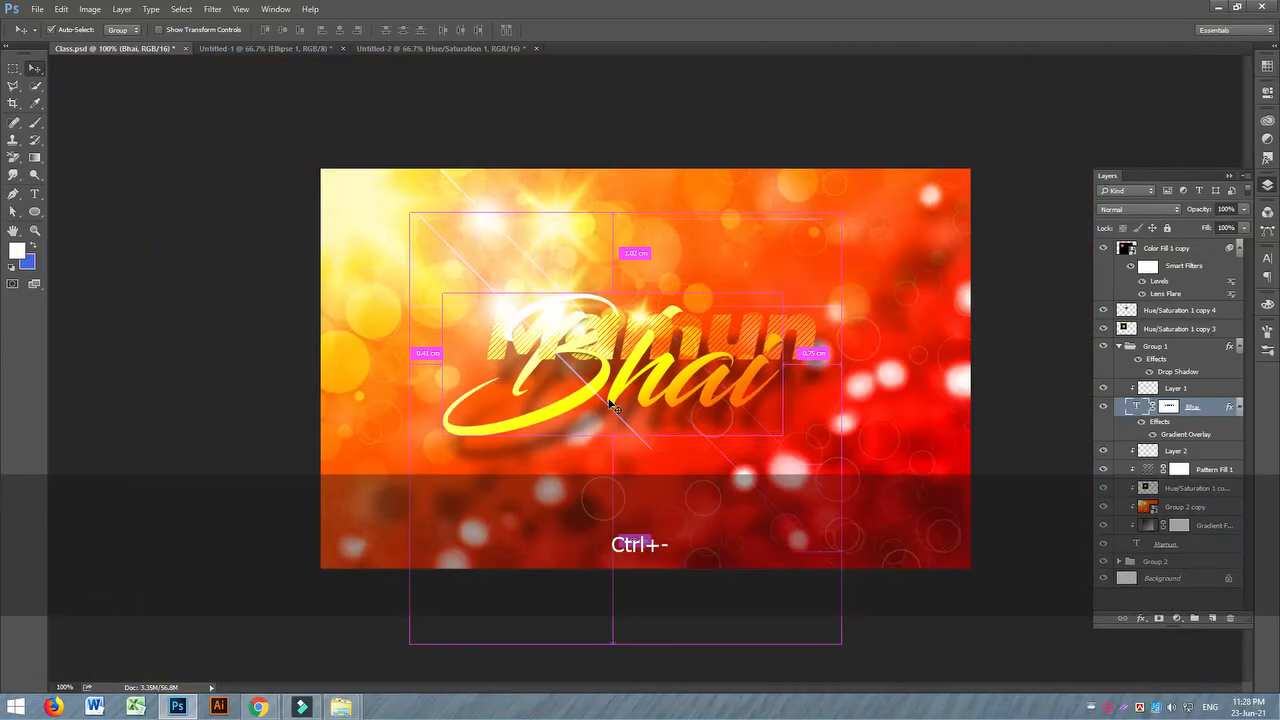
click(1118, 346)
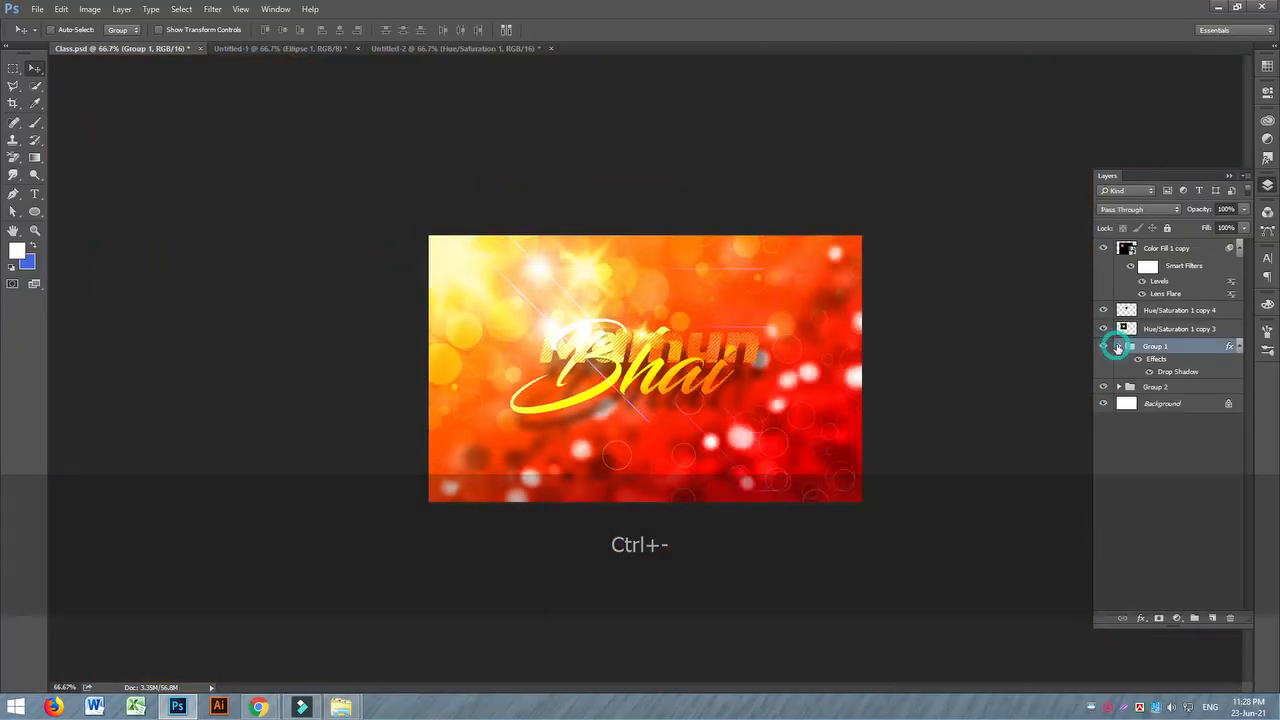
click(1103, 347)
click(1103, 347)
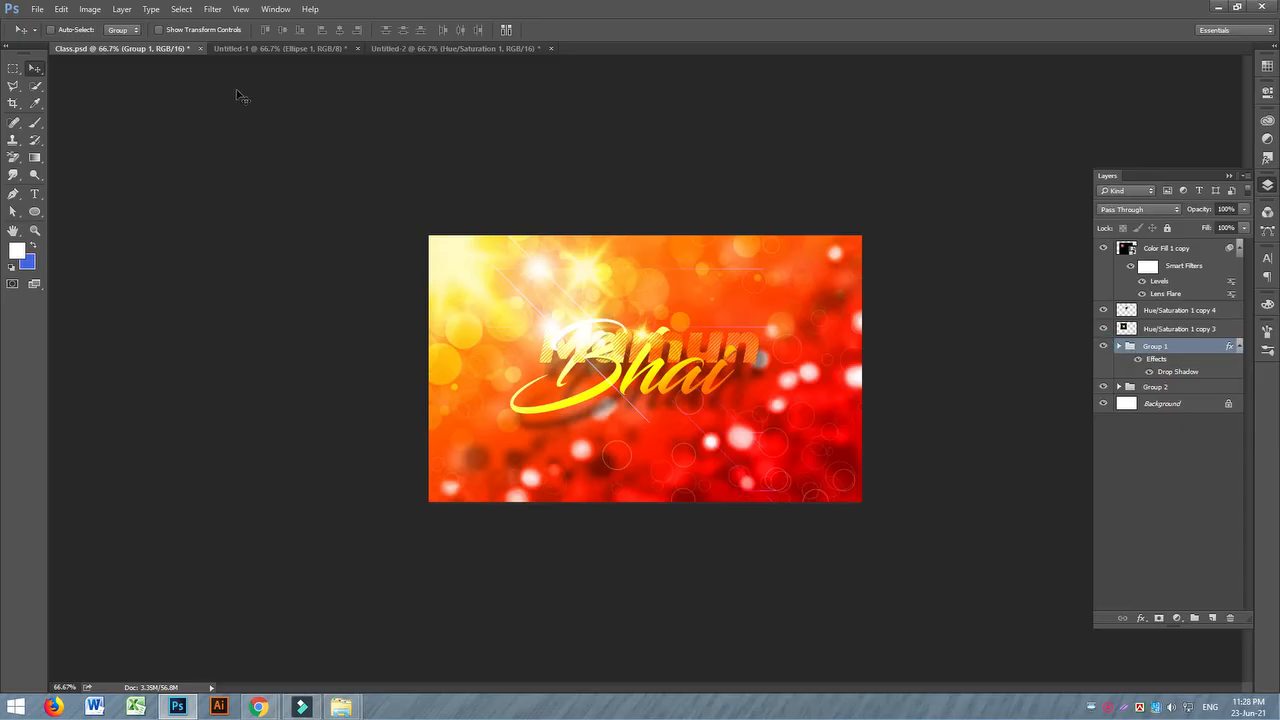
shift+click(1190, 250)
drag(672, 366, 688, 397)
click(994, 313)
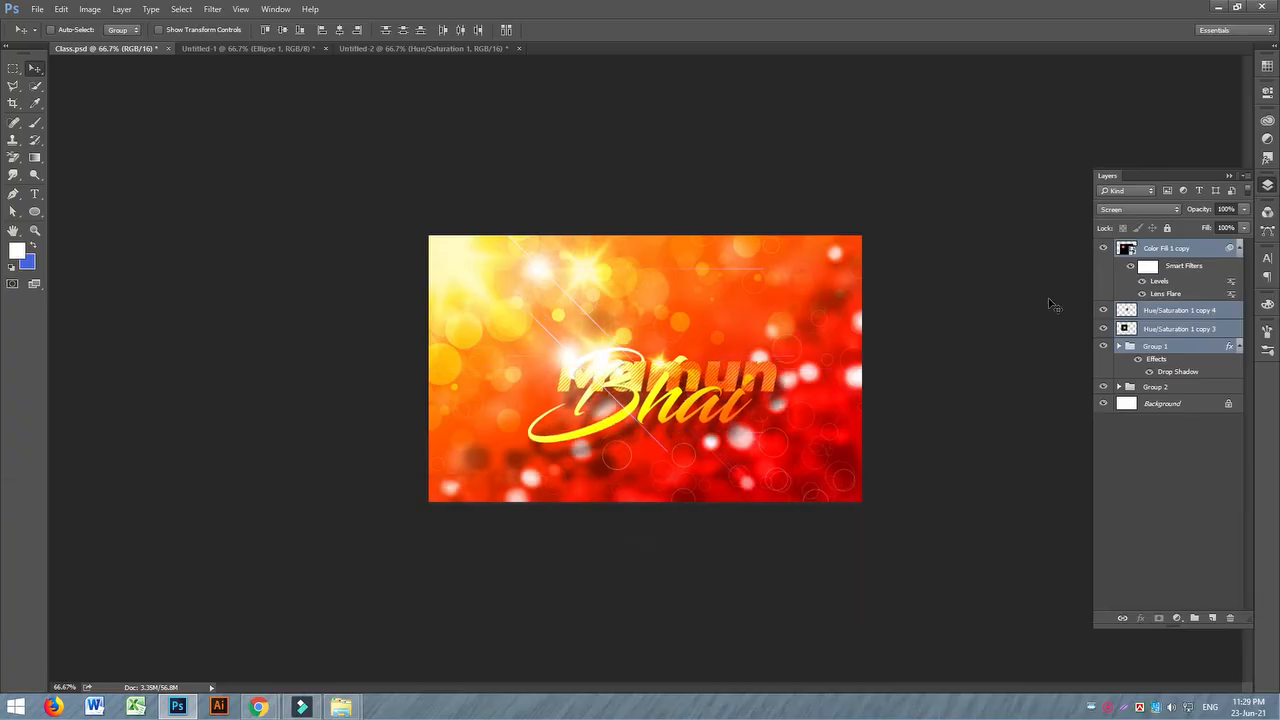
- Move the selected lettering group and flare layers slightly up and to the right on the canvas
drag(688, 404, 693, 398)
click(906, 394)
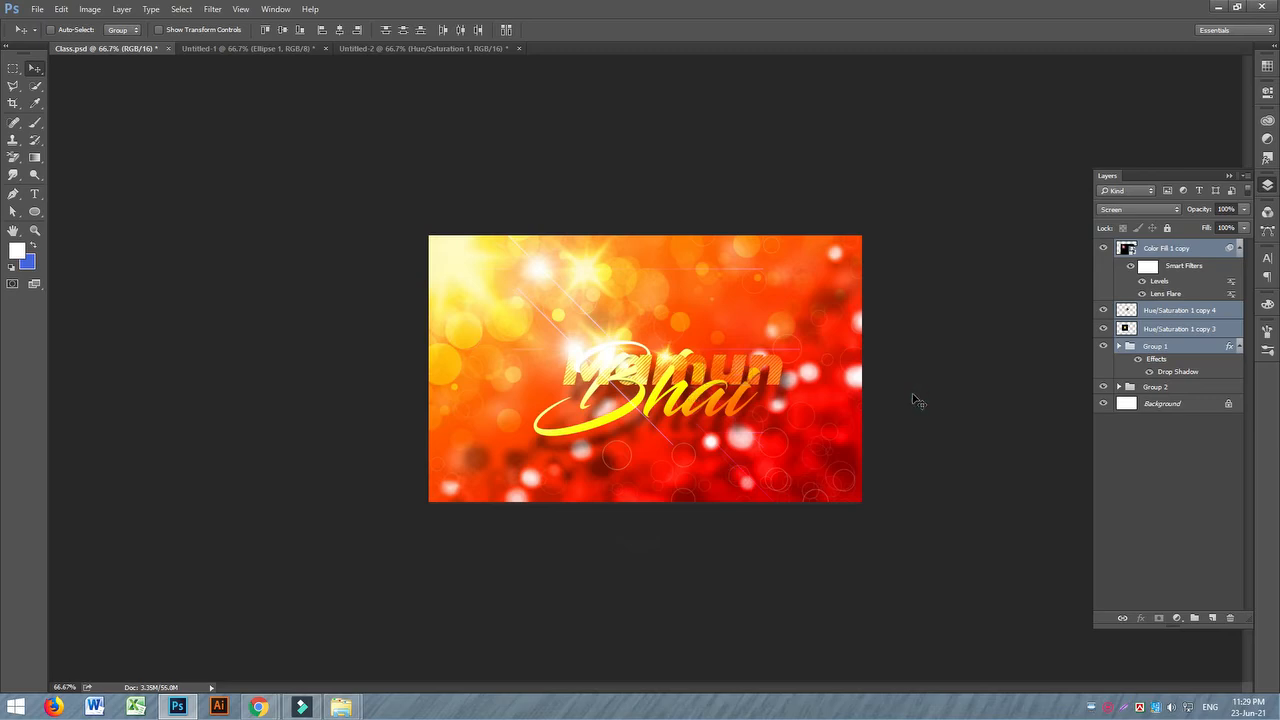
- Add a new empty layer directly above Group 2 and choose black as the Brush tool's painting color
key(ctrl+equal)
key(ctrl+equal)
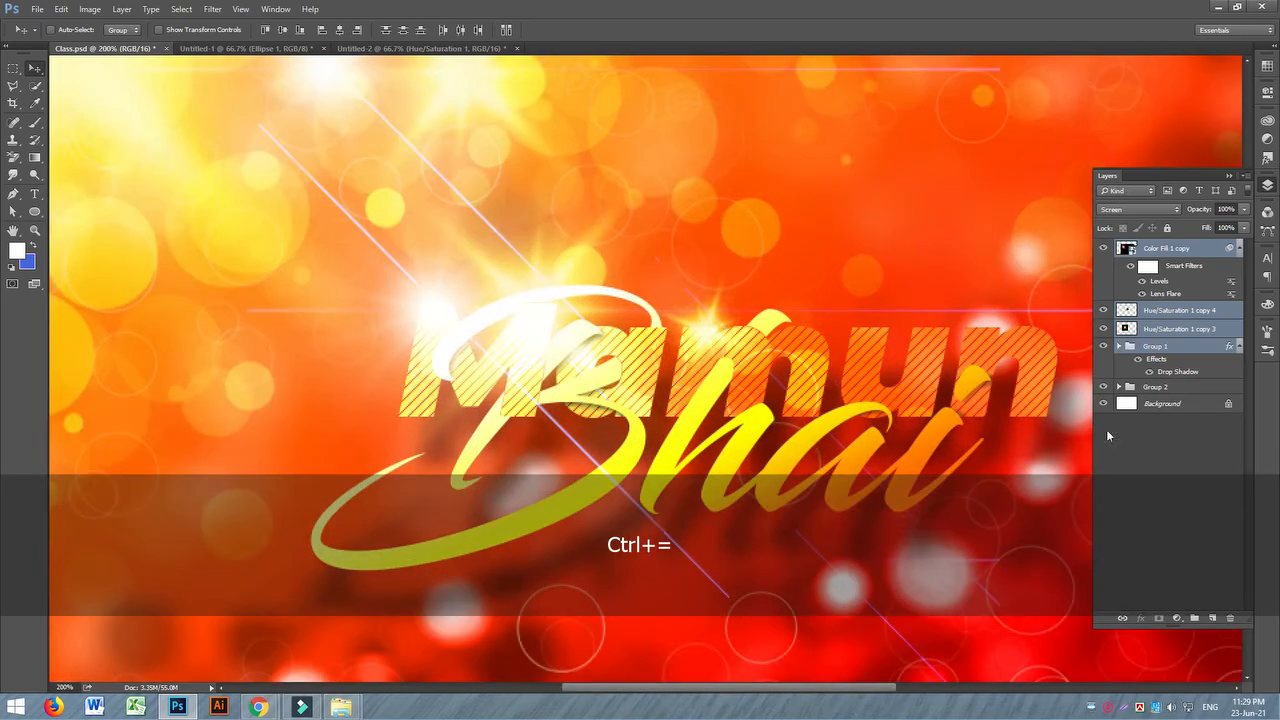
click(1158, 387)
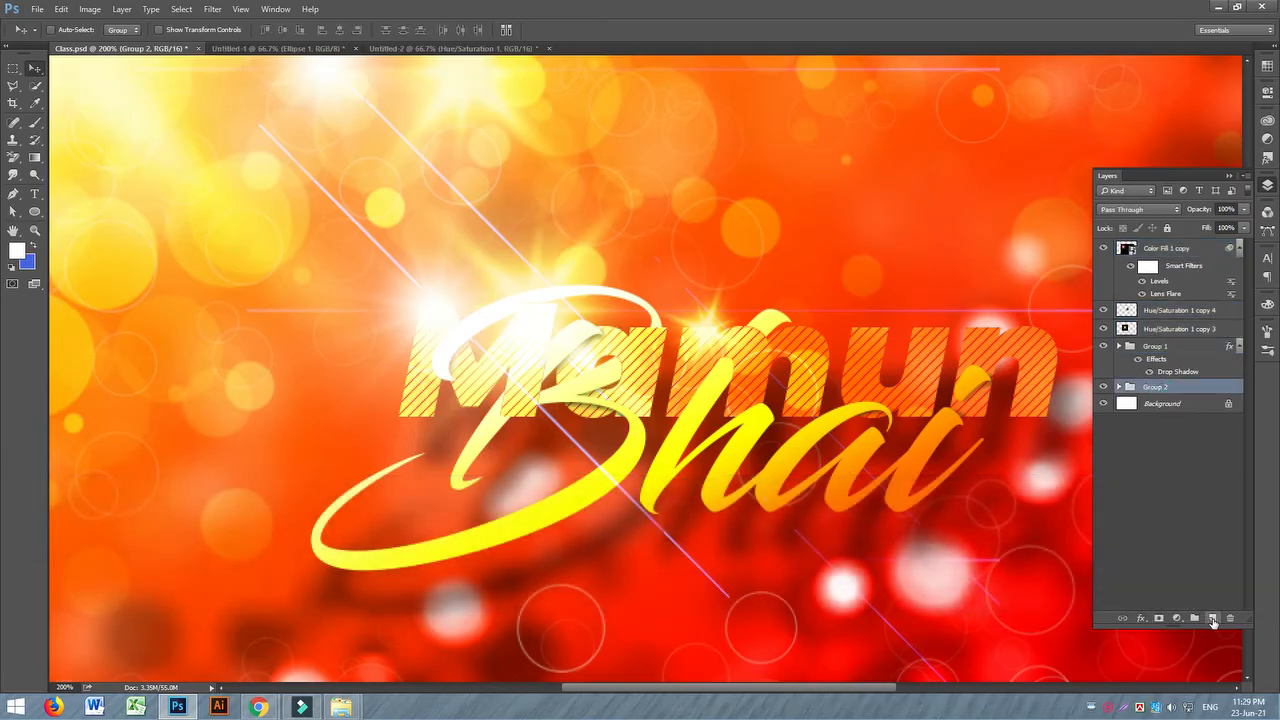
click(1212, 619)
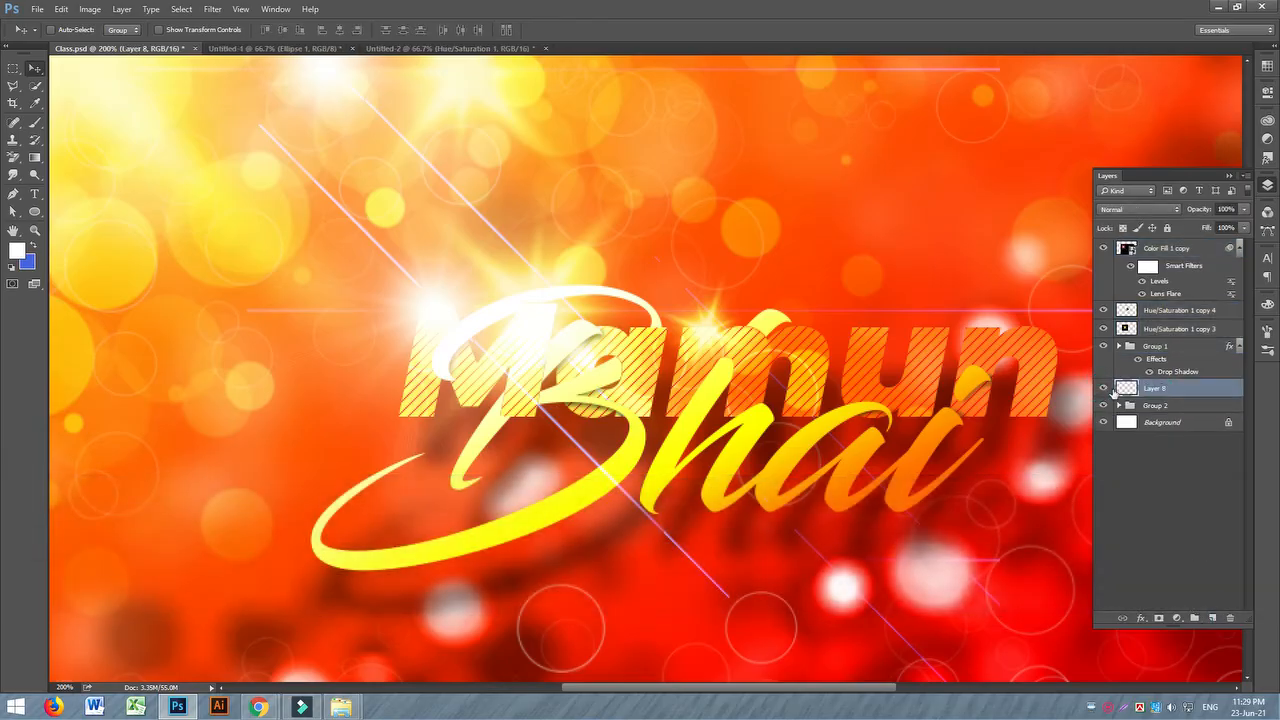
click(35, 122)
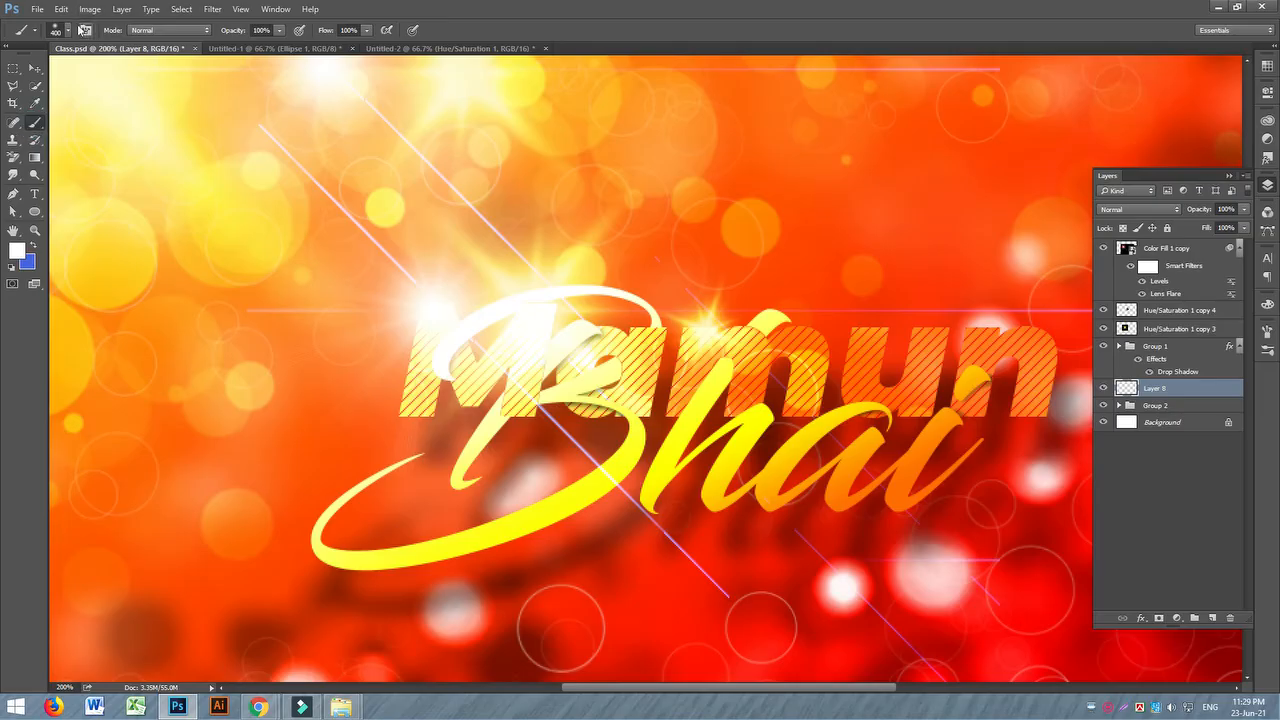
click(22, 252)
drag(257, 298, 320, 361)
click(424, 181)
- Paint soft black shading on the new layer behind the script and bold lettering, enlarging the brush to size 80 for the wider gaps
key(bracketleft)
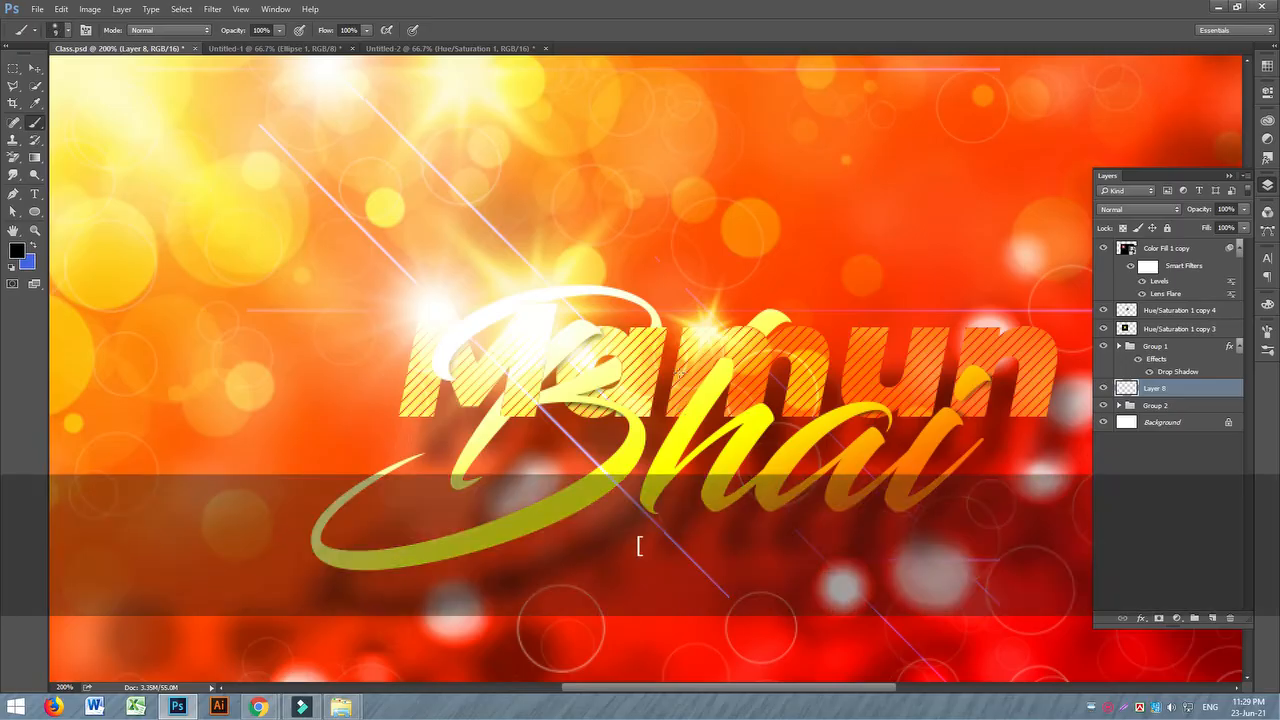
key(Caps_Lock)
key(bracketright)
mouse_move(628, 375)
mouse_down()
mouse_move(583, 396)
mouse_move(525, 368)
mouse_move(603, 403)
mouse_move(483, 396)
mouse_move(475, 376)
mouse_move(463, 392)
mouse_move(653, 440)
mouse_move(571, 458)
mouse_move(678, 402)
mouse_move(663, 383)
mouse_move(758, 400)
mouse_move(708, 416)
mouse_move(763, 432)
mouse_move(738, 453)
mouse_move(811, 410)
mouse_move(841, 405)
mouse_move(848, 422)
mouse_move(838, 385)
mouse_move(828, 392)
mouse_move(871, 362)
mouse_move(888, 385)
mouse_move(1008, 390)
mouse_move(863, 460)
mouse_move(833, 430)
mouse_move(735, 477)
mouse_move(668, 440)
mouse_move(590, 472)
mouse_move(485, 422)
mouse_move(523, 442)
mouse_move(678, 440)
mouse_move(990, 405)
mouse_move(892, 455)
mouse_up()
key(])
key(])
key(])
key(])
mouse_move(480, 400)
mouse_down()
mouse_move(522, 454)
mouse_move(552, 462)
mouse_move(421, 479)
mouse_move(364, 520)
mouse_move(525, 480)
mouse_up()
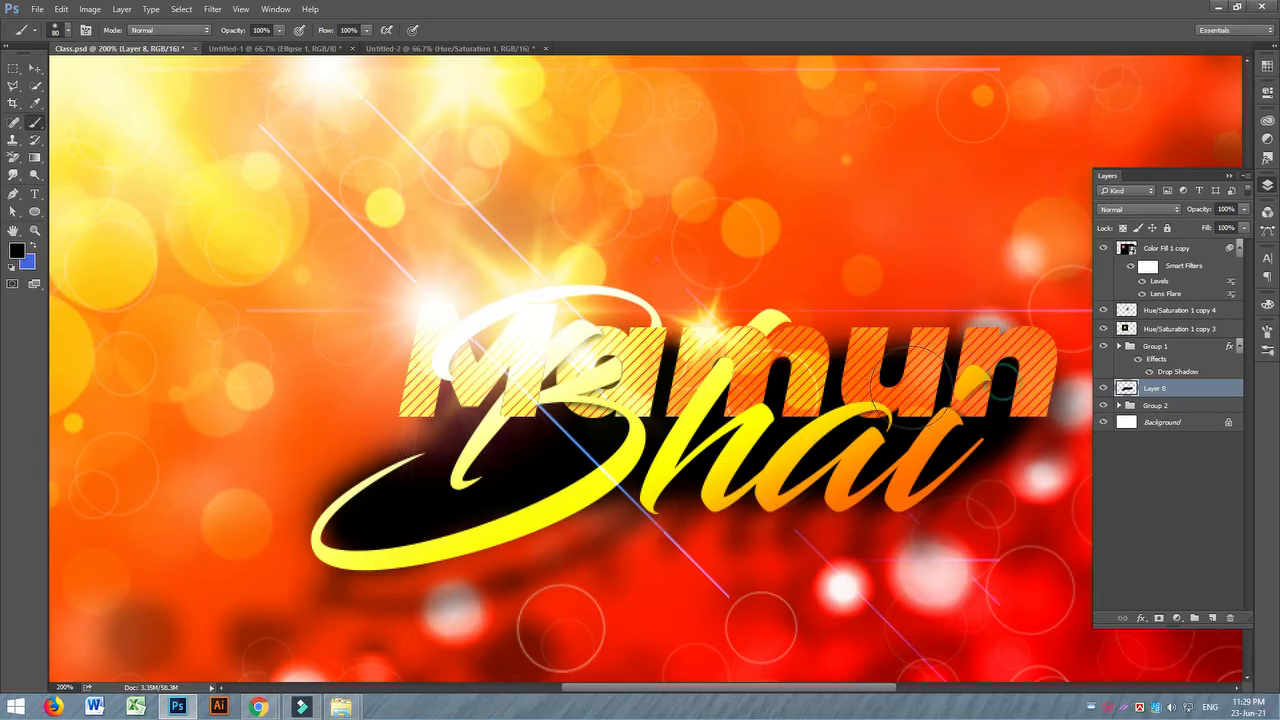
- Switch to the Google Meet call in Chrome, admit the waiting participant and return to Photoshop
click(258, 707)
click(776, 126)
click(184, 703)
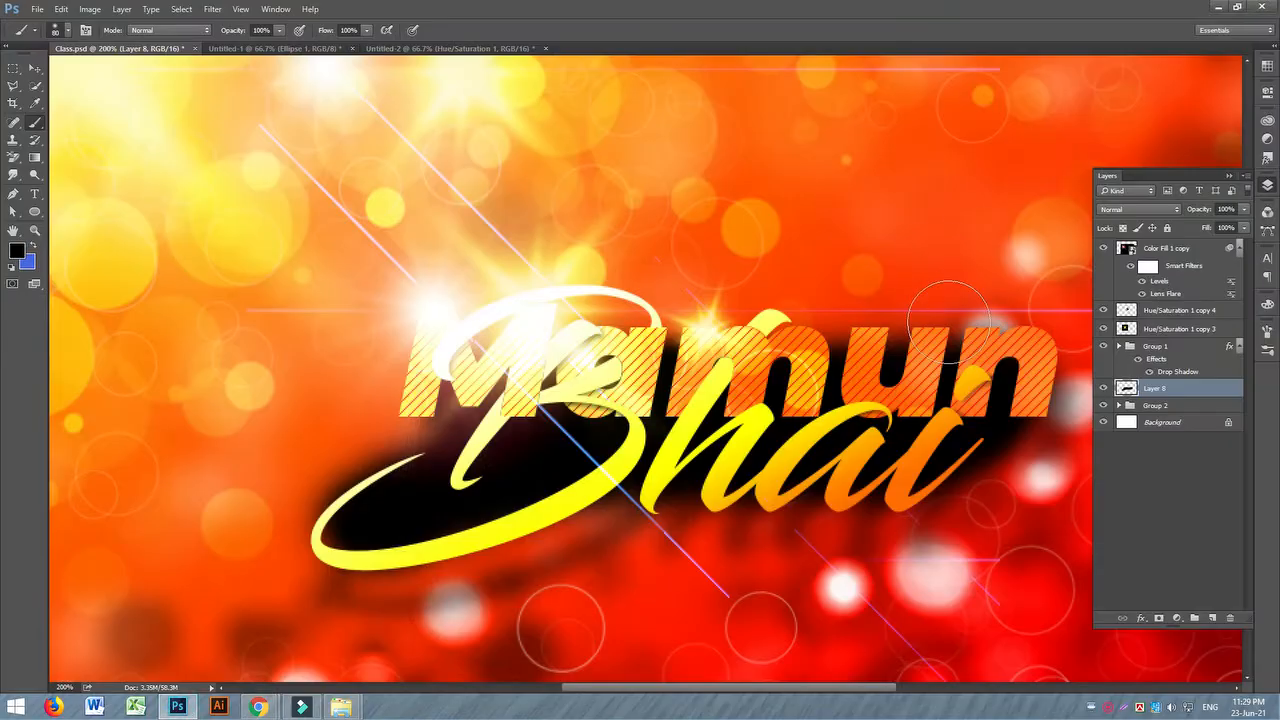
- Add a layer mask to Layer 8 and brush away the black shading outside the script's large looping swash, using brush sizes 45 and 30
click(1158, 619)
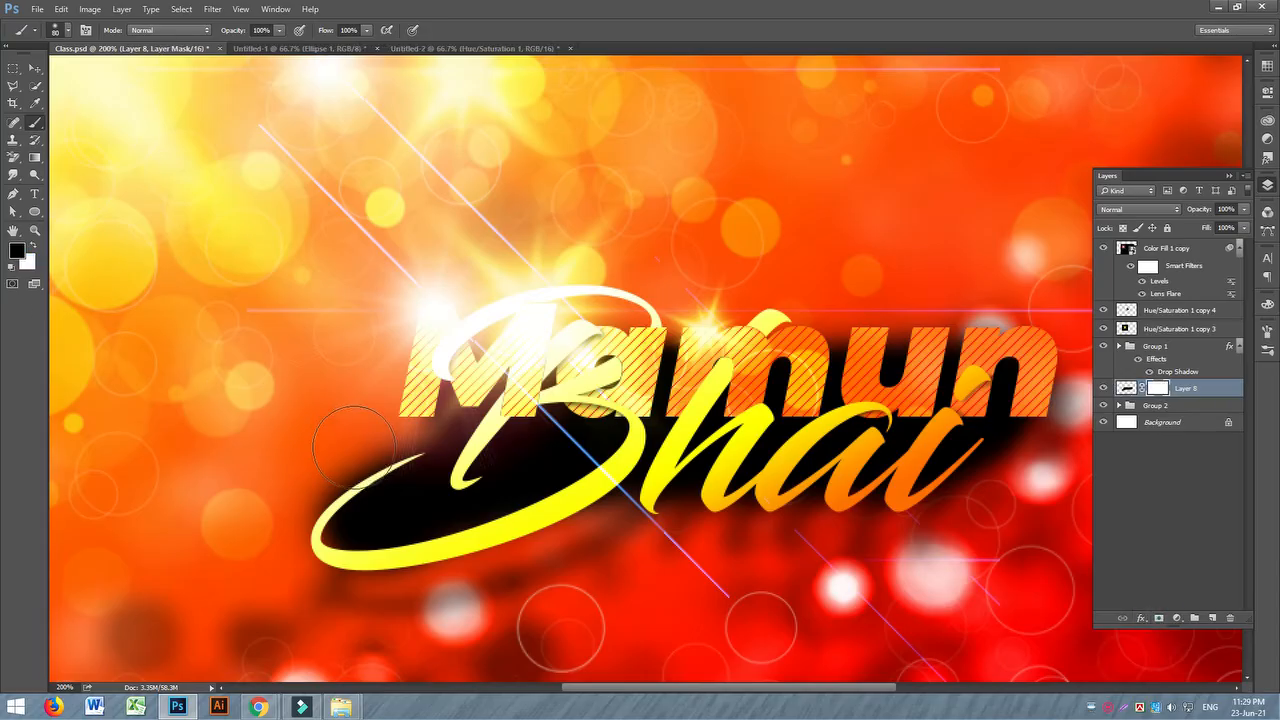
key(bracketleft)
key(bracketleft)
key(bracketleft)
mouse_move(408, 430)
mouse_down()
mouse_move(316, 469)
mouse_move(376, 445)
mouse_move(316, 476)
mouse_move(322, 506)
mouse_up()
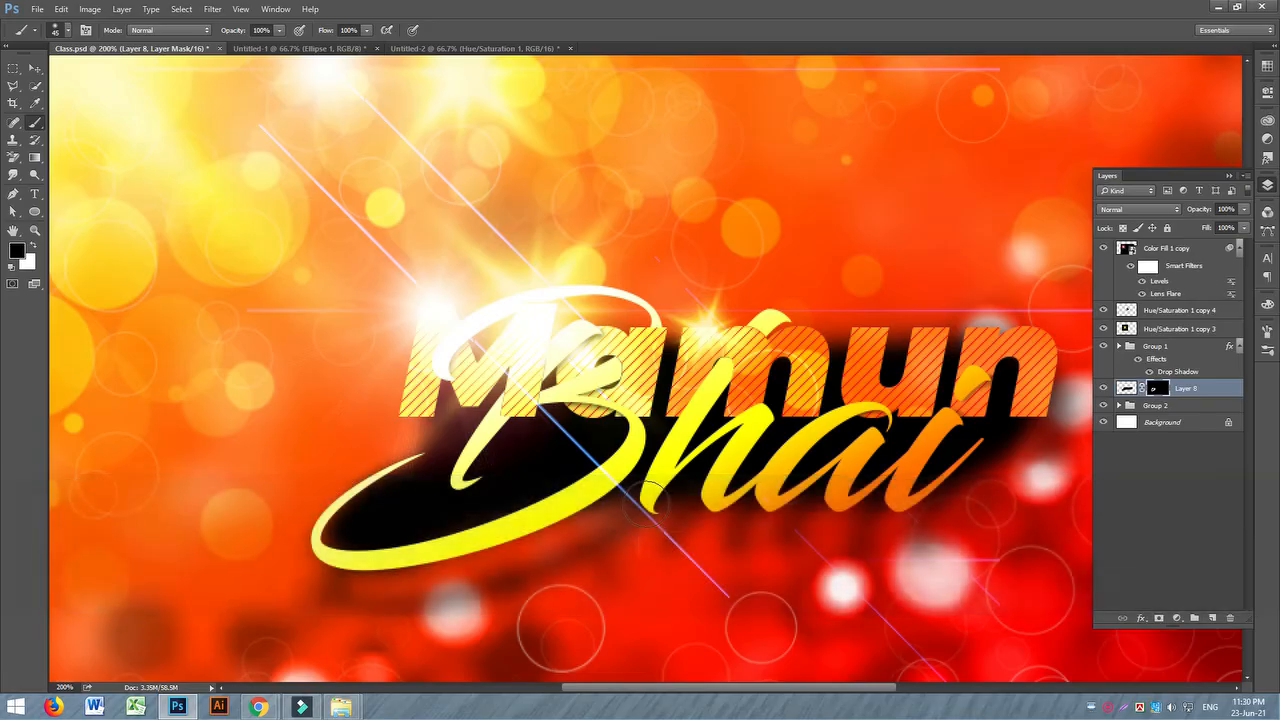
key(bracketleft)
key(bracketleft)
drag(631, 506, 553, 542)
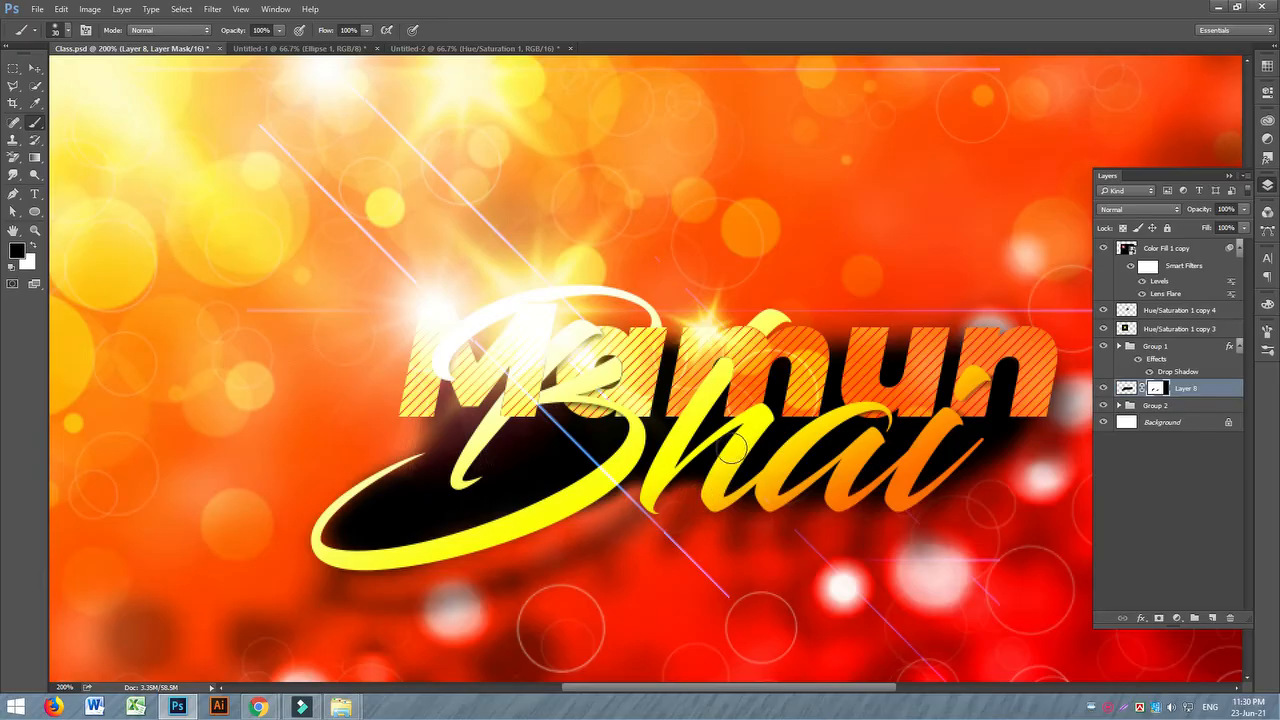
- Mask out the excess black below and right of the smaller script letters with a size 20 brush
key(bracketleft)
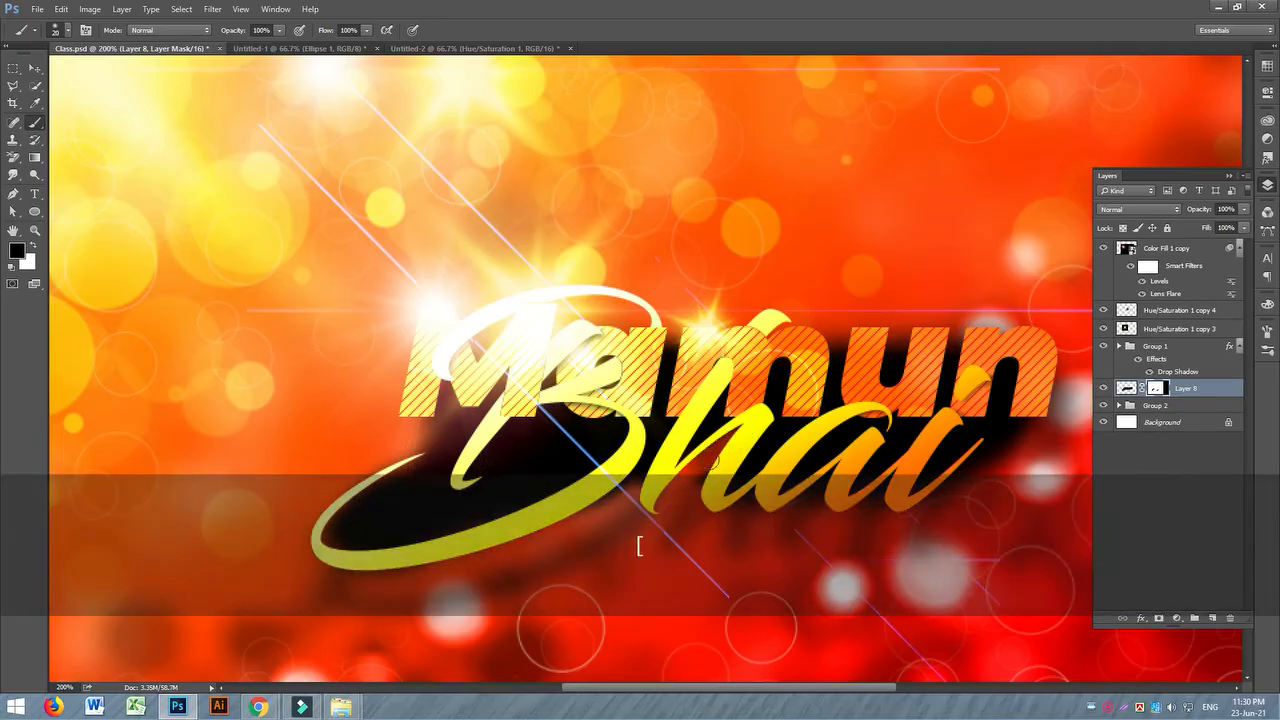
mouse_move(770, 514)
mouse_down()
mouse_move(848, 470)
mouse_move(770, 526)
mouse_up()
drag(907, 469, 895, 479)
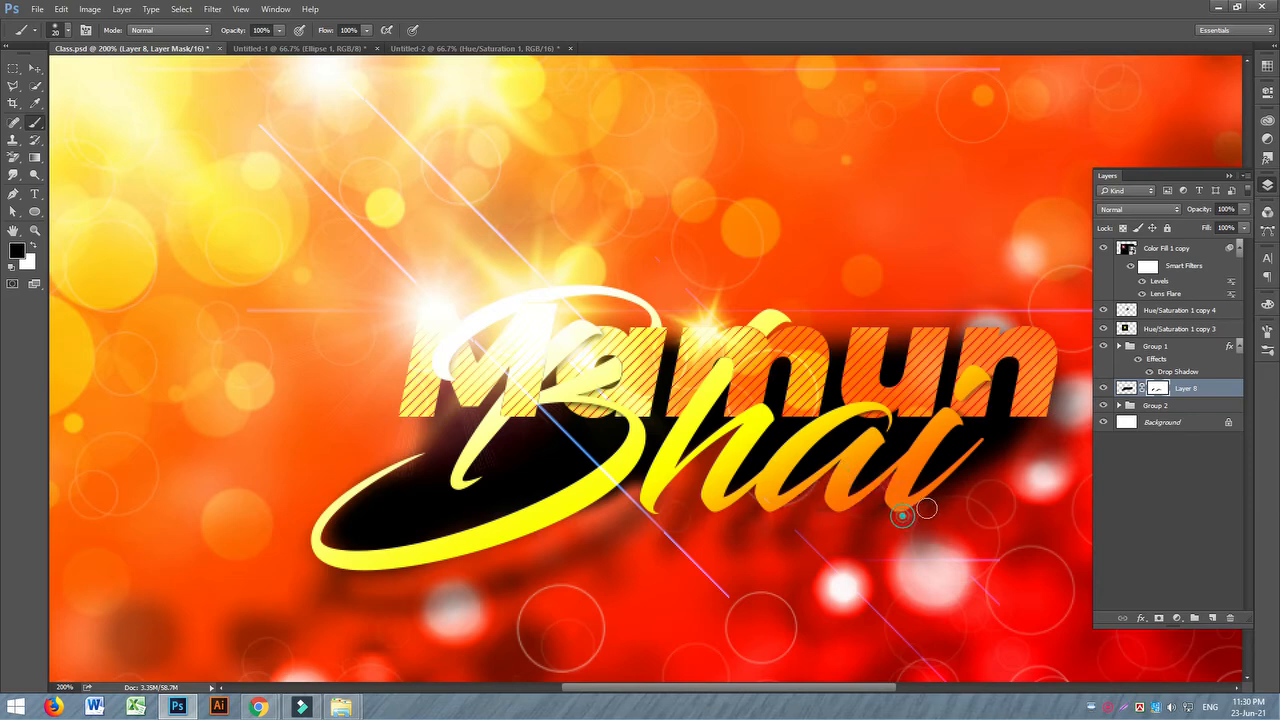
mouse_move(999, 437)
mouse_down()
mouse_move(1028, 401)
mouse_move(1024, 442)
mouse_up()
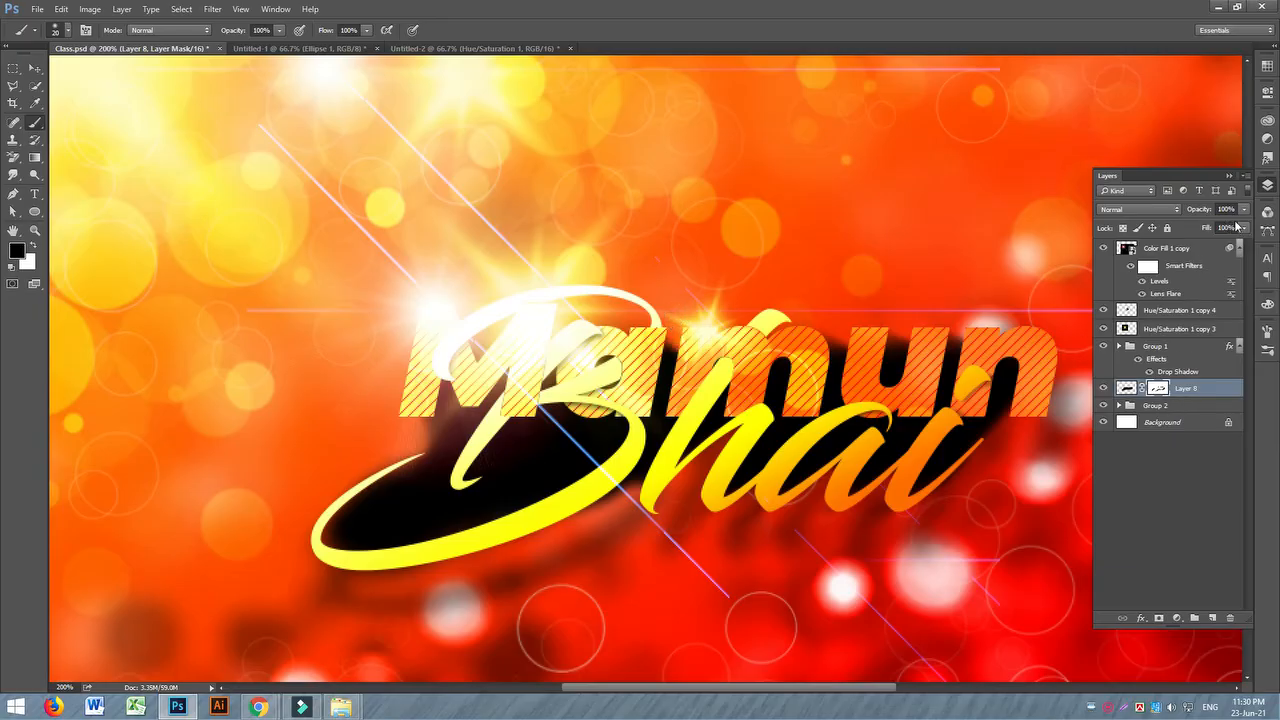
- Set Layer 8's blending mode to Multiply and its opacity to 77%
click(1242, 210)
click(1244, 211)
click(1132, 211)
click(1128, 251)
click(1243, 211)
click(1211, 227)
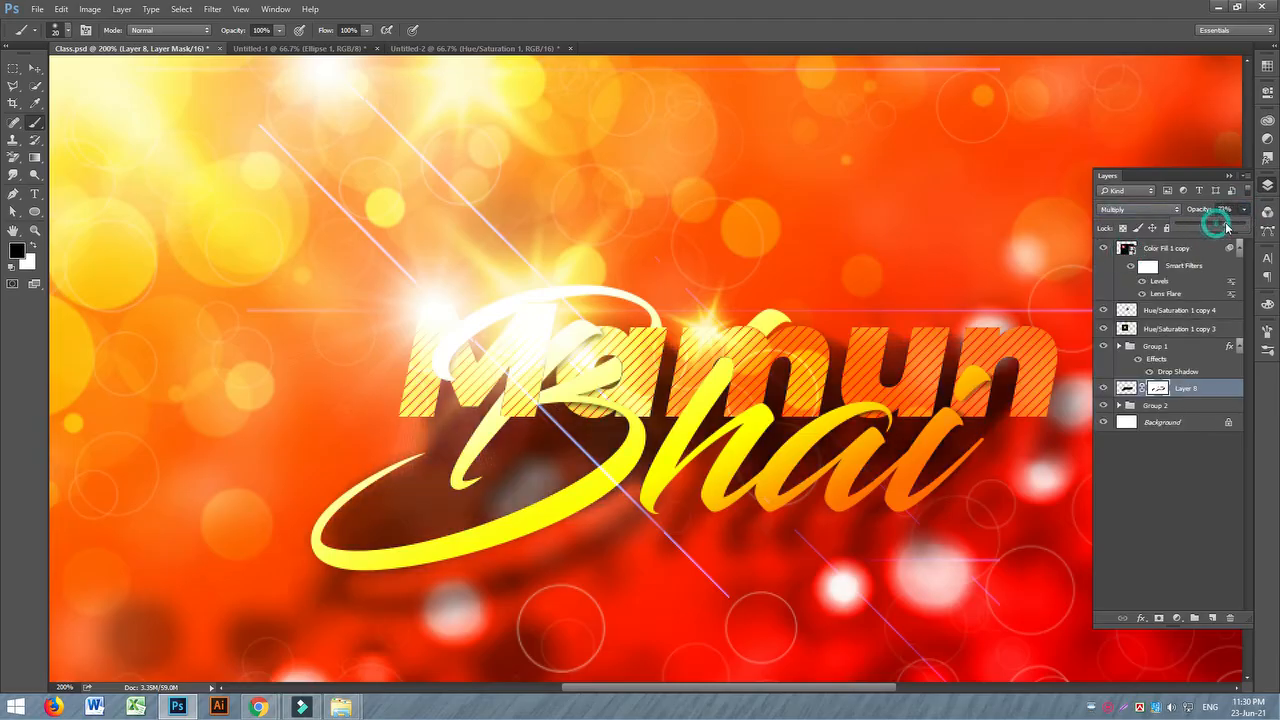
drag(1226, 225, 1229, 225)
click(1226, 223)
click(1227, 223)
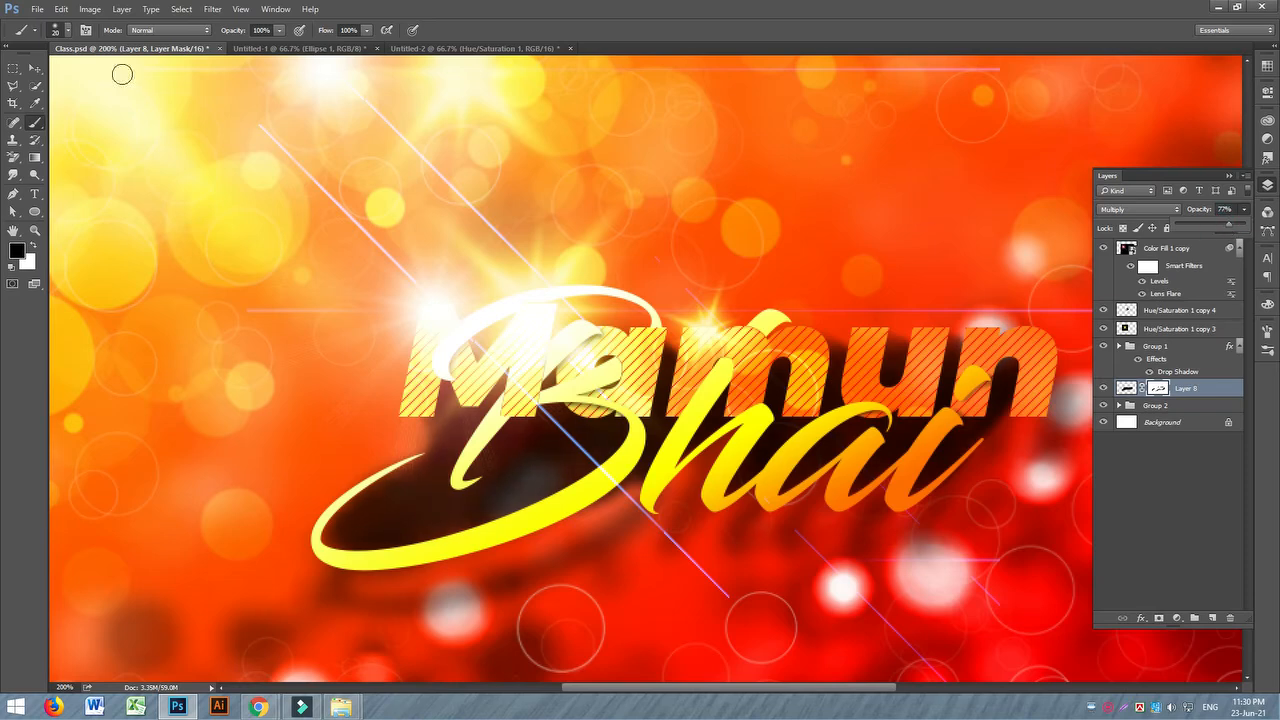
click(33, 68)
key(ctrl+minus)
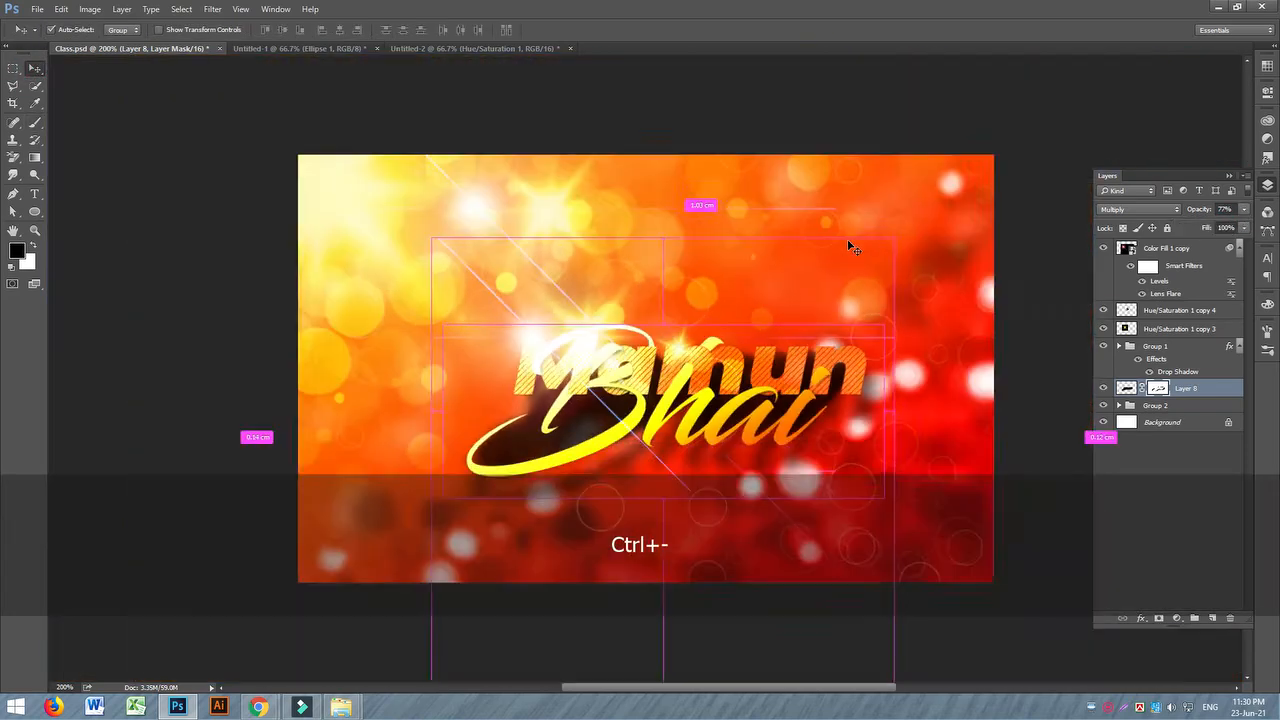
key(ctrl+minus)
click(917, 294)
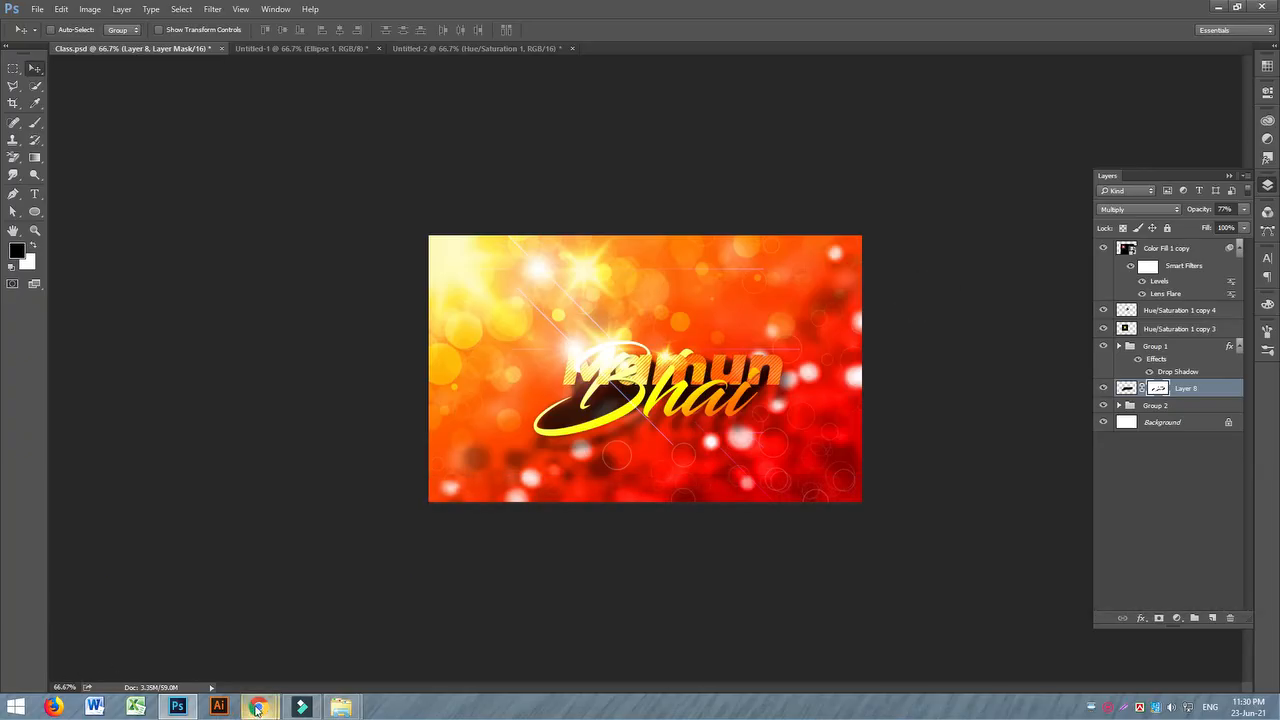
- Switch to Google Meet in Chrome, admit the participant asking to join the call and return to Photoshop
mouse_move(258, 706)
click(194, 634)
click(774, 129)
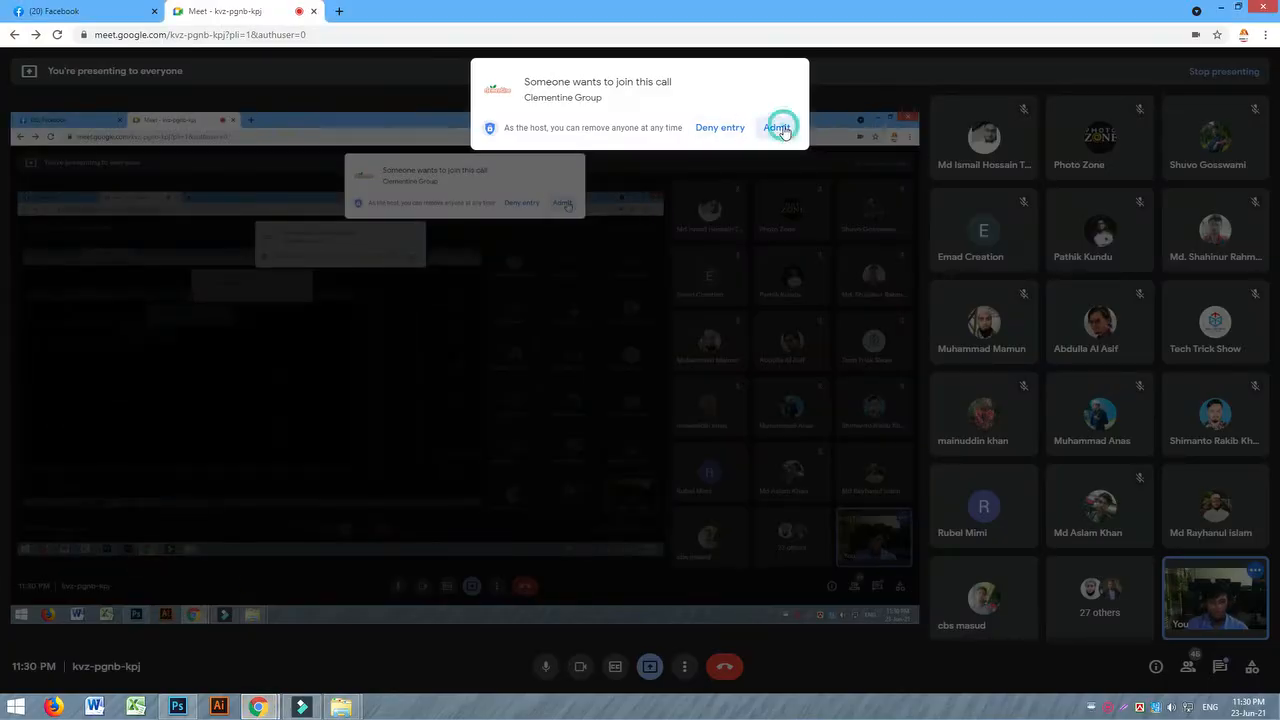
click(180, 707)
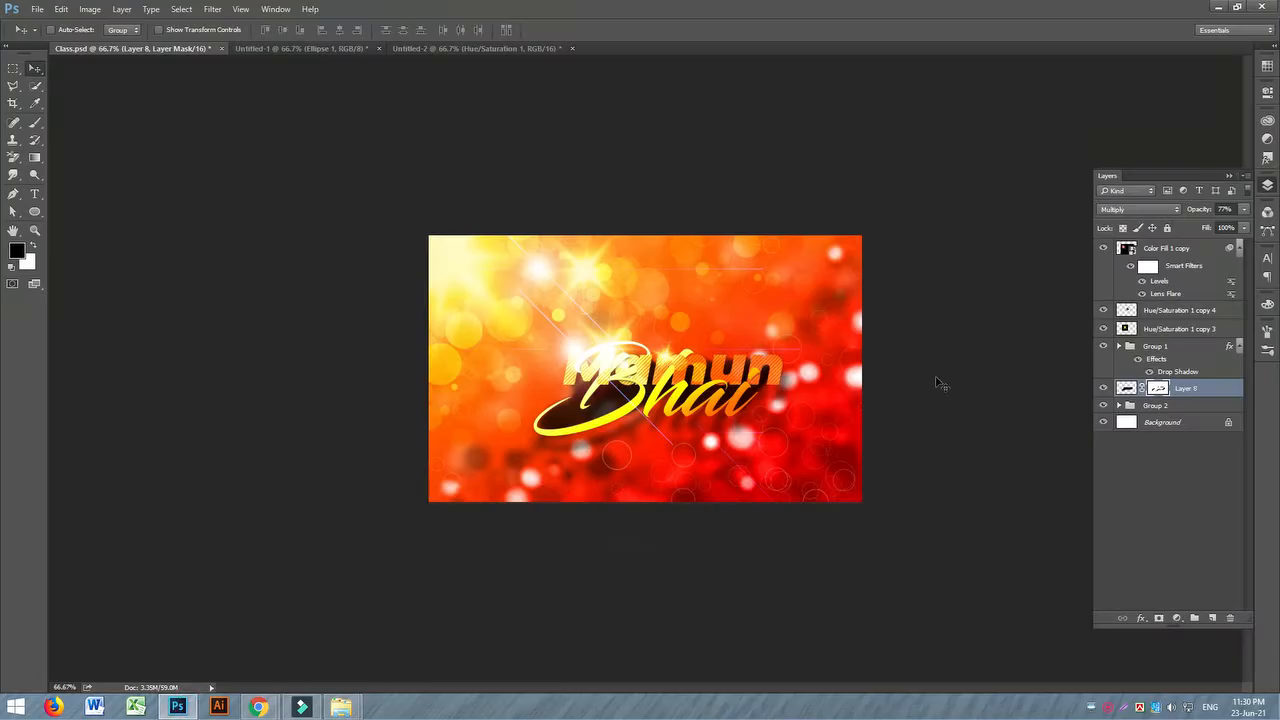
- Compare the design with Layer 8's shading hidden and shown, and with the Group 2 background hidden and shown
key(ctrl+equal)
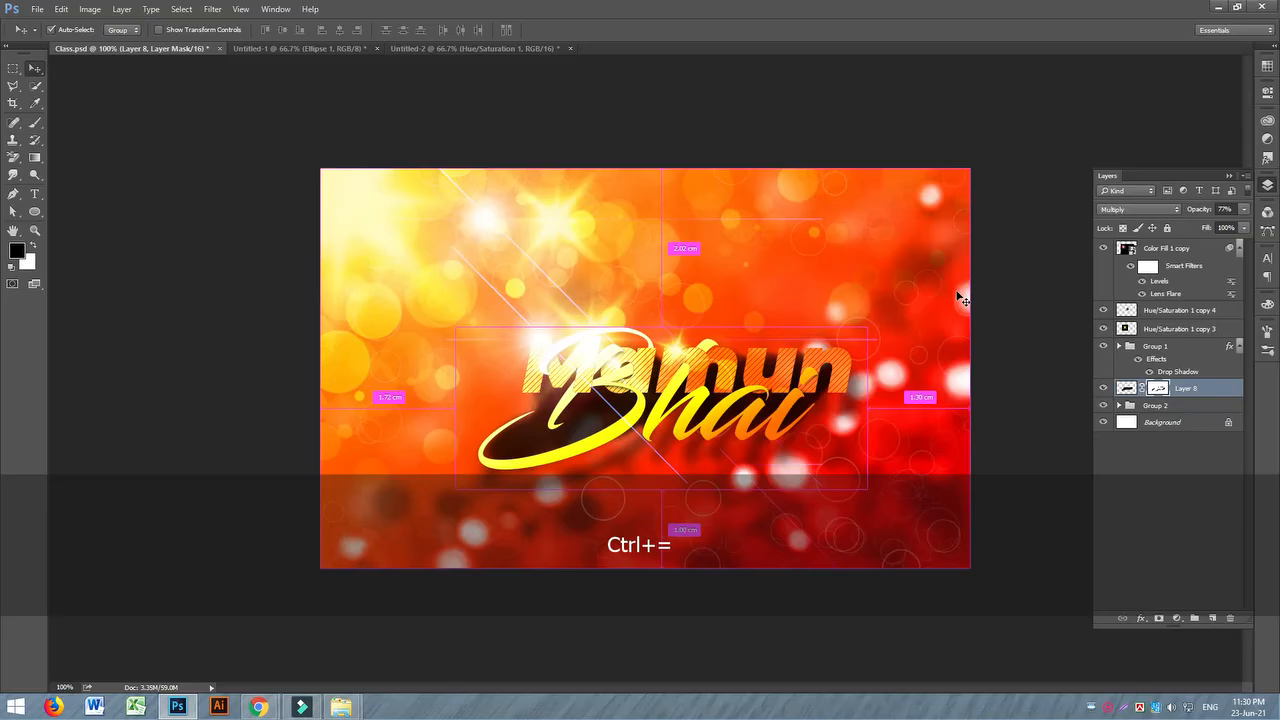
click(1104, 389)
click(1104, 389)
click(1103, 405)
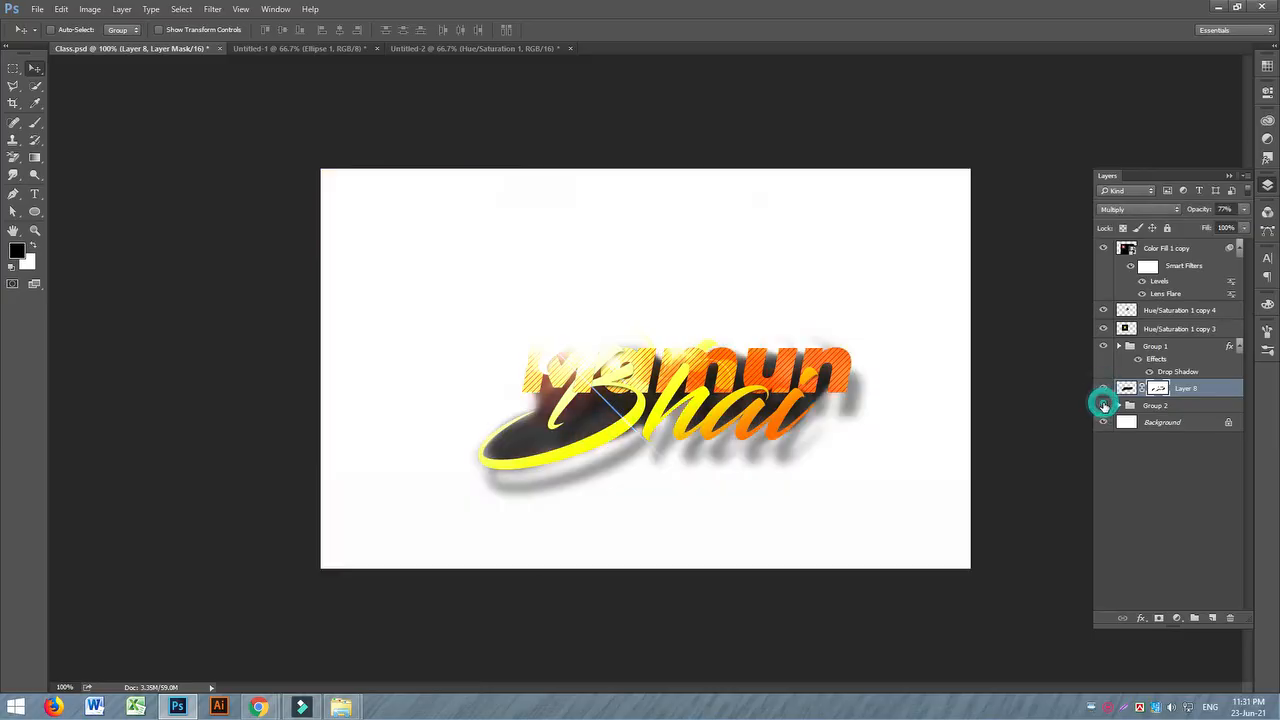
click(1103, 405)
- Add a Pattern Fill layer above Group 2 using the rough grey texture pattern at 60% scale
click(1158, 405)
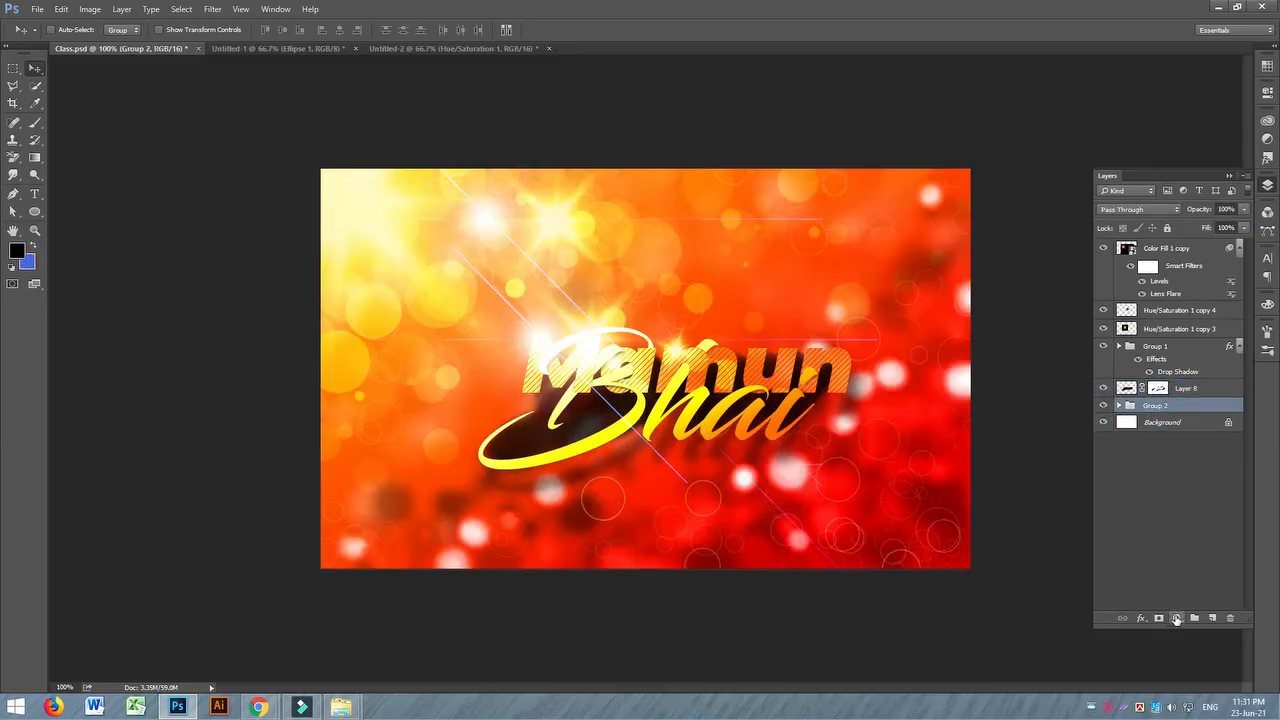
click(1176, 619)
click(1212, 358)
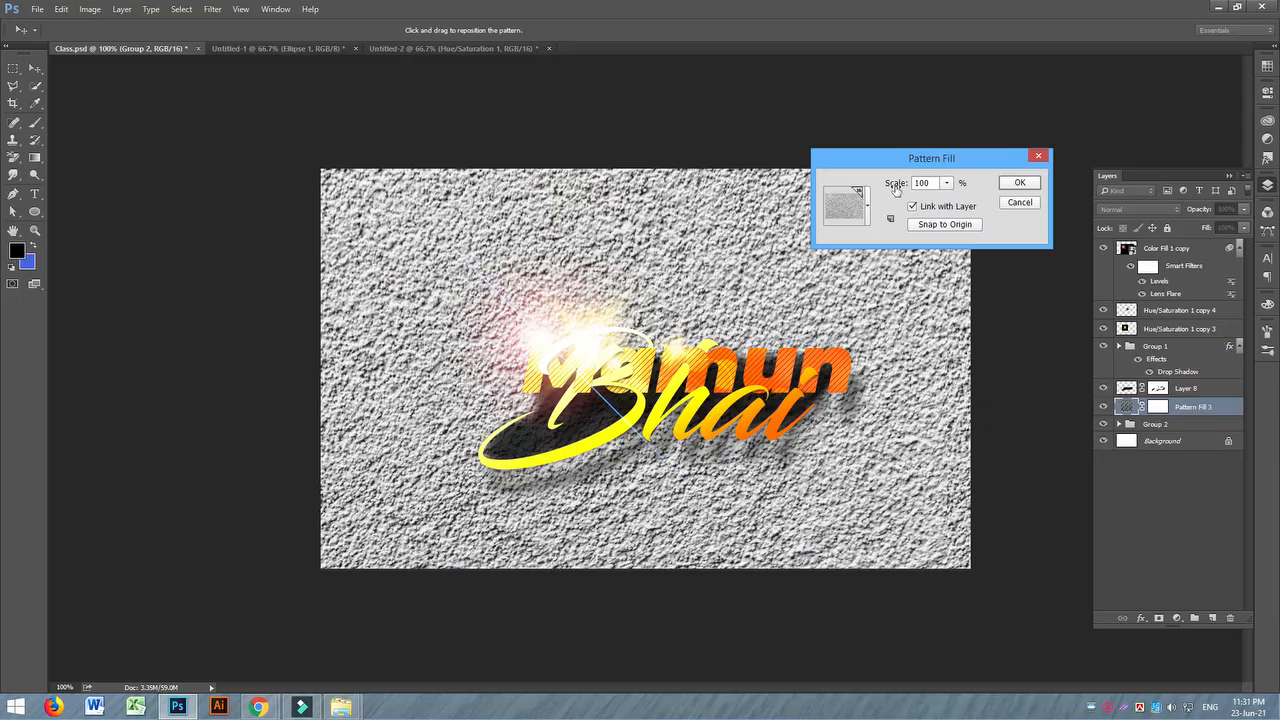
click(947, 184)
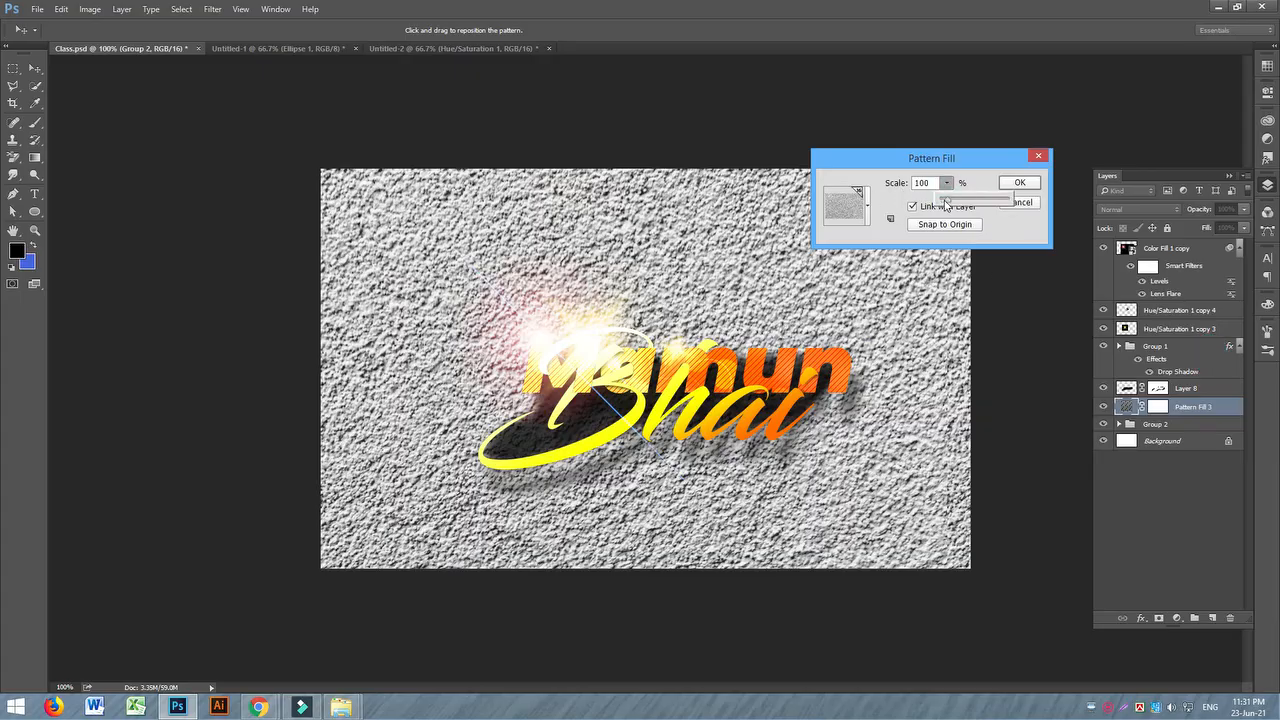
drag(950, 200, 947, 205)
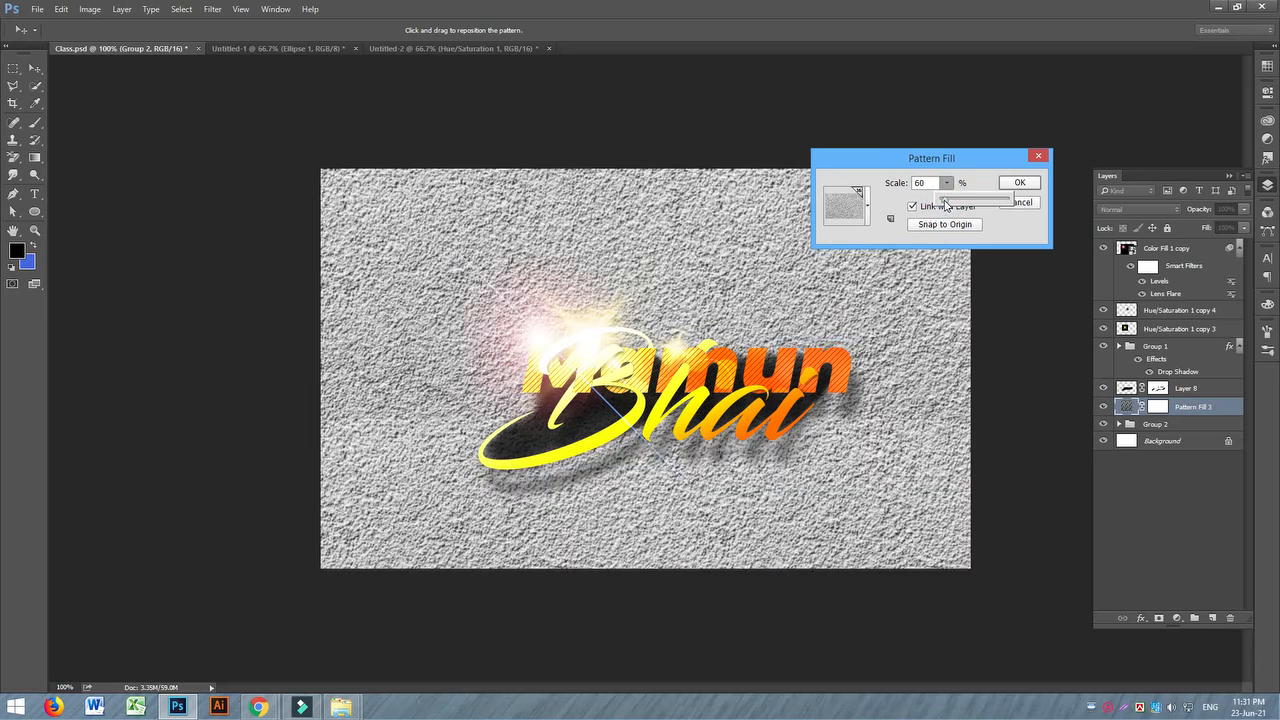
click(1022, 184)
- Set the pattern fill layer's blending mode to Overlay and its opacity to 38%
click(1142, 209)
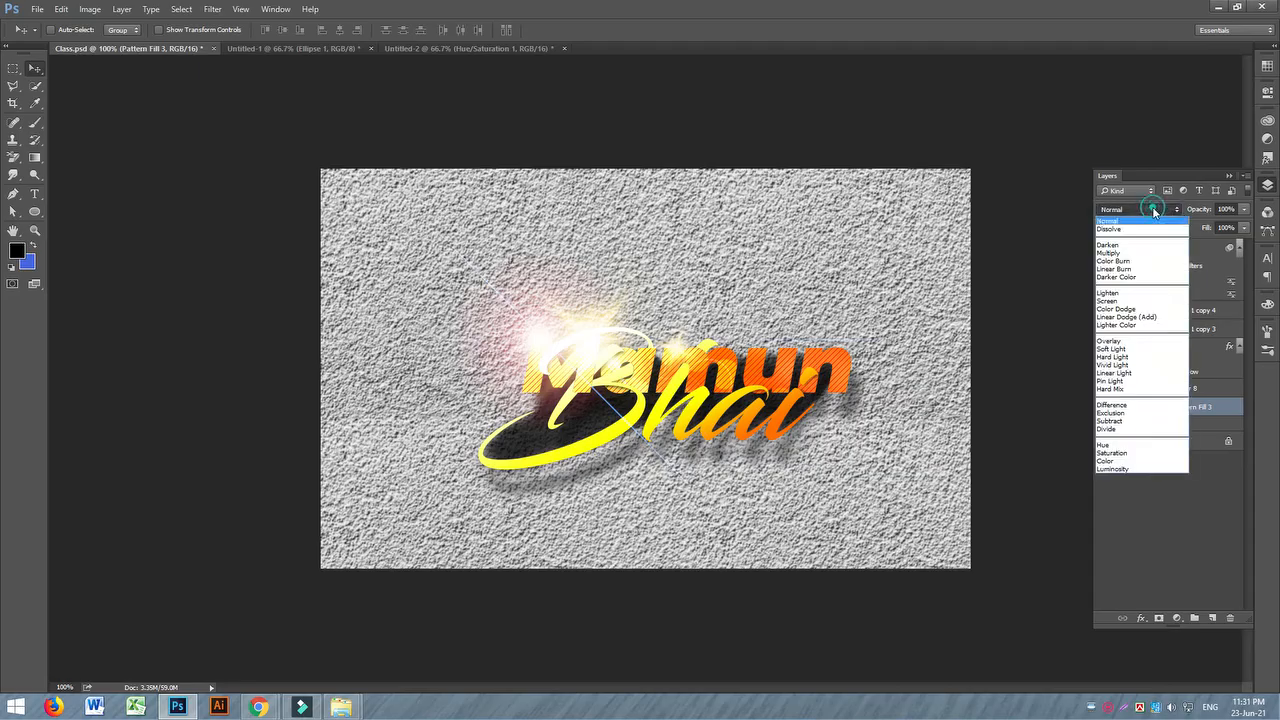
click(1110, 341)
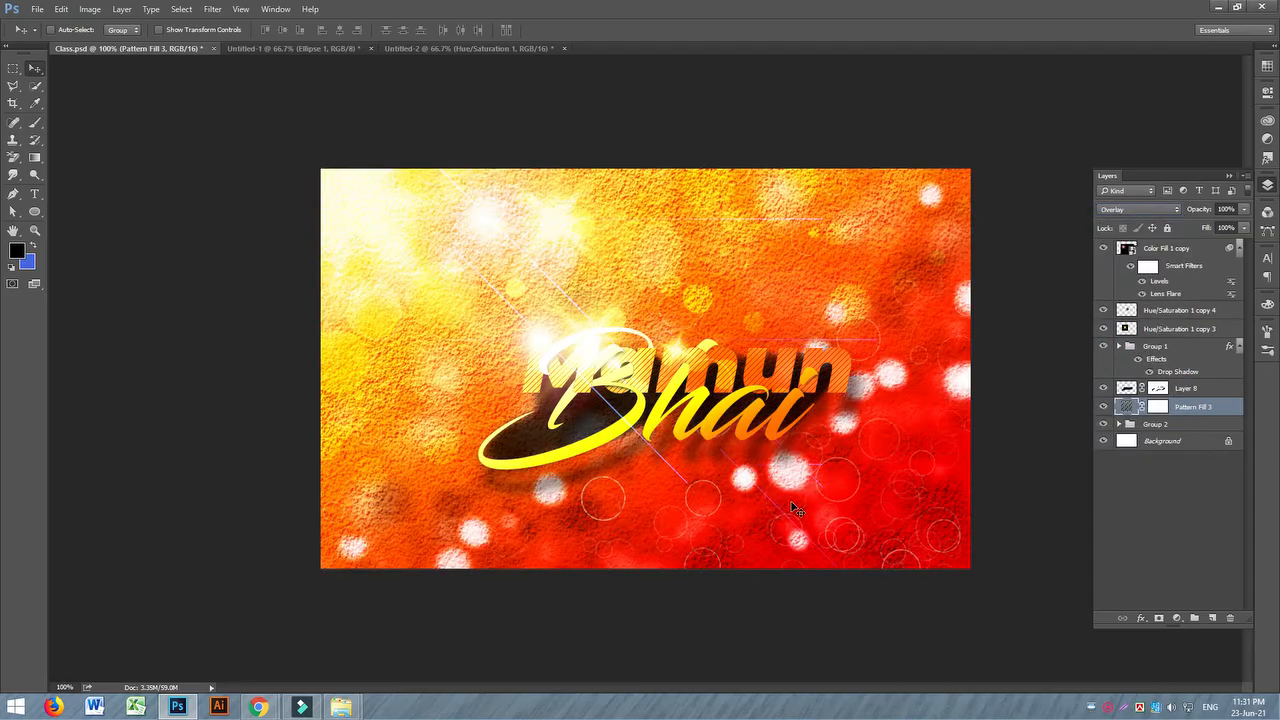
drag(1244, 209, 1198, 228)
click(1017, 216)
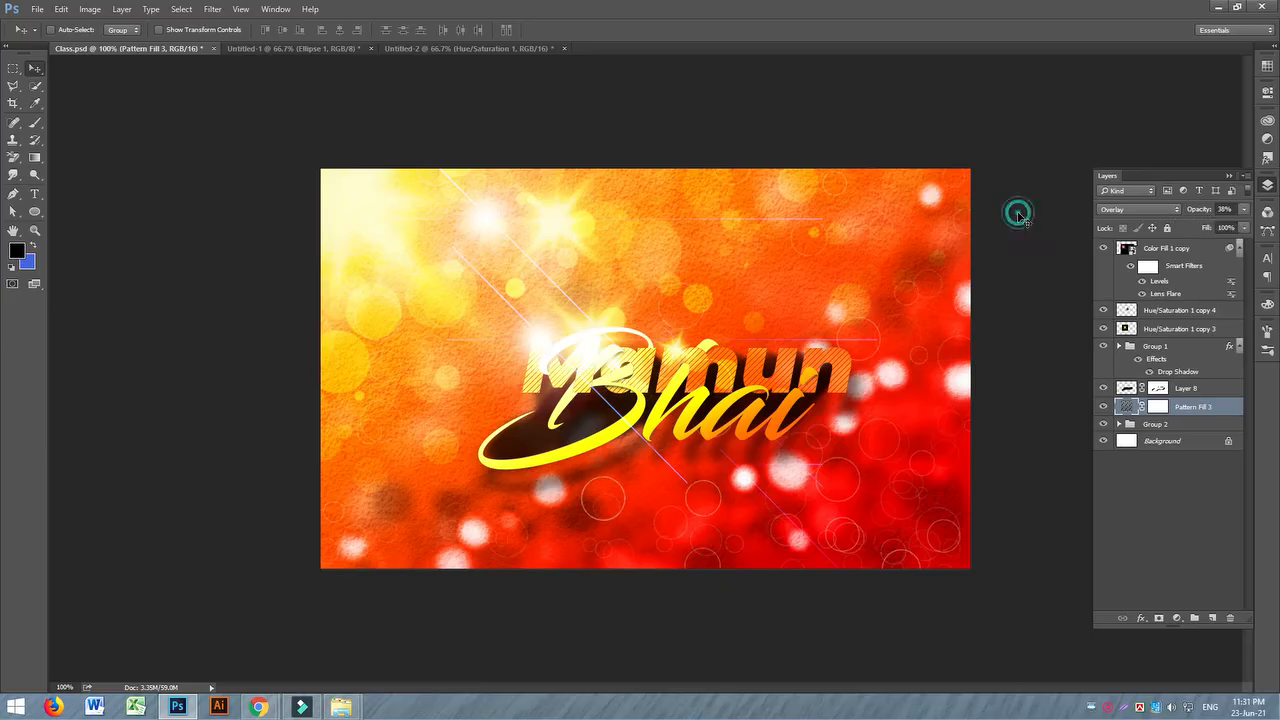
- Examine the background texture and lettering at 200% and 100% magnification
key(ctrl+equal)
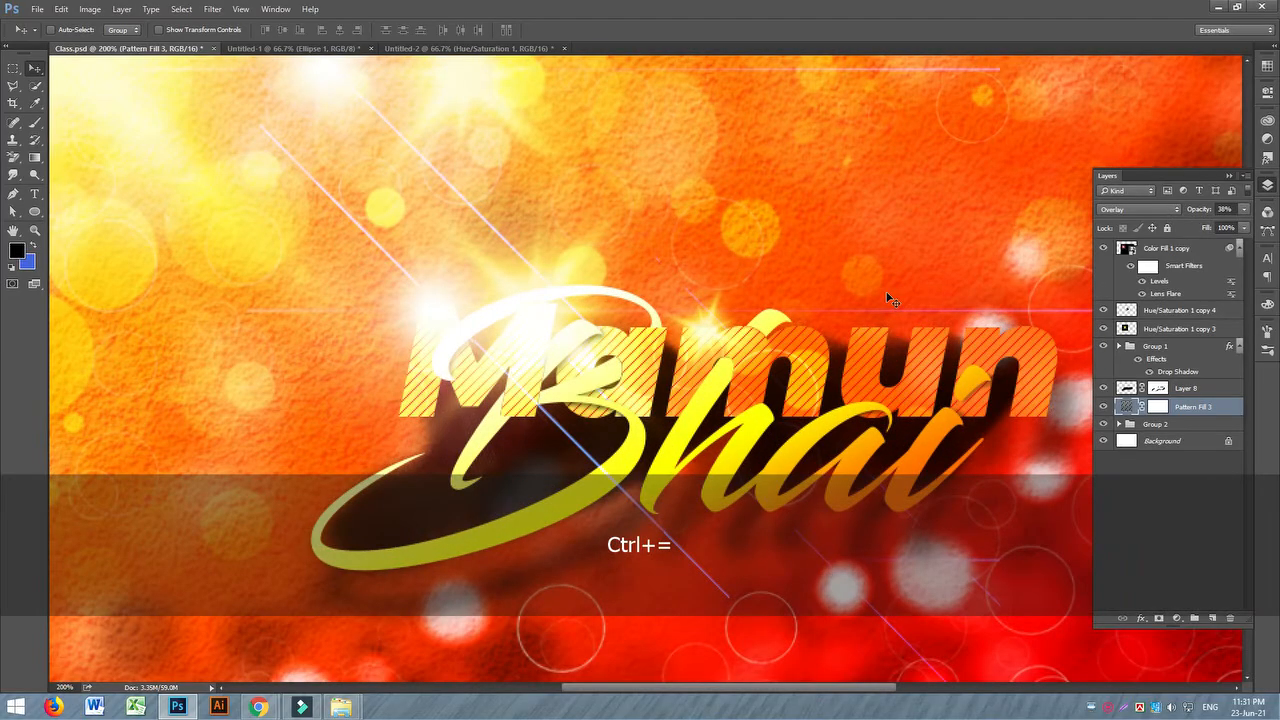
key(ctrl+minus)
key(ctrl+equal)
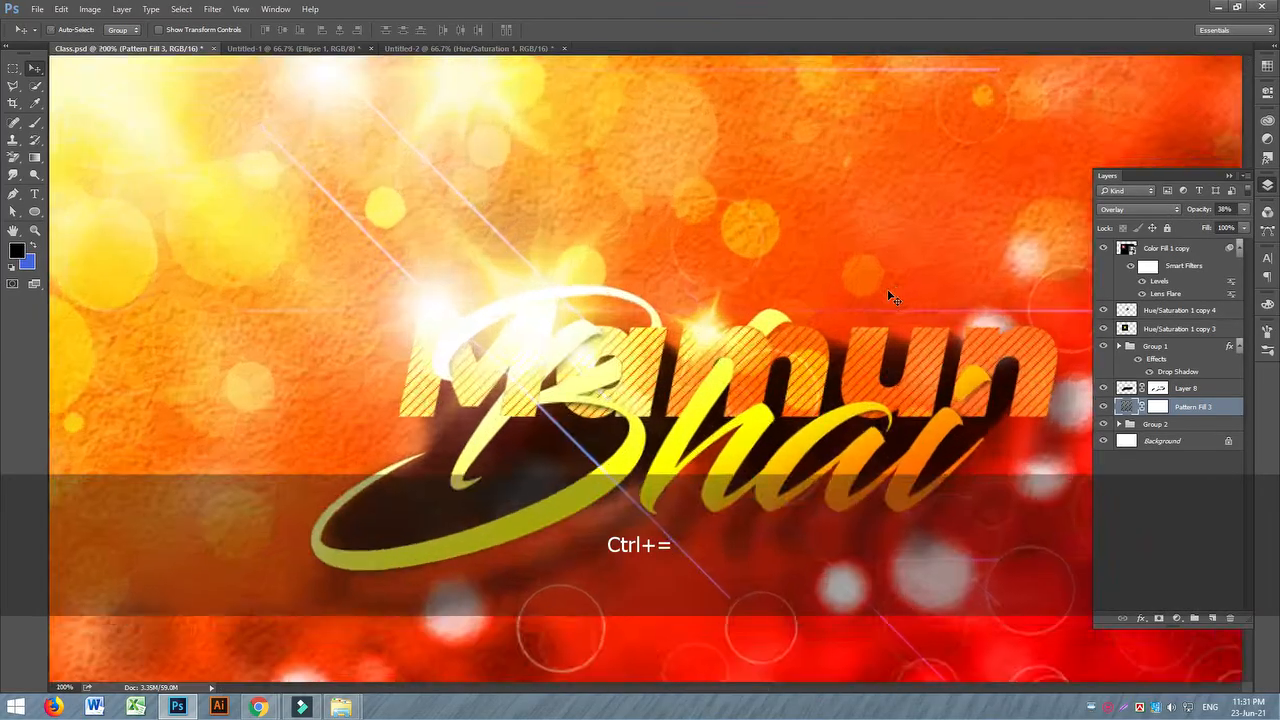
key(ctrl+minus)
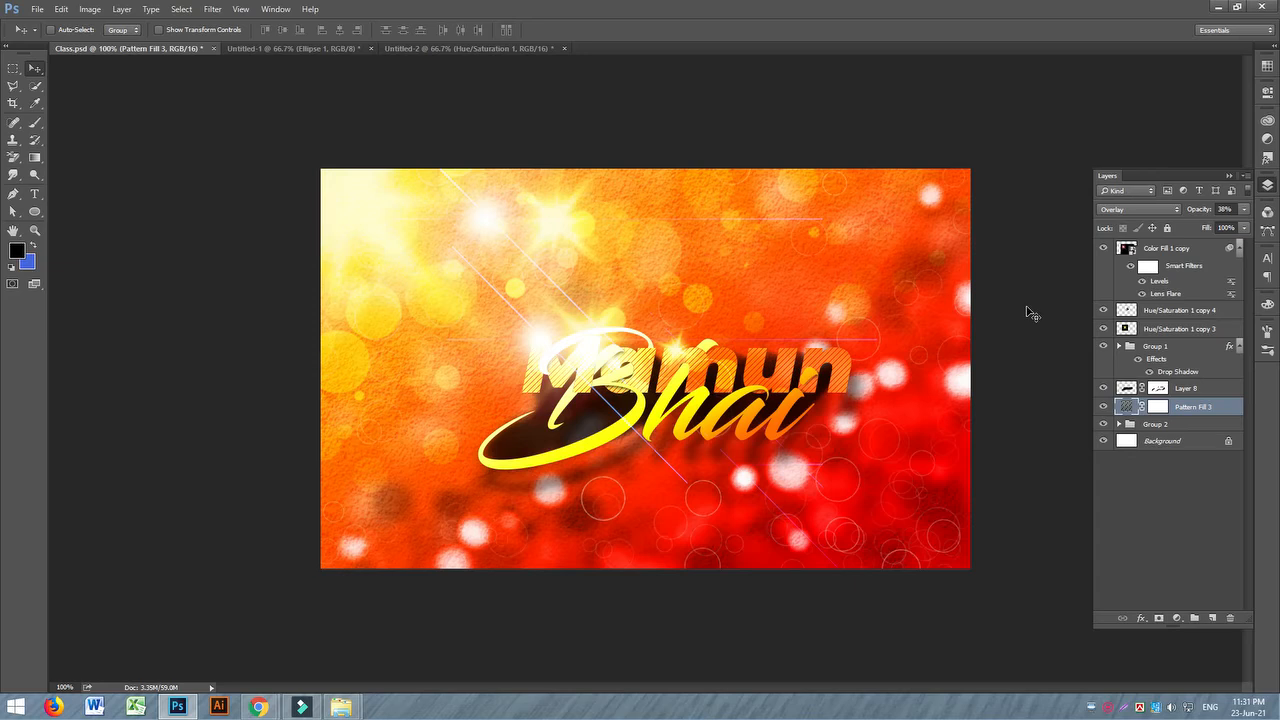
- Switch to the Google Meet call in Chrome
mouse_move(262, 708)
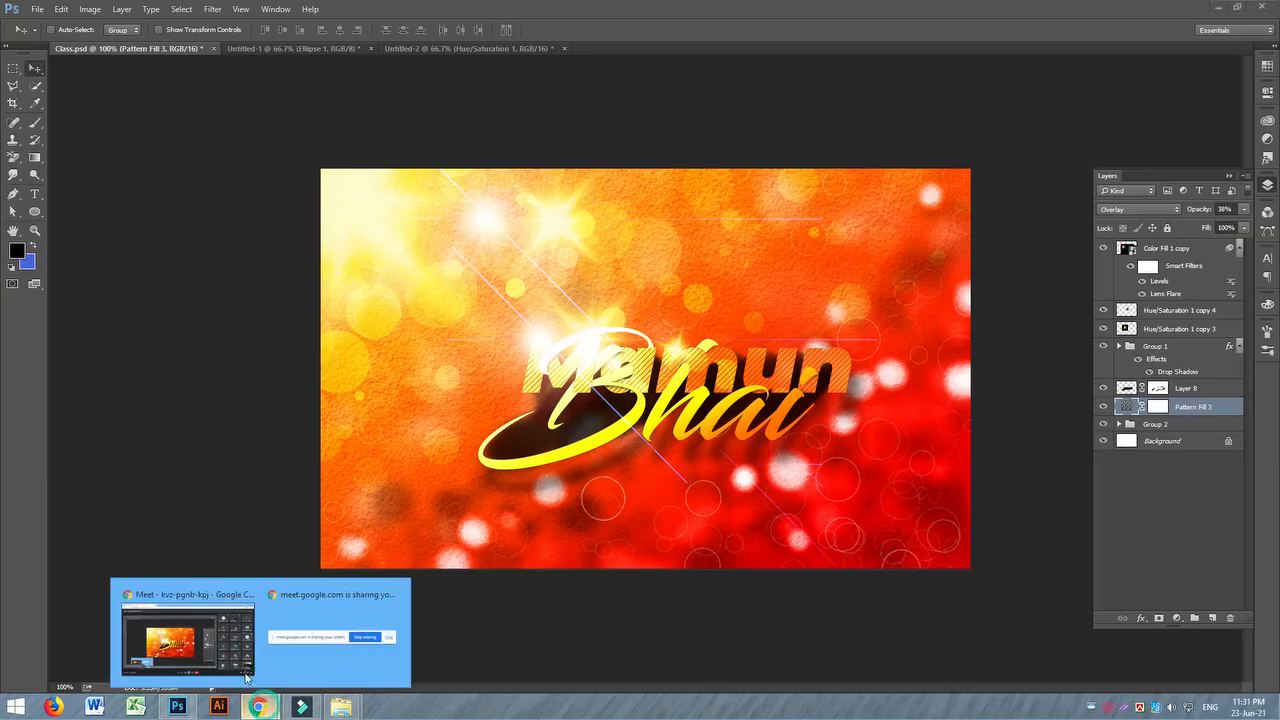
click(188, 636)
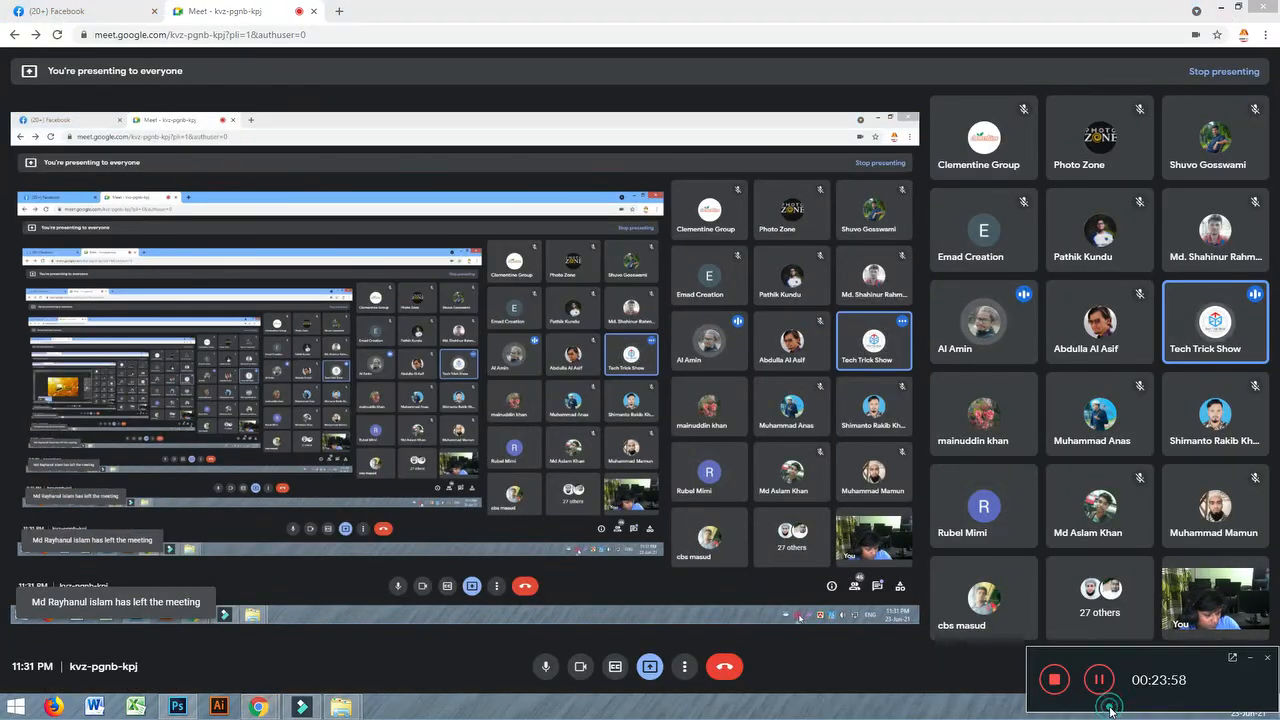